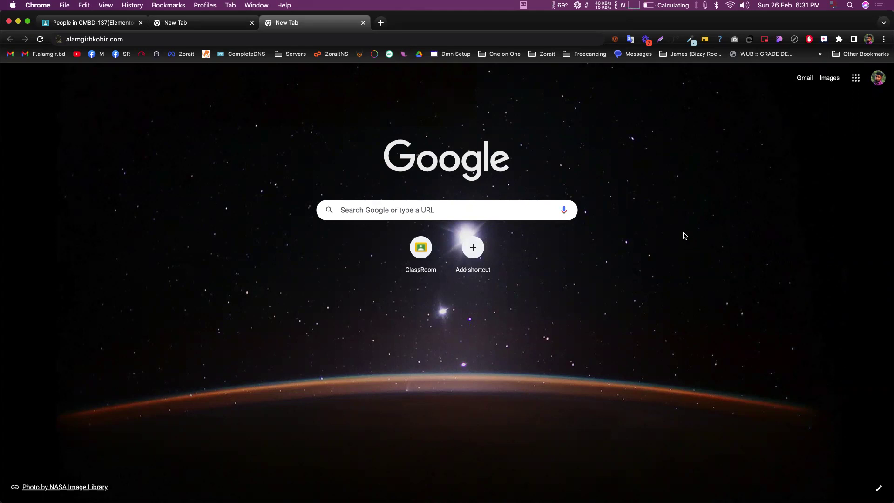
- Select and deselect the askfbuvi.xyz and portfolio site addresses in the address bar
left_click(208, 23)
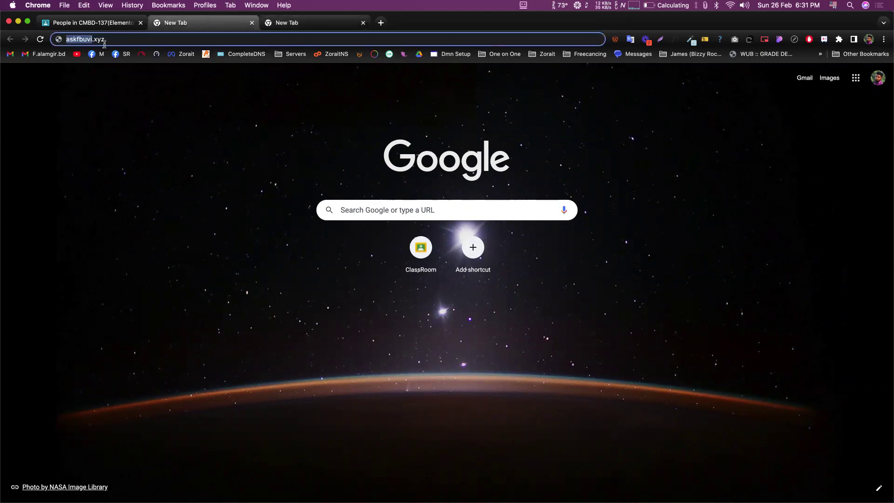
left_click(180, 104)
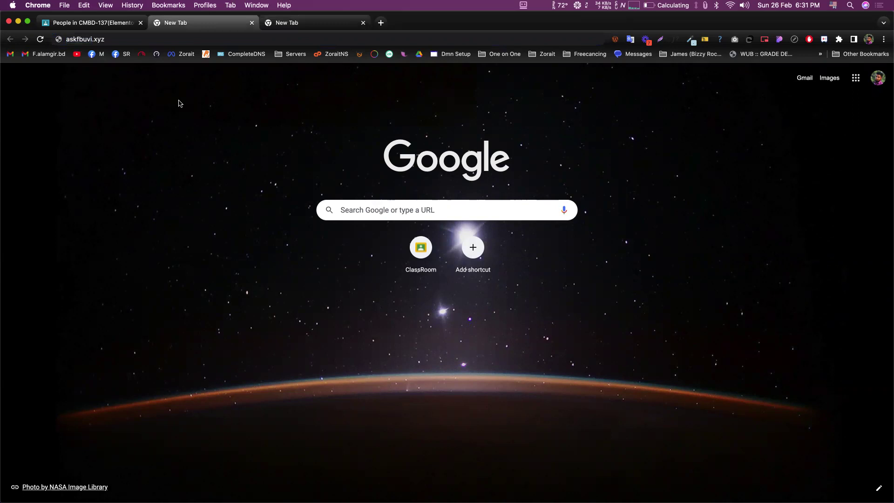
left_click(81, 39)
left_click(107, 39)
left_click(283, 20)
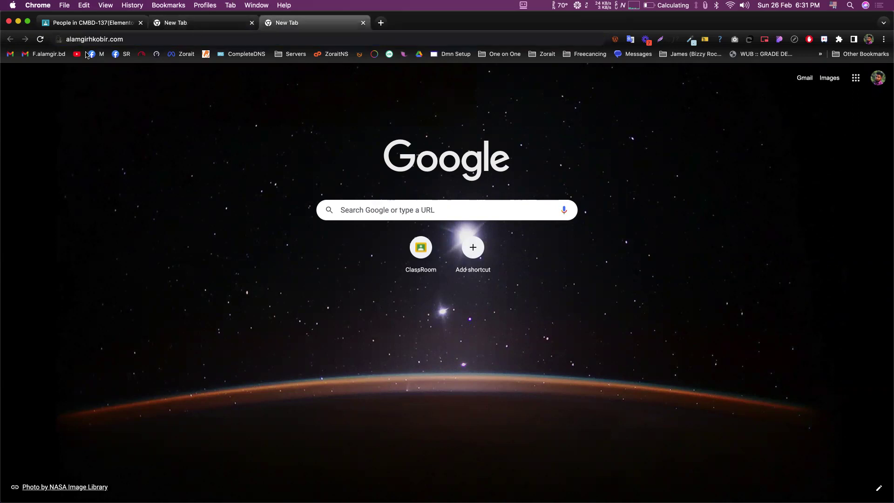
left_click(84, 39)
left_click(128, 39)
triple_click(81, 39)
left_click(126, 40)
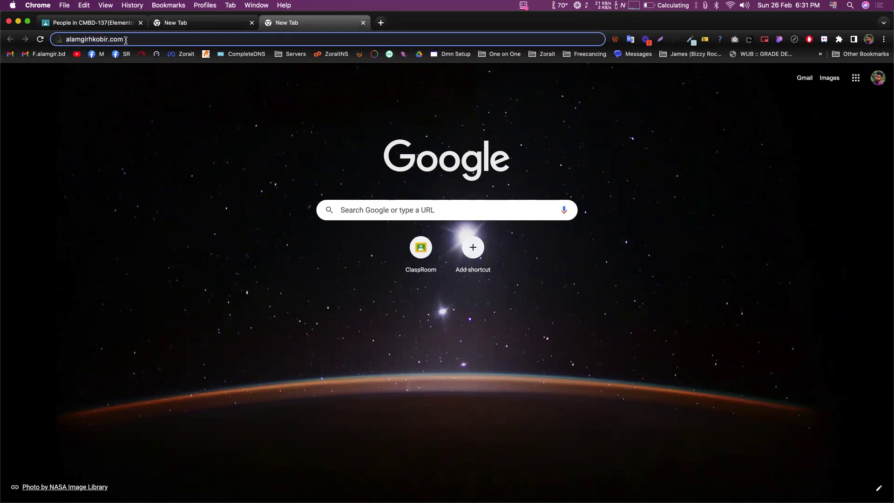
triple_click(84, 41)
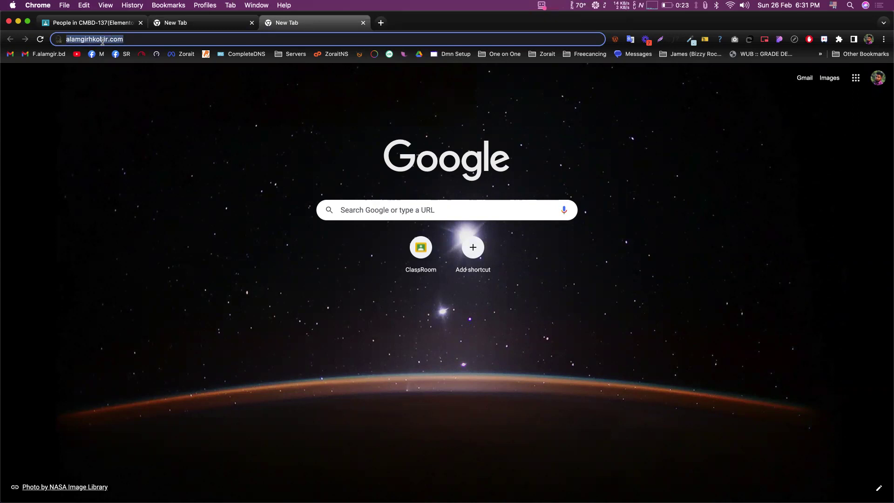
left_click(89, 38)
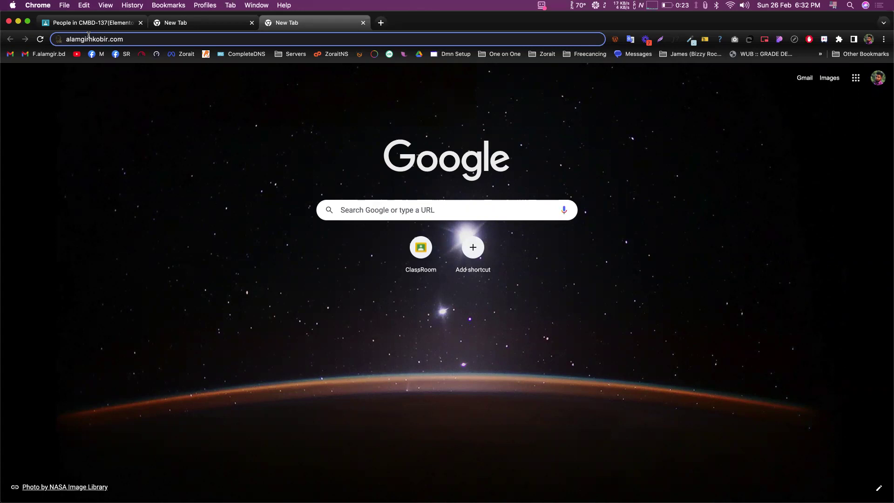
- Select the portfolio domain's name part, then the full domain, then its .com extension
double_click(89, 38)
left_click(133, 36)
double_click(89, 40)
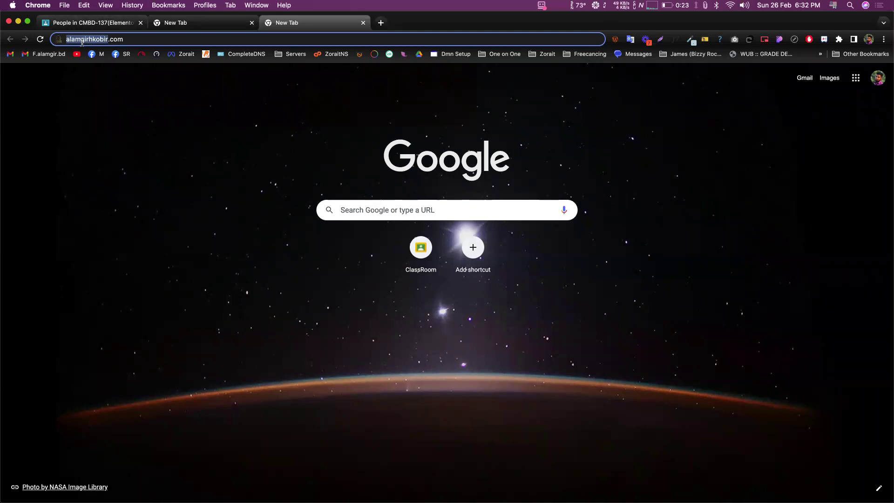
left_click(140, 129)
double_click(84, 39)
left_click_drag(129, 39, 64, 37)
double_click(80, 38)
left_click_drag(125, 38, 64, 39)
left_click(81, 39)
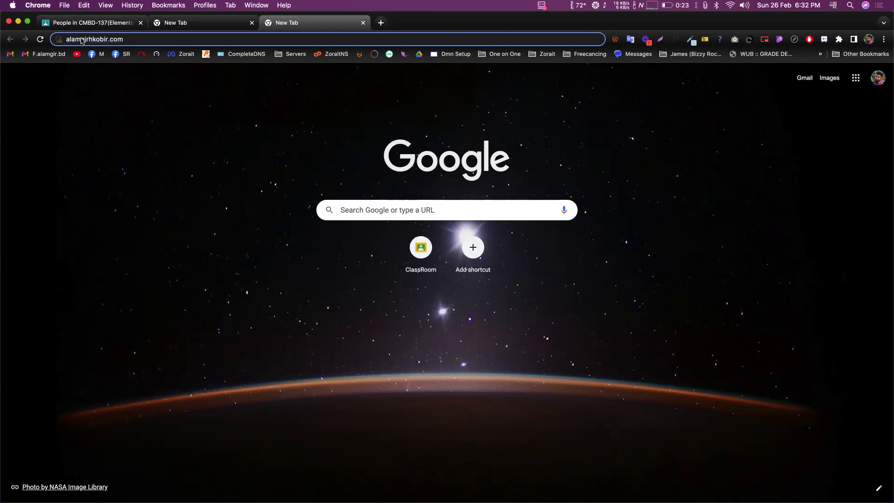
double_click(80, 39)
left_click_drag(108, 39, 130, 39)
- Search Google for 'kono kicu' in a new tab
left_click(380, 23)
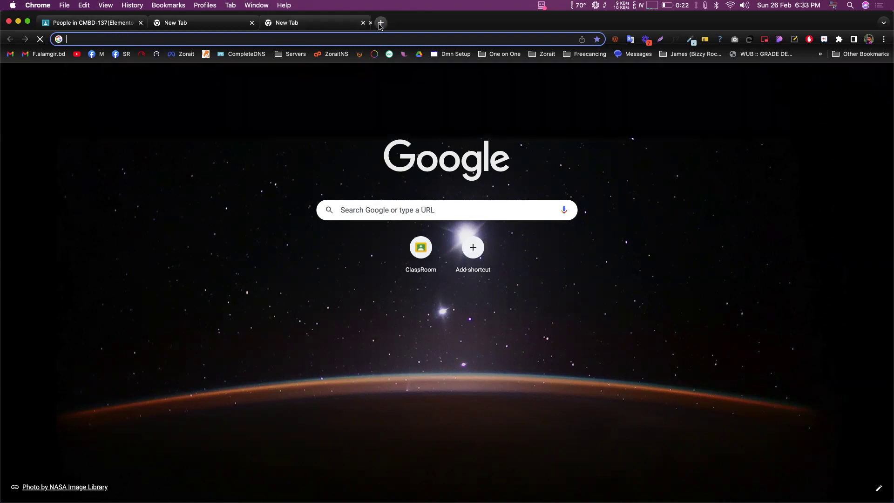
type("kono ")
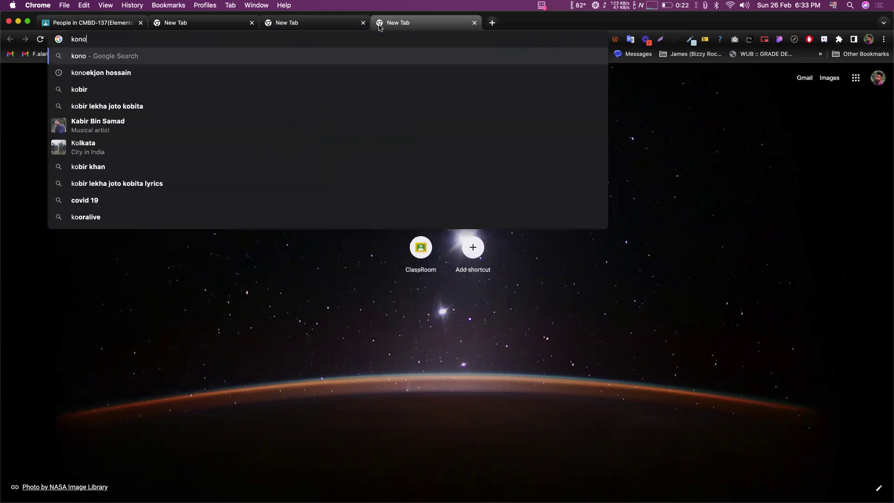
type("kicu")
key("Return")
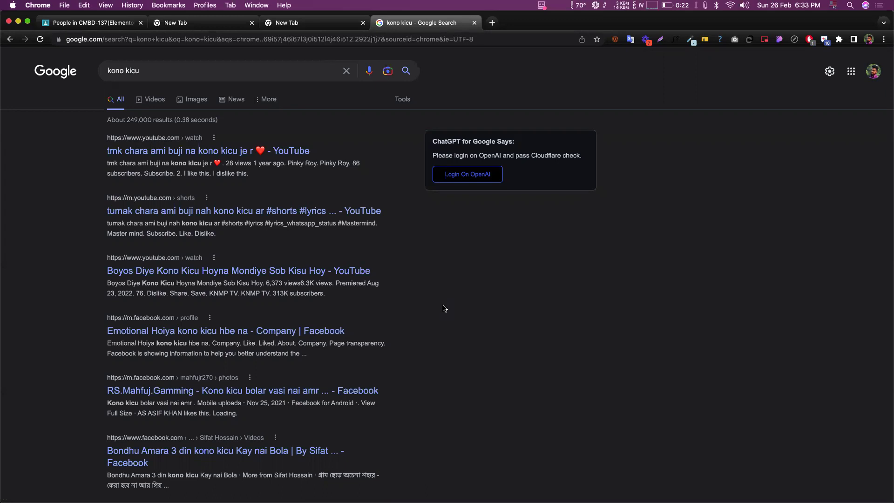
- Paste the freelancer's name into another new tab and search Google for it
left_click(493, 23)
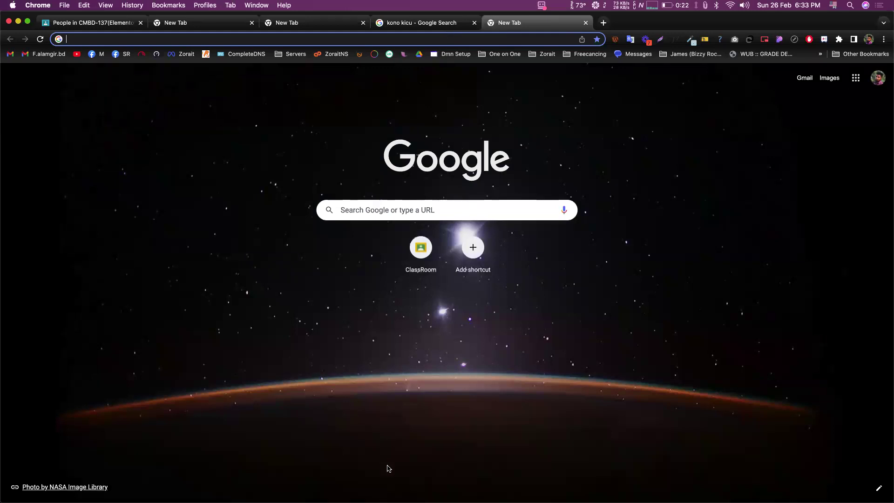
left_click(576, 146)
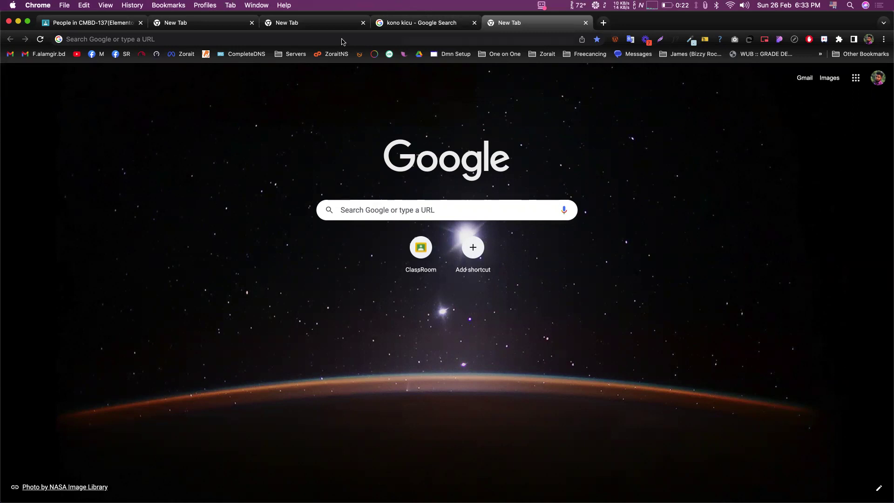
left_click(304, 42)
key("Return")
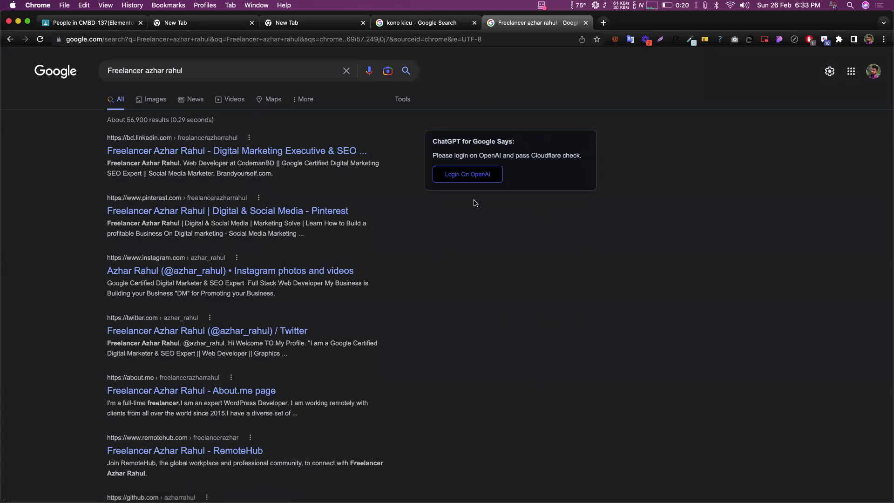
left_click(154, 99)
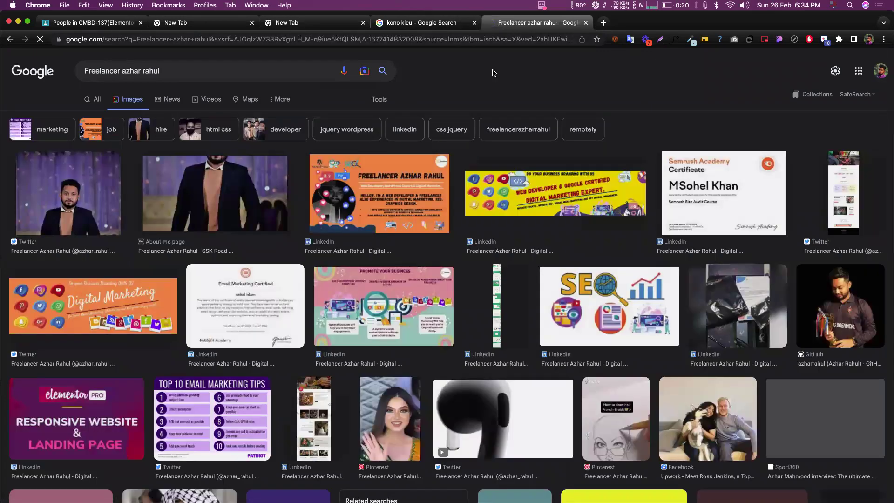
left_click(87, 103)
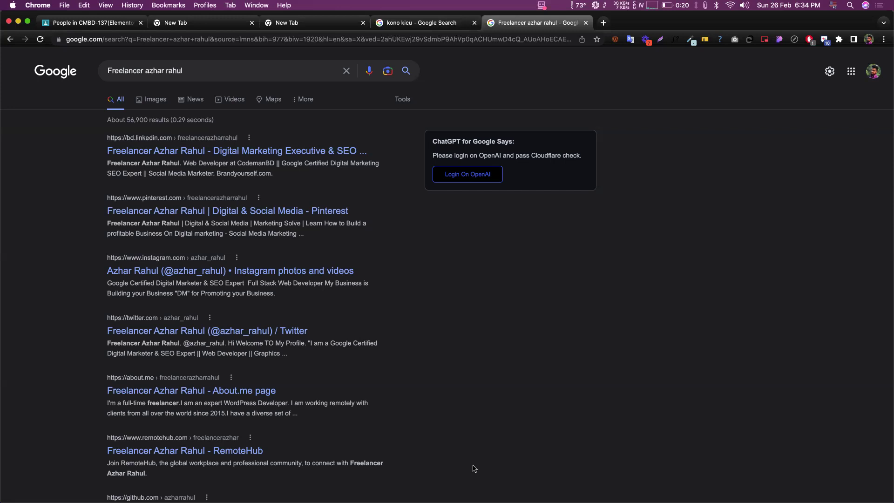
- Adjust the results page zoom and show the overview of all open windows
key("super+equal")
key("super+equal")
key("super+equal")
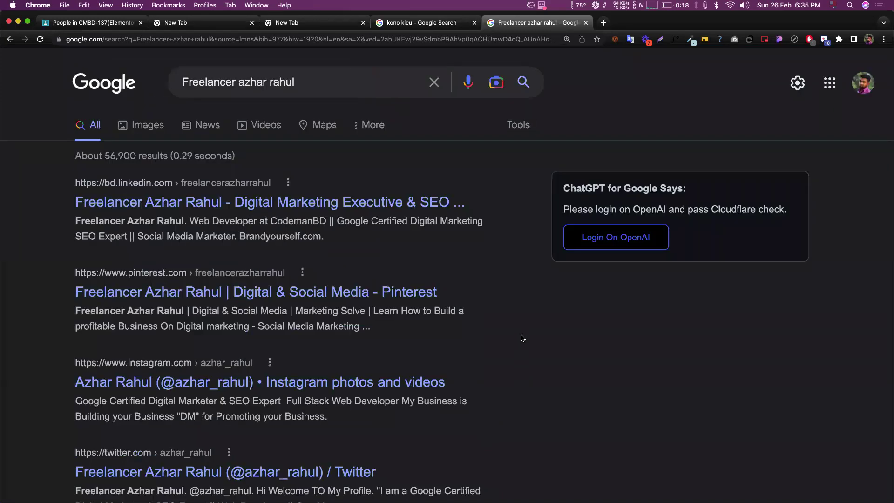
key("ctrl+Up")
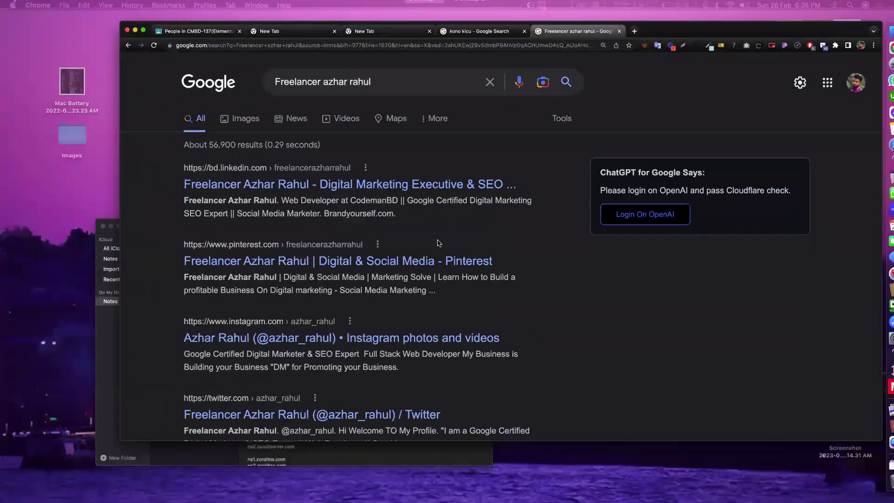
left_click(514, 214)
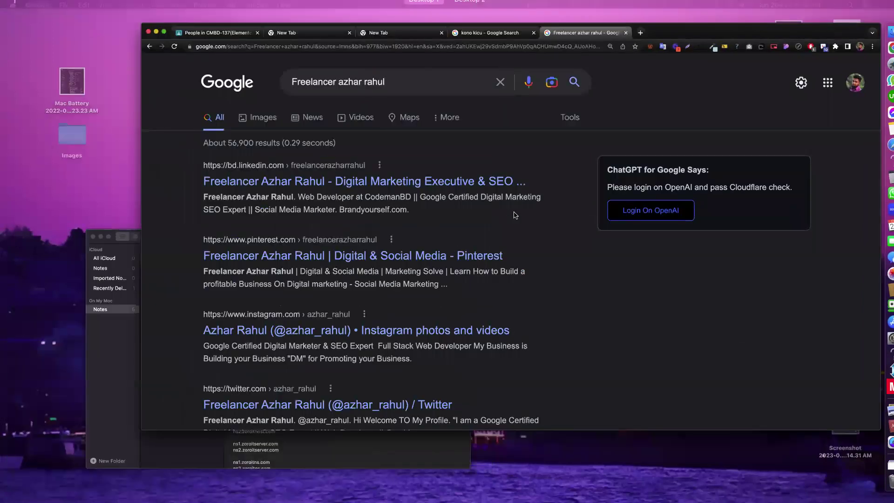
key("super+minus")
key("super+minus")
key("super+minus")
key("super+equal")
key("super+equal")
key("ctrl+Up")
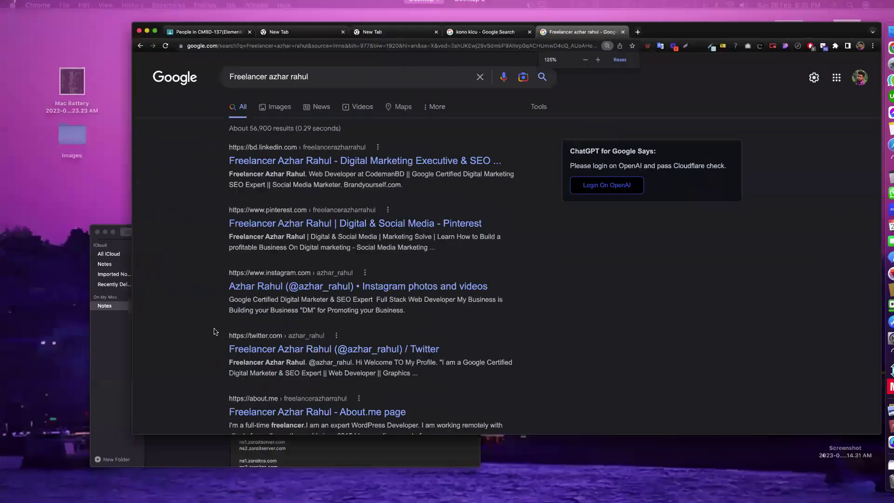
- Bring Notes forward, open the 27/12/22 class meeting note and move its window up-right
left_click(260, 458)
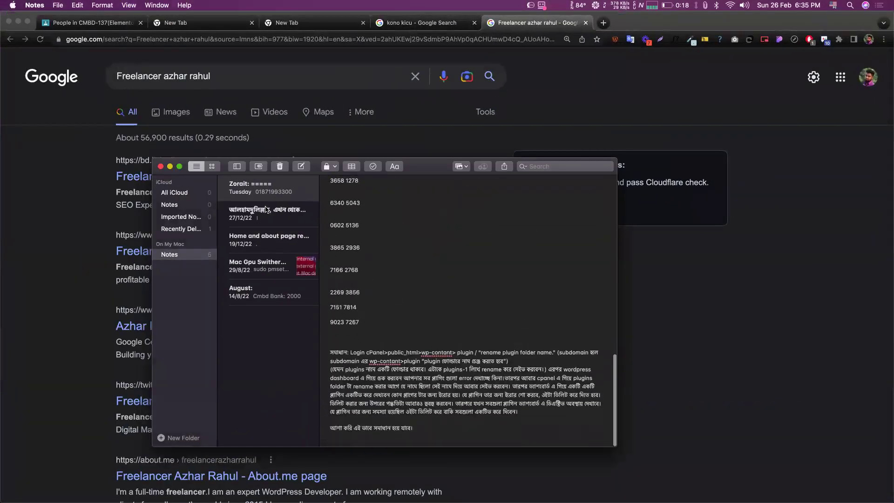
left_click(267, 210)
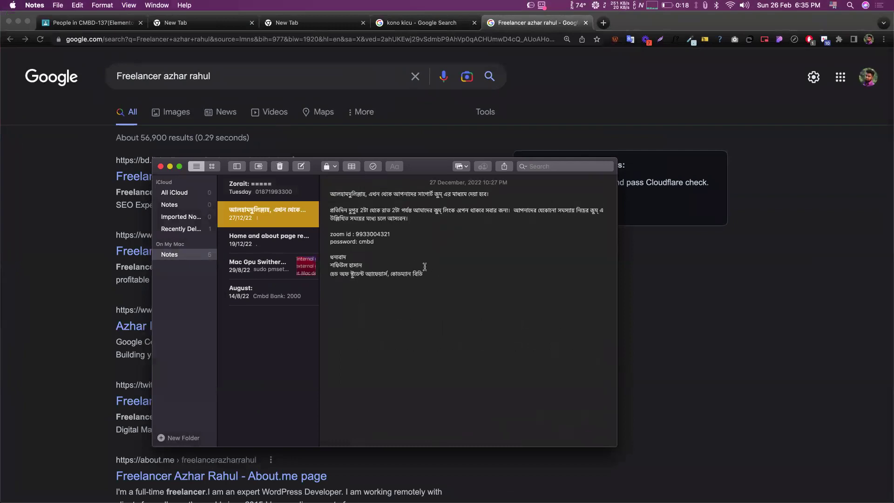
left_click_drag(426, 274, 330, 247)
left_click_drag(361, 216, 328, 189)
left_click_drag(419, 166, 515, 136)
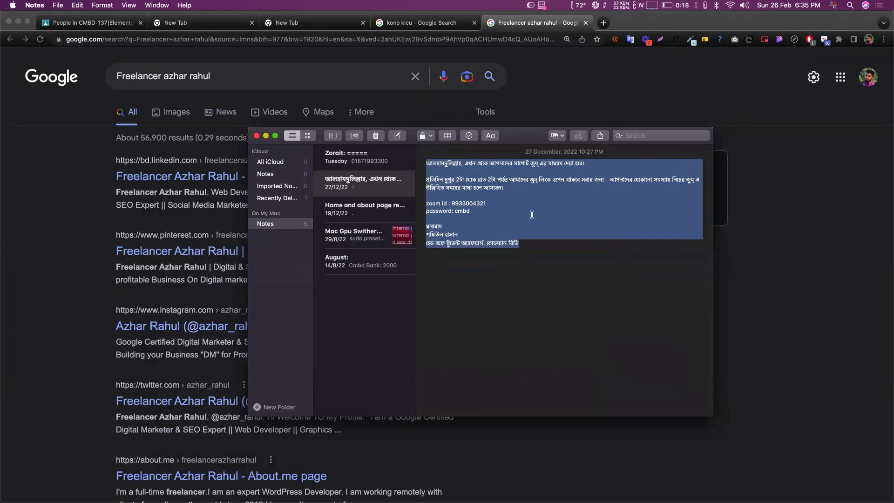
left_click(452, 212)
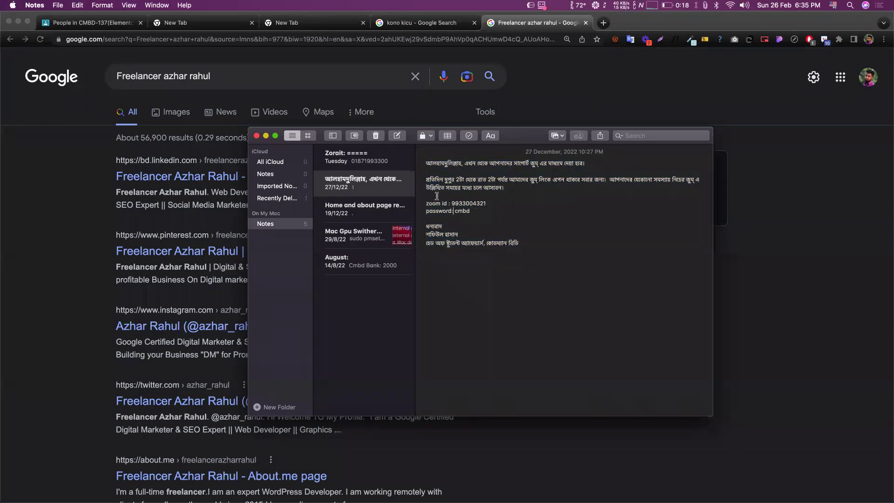
- Return to the browser's Classroom People page, browse the class list and reload the page
left_click(267, 20)
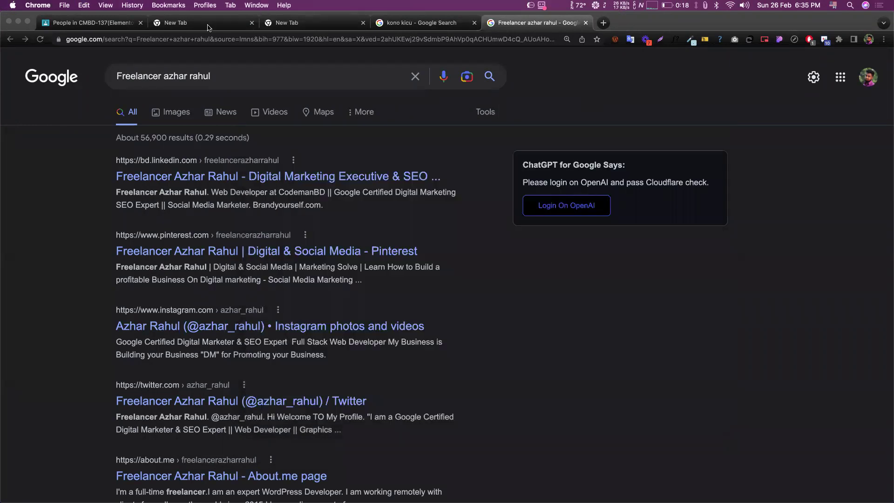
left_click(187, 21)
left_click(113, 17)
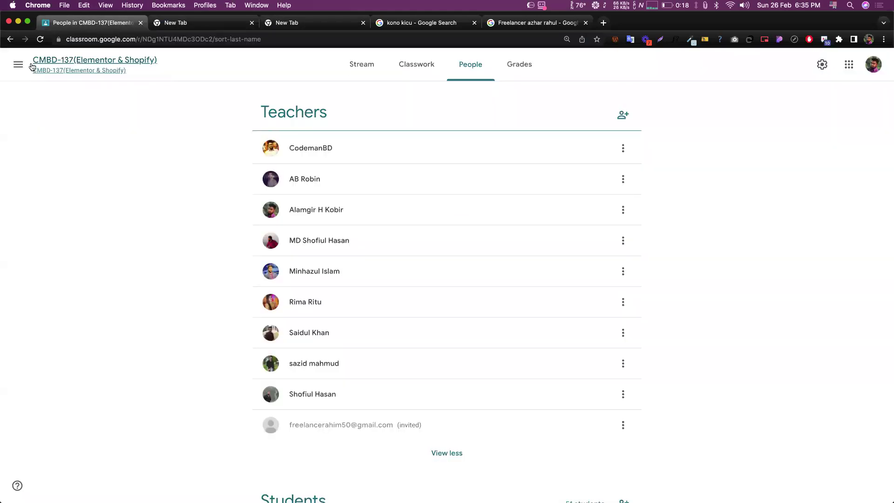
left_click(11, 64)
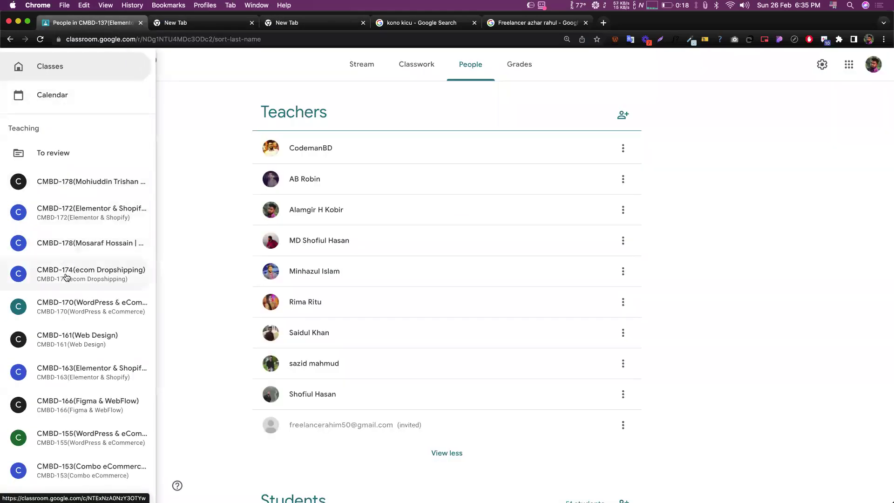
scroll(69, 260, "down", 1)
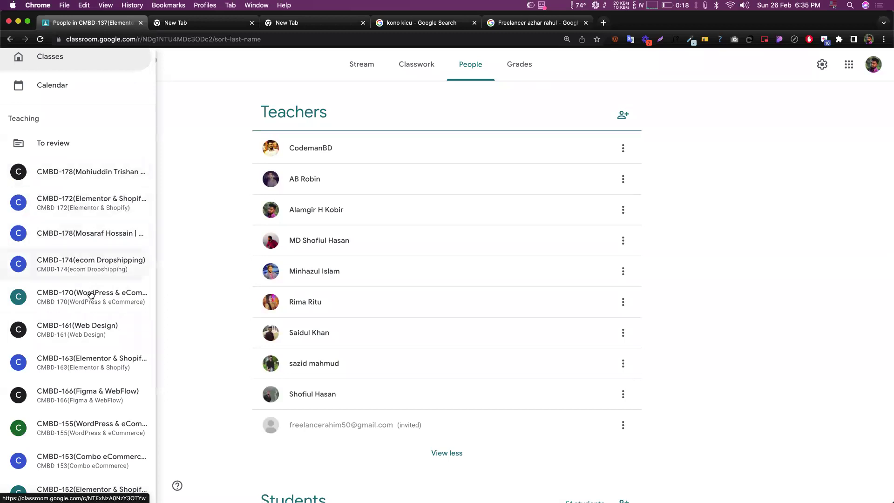
scroll(94, 340, "down", 3)
scroll(93, 343, "up", 4)
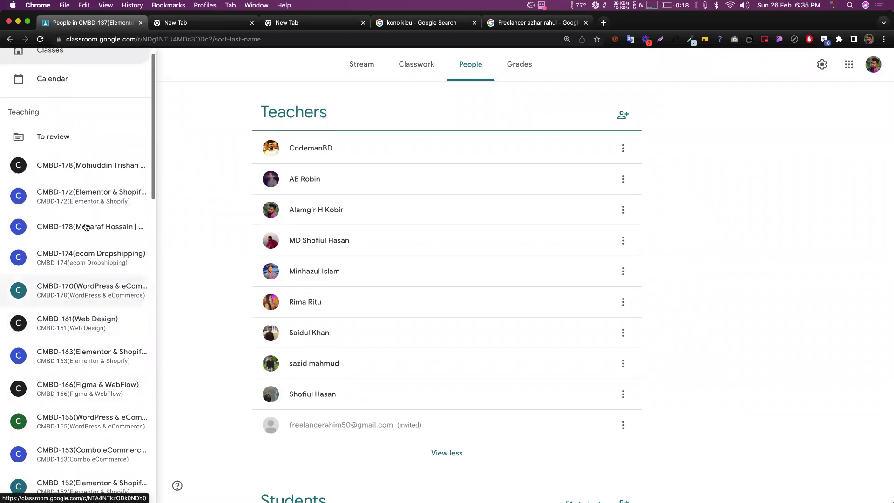
scroll(94, 229, "up", 2)
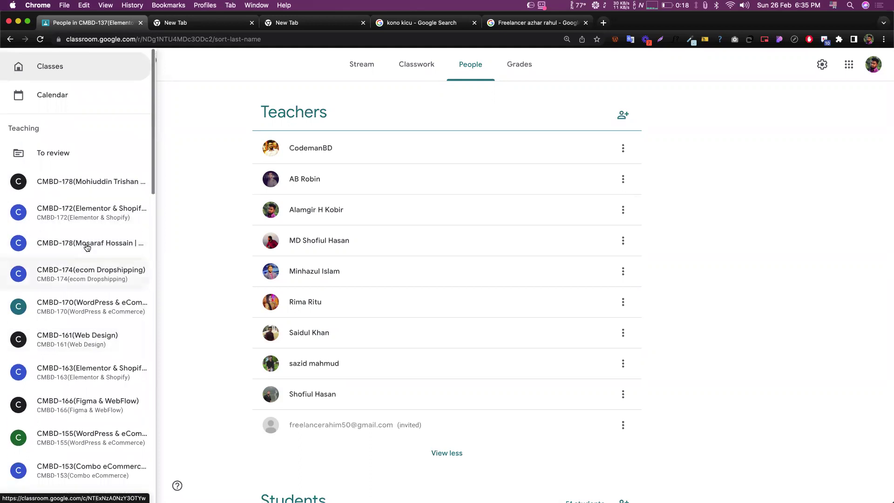
left_click(172, 185)
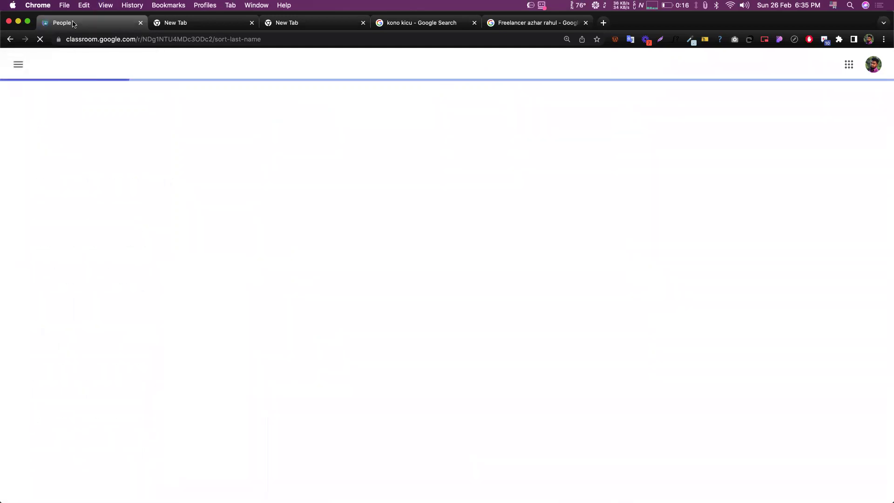
- Open the CMBD-171(Web Design) class and its Classwork page
left_click(17, 65)
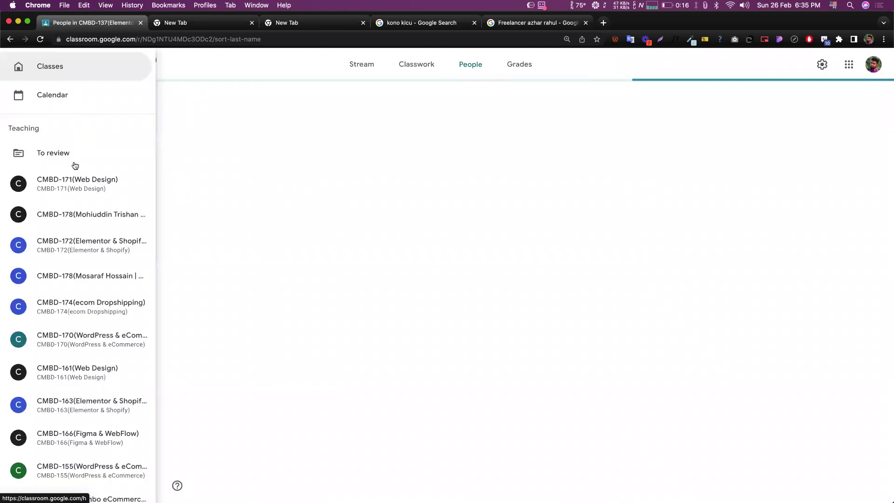
left_click(69, 179)
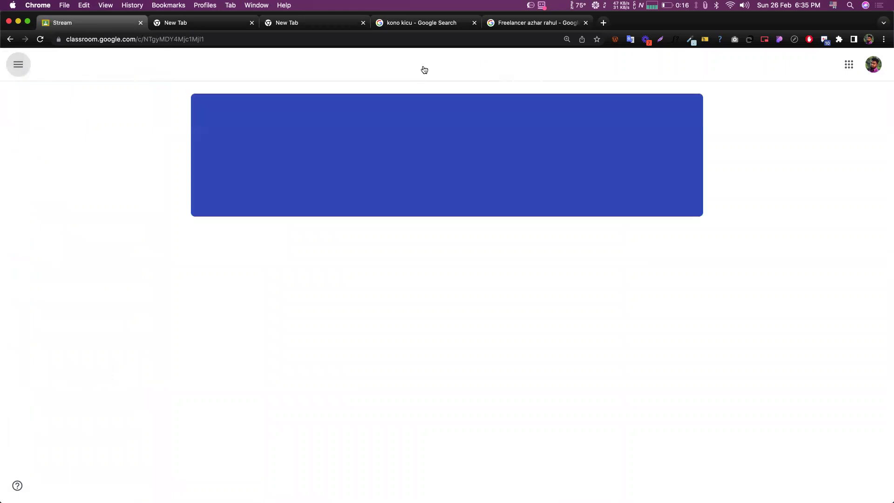
left_click(416, 68)
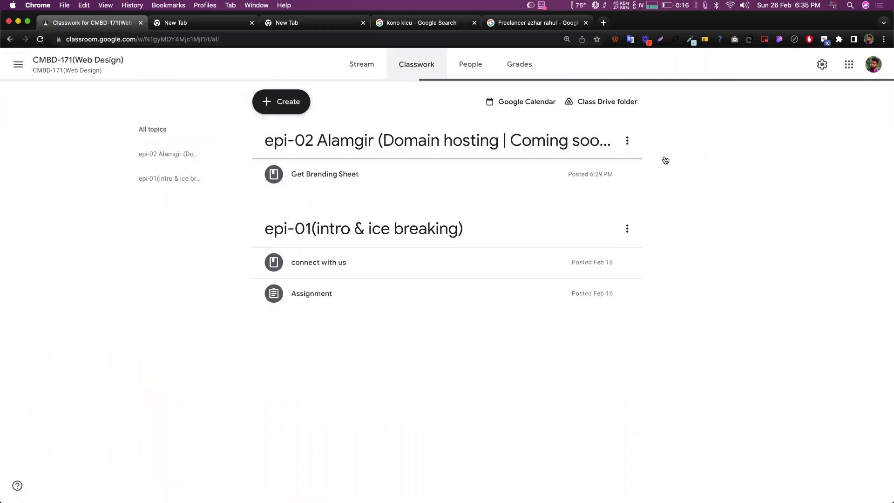
- Create a material titled 'Get Support' and paste the Bengali support message with Zoom details
left_click(303, 106)
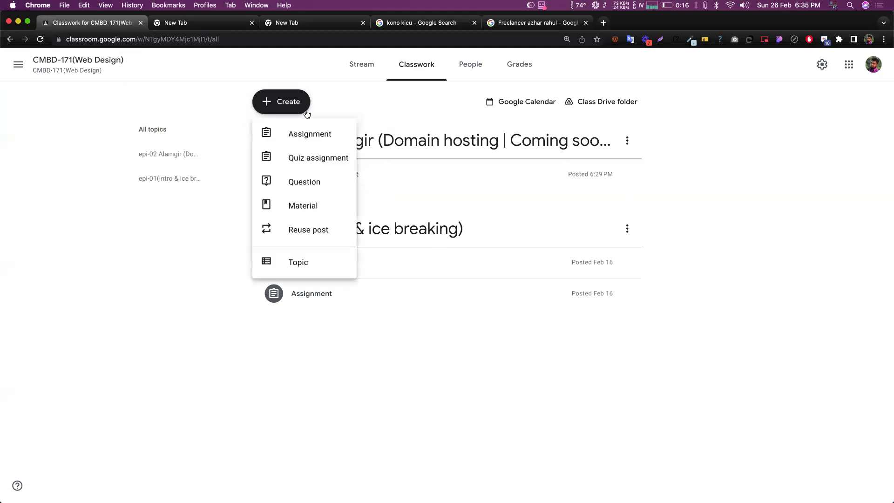
left_click(299, 207)
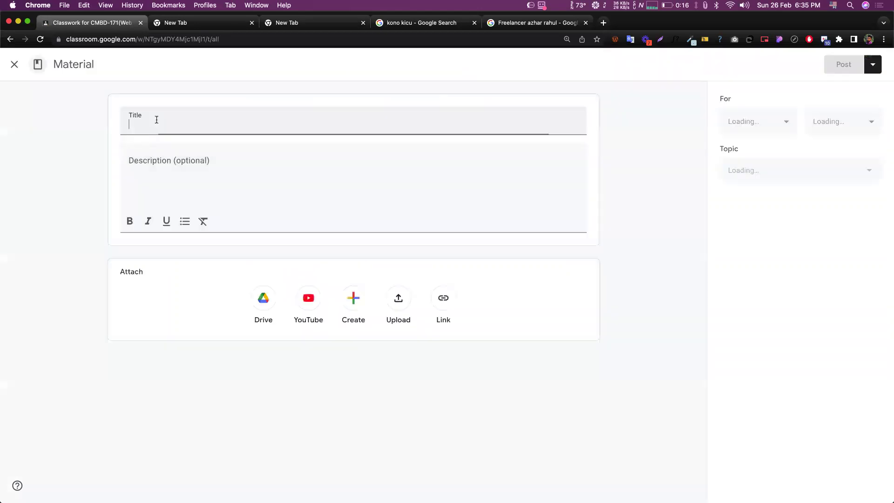
type("Get ")
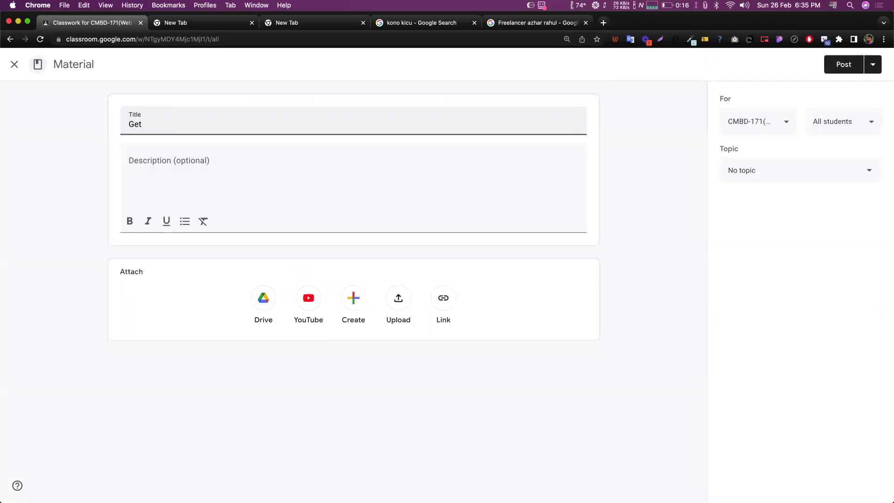
type("Support")
left_click(257, 155)
key("super+v")
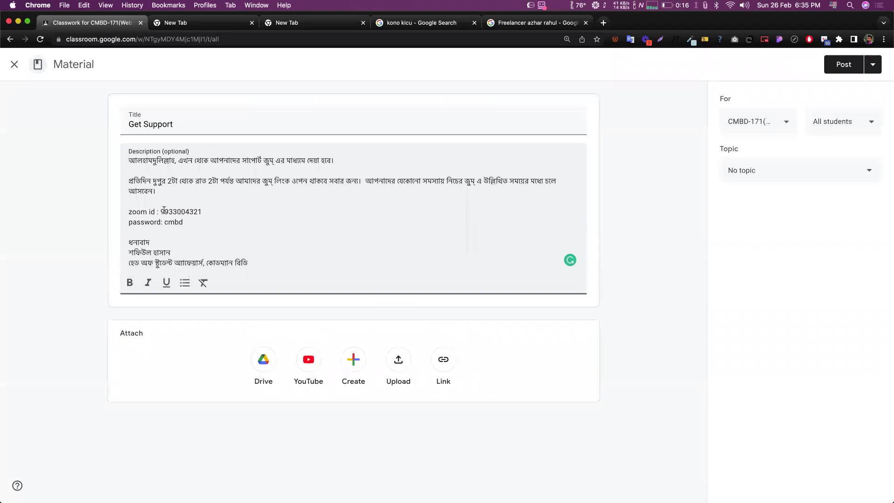
double_click(168, 221)
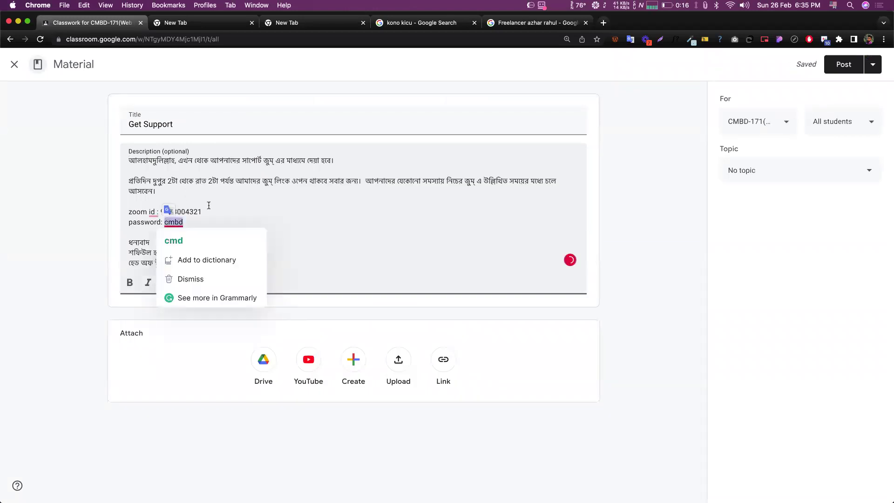
left_click_drag(167, 182, 195, 182)
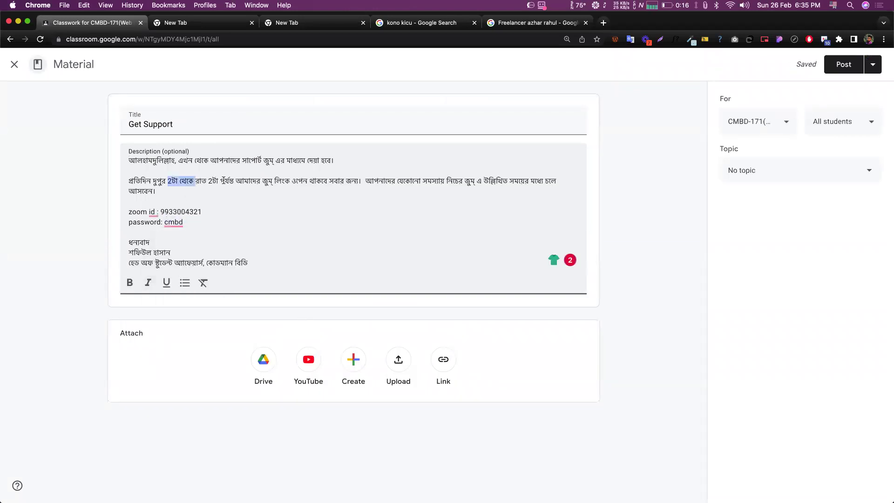
left_click(216, 179)
left_click(749, 178)
- File the Get Support material under the epi-02 topic and post it to the class
left_click(763, 271)
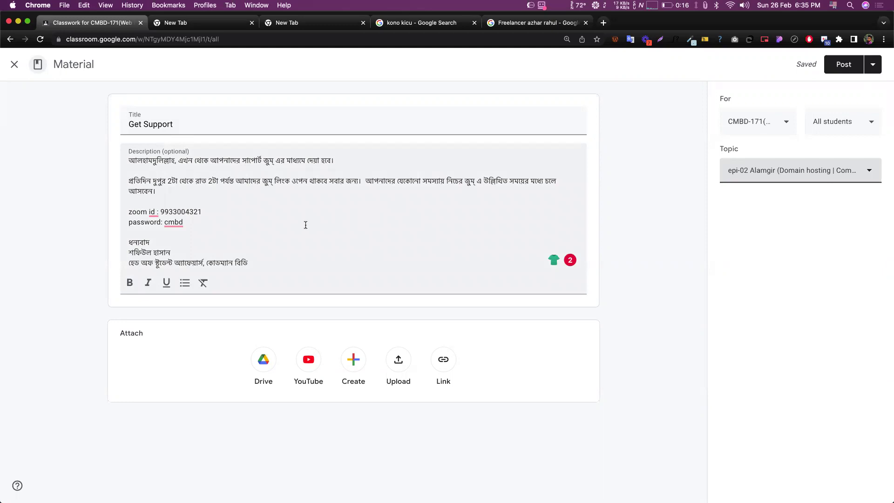
left_click(98, 212)
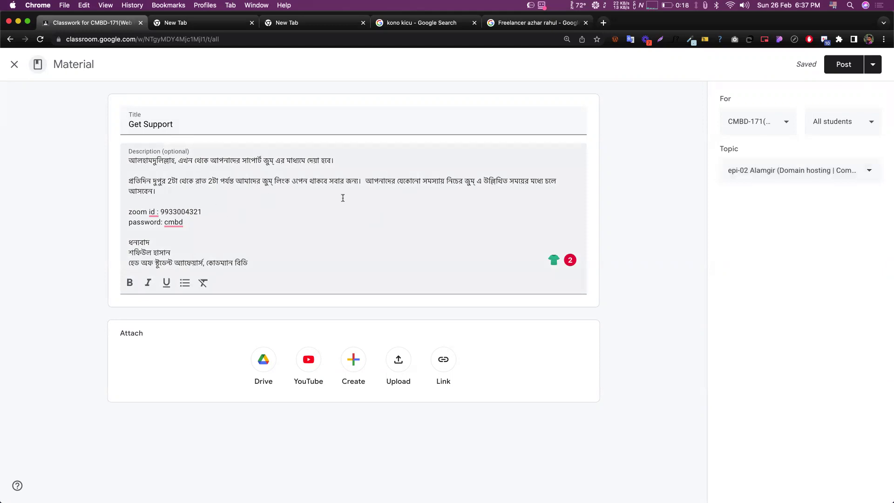
left_click(845, 68)
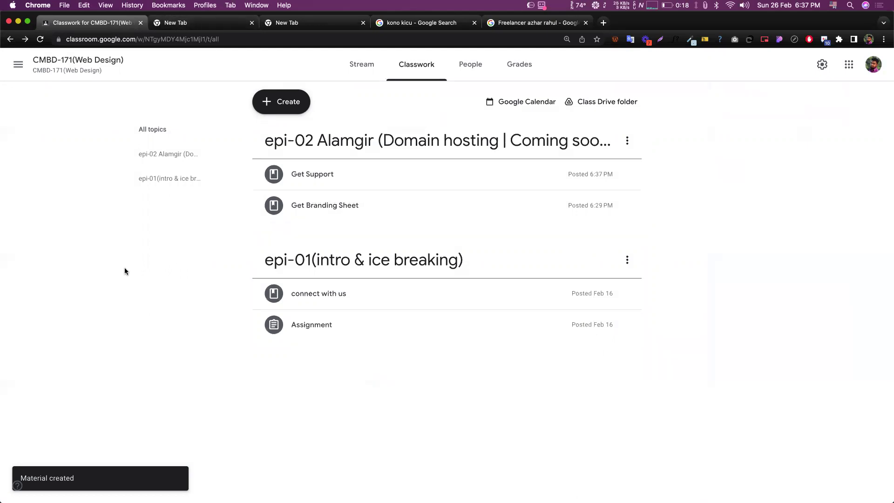
left_click(244, 26)
- Close the two empty New Tab tabs and scroll through the kono kicu results
left_click(252, 24)
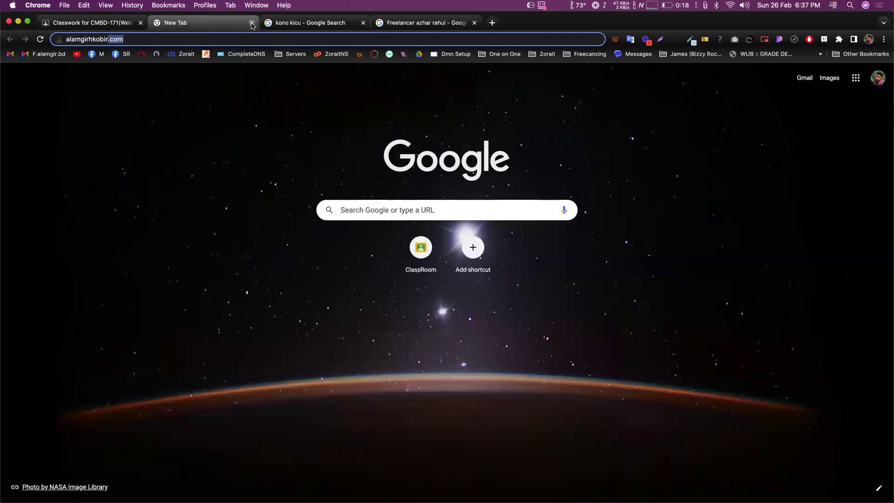
left_click(252, 24)
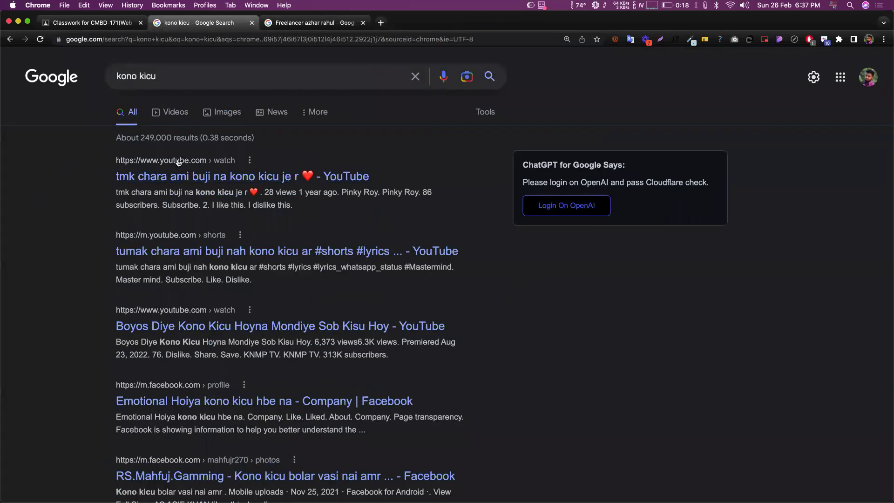
scroll(195, 165, "down", 2)
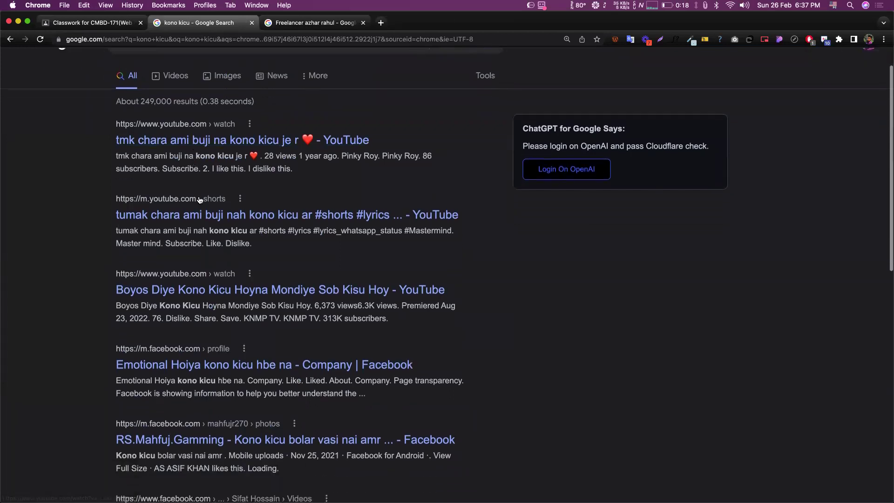
scroll(191, 200, "down", 3)
scroll(203, 229, "down", 5)
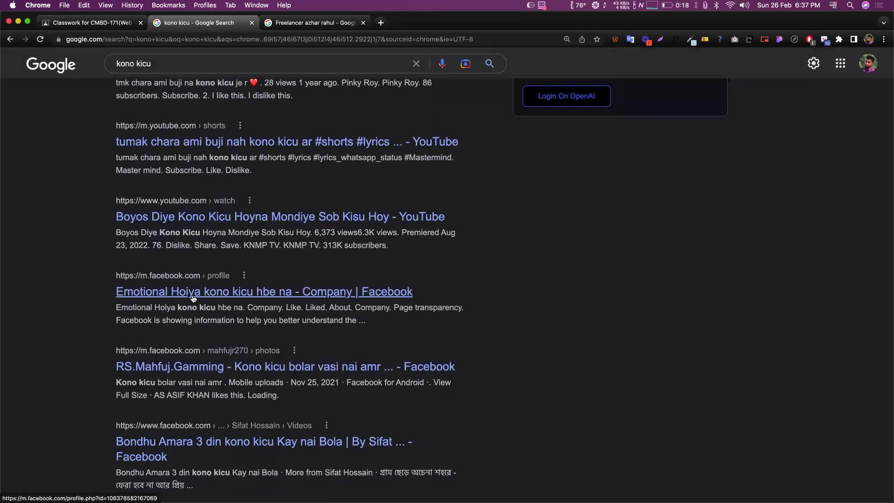
scroll(174, 292, "down", 6)
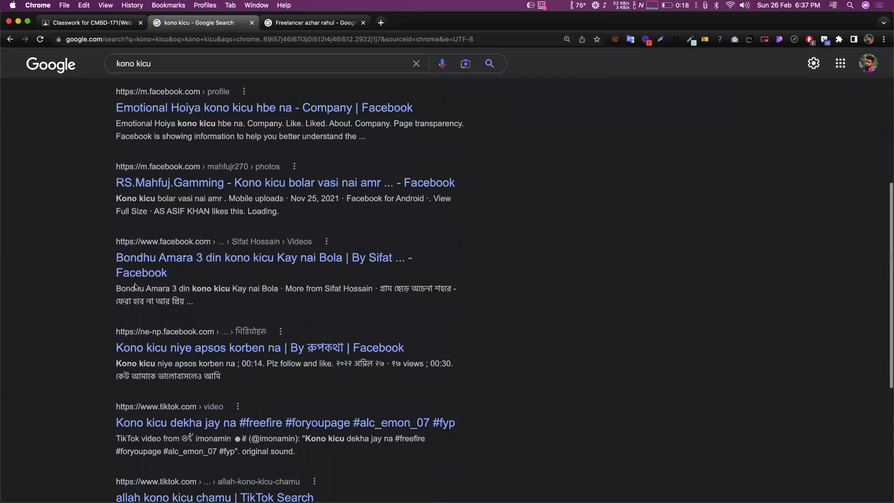
scroll(85, 281, "up", 10)
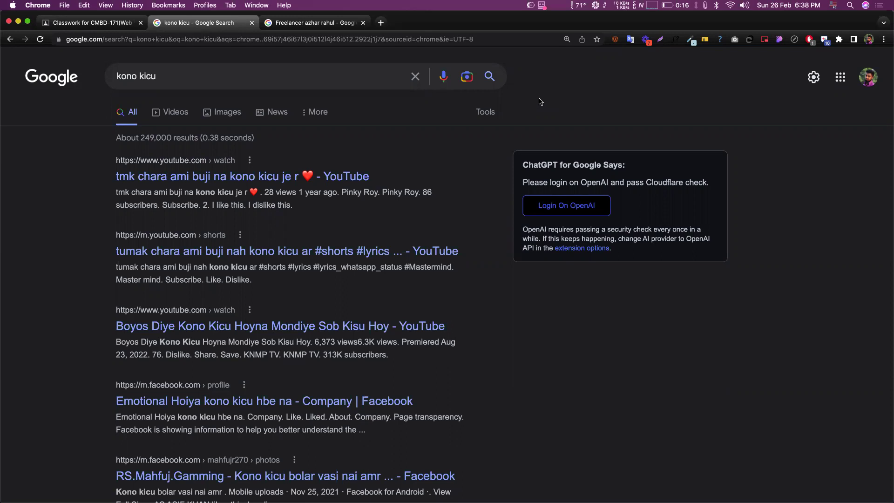
- Look up mywebsite.com on whois.com in a new tab
left_click(381, 23)
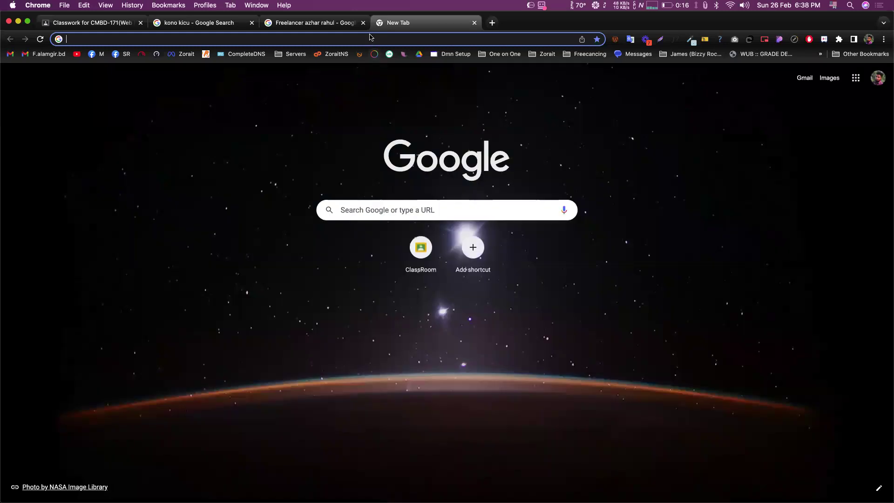
left_click(332, 22)
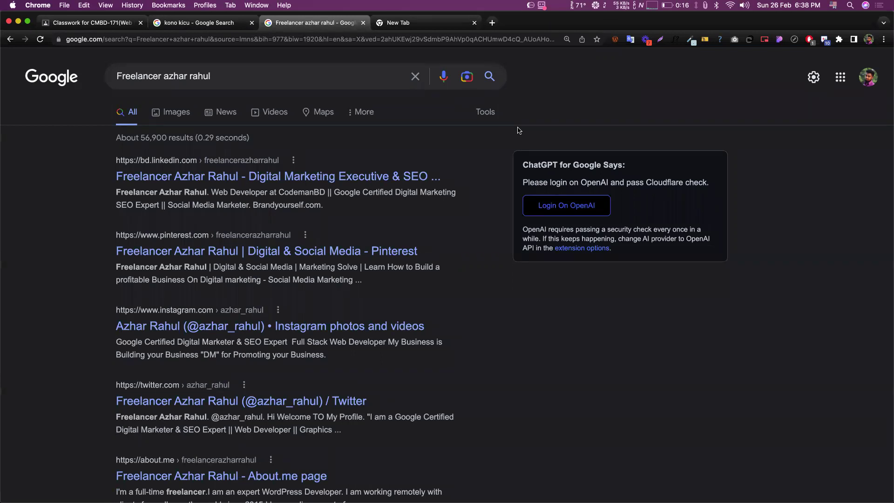
left_click(395, 28)
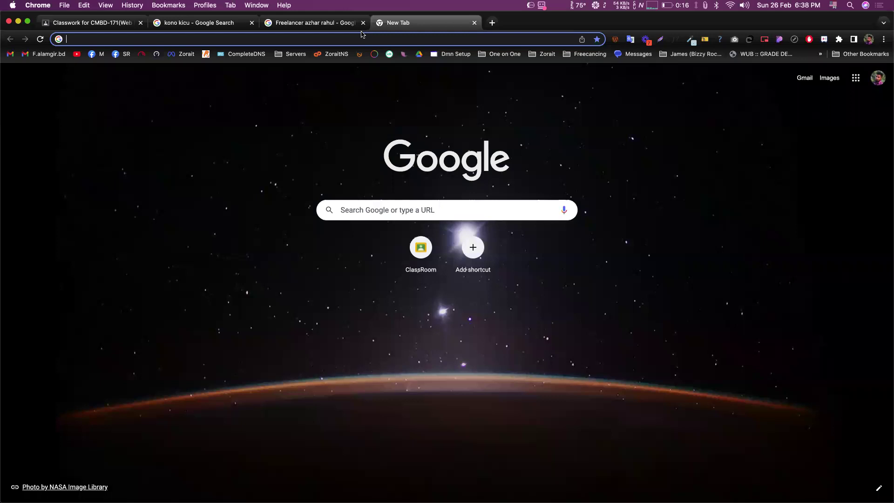
type("whois.com")
key("Right")
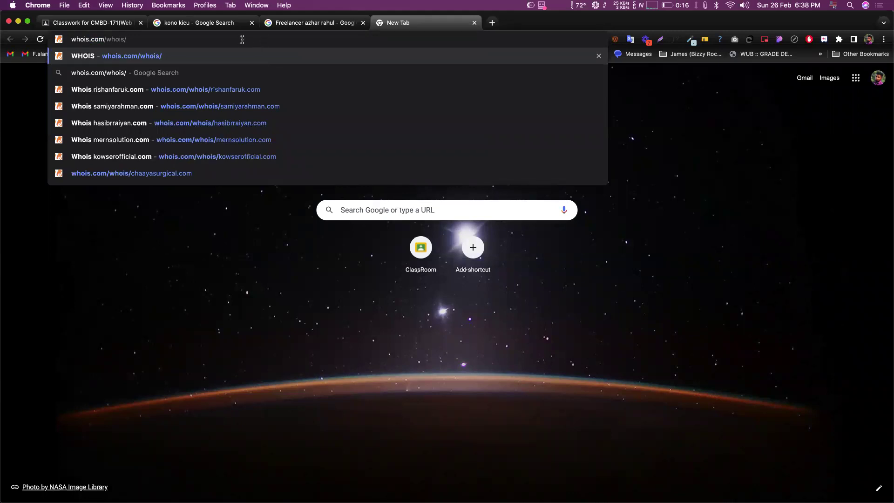
type("my")
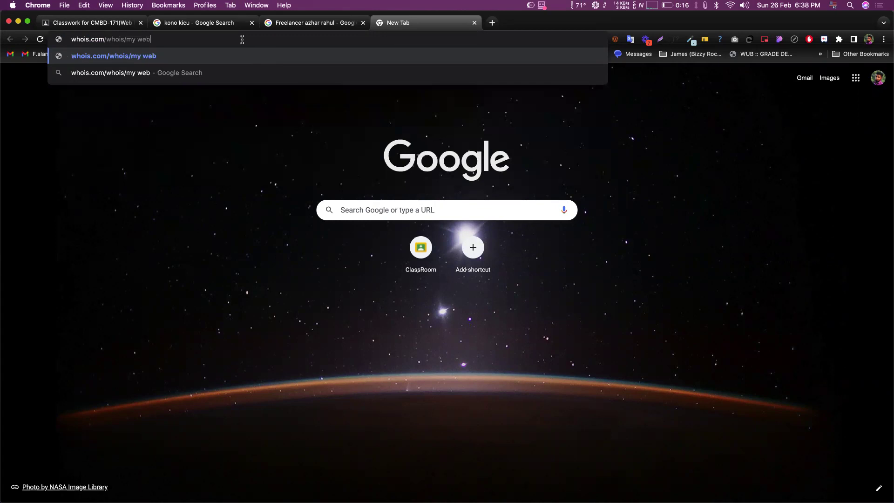
type("website.com")
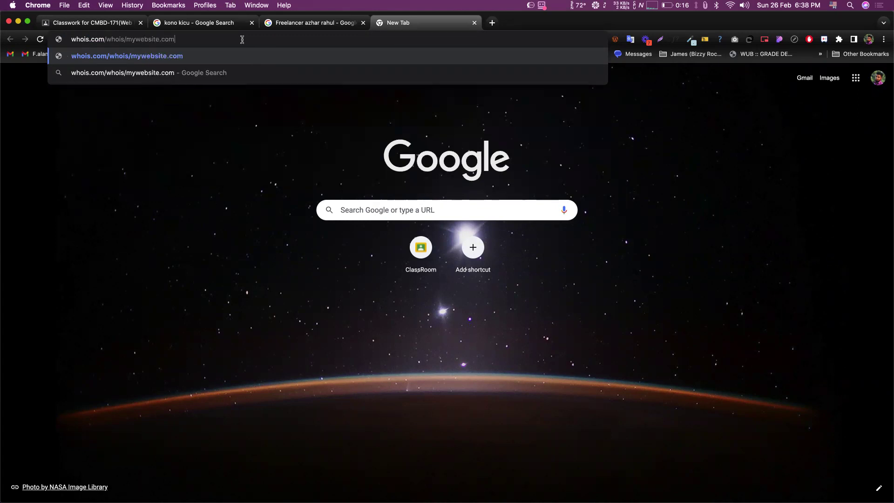
key("Return")
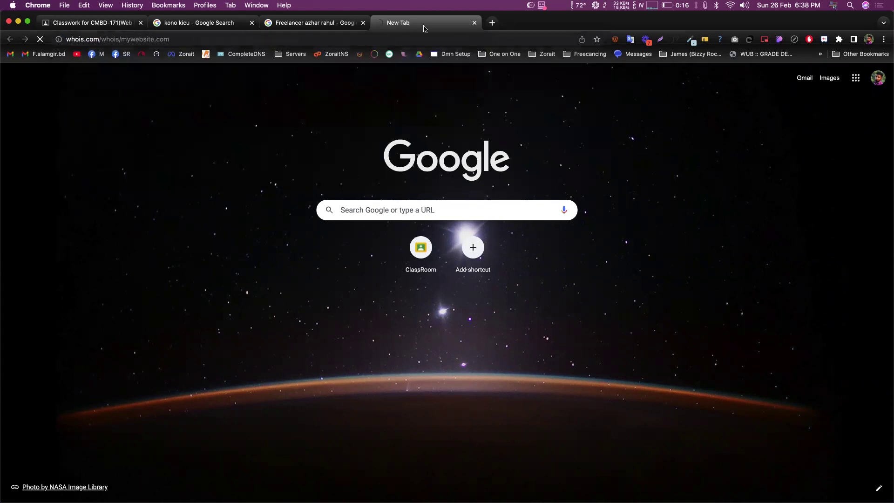
- Scroll through mywebsite.com's contacts, selecting the registrant phone, email and admin name
scroll(355, 216, "down", 5)
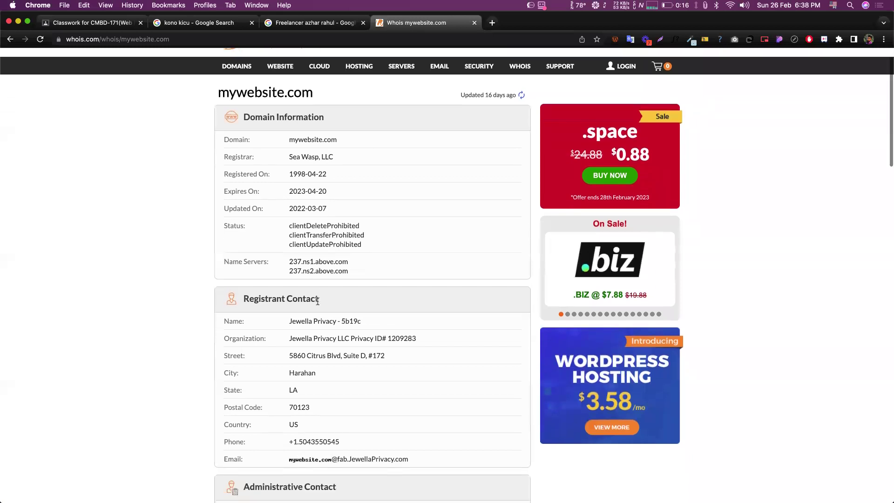
scroll(318, 305, "down", 2)
triple_click(305, 325)
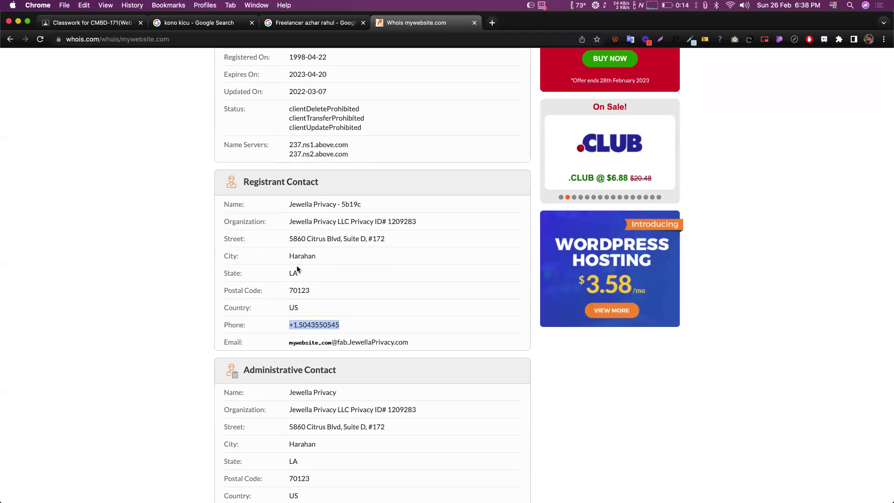
scroll(348, 305, "down", 2)
triple_click(348, 303)
scroll(405, 266, "down", 4)
left_click_drag(289, 267, 350, 267)
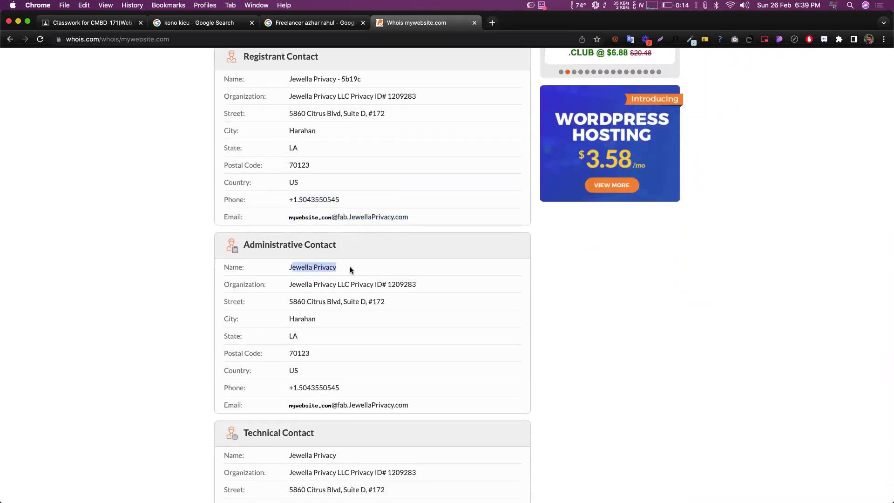
left_click(382, 267)
scroll(382, 267, "up", 10)
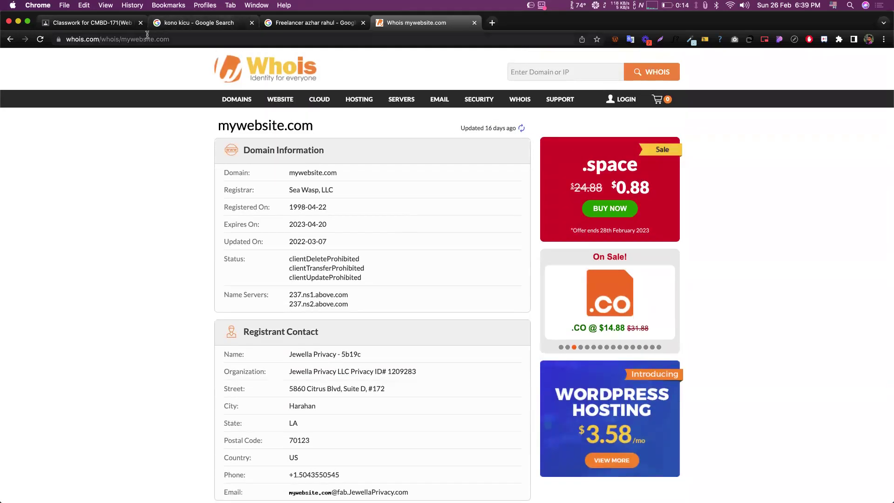
- Replace the lookup URL with whois.com to load the Whois.com homepage
left_click_drag(122, 39, 170, 39)
type("ala")
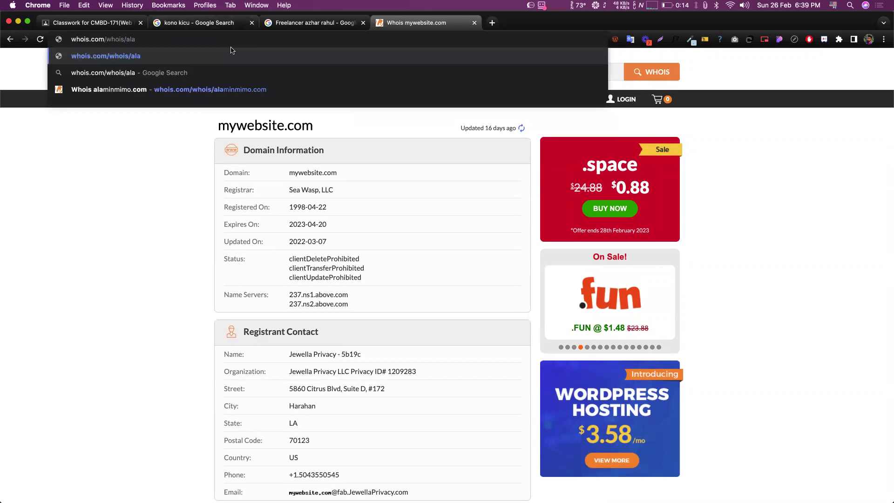
type("mgir")
key("super+a")
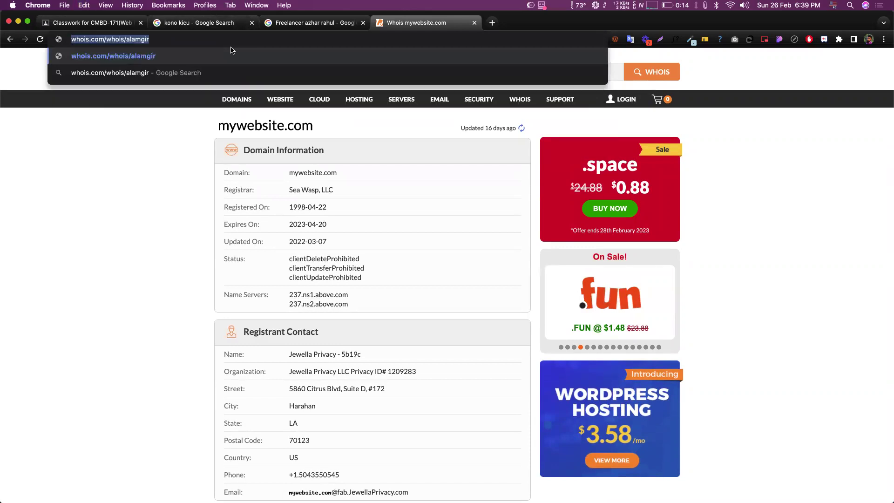
type("whois.com")
key("Return")
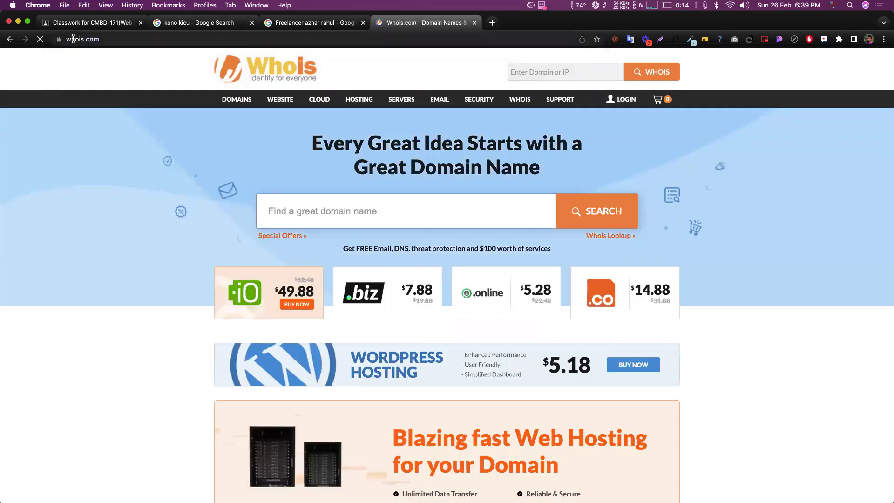
double_click(73, 39)
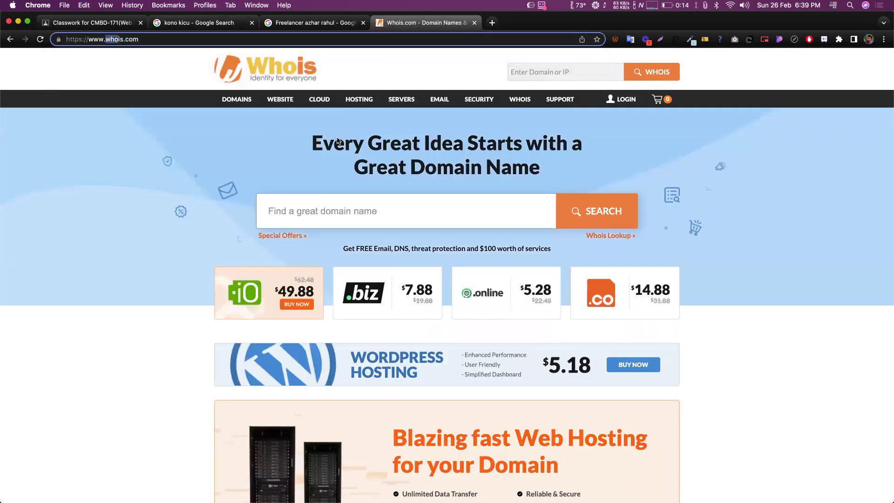
left_click(558, 134)
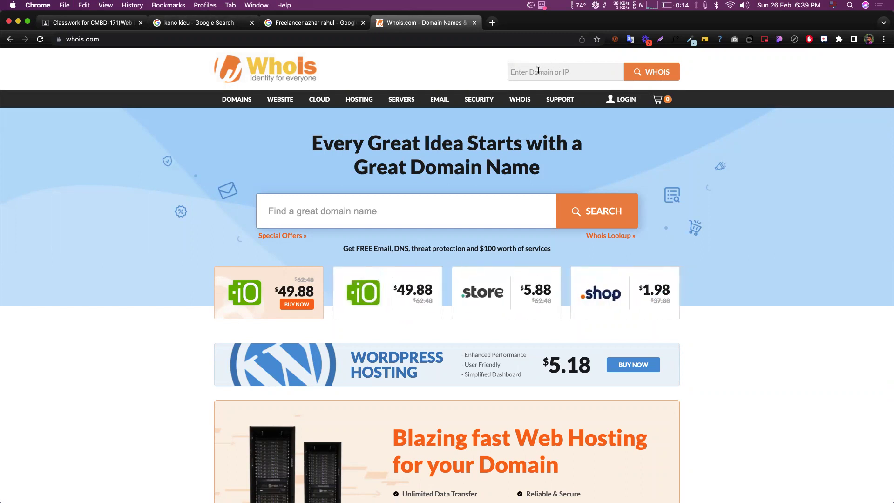
- Look up google.com in the Whois.com domain search box
type("google.c")
key("BackSpace")
type(".com")
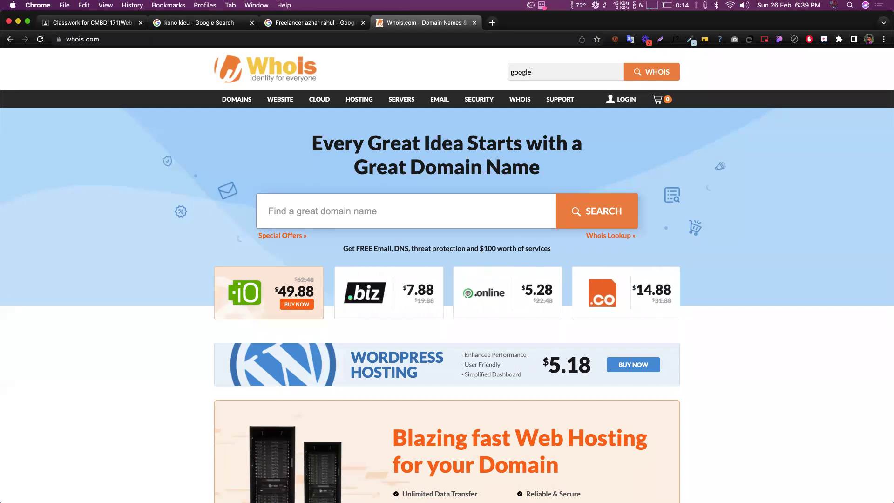
key("Return")
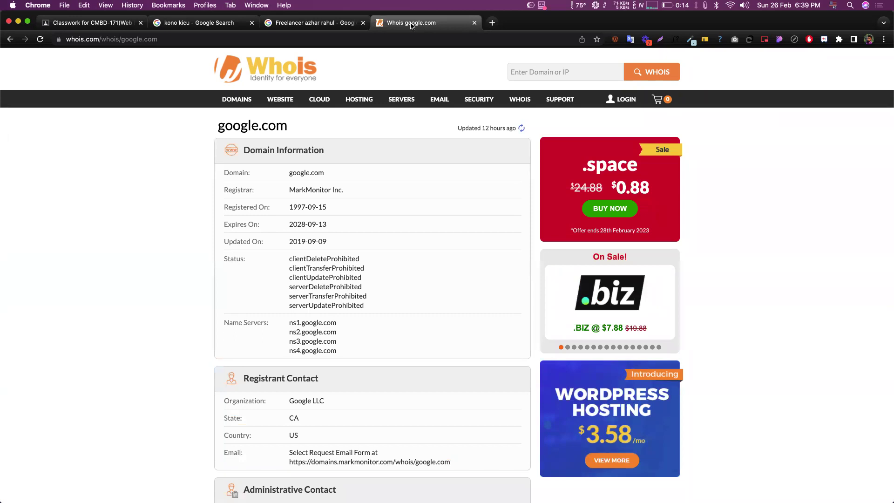
- Review google.com's record, selecting registrant organization Google LLC and state CA
scroll(184, 285, "down", 4)
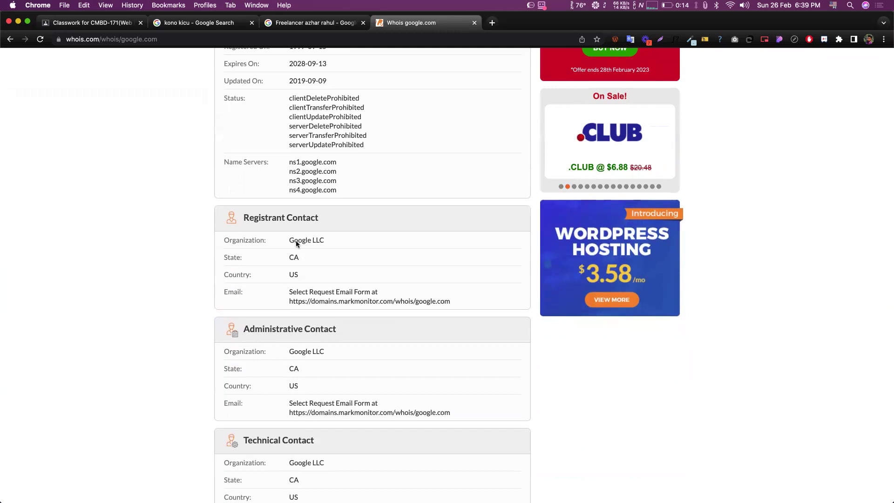
triple_click(293, 241)
double_click(295, 256)
scroll(312, 287, "down", 5)
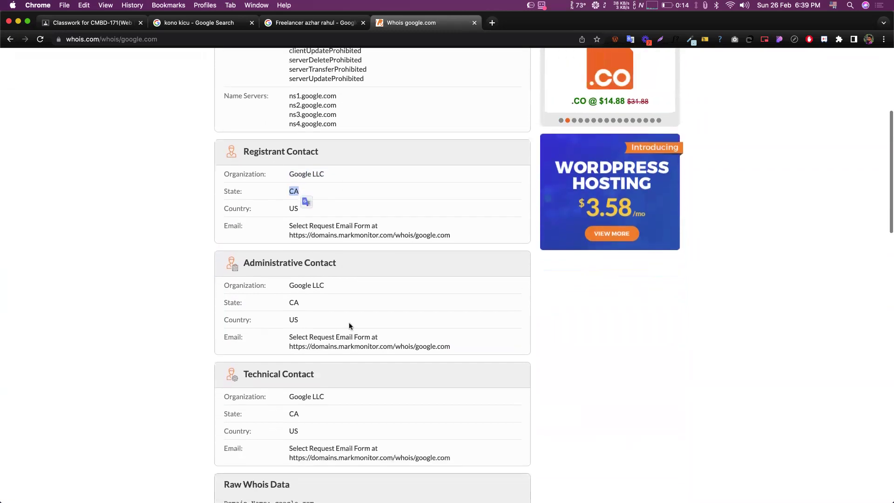
scroll(376, 243, "down", 4)
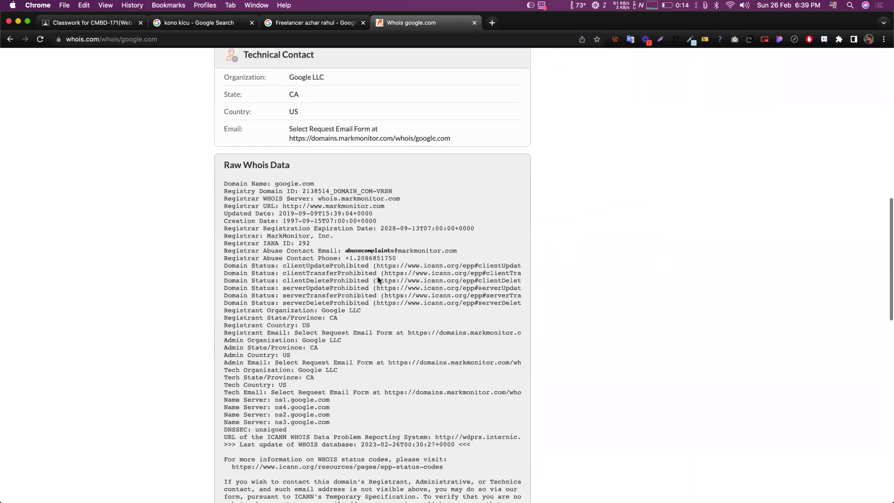
scroll(379, 277, "up", 12)
scroll(404, 198, "down", 1)
left_click_drag(286, 173, 381, 244)
left_click(437, 234)
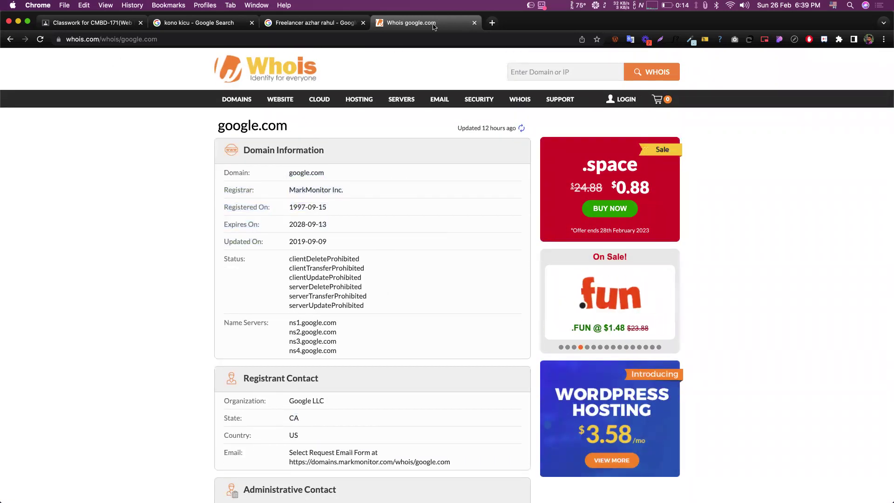
left_click(544, 73)
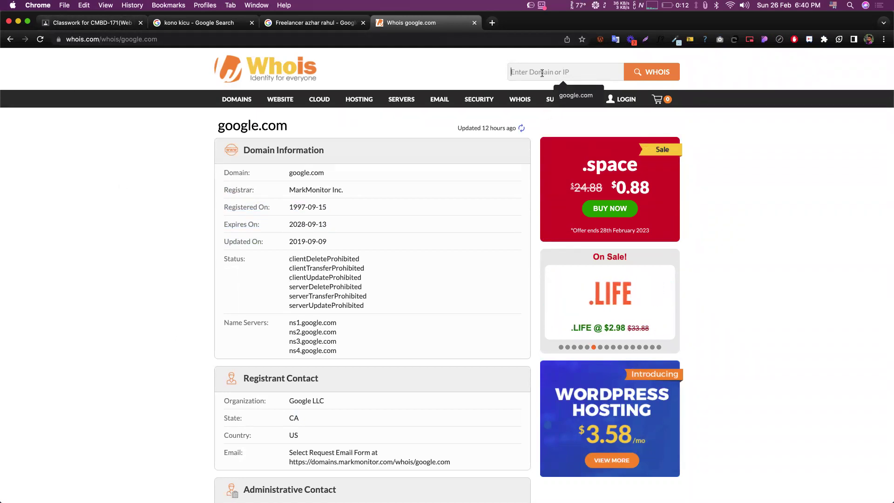
- Run a WHOIS lookup for the site owner's .com domain and scroll through the record
type("alam")
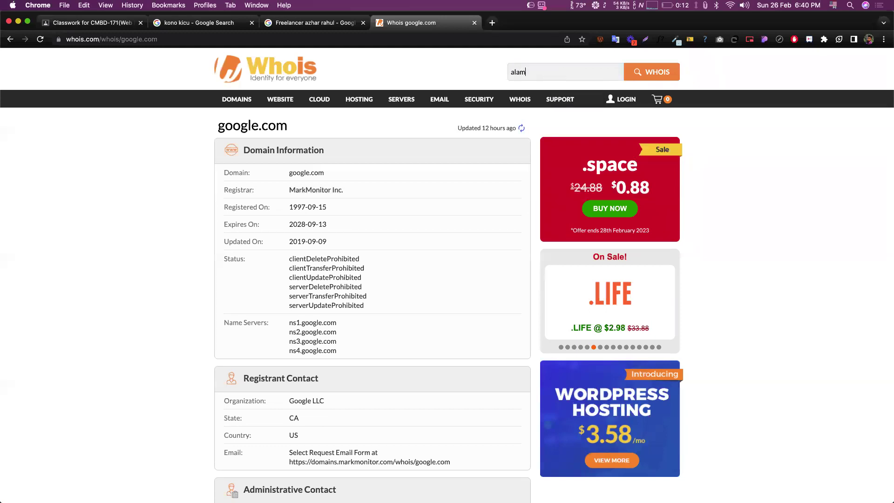
type("girhko")
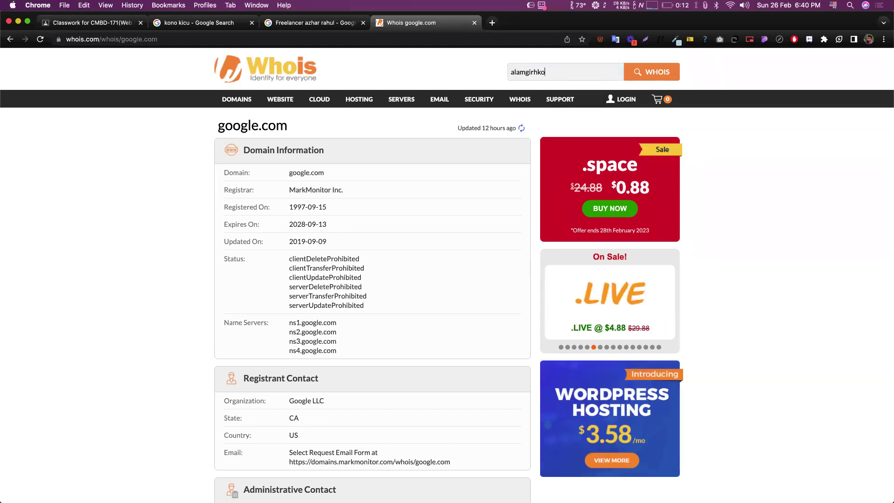
type("bir.com")
key("Return")
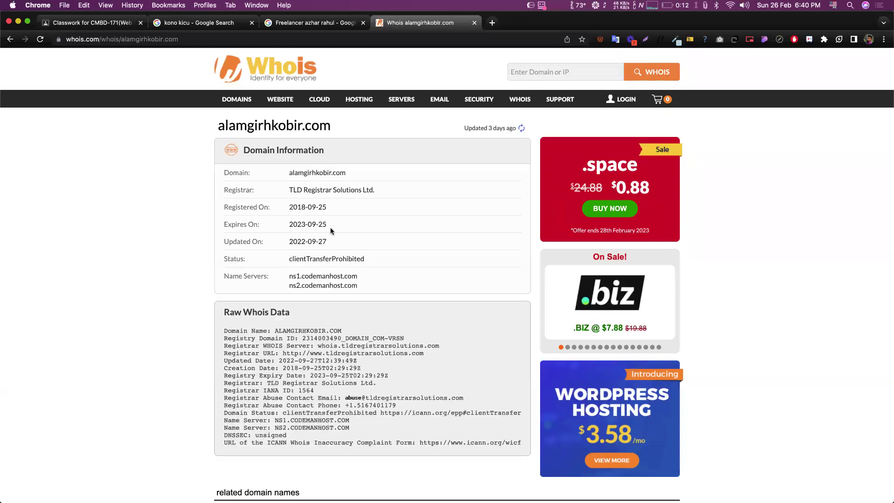
scroll(334, 251, "down", 3)
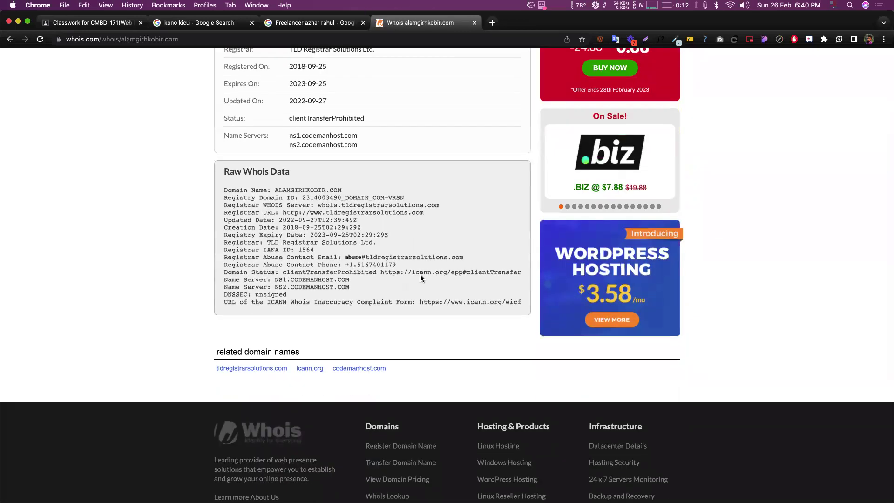
scroll(423, 251, "up", 3)
scroll(423, 251, "down", 1)
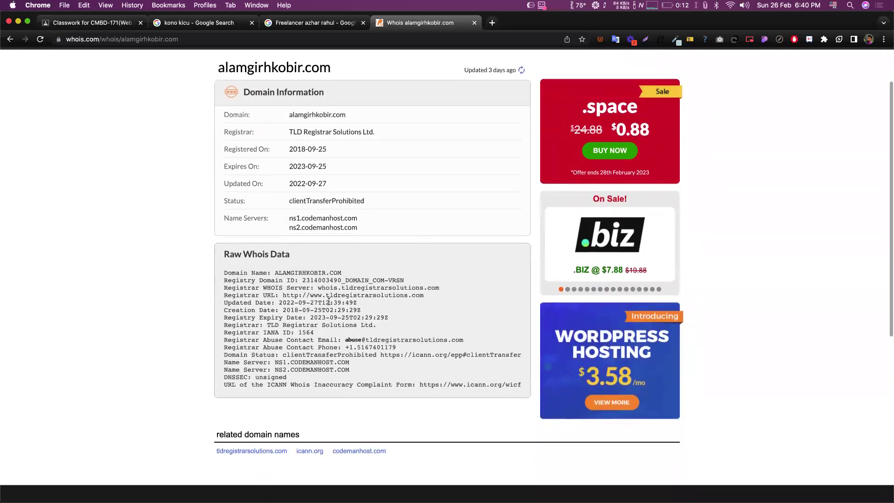
scroll(363, 350, "up", 5)
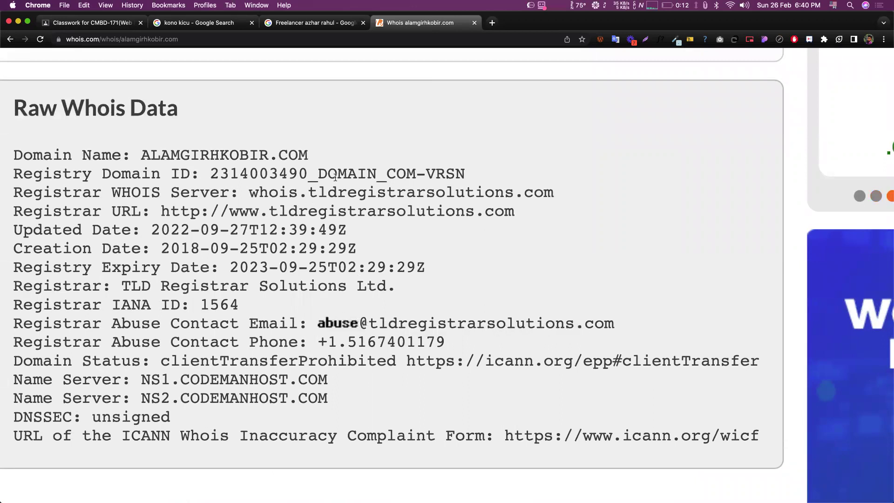
scroll(362, 239, "down", 2)
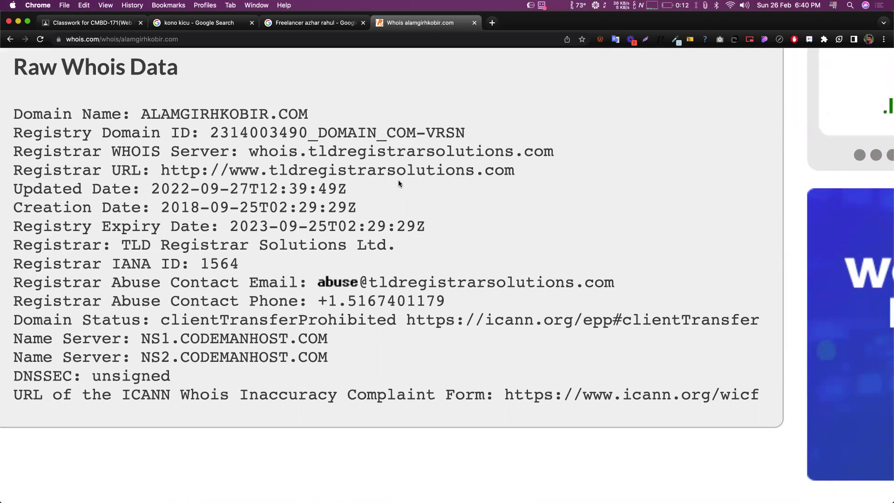
scroll(398, 180, "down", 5)
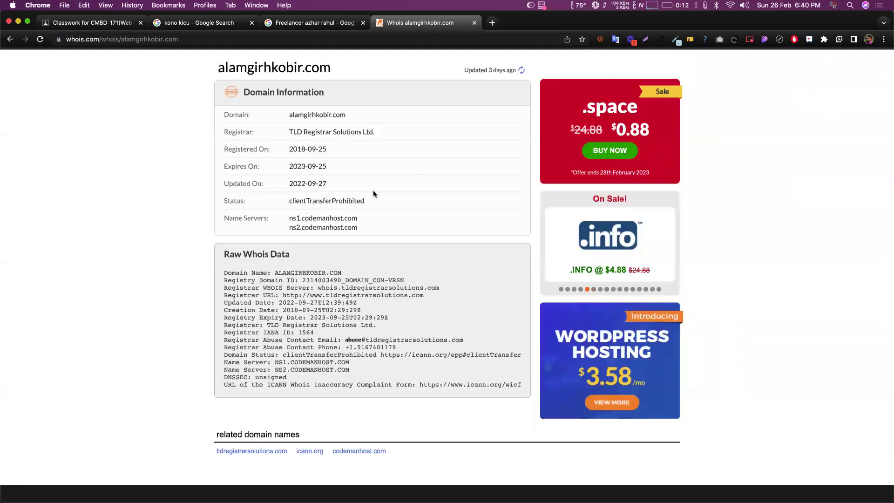
scroll(365, 189, "up", 5)
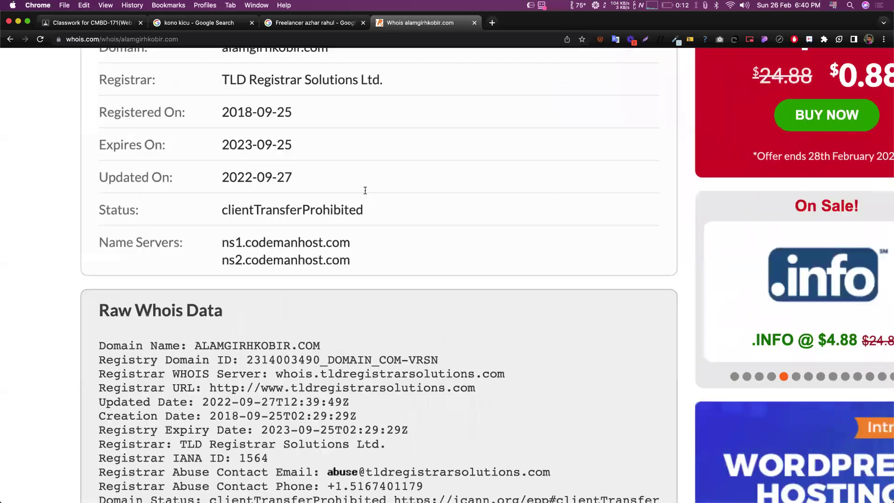
scroll(365, 190, "down", 4)
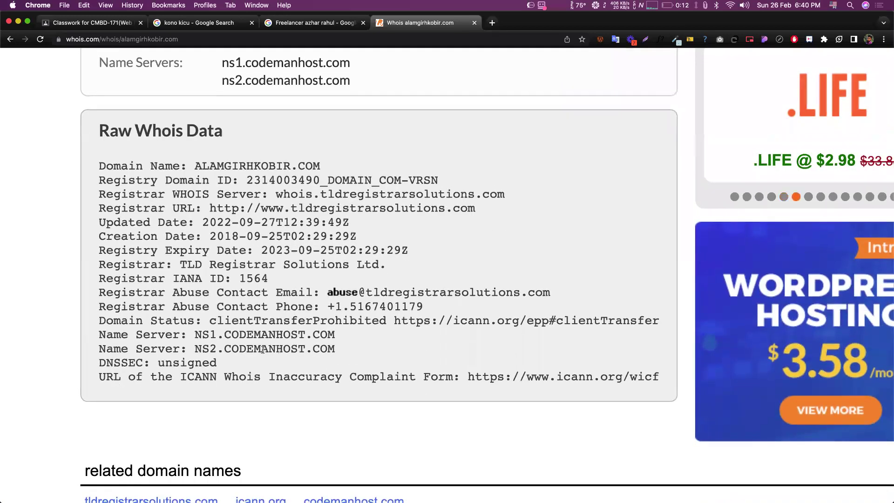
- Select the first name server NS1.CODEMANHOST.COM in the raw whois data
left_click_drag(247, 333, 245, 314)
left_click(336, 333)
mouse_move(335, 334)
left_mouse_down()
mouse_move(196, 334)
mouse_move(336, 348)
left_mouse_up()
left_click(232, 338)
left_click(385, 320)
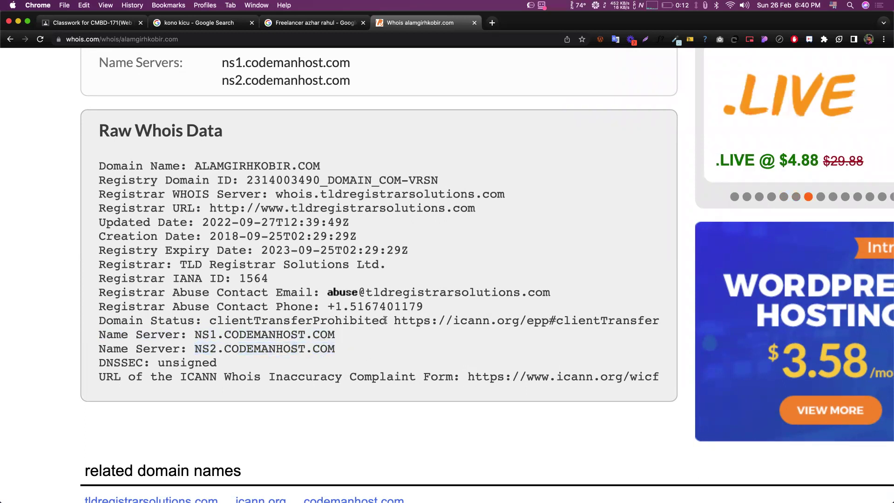
scroll(386, 319, "up", 10)
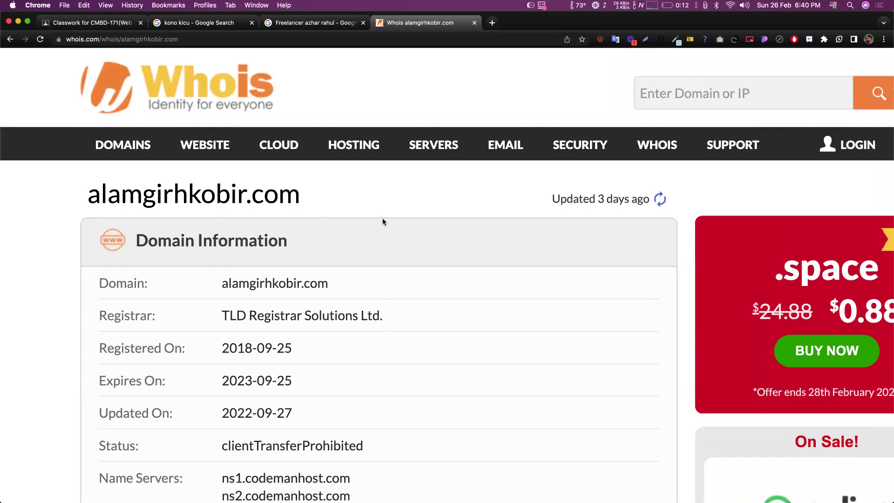
scroll(383, 221, "down", 10)
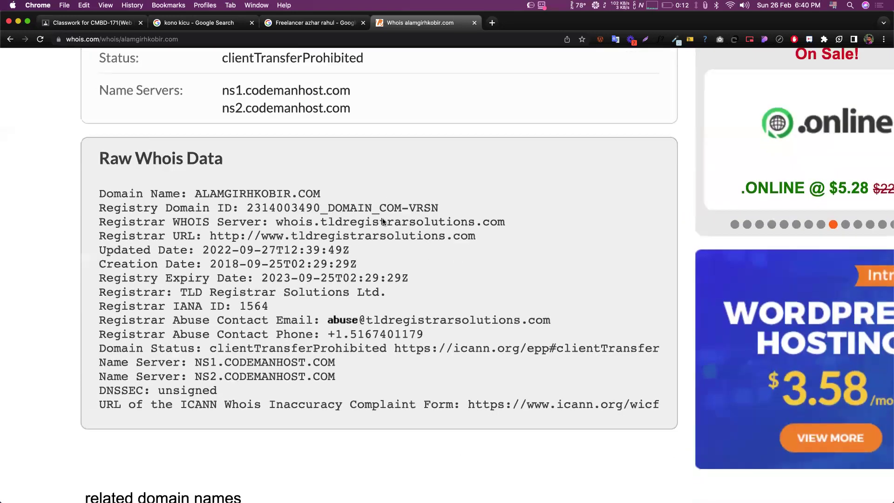
scroll(383, 221, "down", 2)
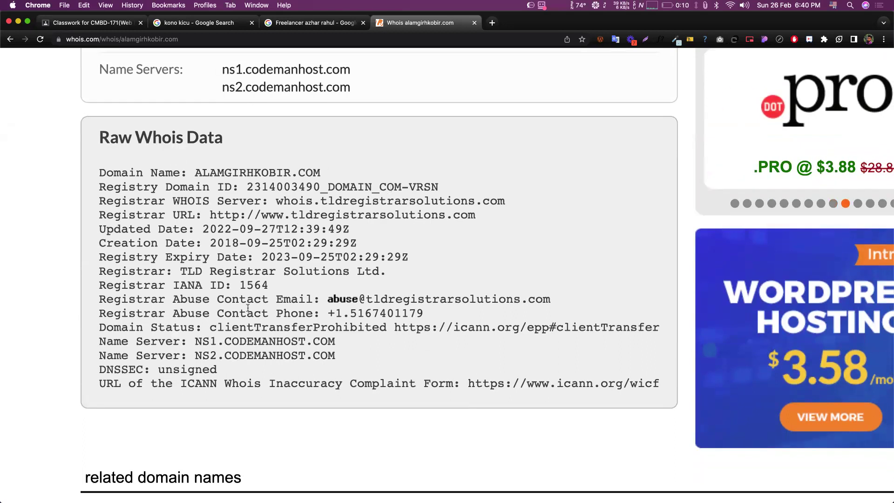
mouse_move(196, 341)
left_mouse_down()
mouse_move(342, 338)
mouse_move(212, 328)
mouse_move(197, 339)
left_mouse_up()
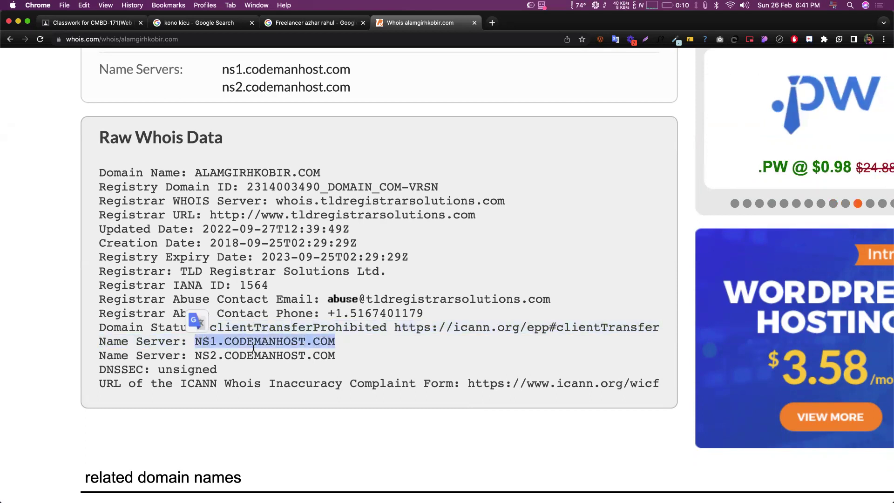
left_click(222, 336)
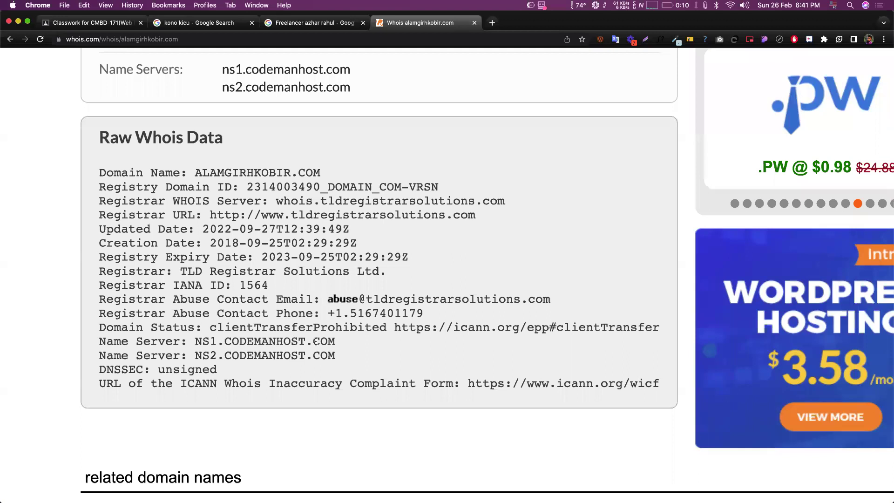
left_click_drag(335, 341, 195, 340)
- Copy the selected name server and reach intodns.com through a Google search for 'indodns'
key("cmd+c")
key("cmd+t")
type("i")
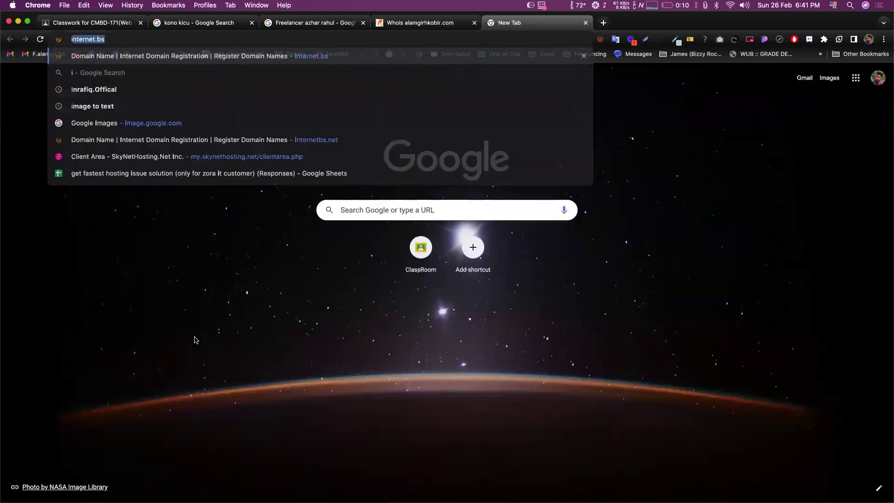
type("ndodns")
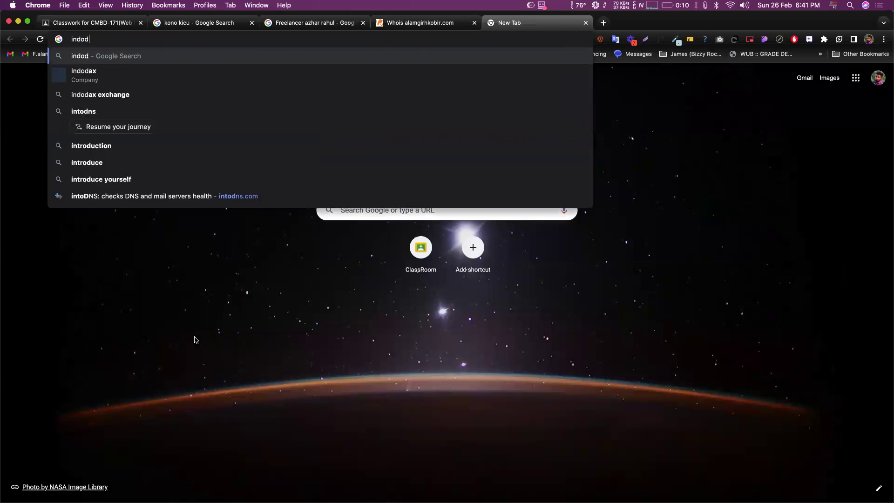
key("Return")
left_click(175, 220)
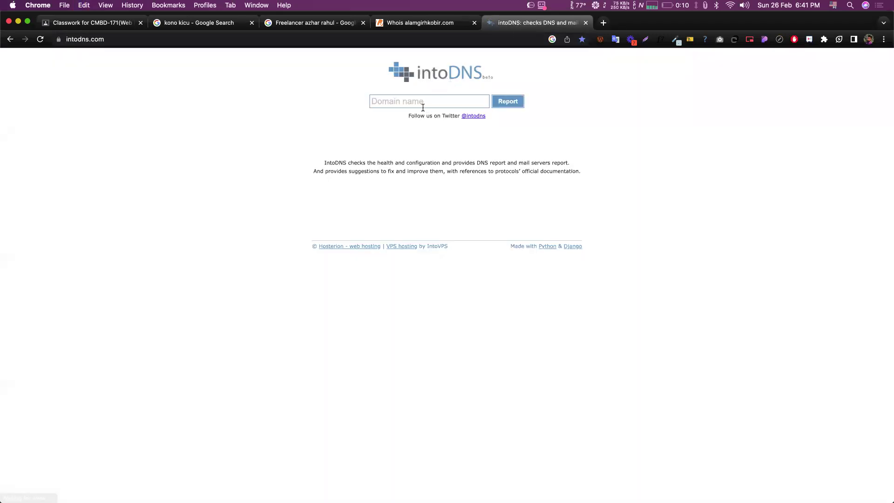
- Paste NS1.CODEMANHOST.COM, strip the 'NS1.' prefix, and run the intoDNS report for CODEMANHOST.COM
left_click(424, 102)
key("super+v")
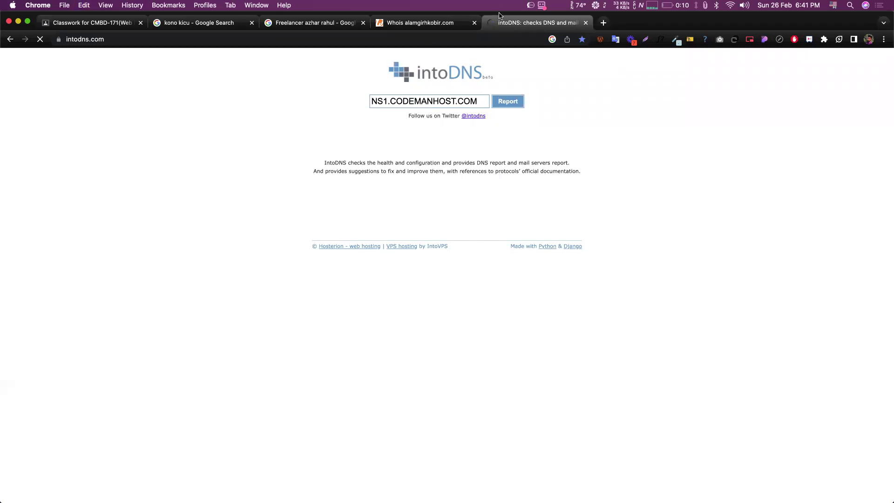
left_click(527, 77)
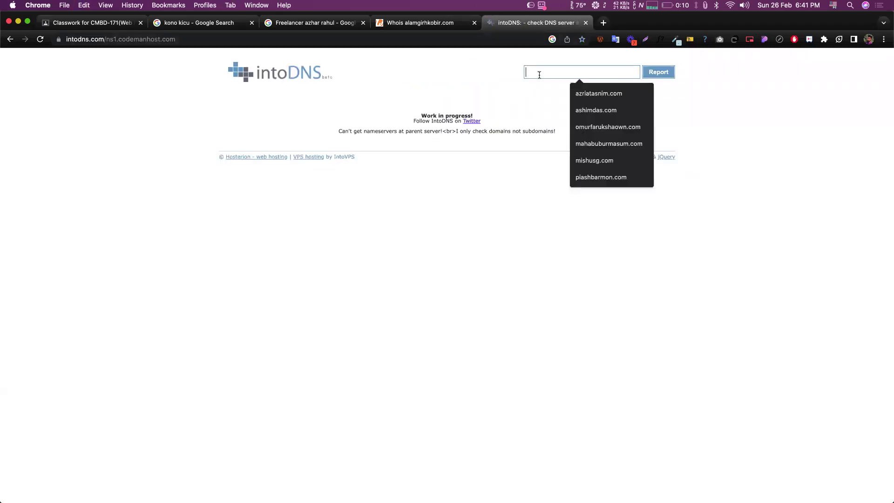
key("super+v")
left_click_drag(544, 72, 515, 74)
key("BackSpace")
key("Return")
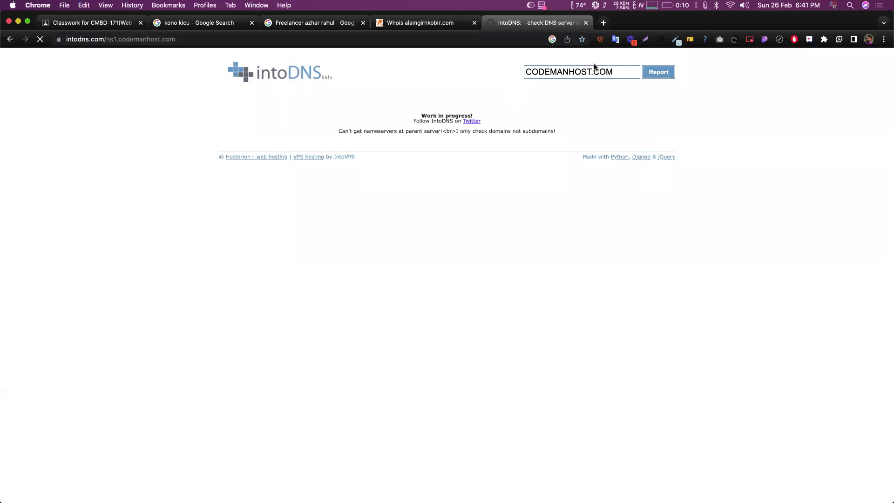
- Select CODEMANHOST.COM in the report and briefly compare with the alamgirhkobir.com whois tab
left_click_drag(609, 70, 522, 73)
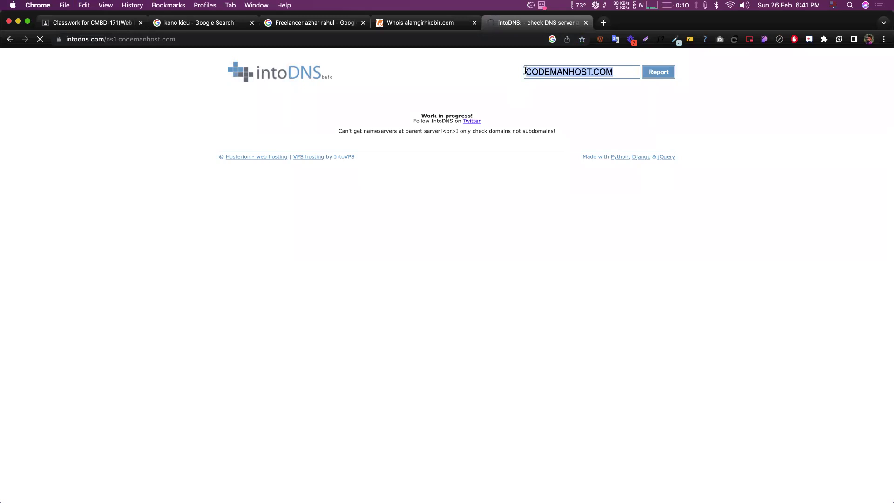
left_click(603, 73)
triple_click(542, 71)
left_click(425, 19)
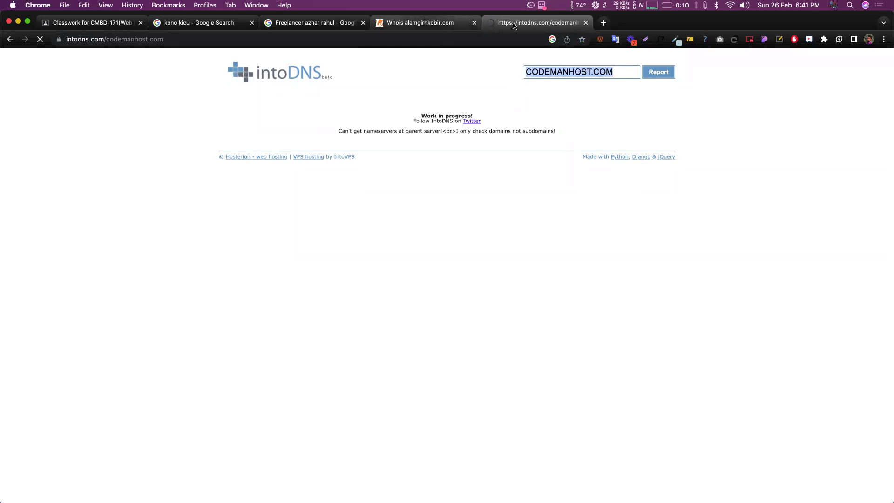
left_click(520, 20)
- Check the first name server's IP, scroll the SOA and MX sections, then close the intoDNS tab
scroll(433, 258, "down", 2)
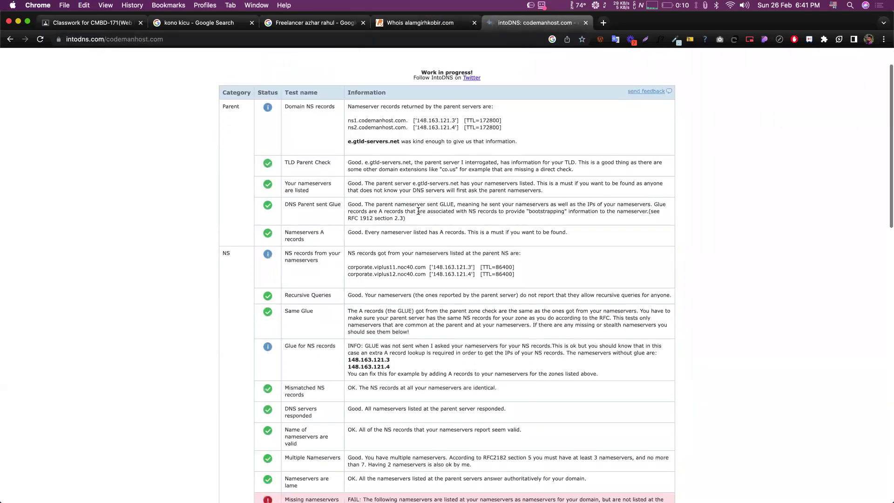
left_click_drag(433, 258, 446, 259)
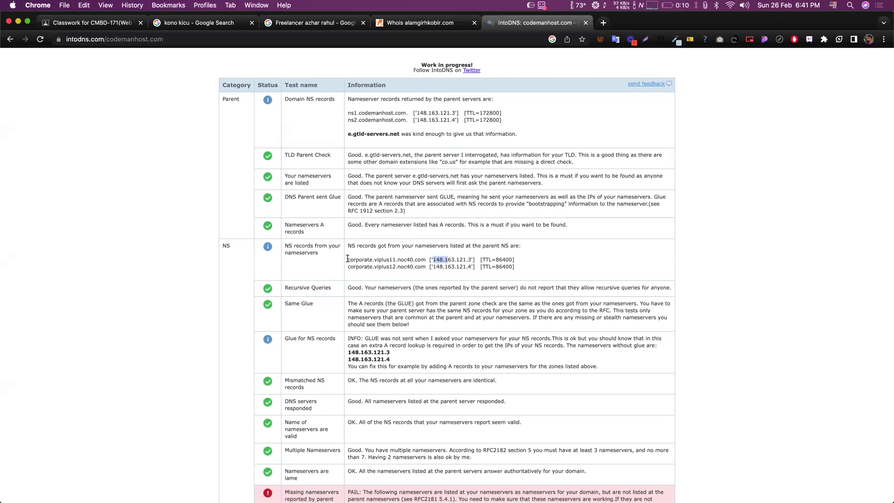
left_click_drag(472, 259, 435, 257)
left_click(467, 257)
scroll(468, 257, "down", 10)
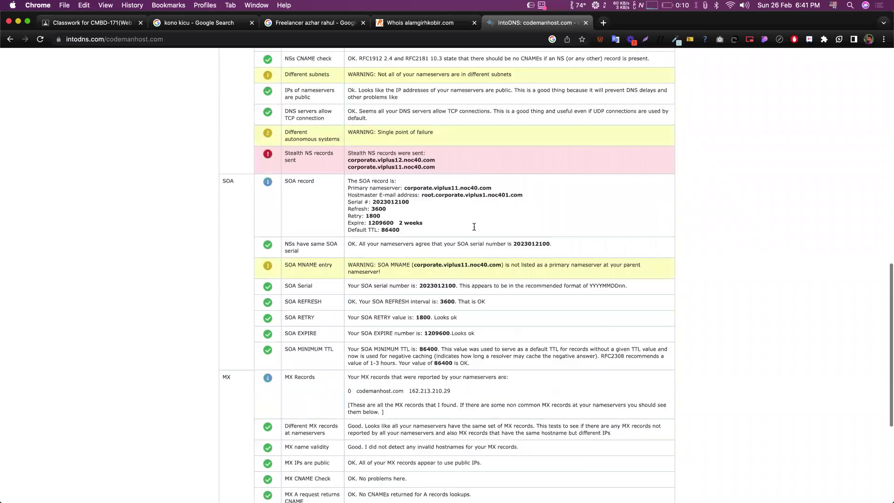
scroll(476, 210, "up", 15)
key("super+w")
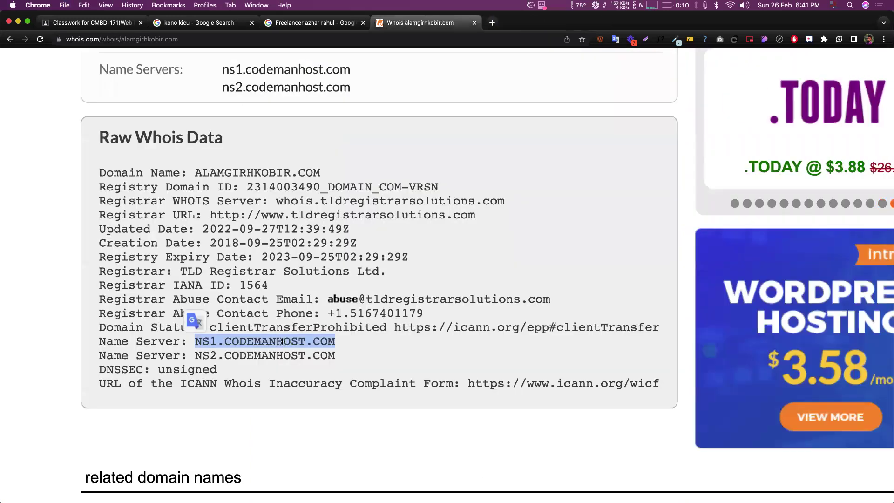
scroll(336, 330, "up", 10)
scroll(390, 322, "down", 4)
scroll(281, 381, "down", 5)
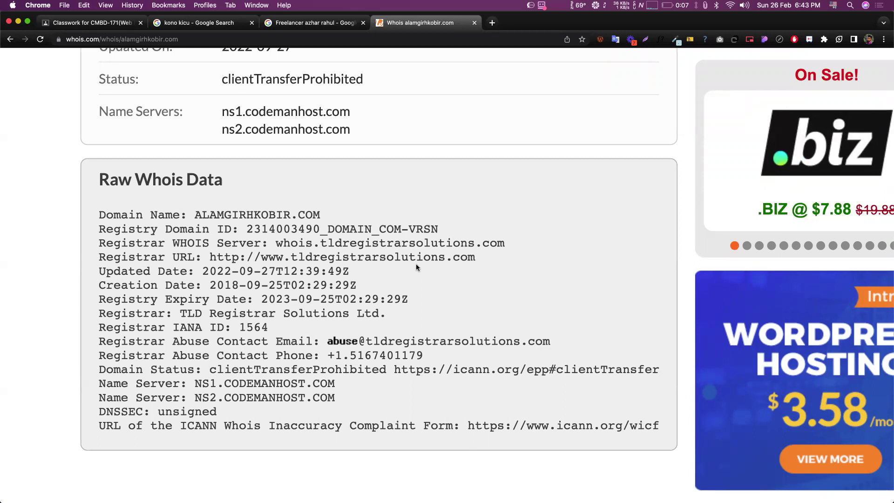
scroll(417, 267, "up", 2)
scroll(417, 267, "down", 5)
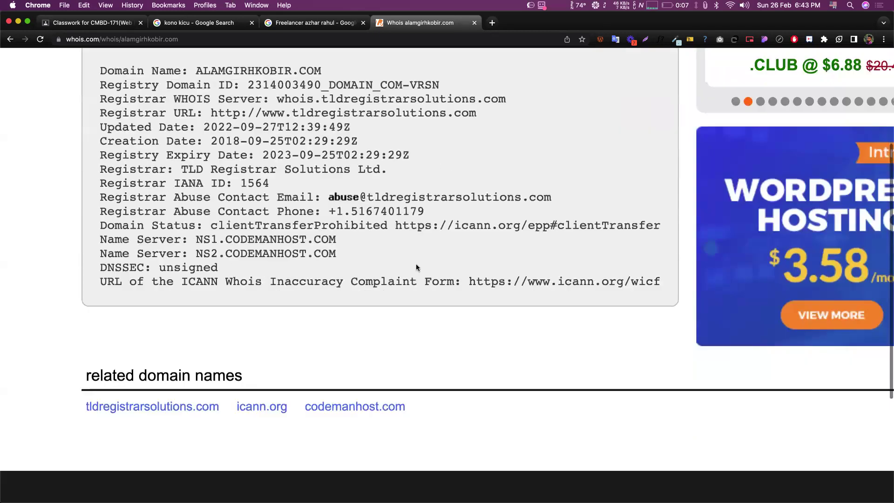
scroll(417, 267, "up", 4)
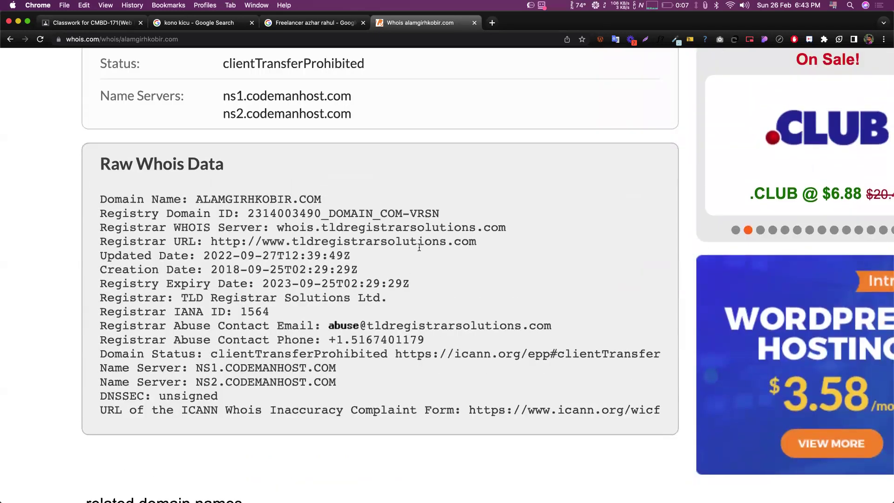
scroll(418, 256, "up", 9)
scroll(419, 247, "down", 2)
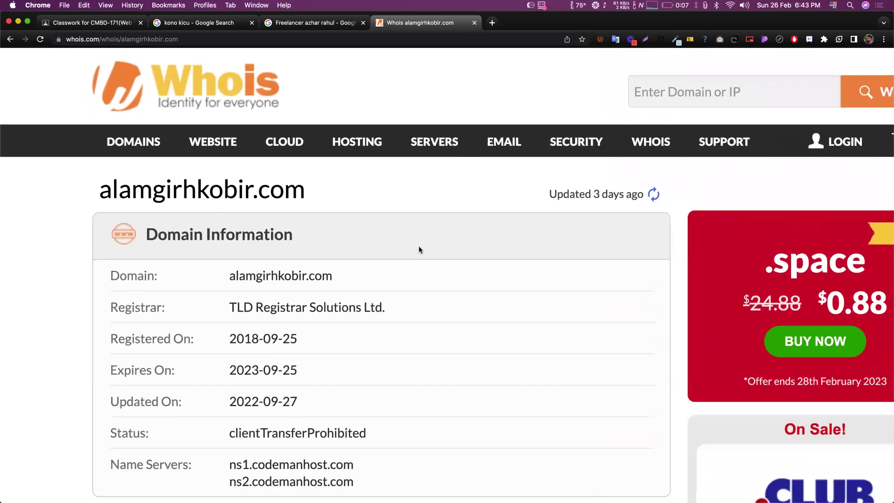
scroll(418, 250, "down", 5)
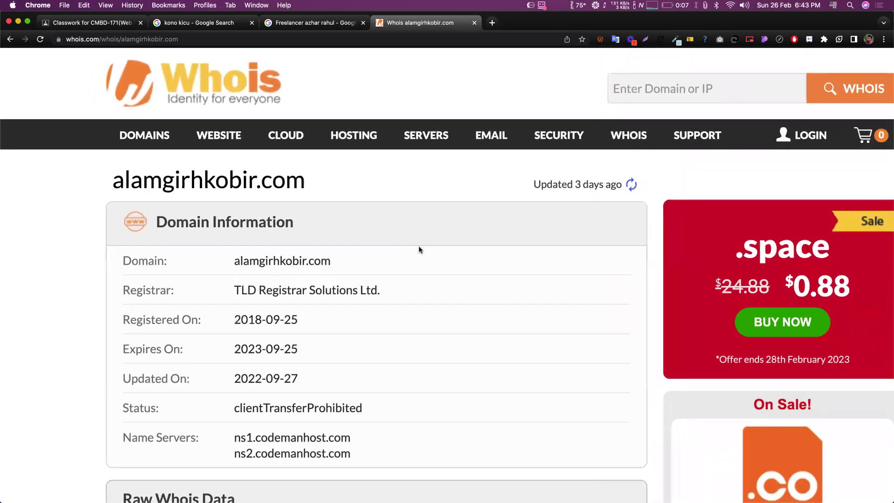
scroll(418, 249, "right", 1)
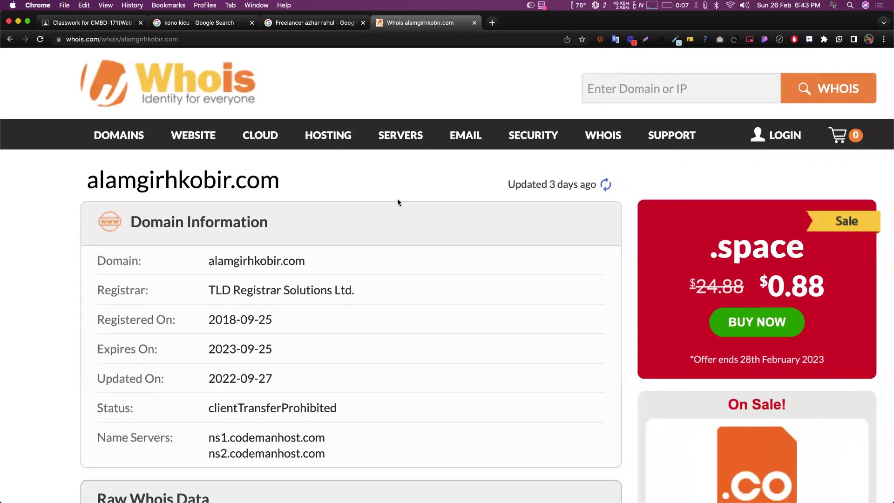
scroll(351, 193, "down", 10)
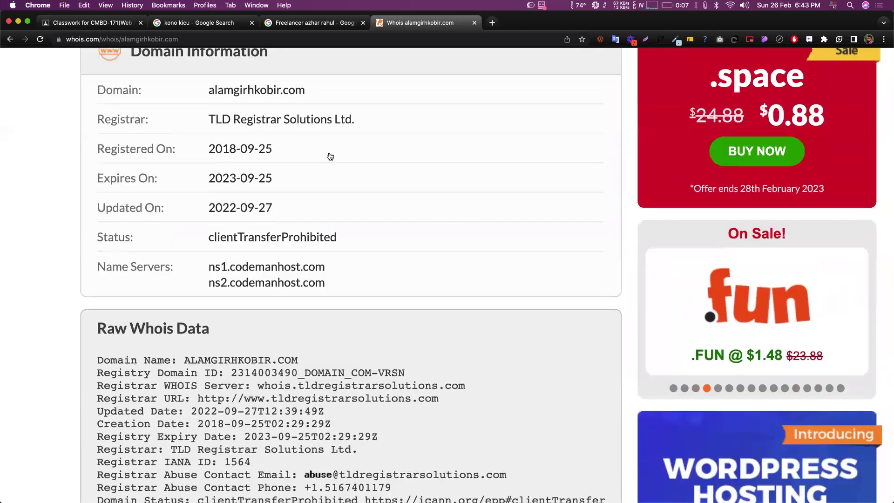
scroll(248, 306, "up", 10)
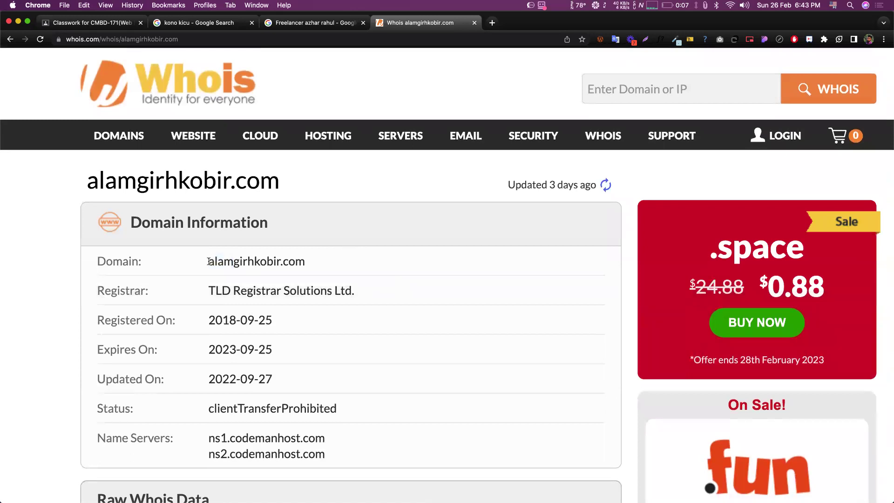
left_click_drag(208, 261, 325, 272)
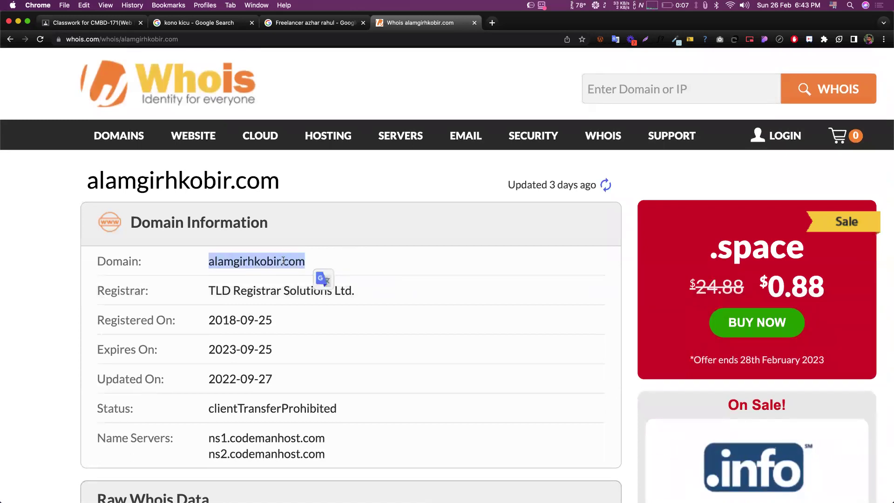
left_click(345, 262)
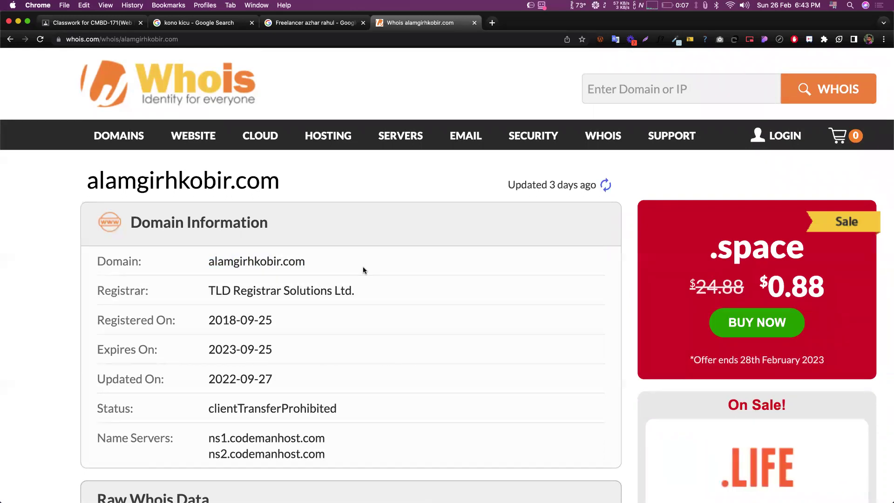
left_click_drag(209, 261, 302, 262)
left_click(302, 261)
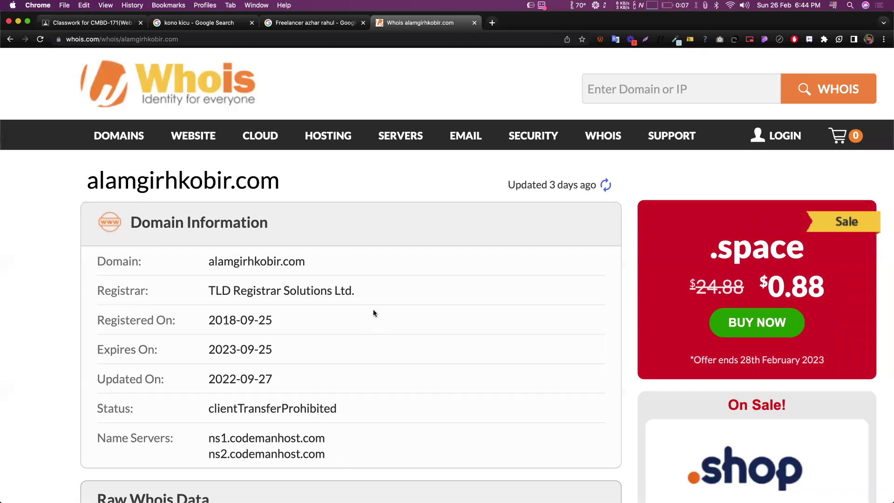
left_click(331, 24)
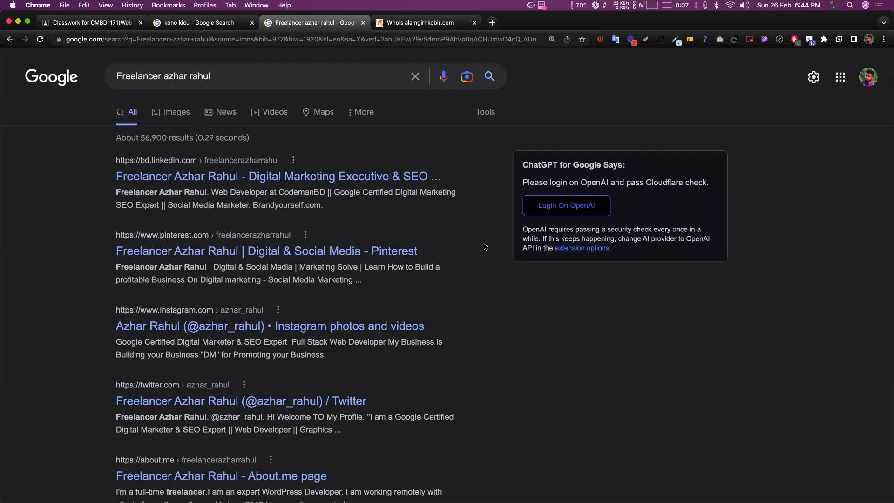
left_click(414, 22)
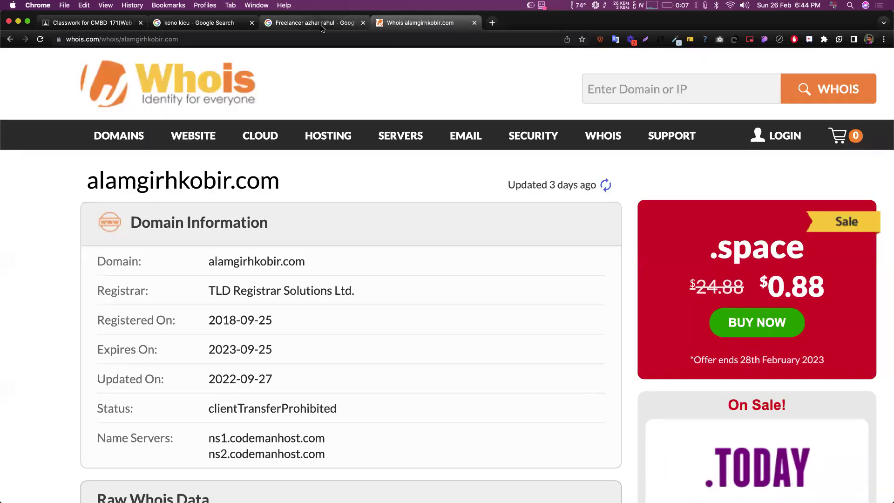
left_click(322, 27)
left_click(461, 23)
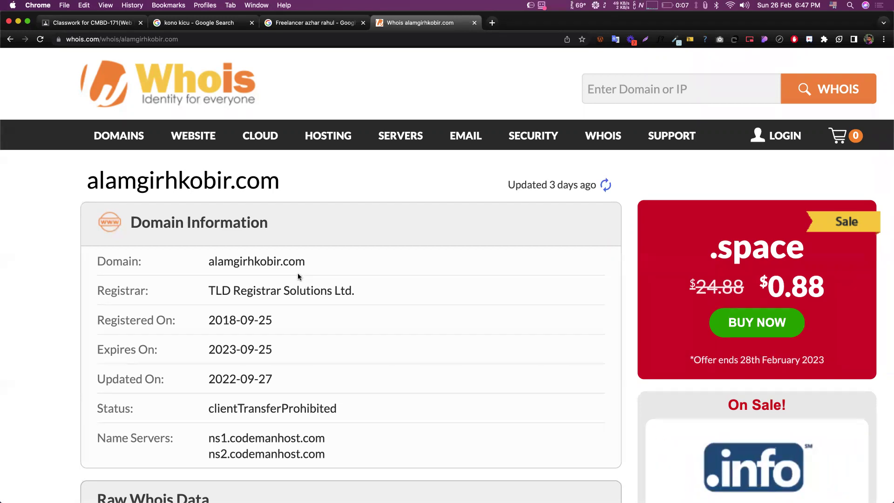
- Select alamgirhkobir.com in the WHOIS record and open it via 'Go to alamgirhkobir.com'
scroll(337, 244, "down", 4)
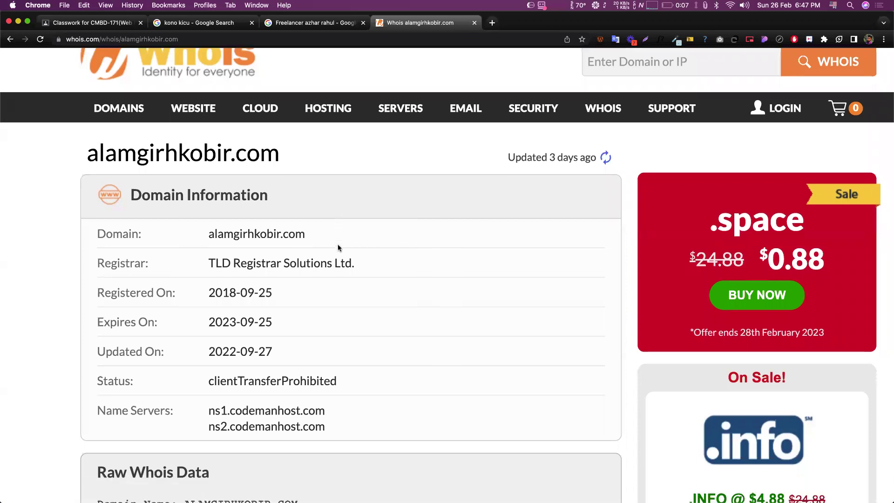
scroll(337, 244, "up", 4)
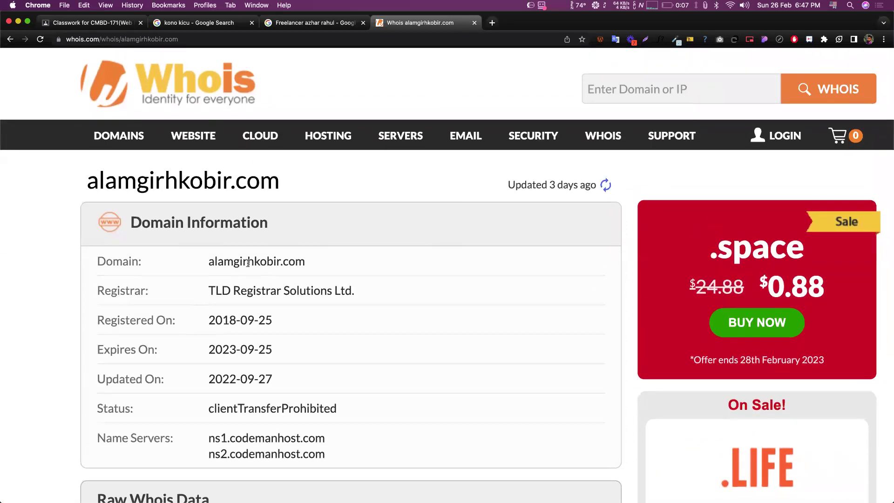
left_click_drag(209, 261, 306, 261)
left_click(331, 261)
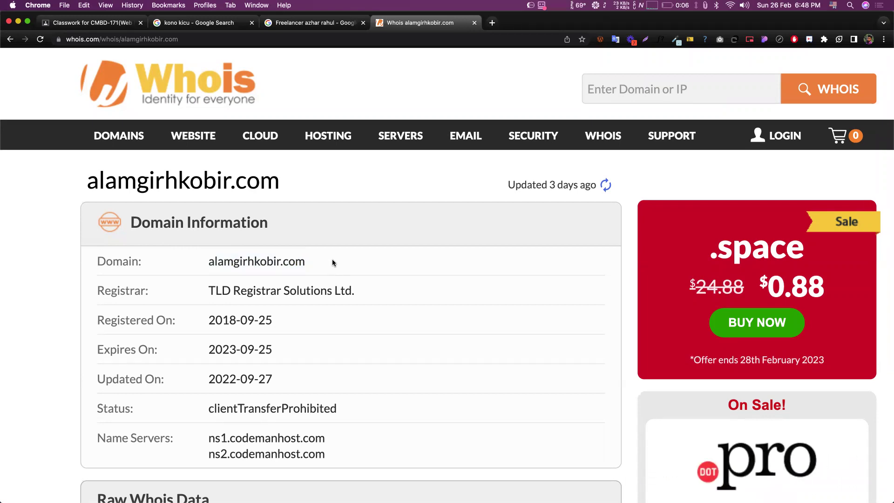
triple_click(258, 262)
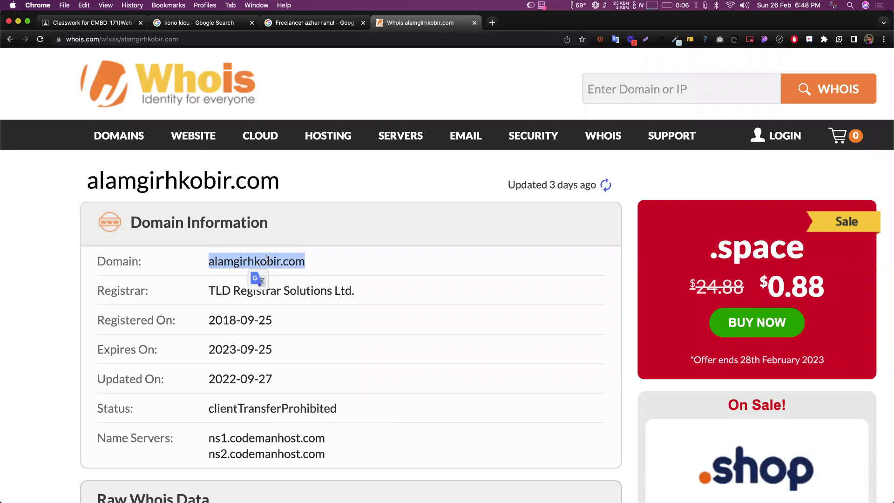
left_click(297, 262)
double_click(299, 262)
right_click(300, 262)
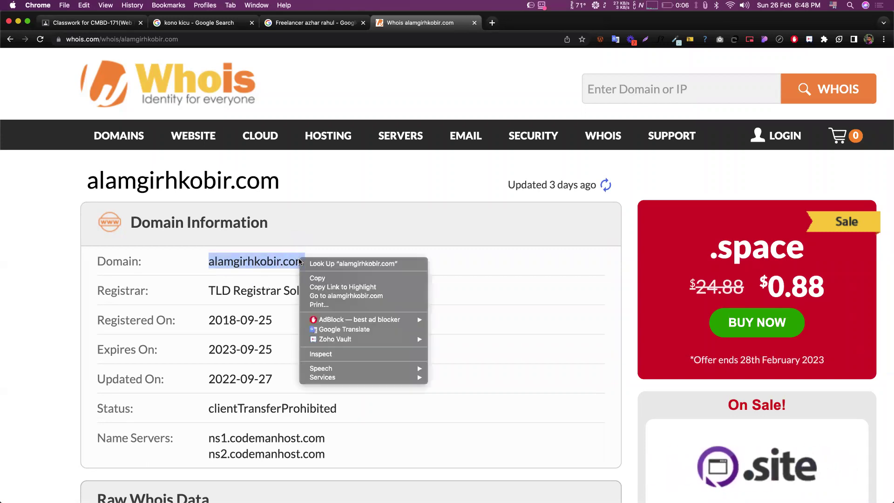
left_click(368, 296)
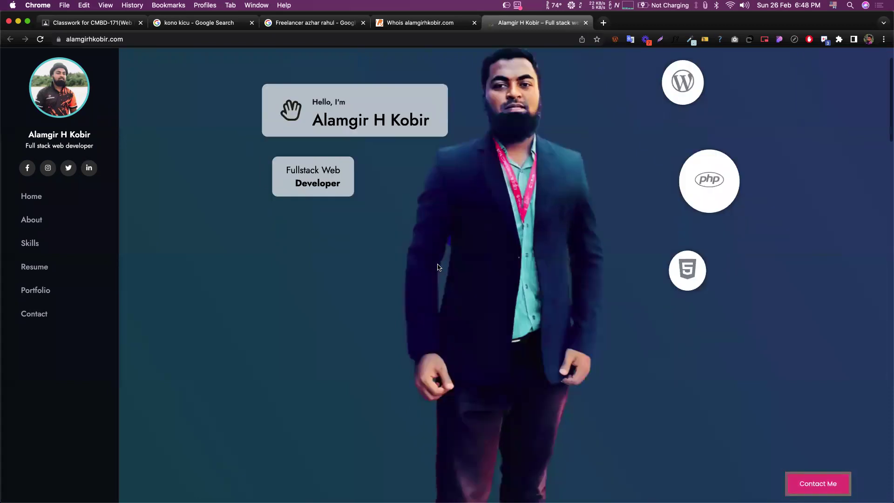
- Scroll down through the alamgirhkobir.com portfolio page and back up
scroll(251, 251, "down", 4)
scroll(387, 210, "down", 20)
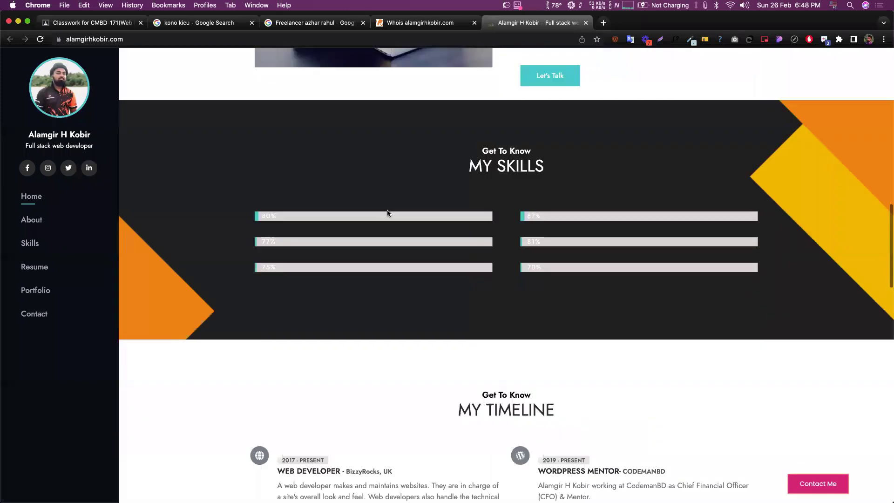
scroll(412, 222, "down", 15)
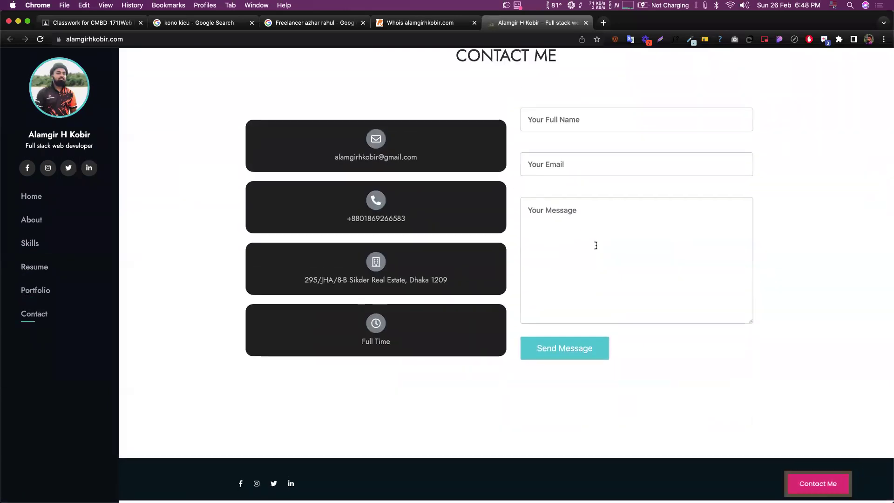
scroll(517, 250, "up", 20)
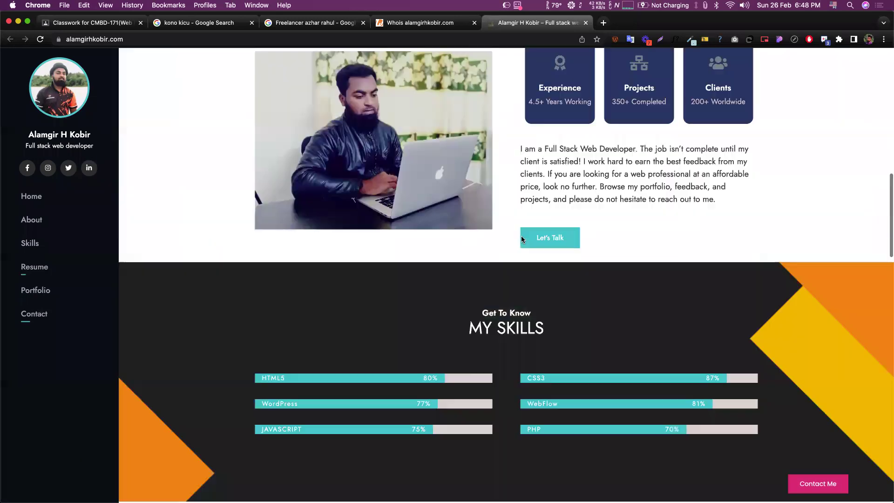
scroll(490, 266, "up", 5)
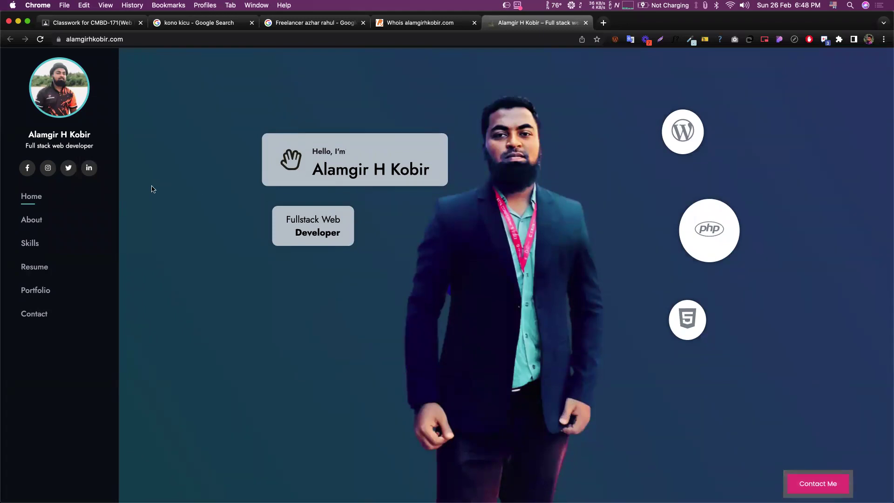
- Jump to the About Me, My Skills and My Timeline sections, then start a new tab
left_click(31, 221)
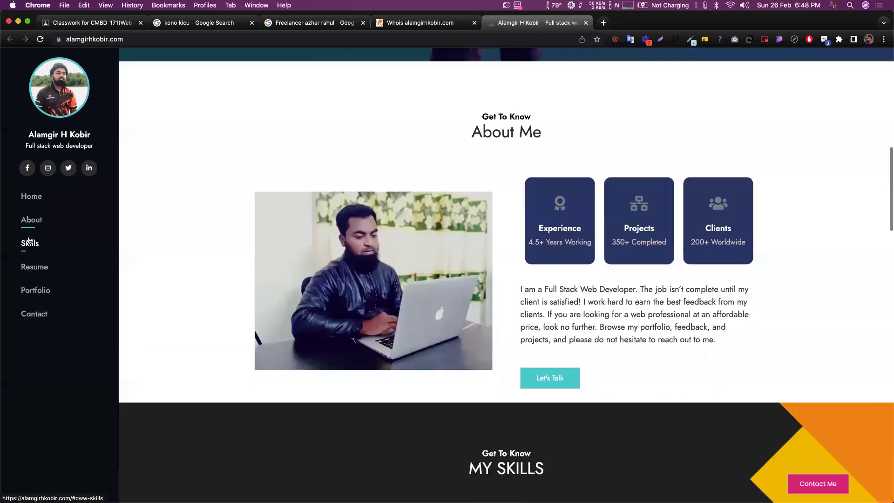
left_click(28, 241)
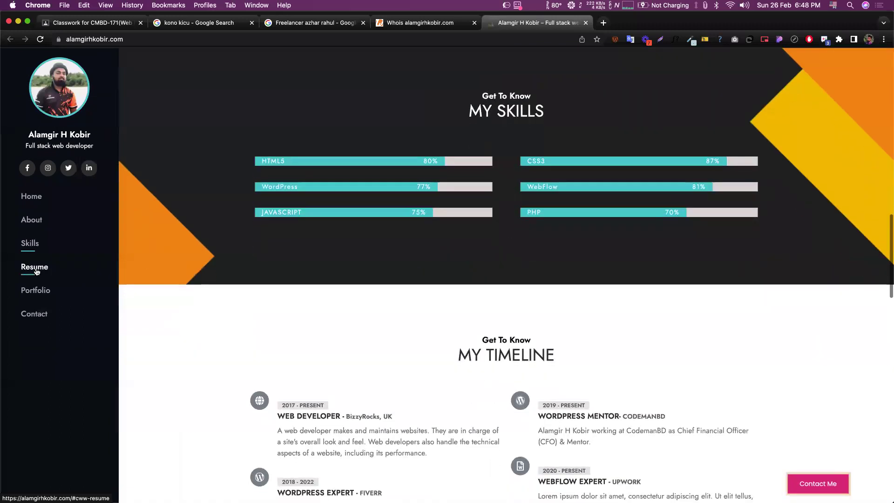
left_click(35, 268)
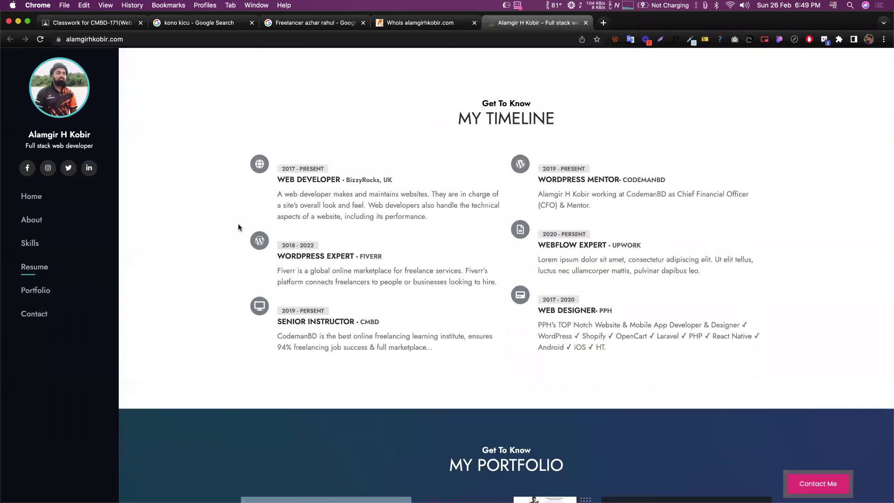
scroll(451, 265, "down", 10)
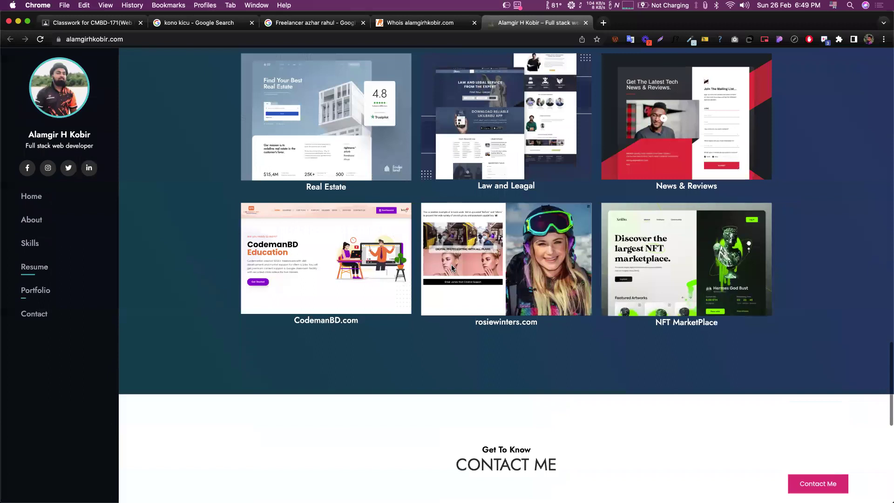
scroll(451, 264, "down", 5)
scroll(532, 182, "up", 20)
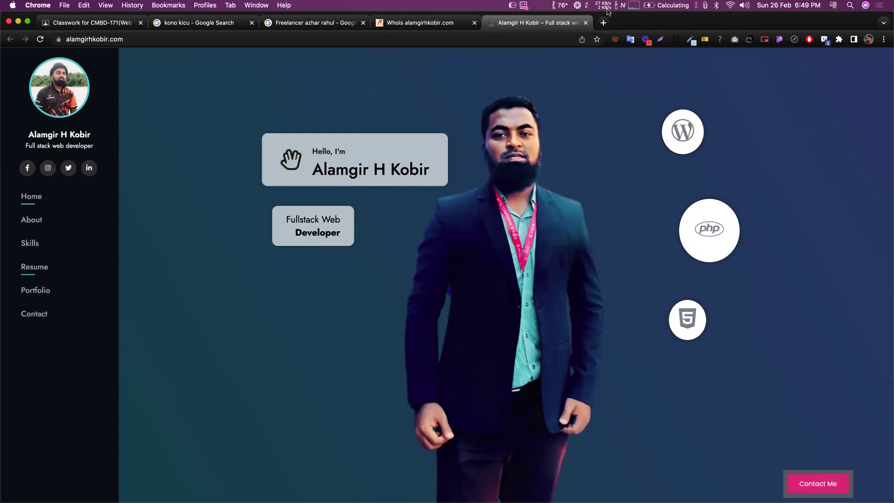
key("super+t")
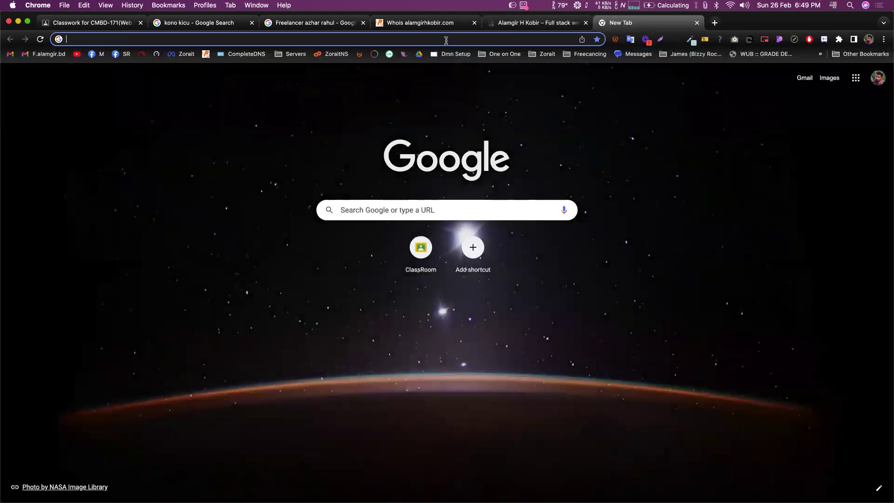
- Search Google for 'server' from the new tab
type("server")
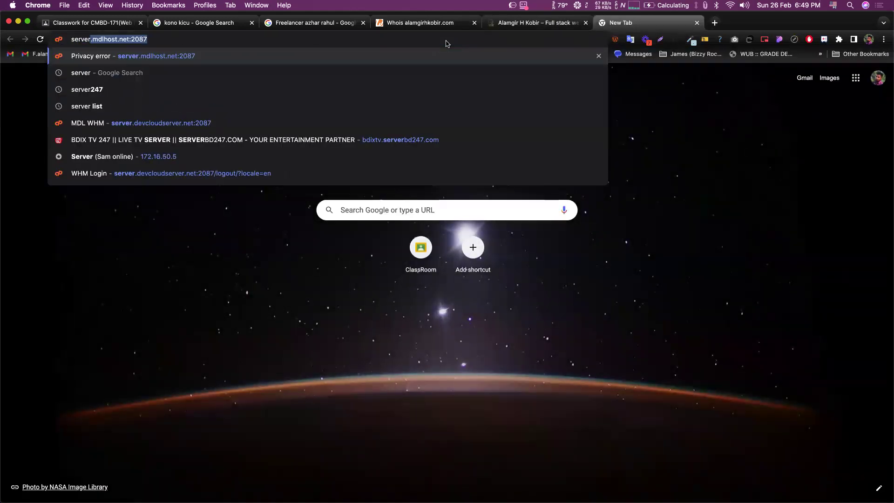
key("Return")
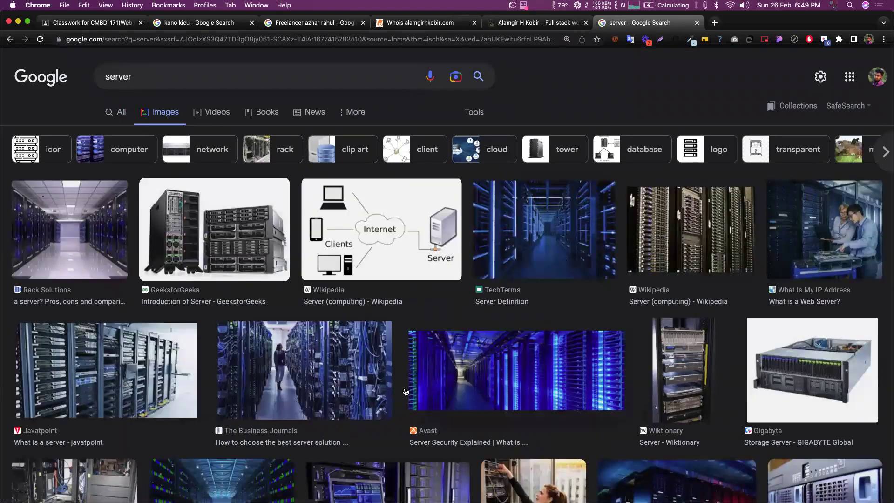
- Preview the TechTerms server image, scroll the image results, and open an empty tab
left_click(600, 195)
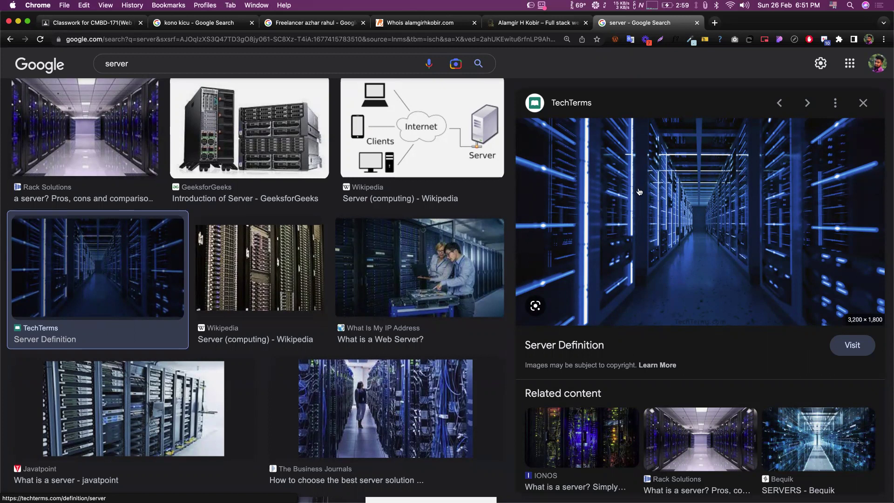
scroll(640, 191, "up", 2)
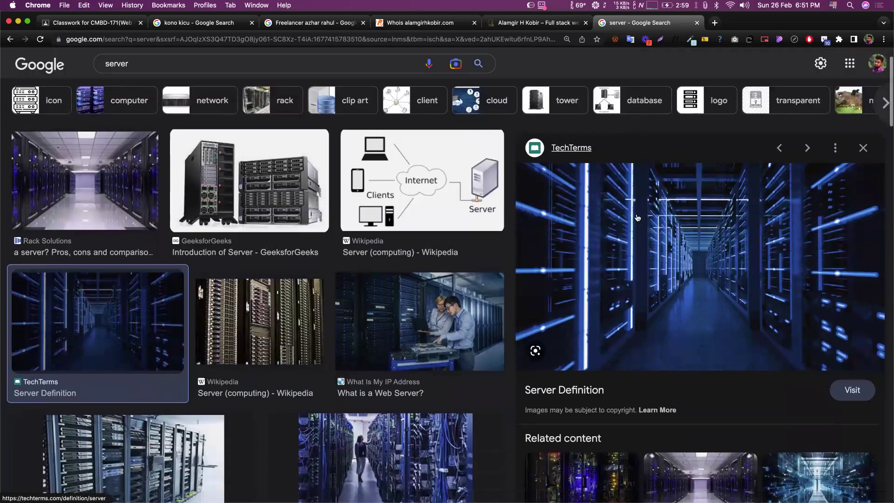
scroll(615, 93, "down", 1)
scroll(569, 86, "up", 3)
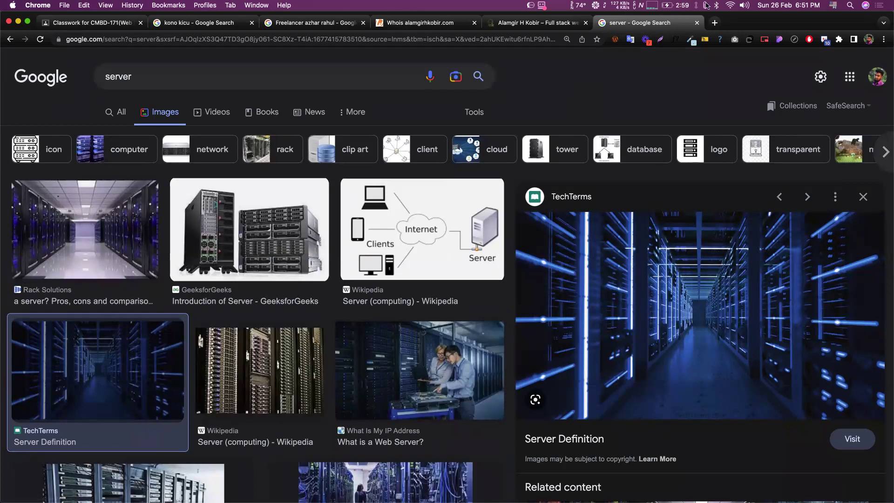
left_click(715, 22)
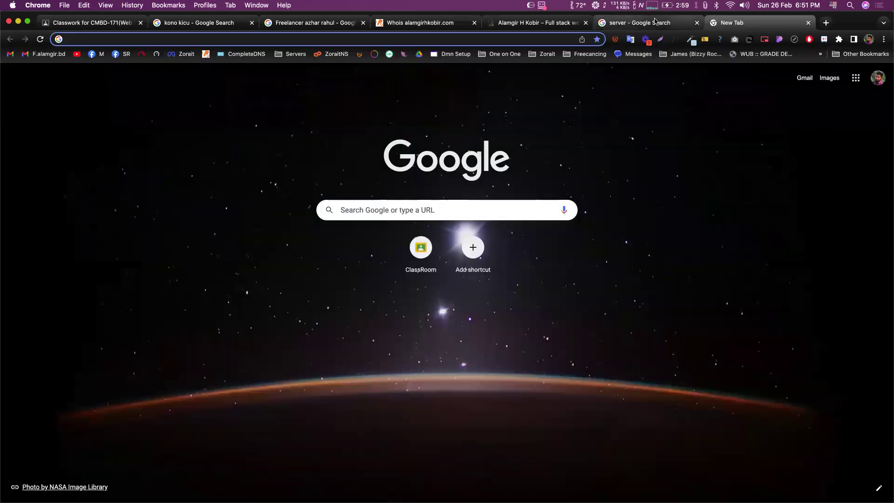
left_click(669, 23)
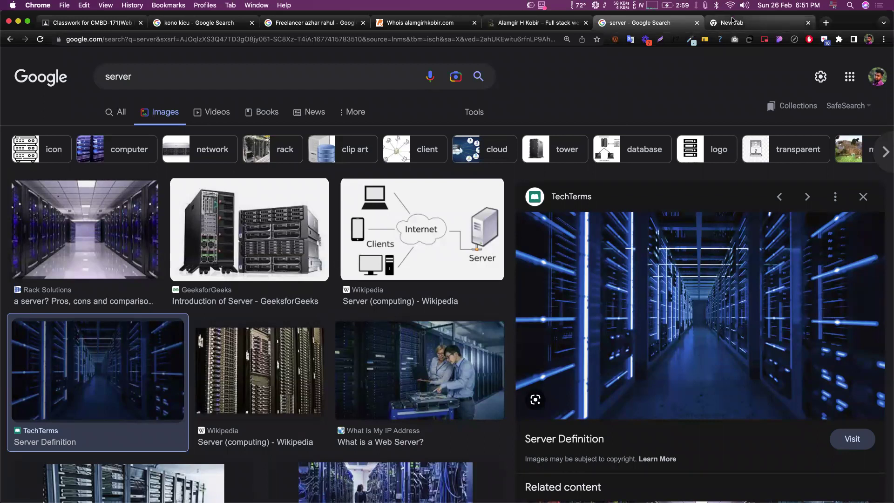
key("ctrl+Tab")
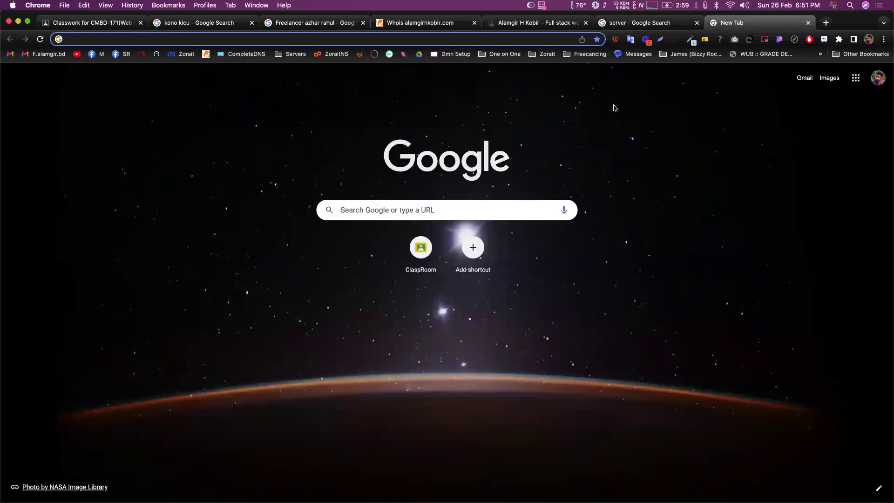
key("ctrl+super+f")
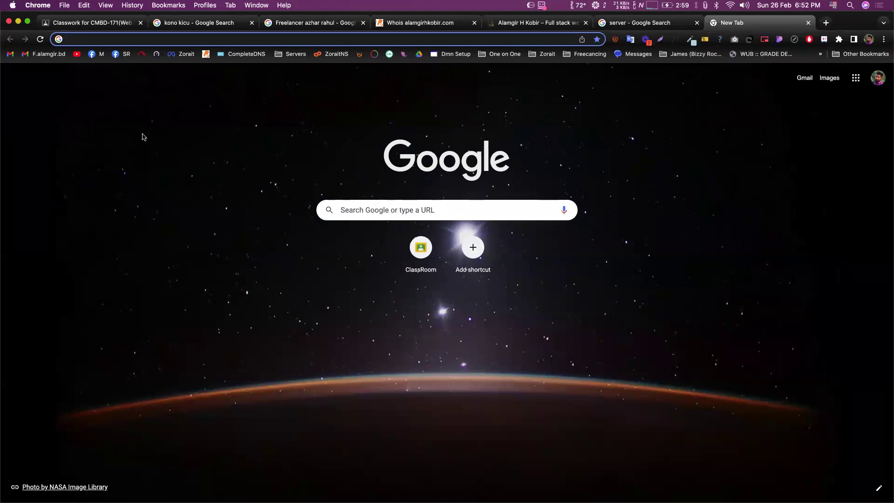
- Search Google for 'SSD' from the new tab's address bar
left_click(705, 172)
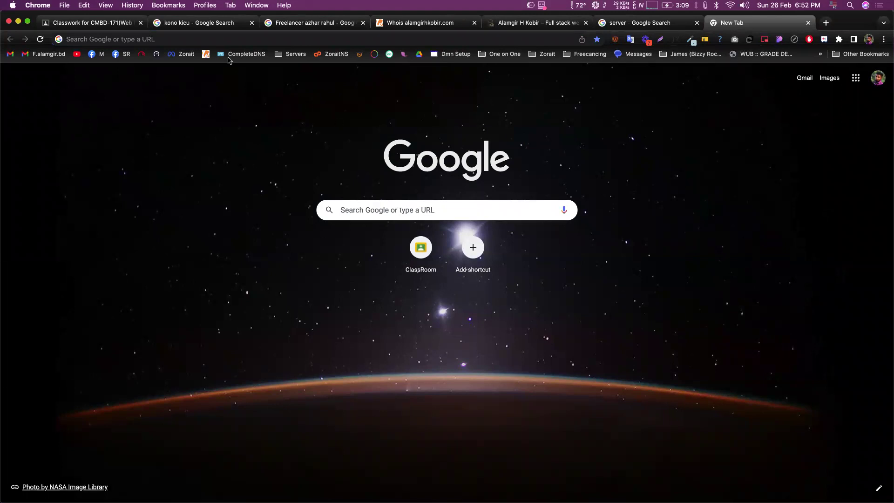
left_click(147, 38)
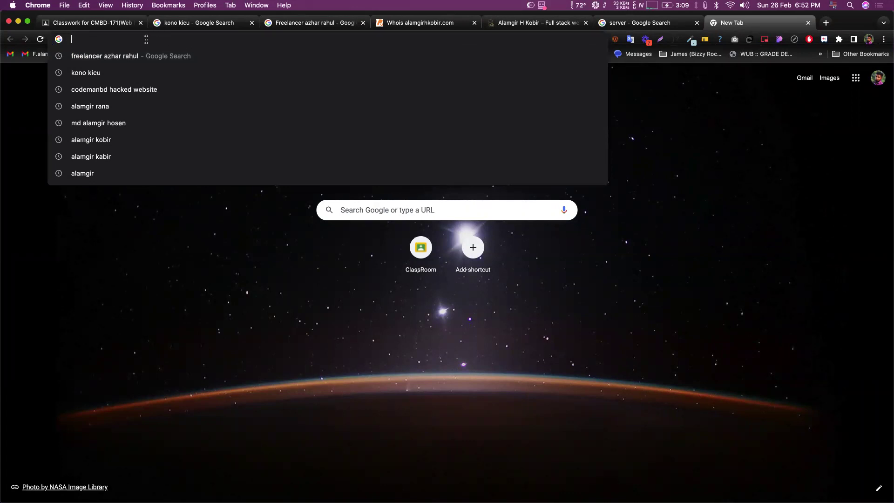
type("SSD")
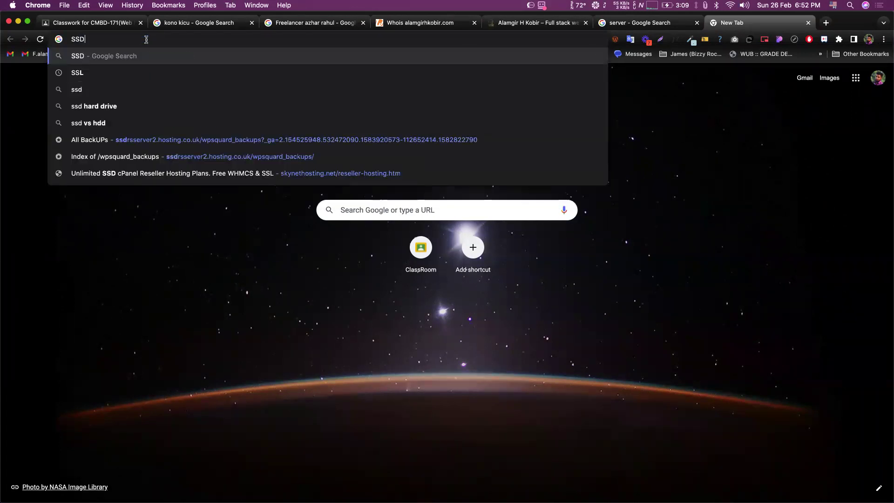
key("Return")
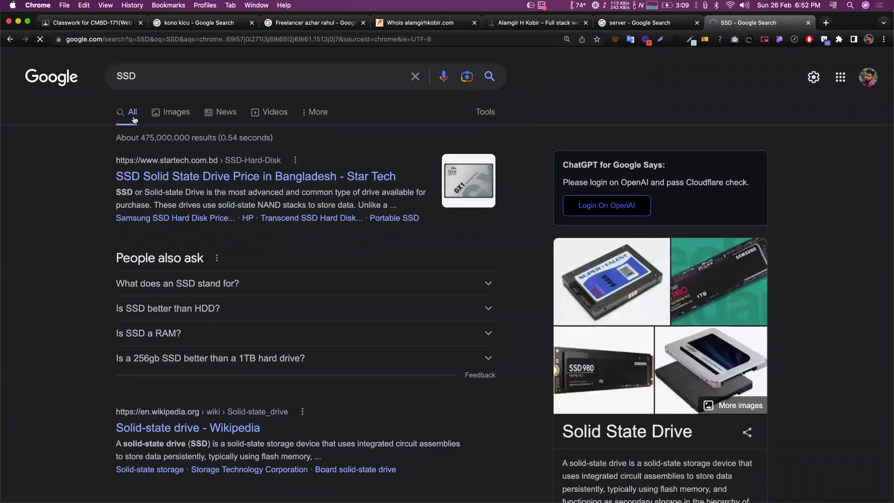
- Extend the query to 'SSD vs HDD' and browse the comparison image results
left_click(155, 73)
type("vs ")
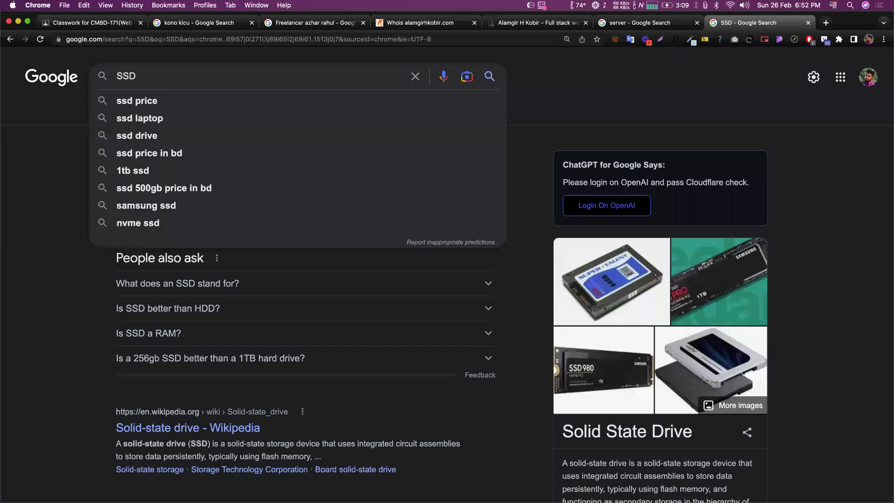
type("HDD")
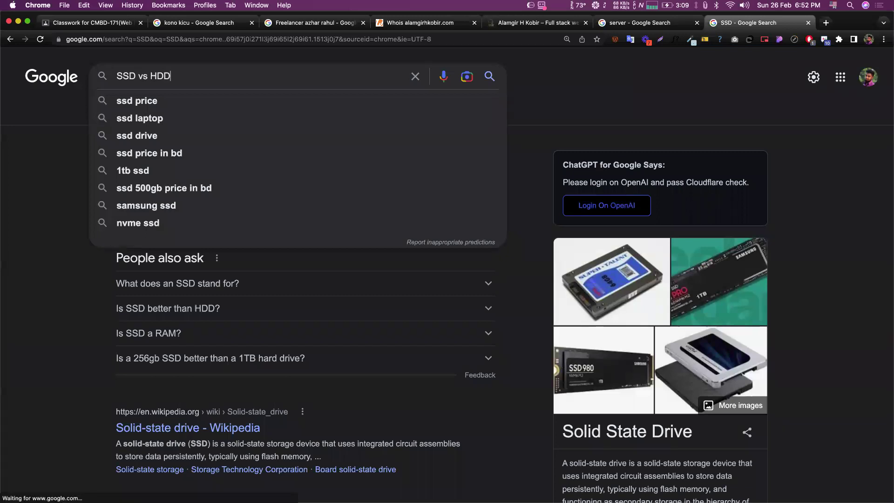
key("Return")
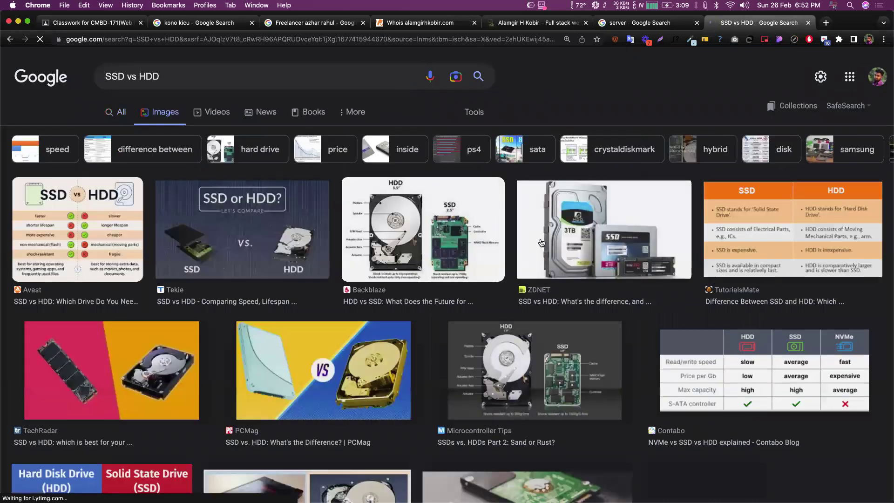
scroll(427, 288, "down", 2)
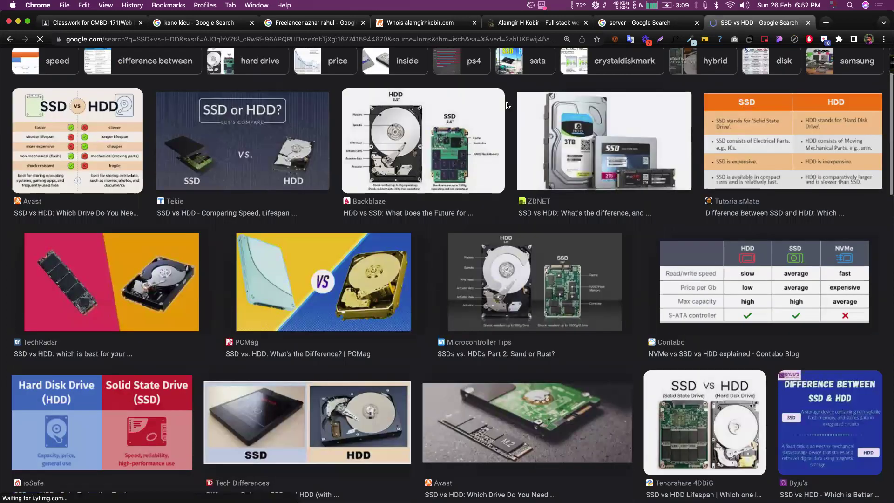
scroll(509, 104, "up", 2)
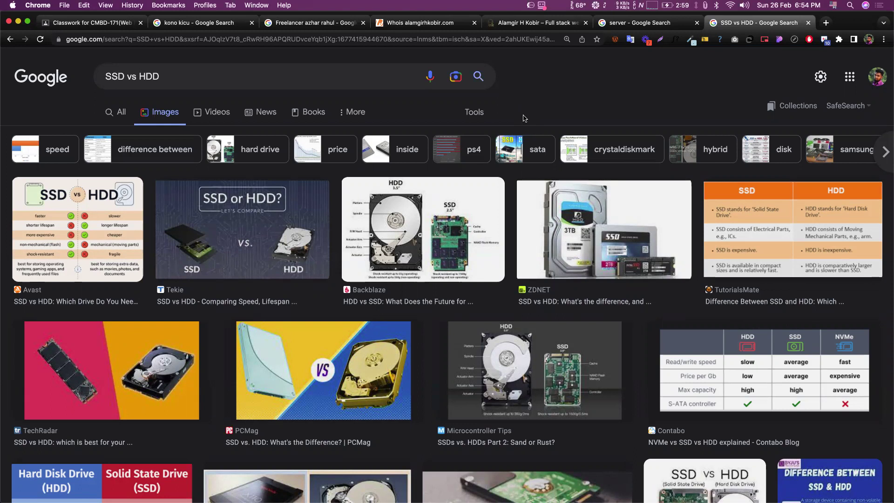
- View the All results for SSD vs HDD, then return to the server image search tab
left_click(103, 121)
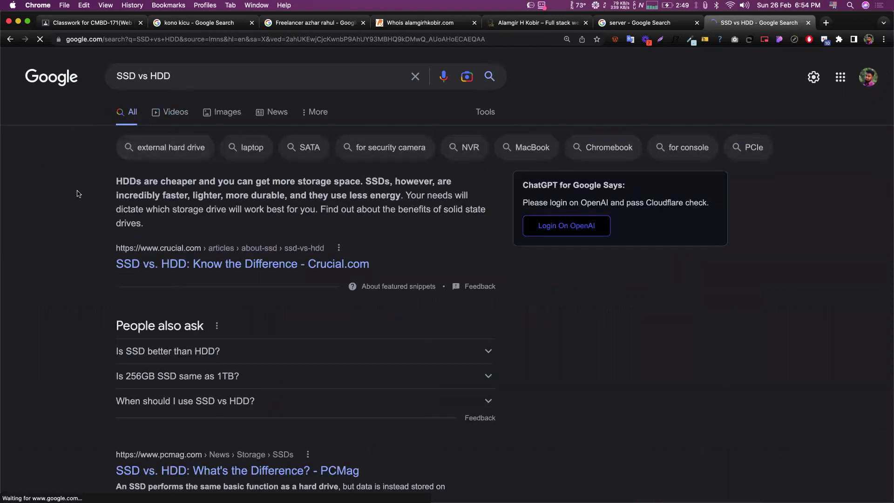
scroll(91, 224, "down", 3)
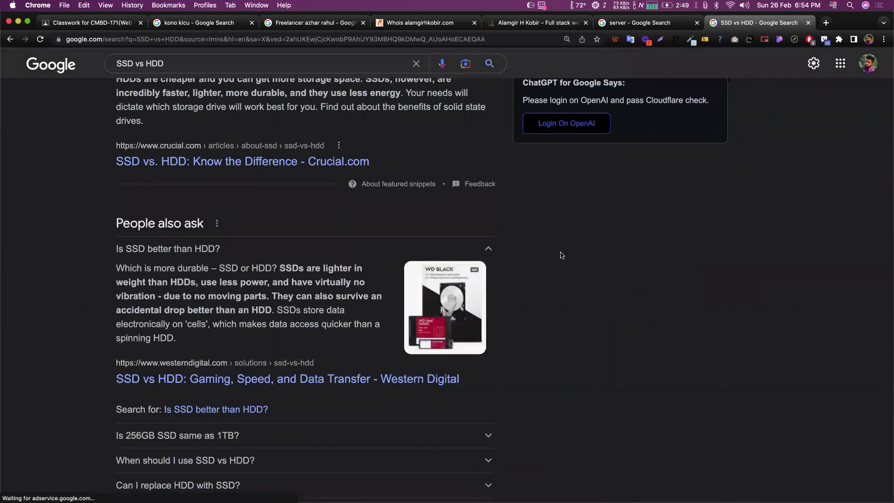
scroll(570, 261, "up", 3)
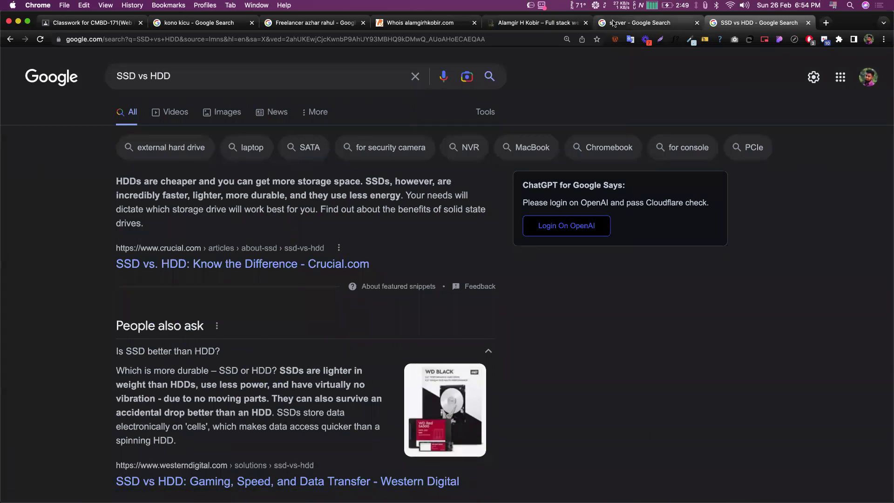
left_click(614, 23)
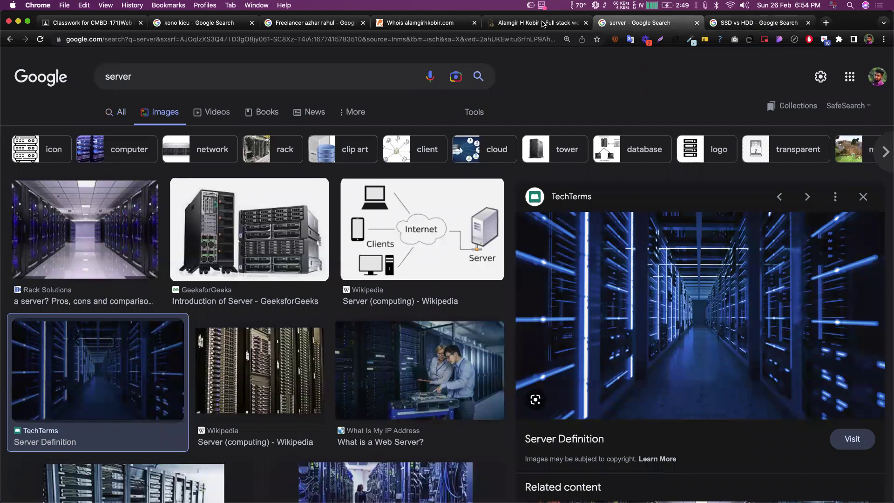
- Bring the alamgirhkobir.com portfolio tab to the front
left_click(544, 24)
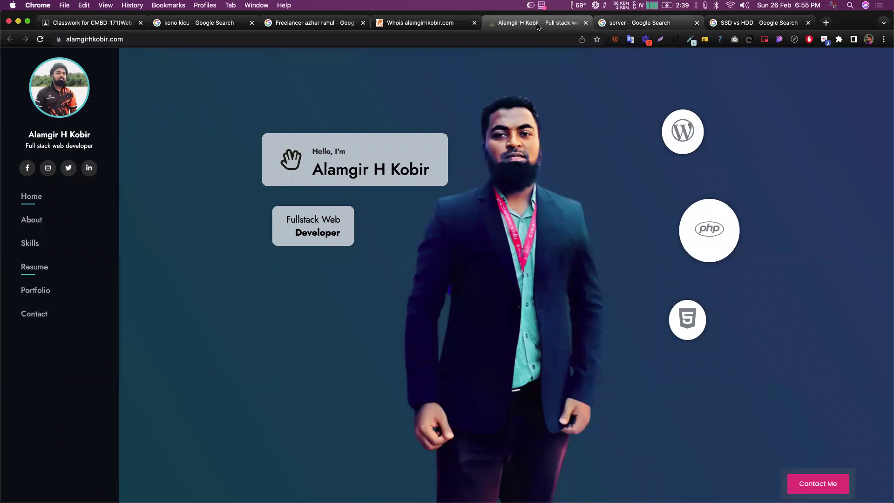
- Open zorait.com from the 'zorait' address suggestion and scroll to its Find your Domain box
key("ctrl+Tab")
left_click(475, 39)
type("zorait")
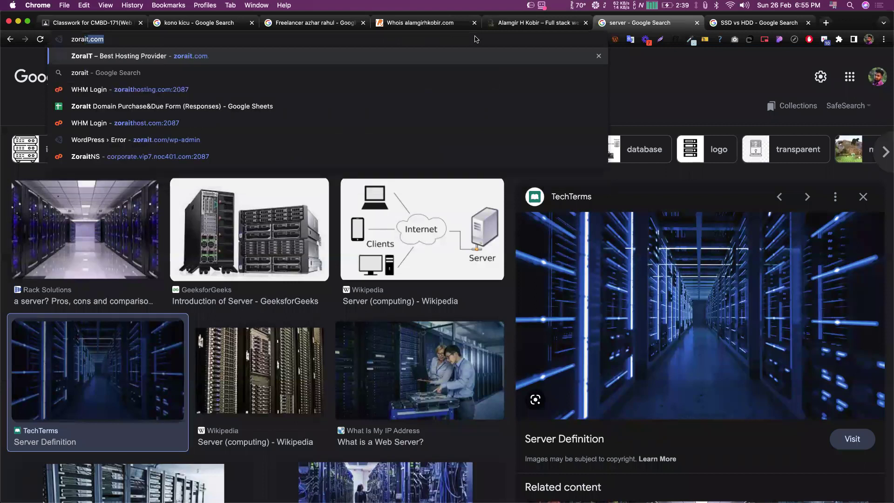
key("Return")
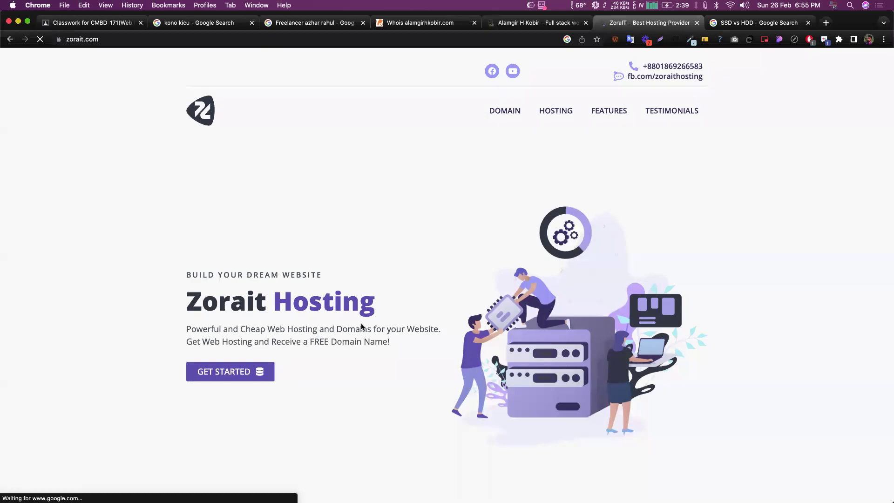
scroll(361, 327, "down", 3)
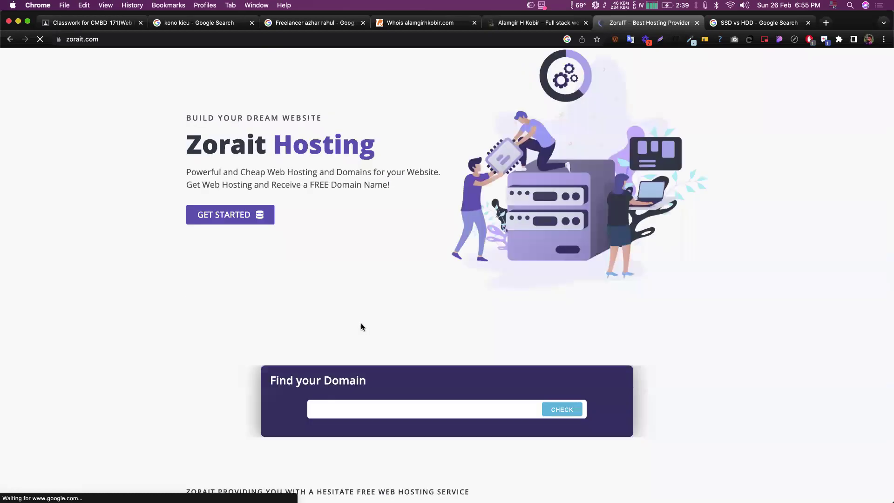
scroll(332, 377, "down", 2)
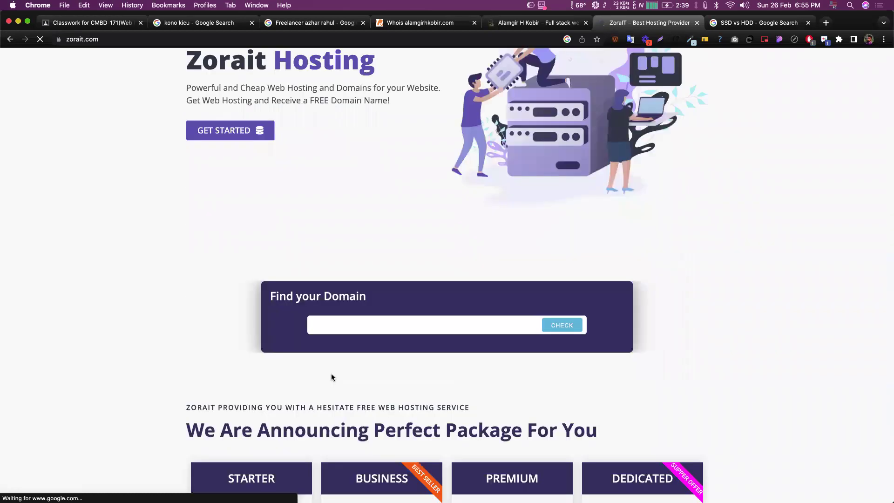
scroll(332, 377, "up", 1)
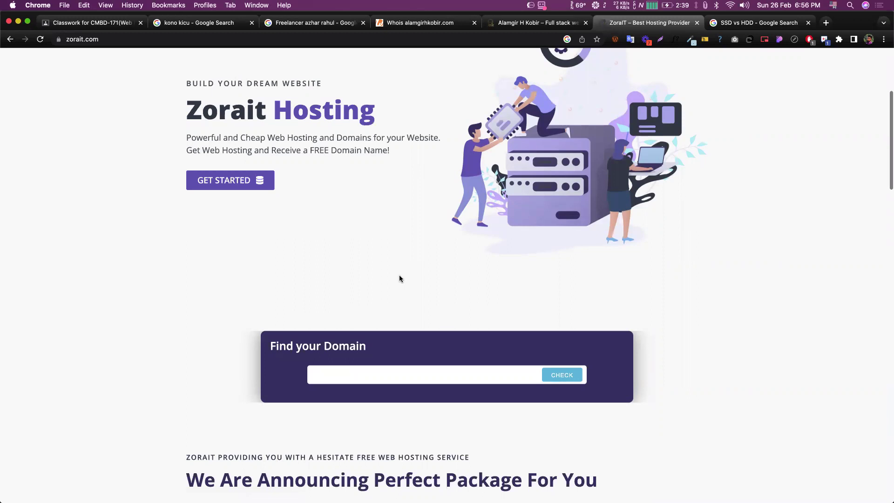
scroll(350, 380, "up", 1)
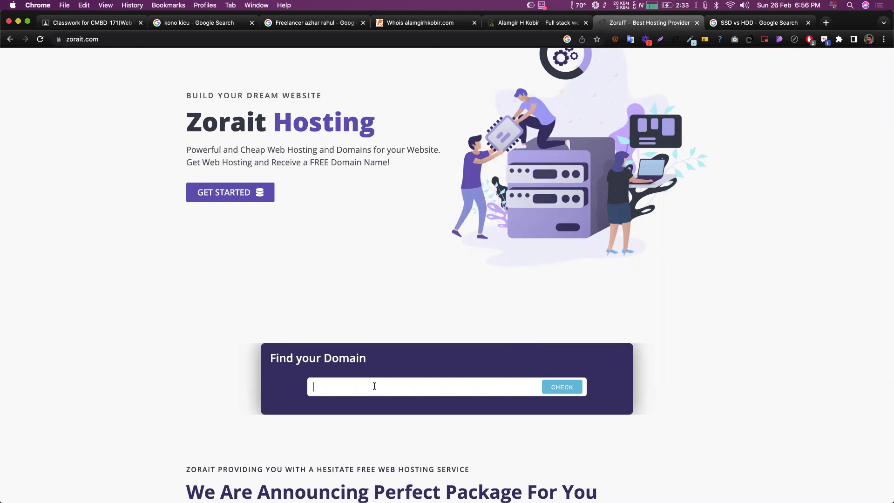
- Check a person's full name as a .com domain, with the space removed; it is taken
left_click(339, 386)
key("BackSpace")
left_click(562, 387)
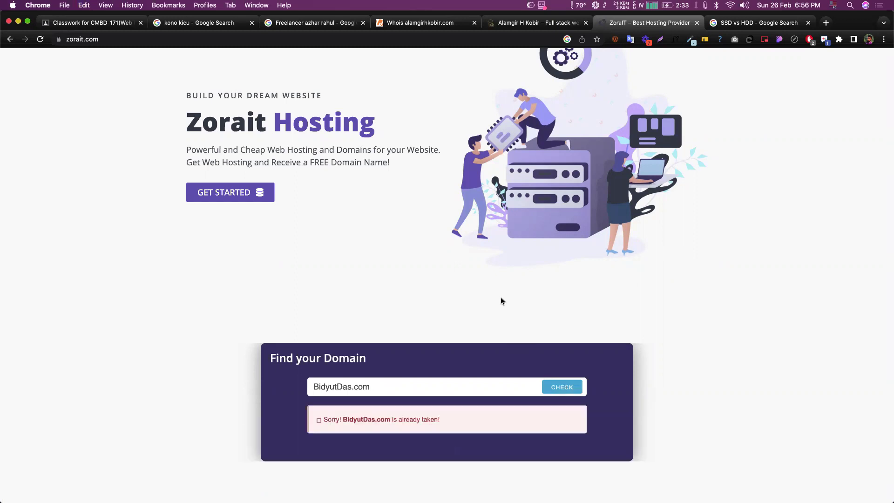
scroll(421, 382, "down", 1)
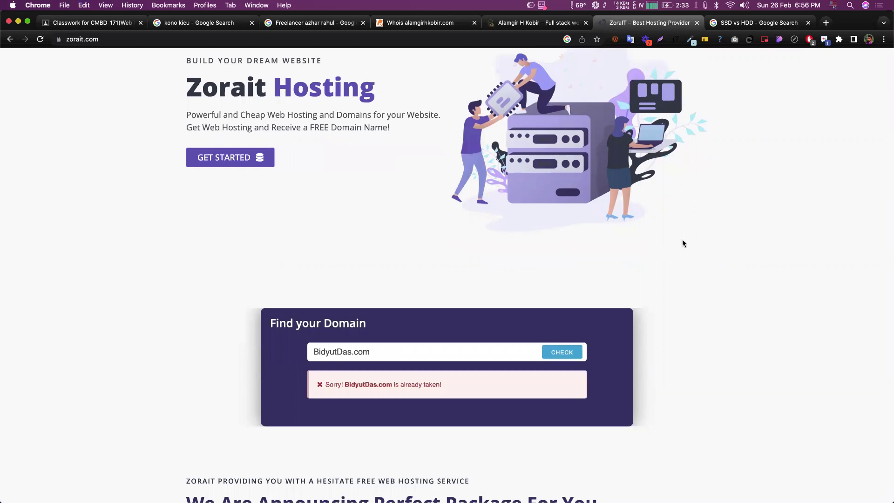
- Replace it with a second person-named .com domain and check its availability
double_click(336, 351)
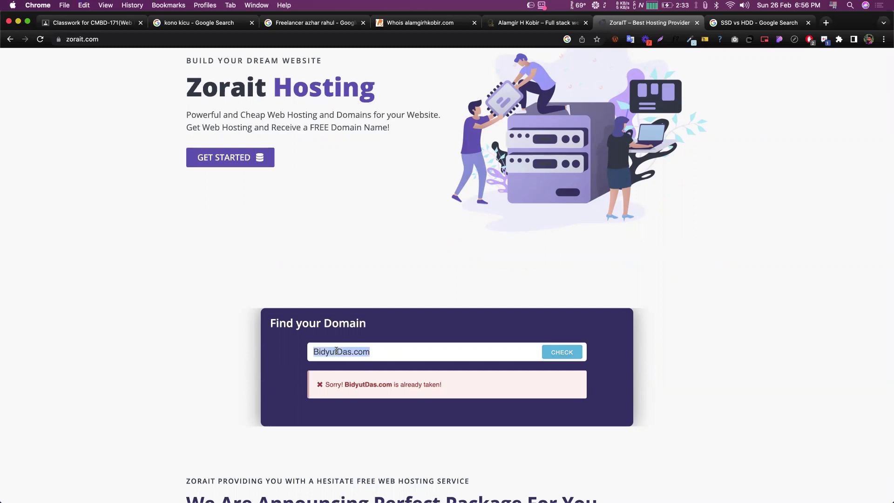
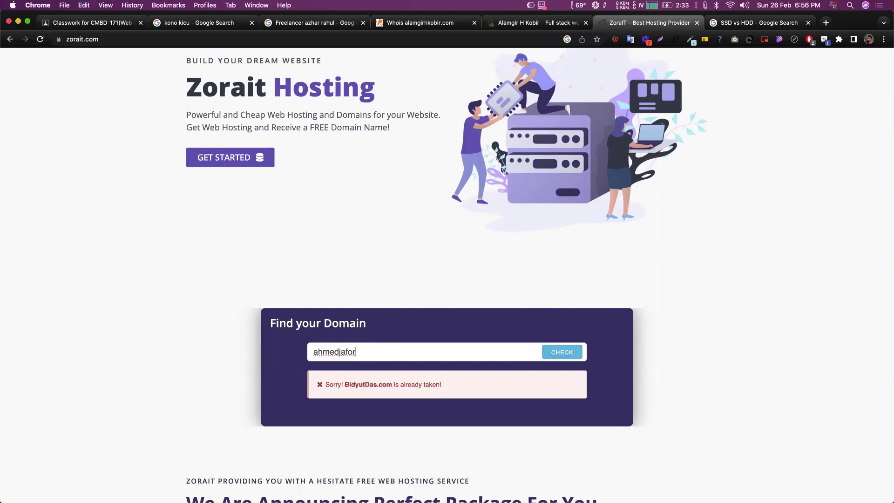
type(".com")
left_click(563, 353)
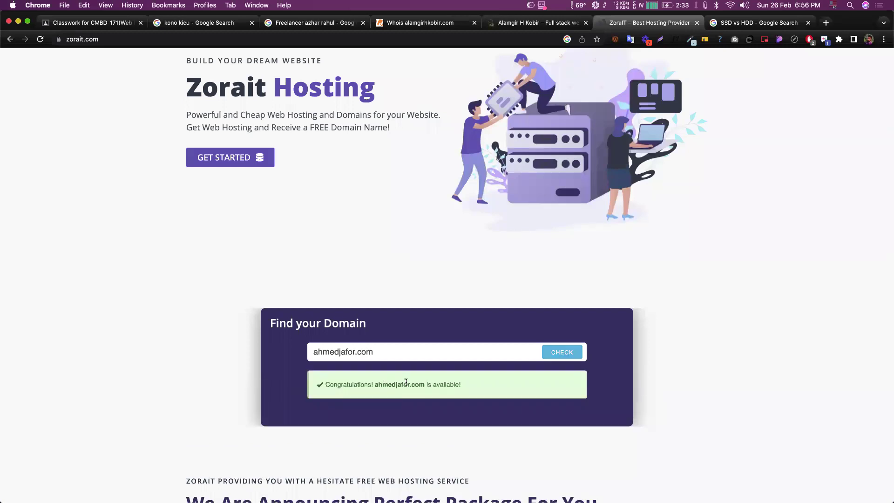
triple_click(655, 285)
left_click(721, 253)
- Paste another person's name as the .com domain, confirm it is available, and copy the page URL
double_click(333, 350)
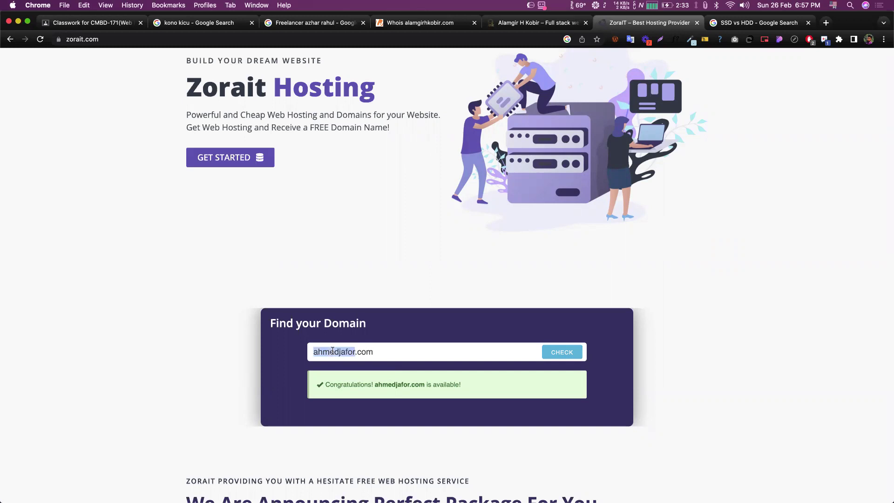
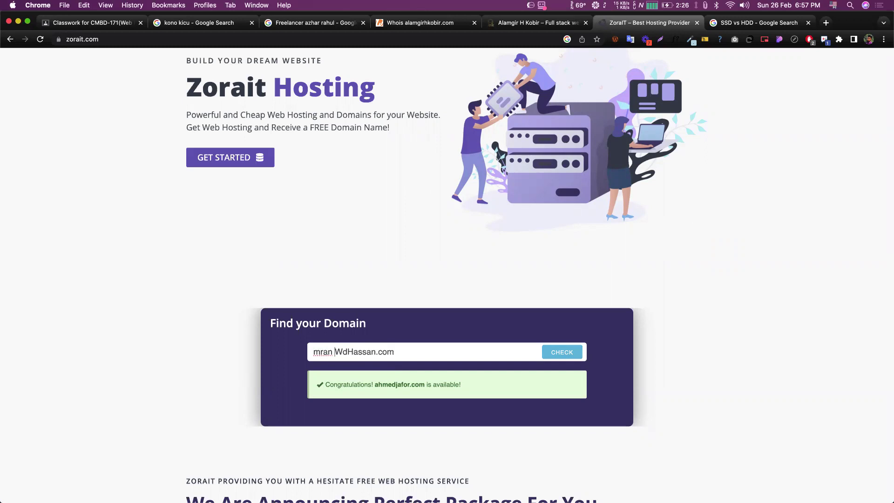
scroll(559, 343, "down", 1)
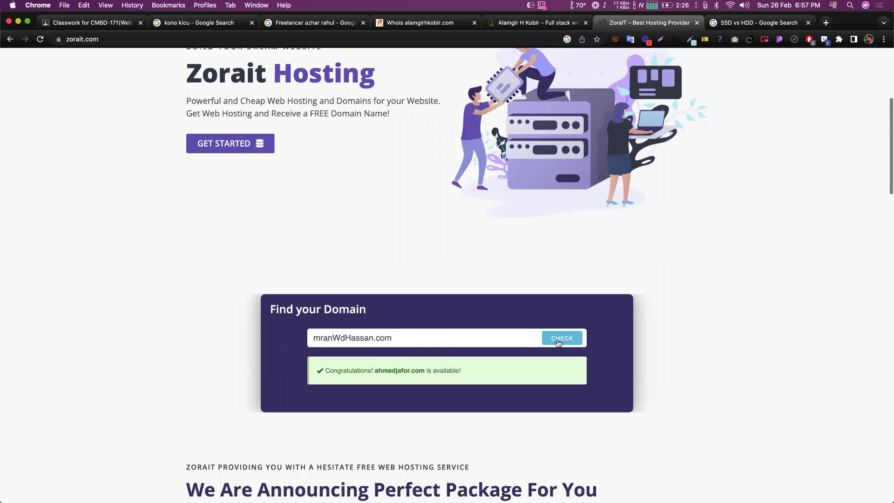
key("Return")
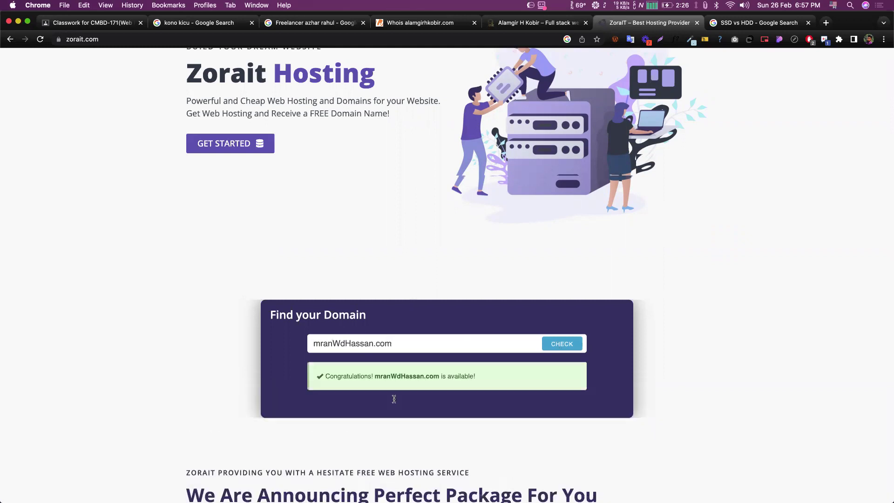
scroll(683, 252, "up", 1)
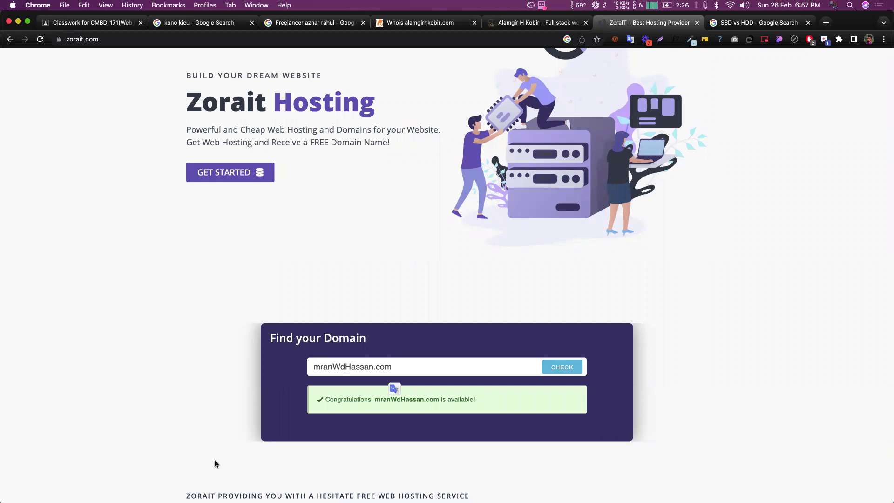
left_click(157, 41)
key("super+c")
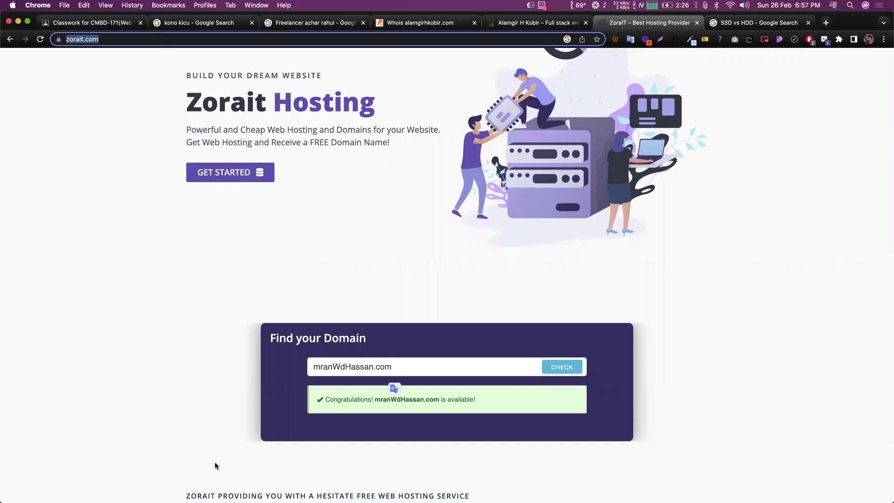
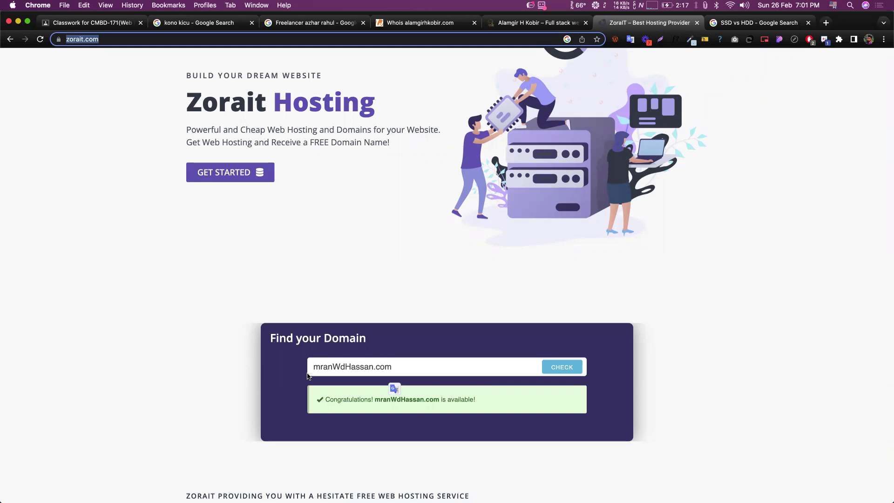
left_click(330, 225)
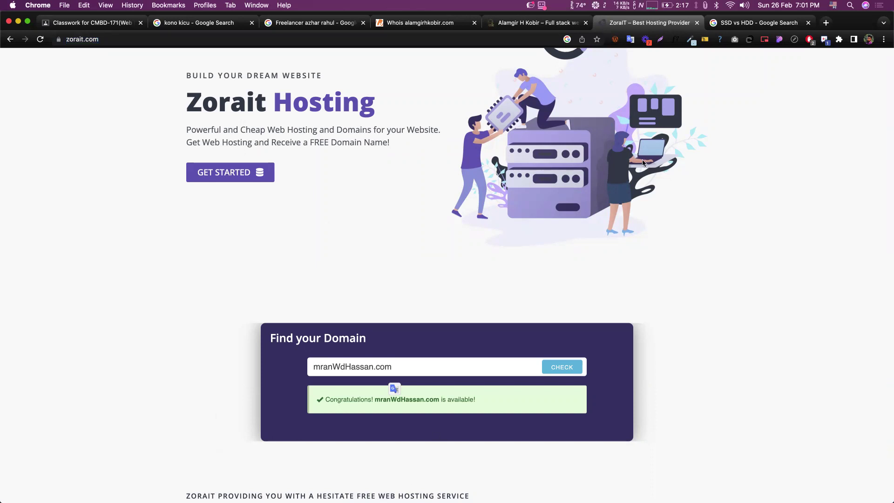
scroll(482, 251, "up", 3)
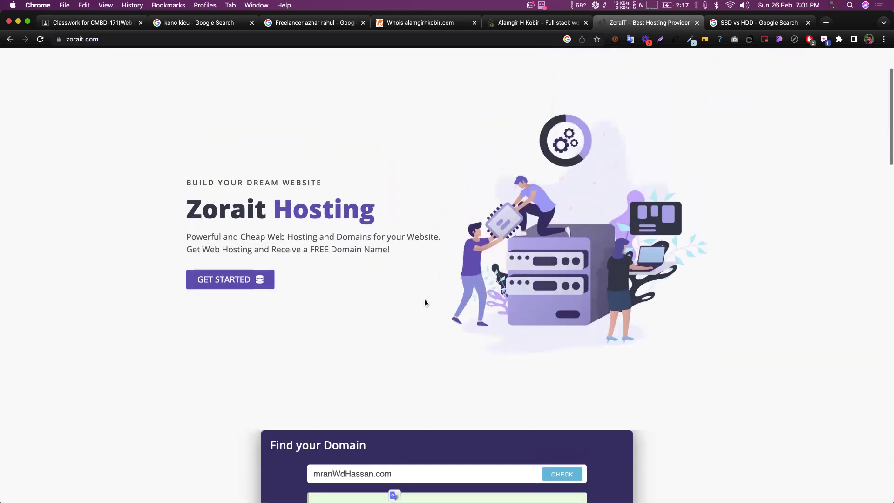
scroll(424, 303, "down", 5)
scroll(424, 302, "up", 3)
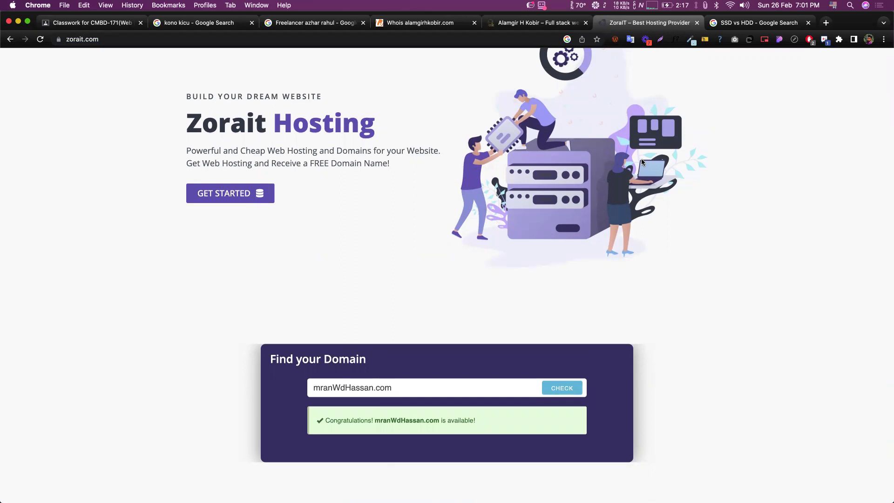
scroll(484, 266, "up", 5)
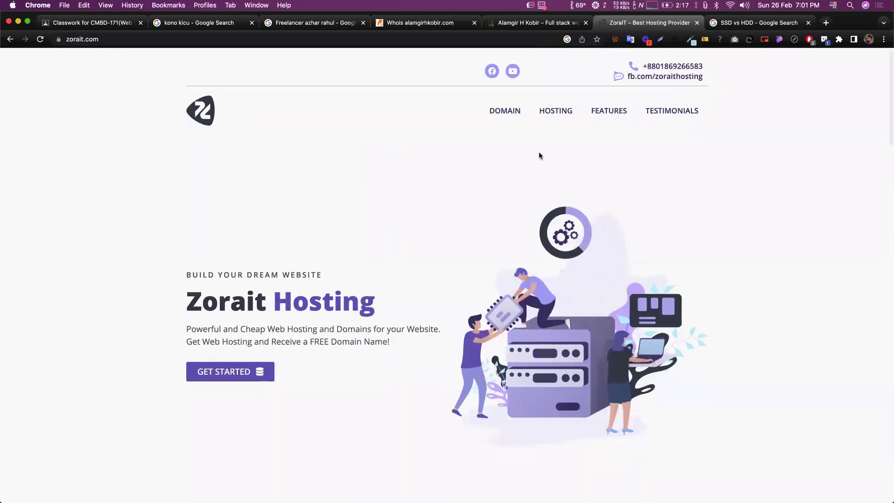
scroll(505, 243, "down", 5)
scroll(505, 244, "down", 1)
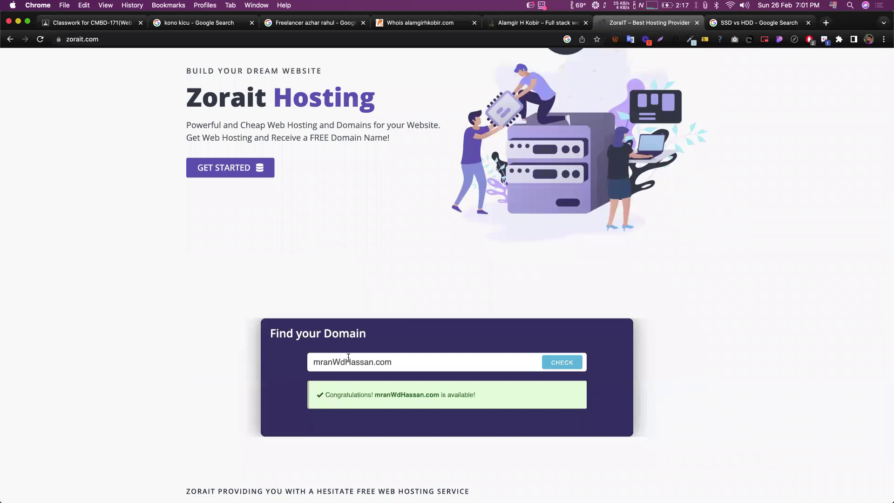
scroll(396, 334, "down", 1)
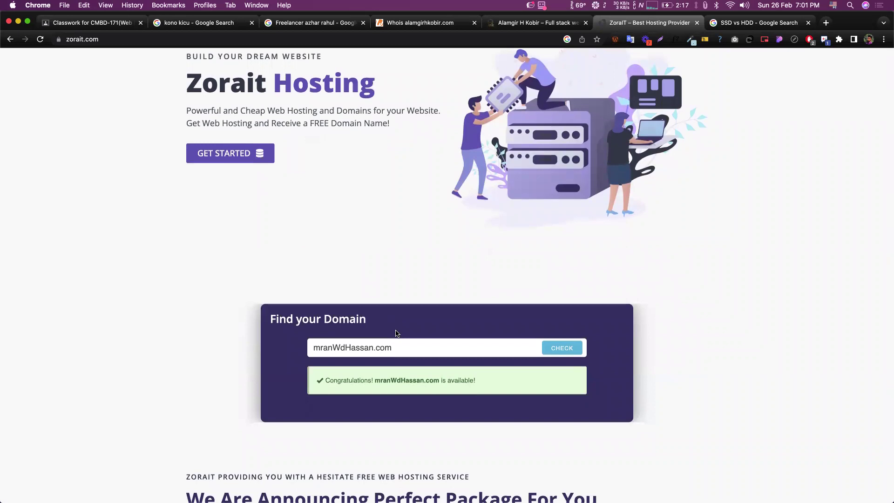
scroll(397, 333, "down", 3)
scroll(395, 330, "up", 2)
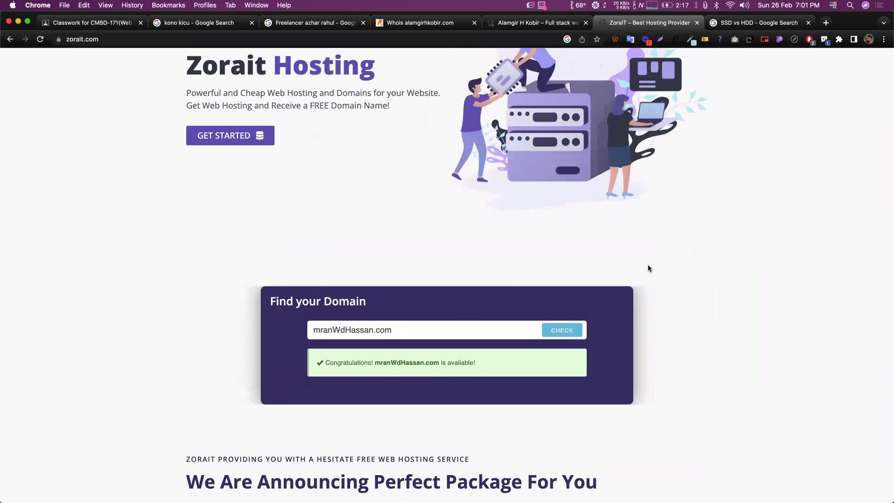
scroll(648, 269, "down", 10)
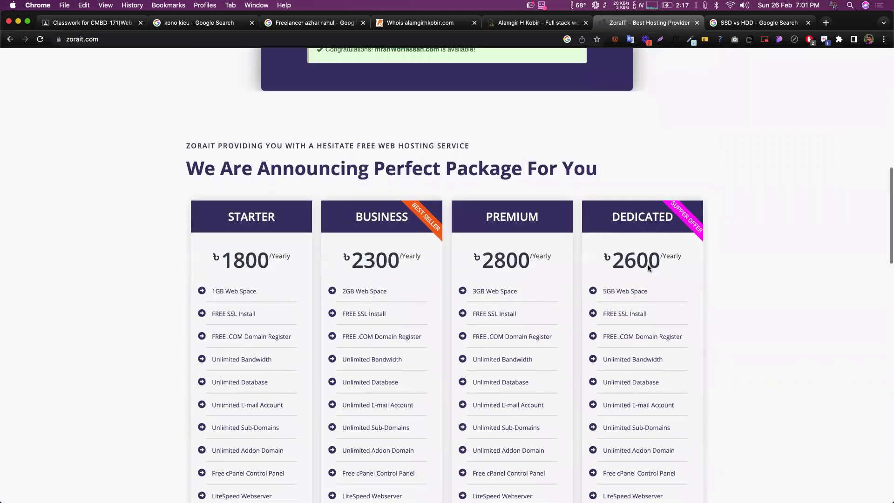
scroll(649, 265, "down", 5)
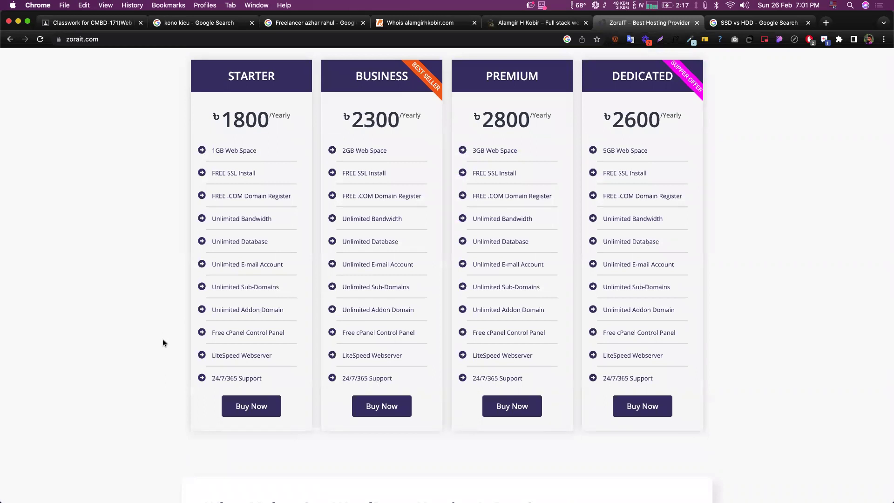
left_click_drag(212, 357, 272, 355)
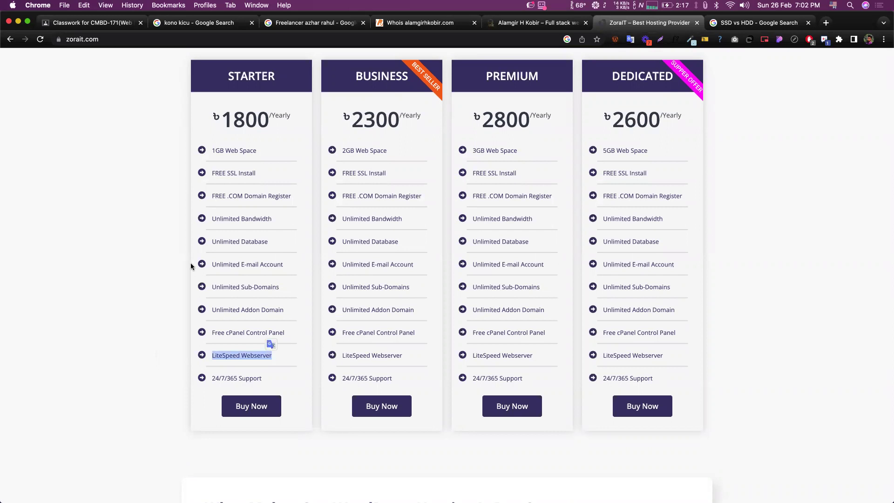
left_click(218, 144)
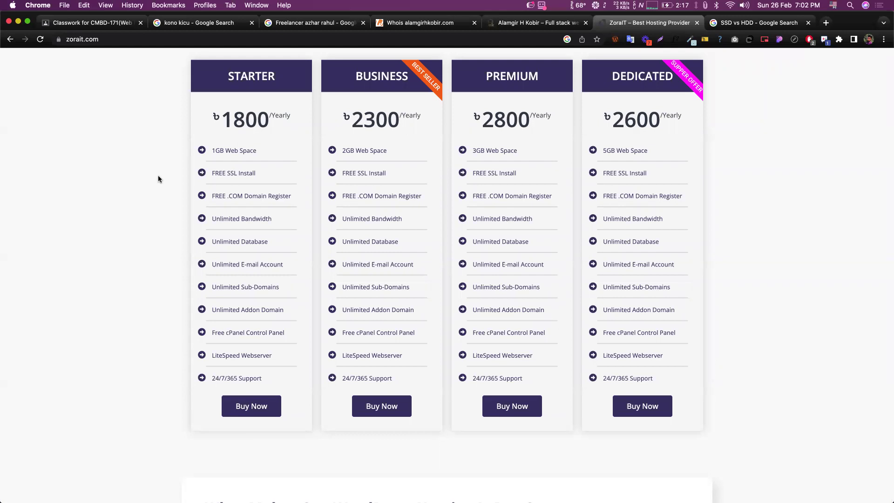
scroll(158, 177, "up", 1)
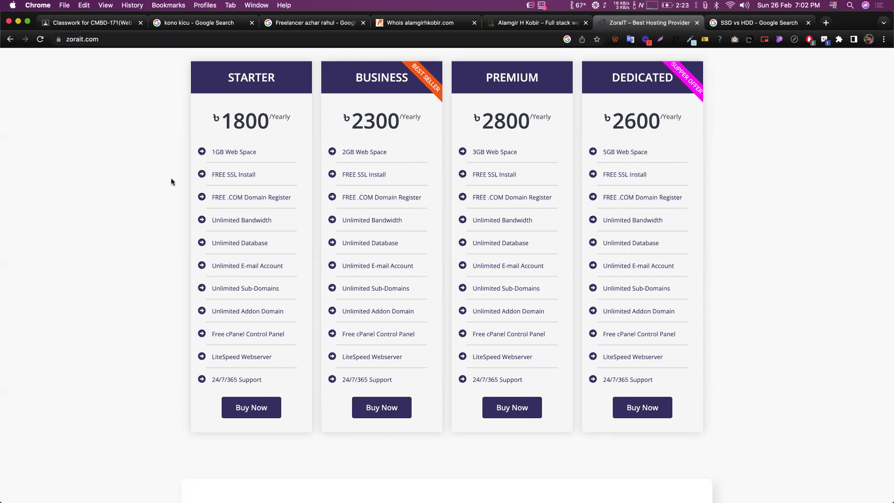
left_click(58, 43)
left_click(42, 113)
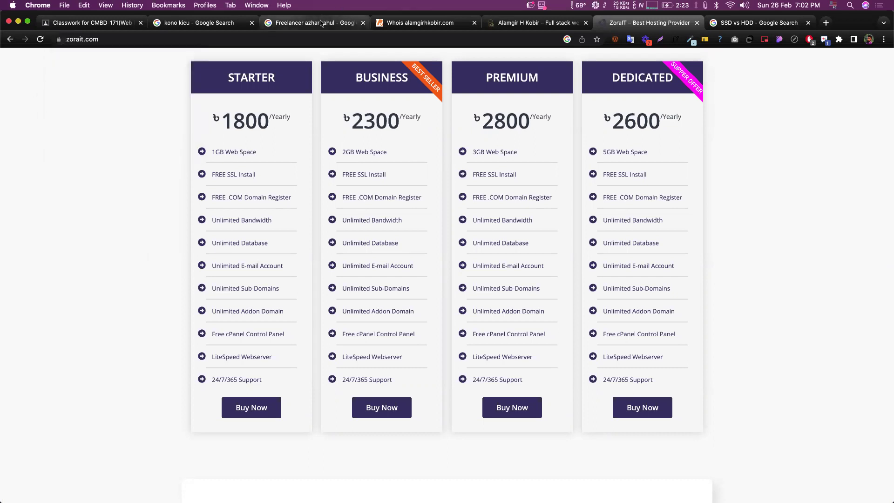
- Load server.mdlhost.net:2087 in a new tab using the 'ser' address suggestion
left_click(828, 23)
type("server.mdlhost.net:2087")
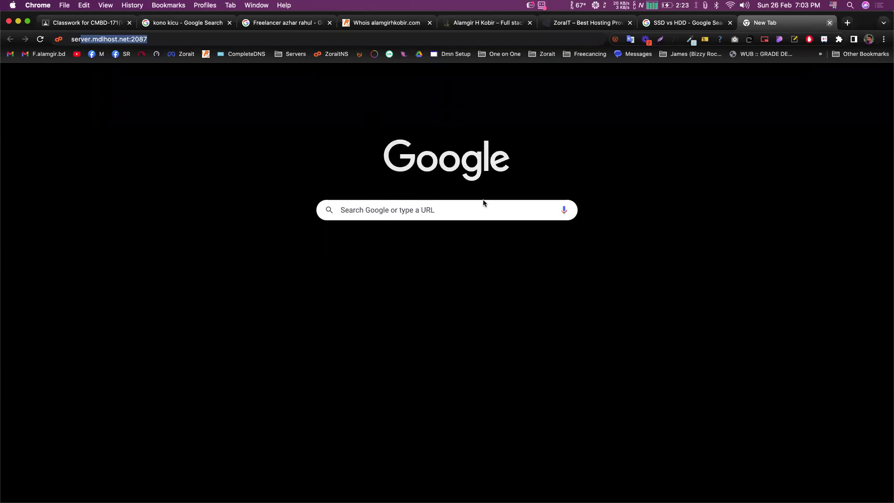
key("Return")
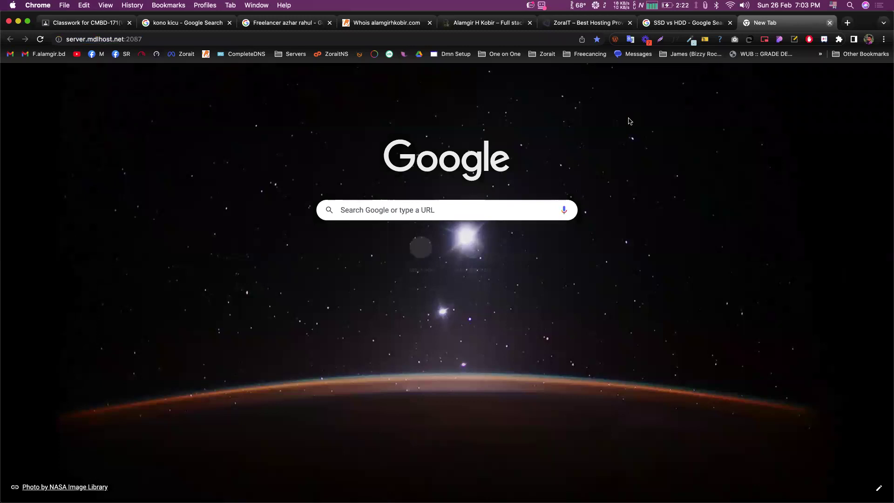
key("Return")
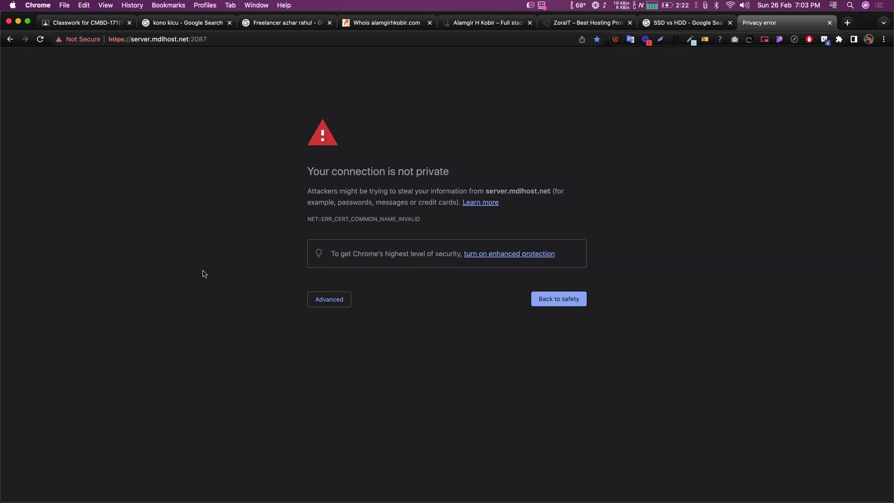
- Expand the privacy warning's Advanced details, then return to the Whois lookup tab
left_click(336, 306)
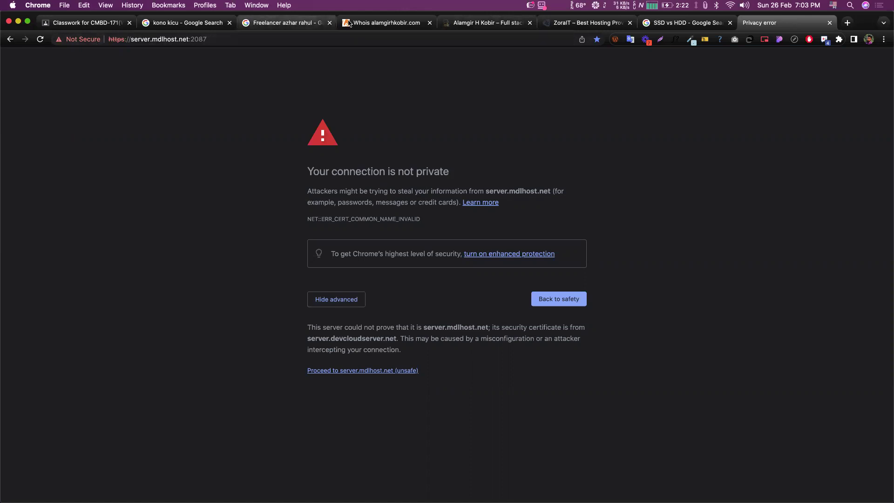
key("super+4")
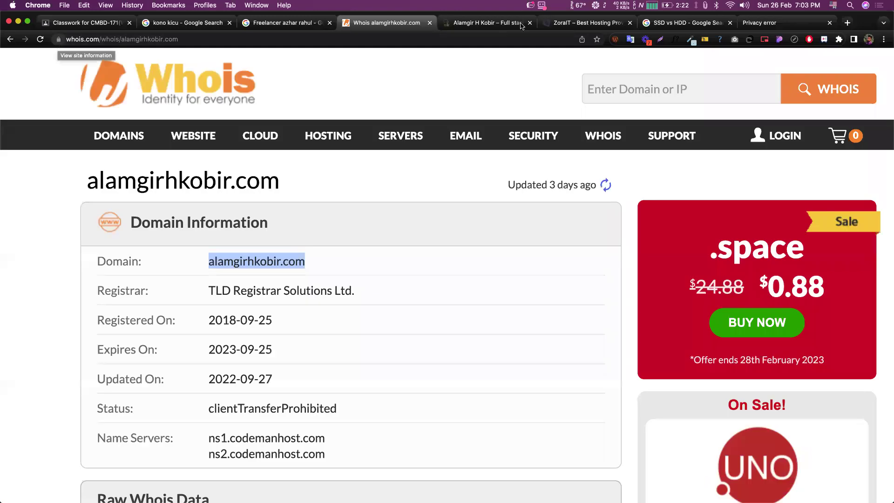
- Dim the screen two steps and move to the Google results tab for the freelancer search
key("F1")
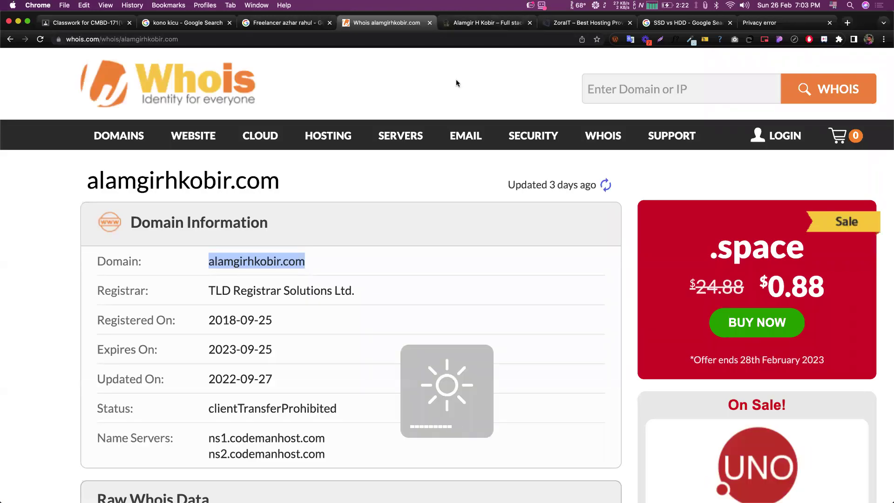
key("F1")
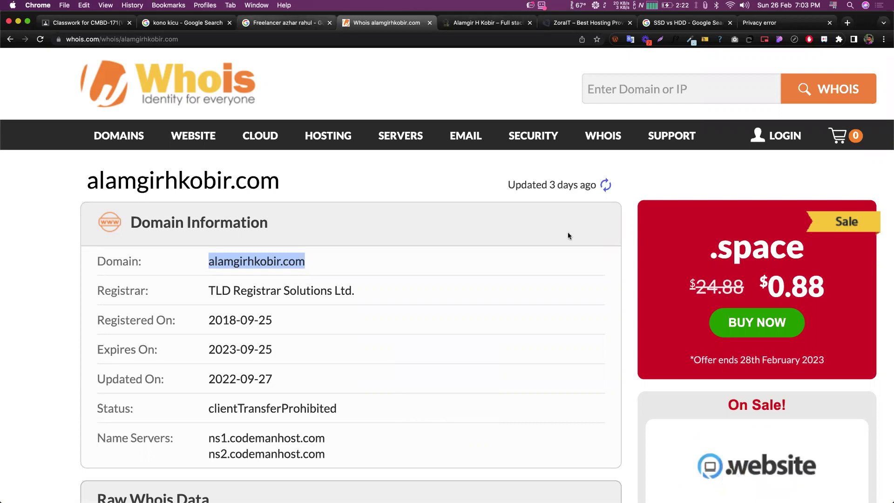
key("ctrl+shift+Tab")
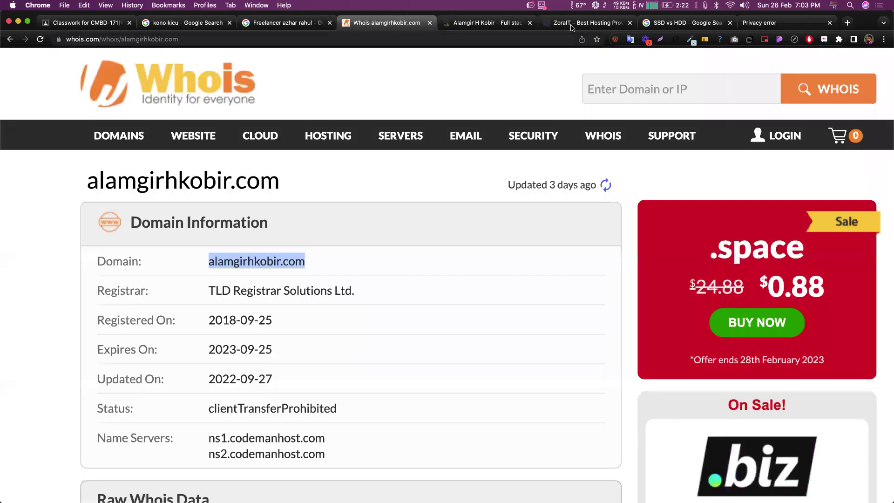
- Go via the Whois tab to the ZoraIT tab showing the four hosting plans
left_click(368, 24)
key("ctrl+Tab")
key("ctrl+Tab")
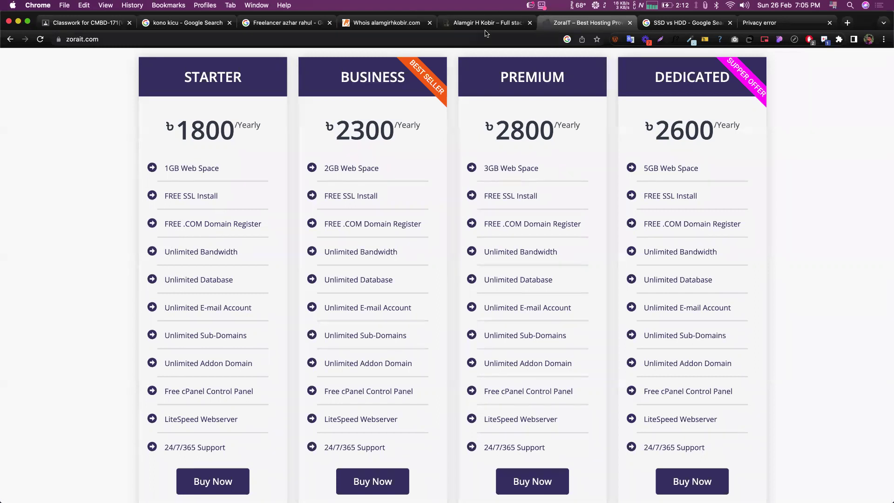
- Scroll past the hosting plans, then switch to the full stack developer's portfolio tab
scroll(448, 118, "down", 1)
scroll(448, 118, "down", 1)
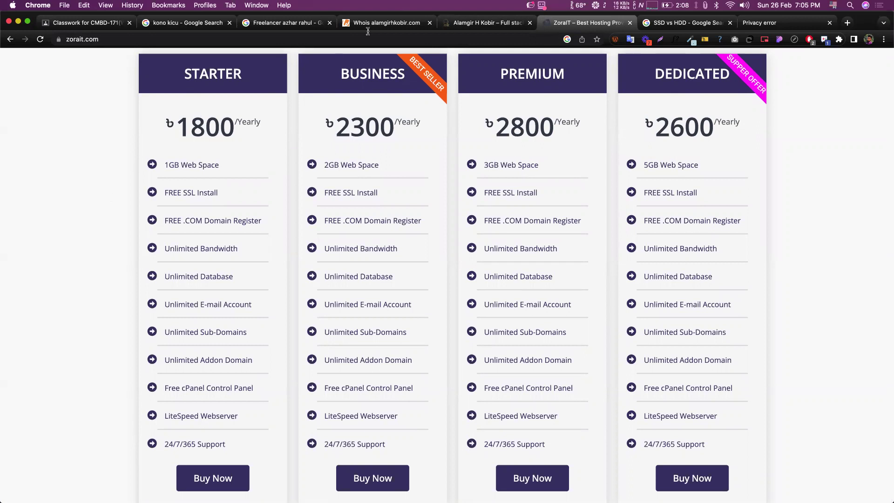
left_click(482, 24)
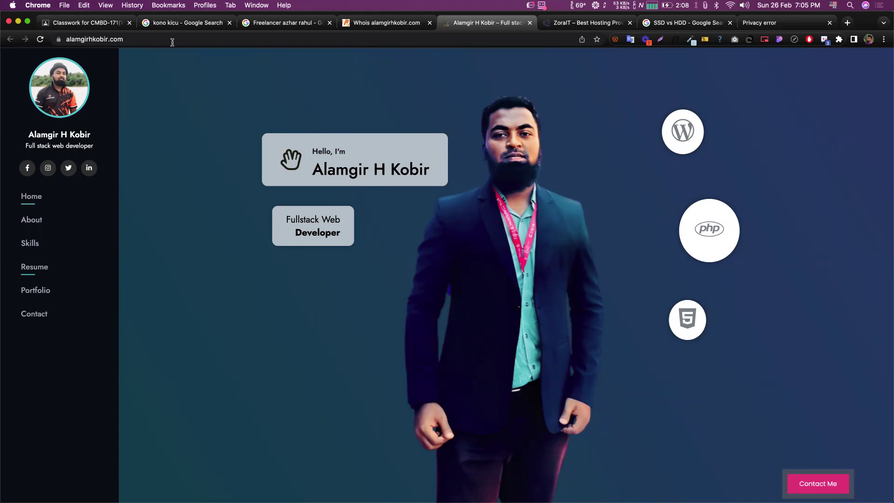
- Reload the portfolio site from its address bar and return to the ZoraIT pricing tab
key("super+l")
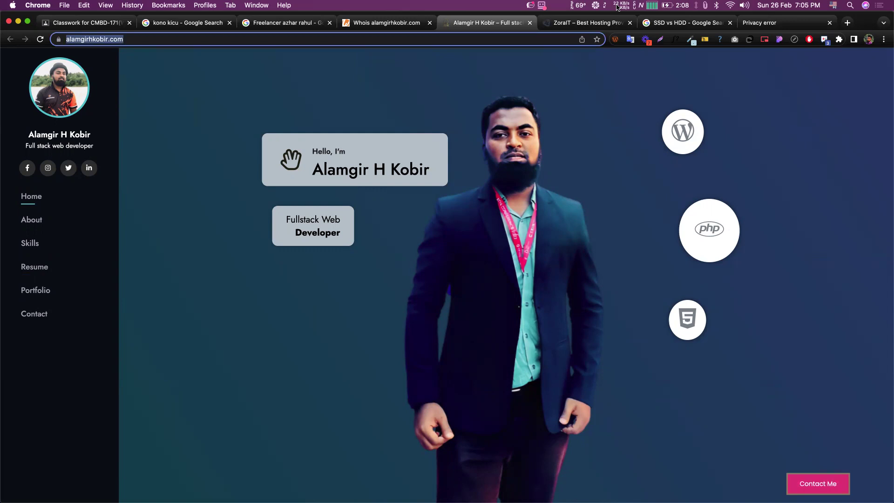
key("Return")
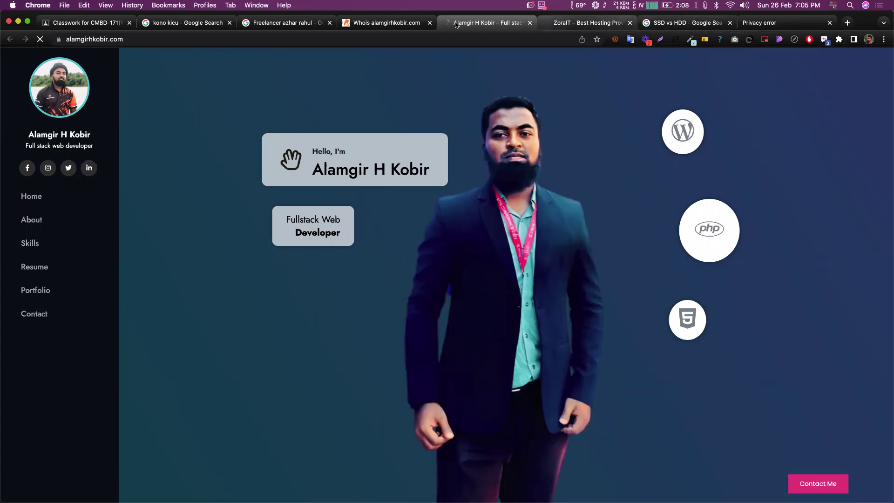
key("ctrl+Tab")
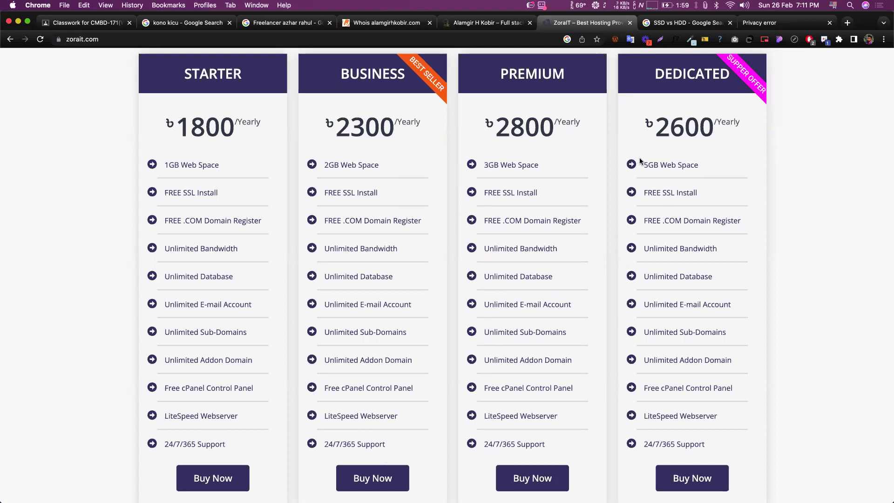
scroll(292, 235, "up", 1)
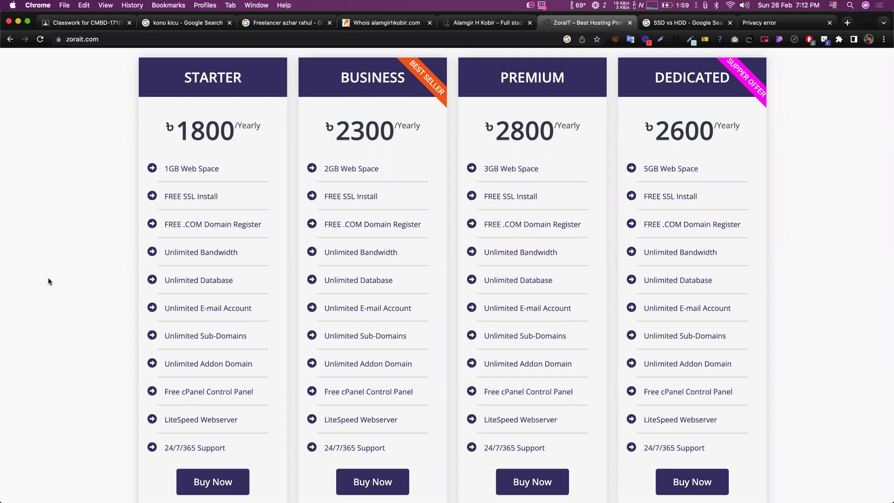
scroll(48, 279, "down", 1)
scroll(49, 279, "up", 1)
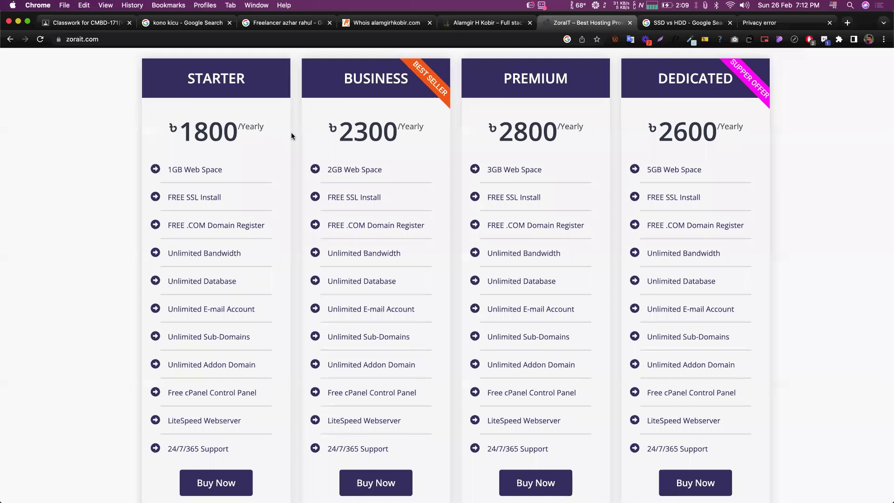
scroll(292, 136, "down", 1)
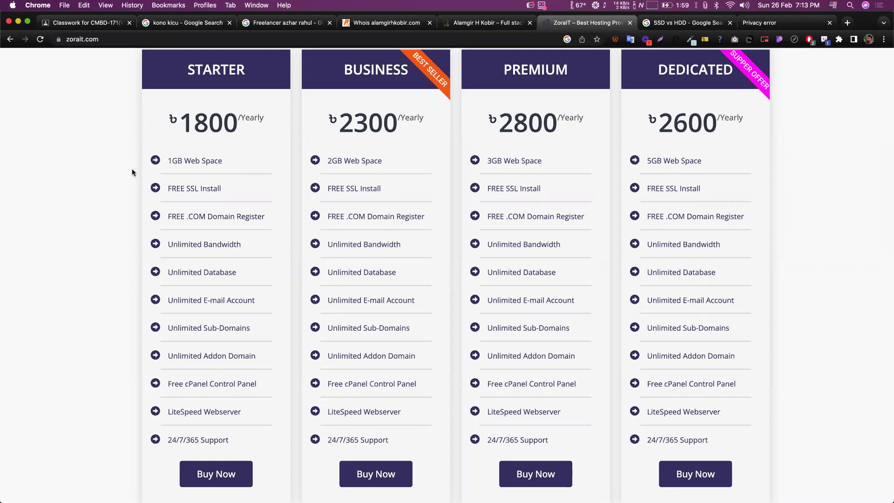
left_click(107, 41)
left_click(115, 41)
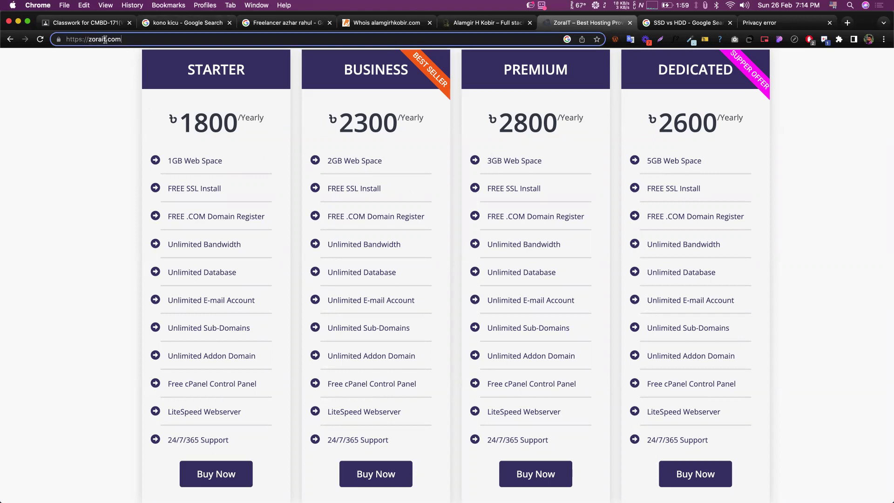
left_click_drag(121, 40, 61, 41)
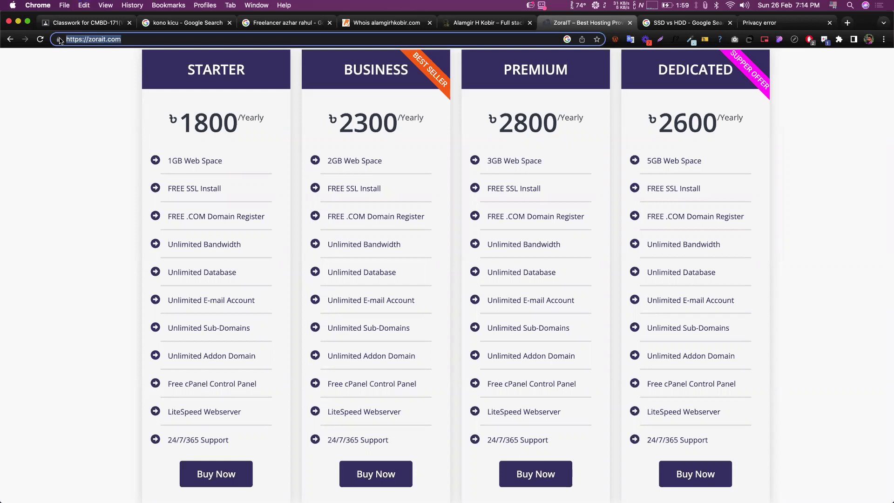
key("super+c")
key("super+t")
key("super+v")
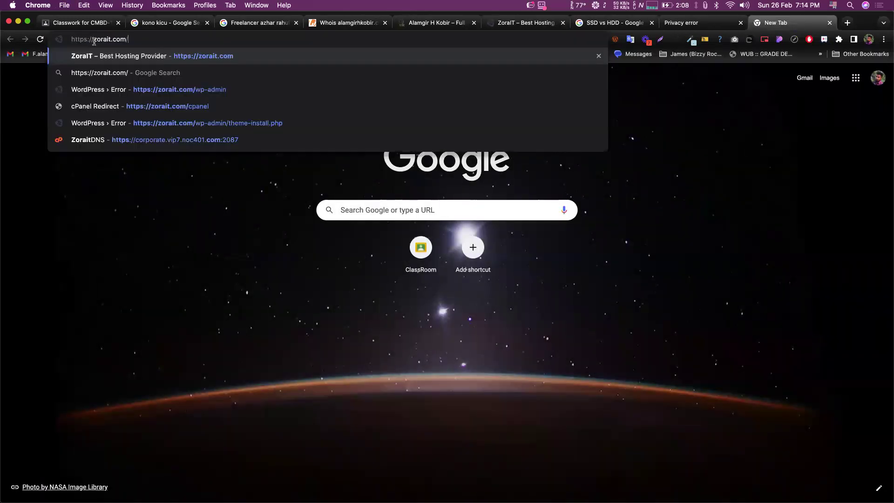
left_click_drag(94, 40, 62, 34)
type("test.")
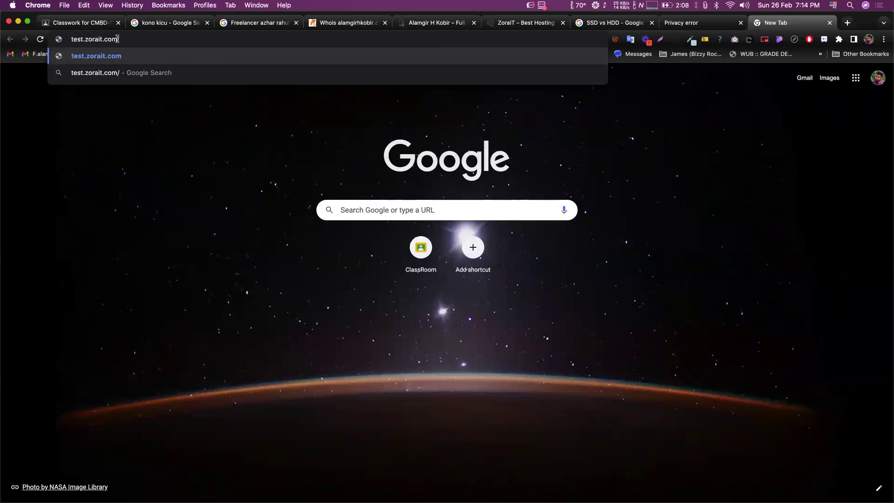
left_click_drag(118, 39, 71, 38)
left_click(83, 39)
double_click(74, 39)
left_click(77, 38)
- Go via the portfolio tab to the ZoraIT tab with plans from ৳1800 to ৳2800
left_click(419, 25)
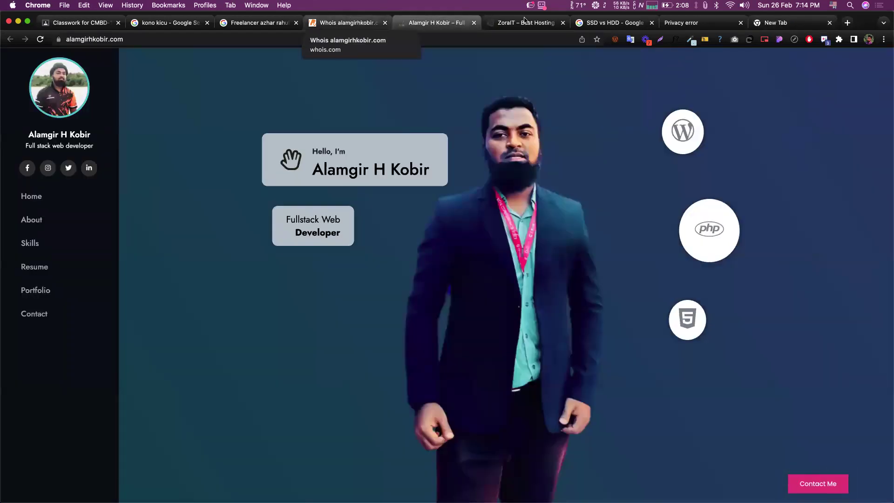
key("ctrl+Tab")
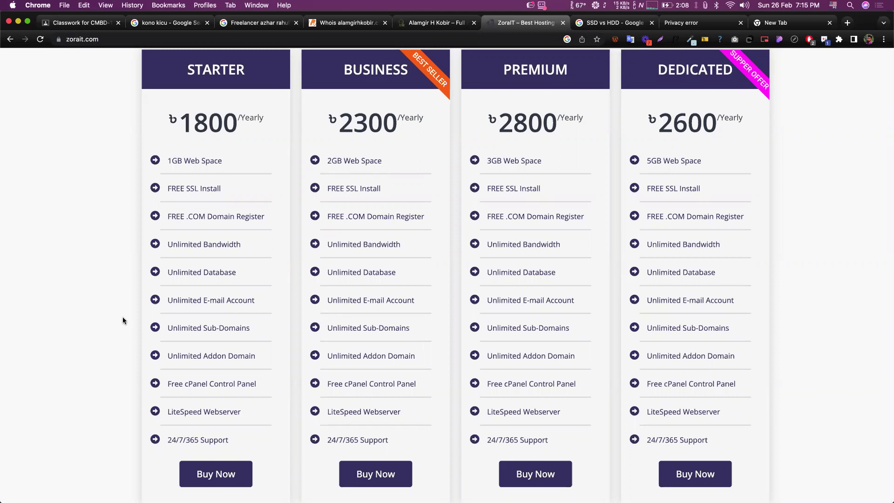
scroll(133, 315, "down", 1)
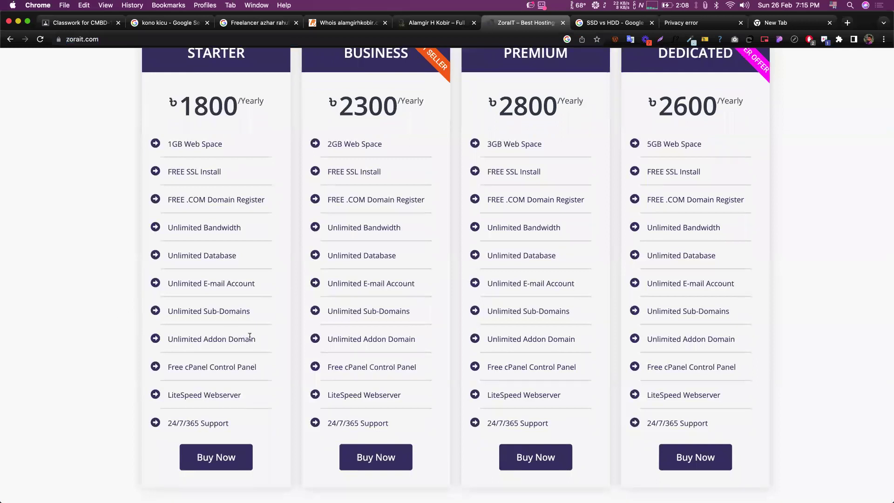
left_click_drag(250, 337, 167, 337)
left_click(184, 318)
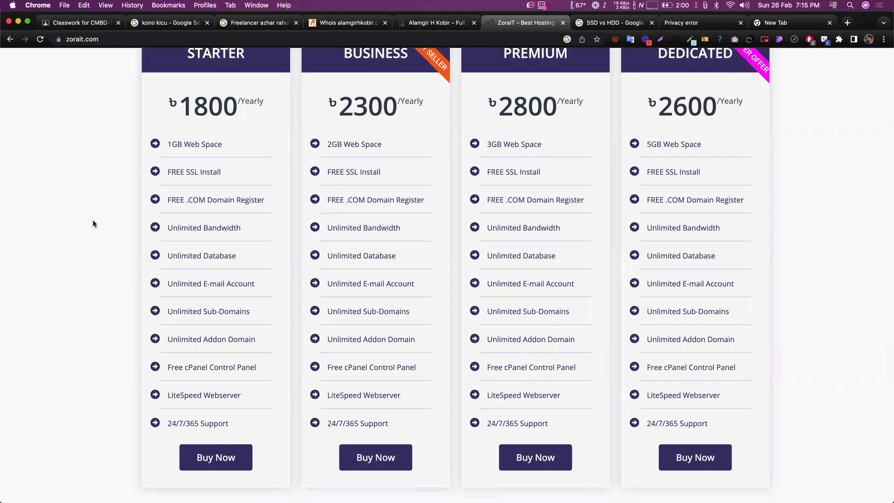
scroll(106, 276, "down", 1)
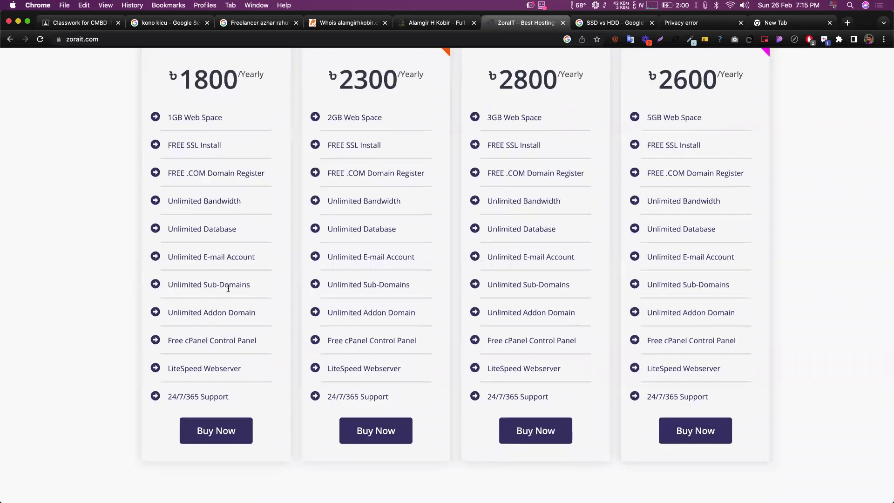
triple_click(228, 313)
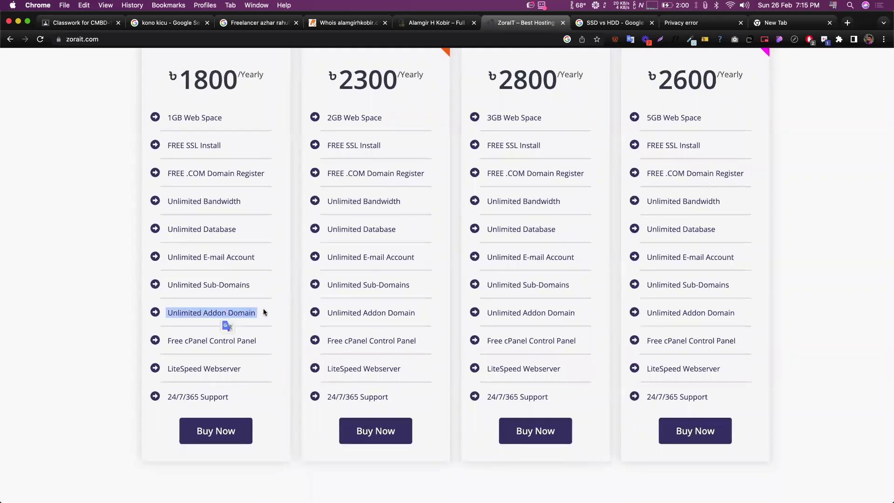
left_click(264, 312)
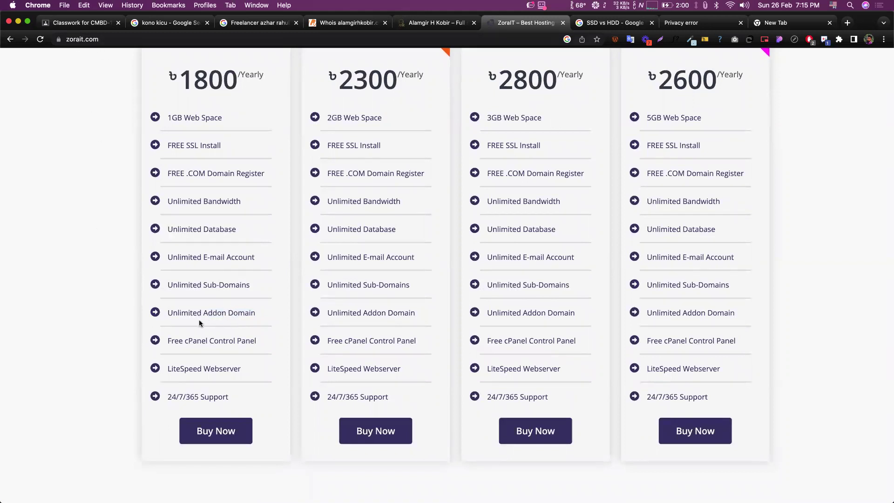
scroll(219, 321, "down", 1)
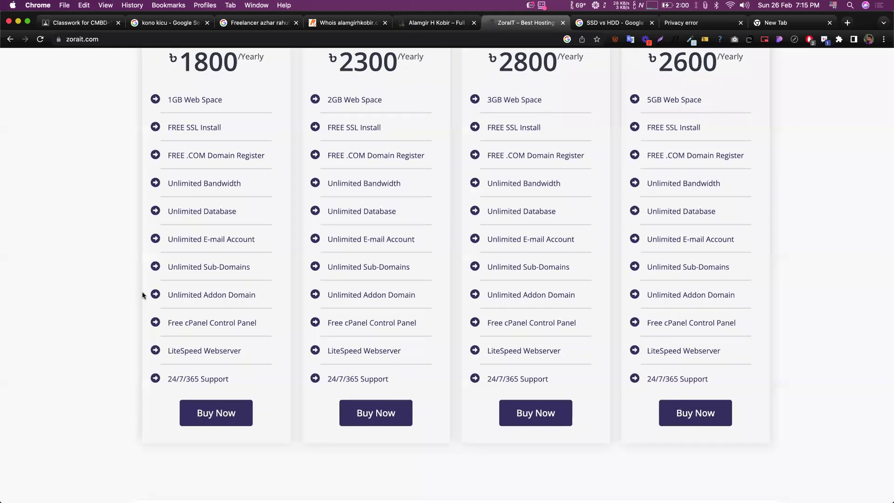
scroll(113, 195, "up", 2)
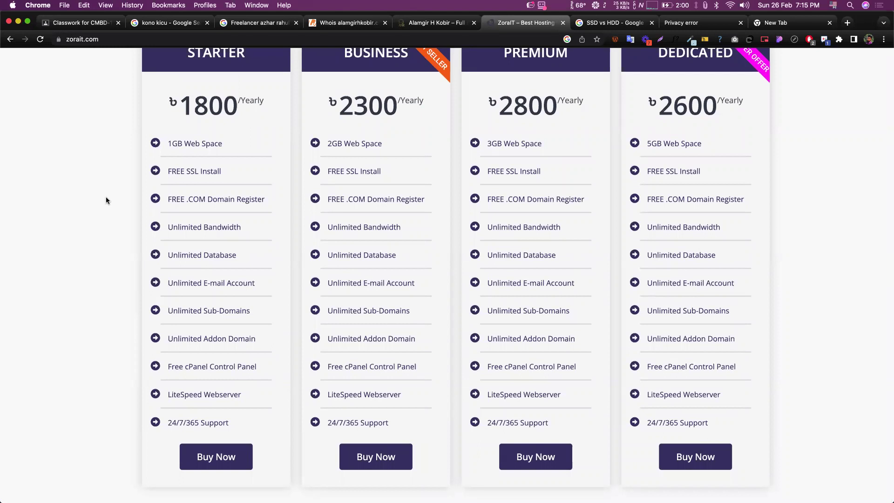
scroll(101, 209, "down", 1)
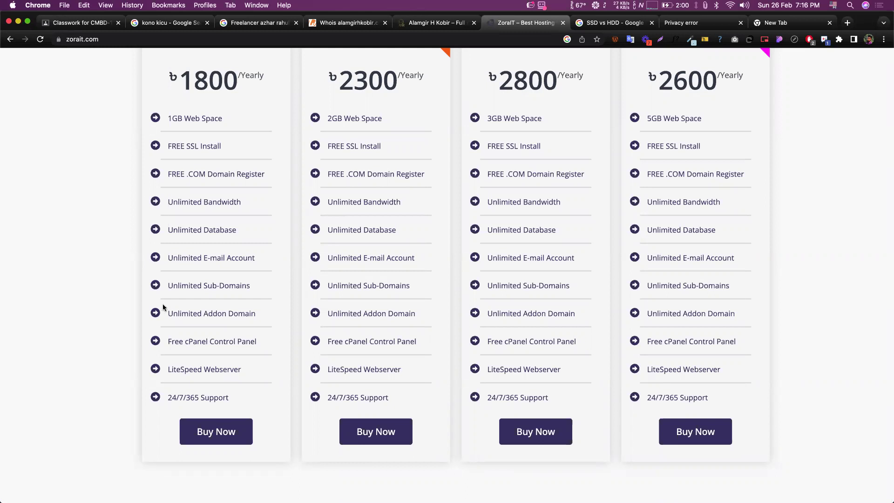
scroll(156, 309, "down", 3)
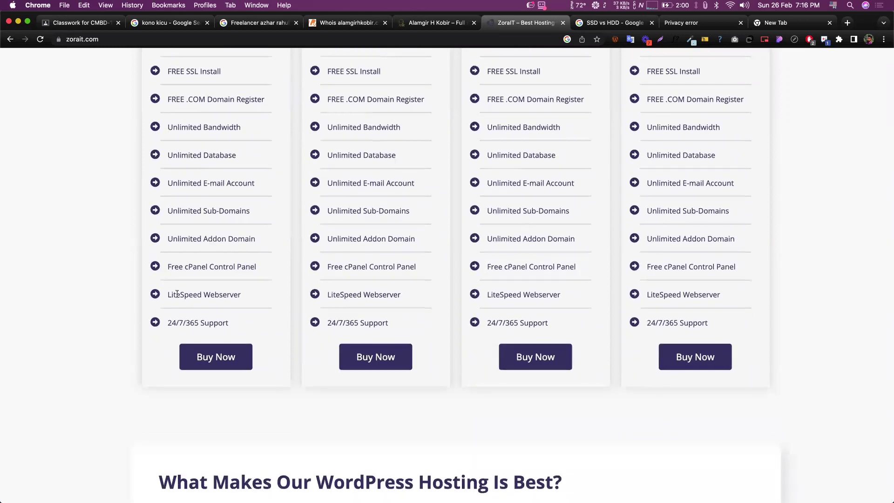
triple_click(179, 294)
left_click(161, 294)
scroll(112, 273, "up", 2)
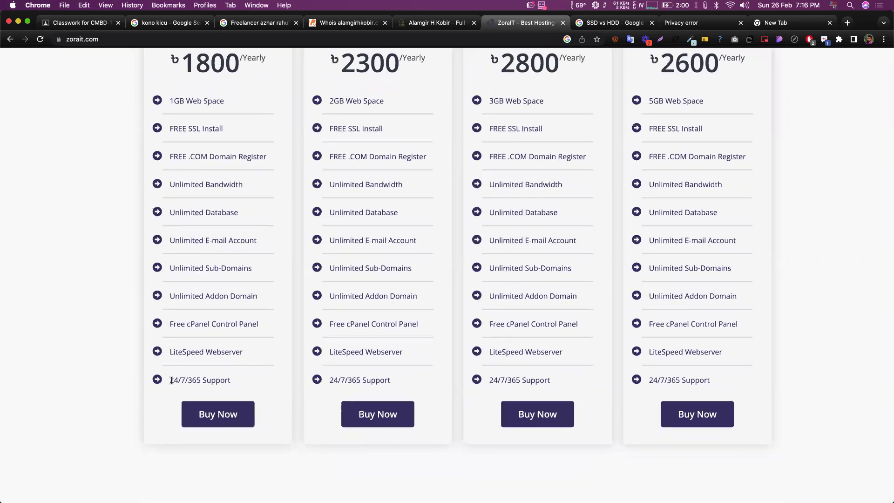
scroll(99, 325, "up", 1)
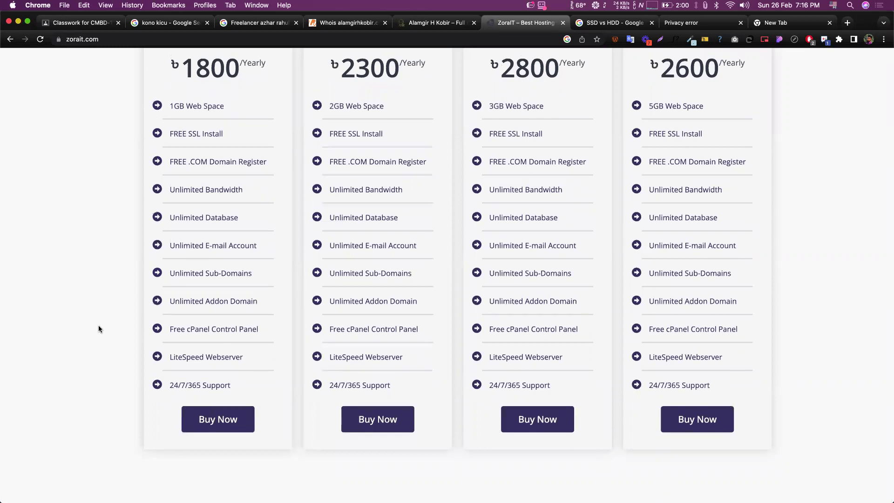
scroll(98, 326, "up", 2)
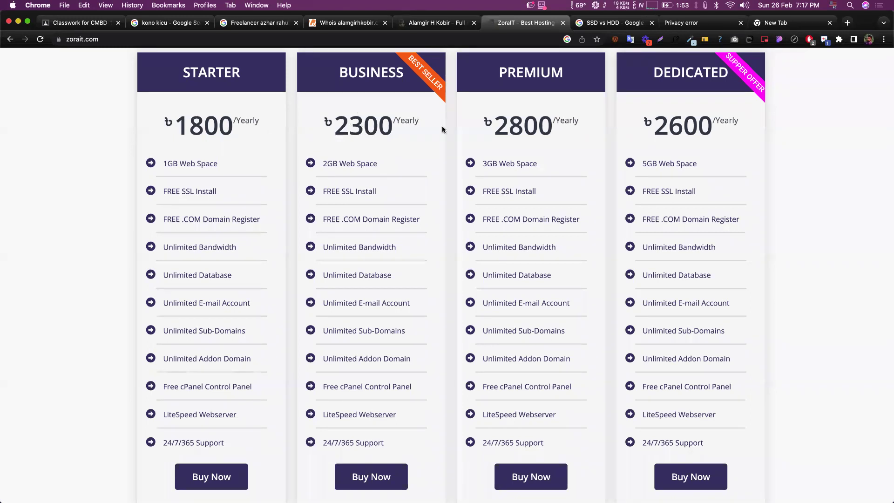
double_click(515, 122)
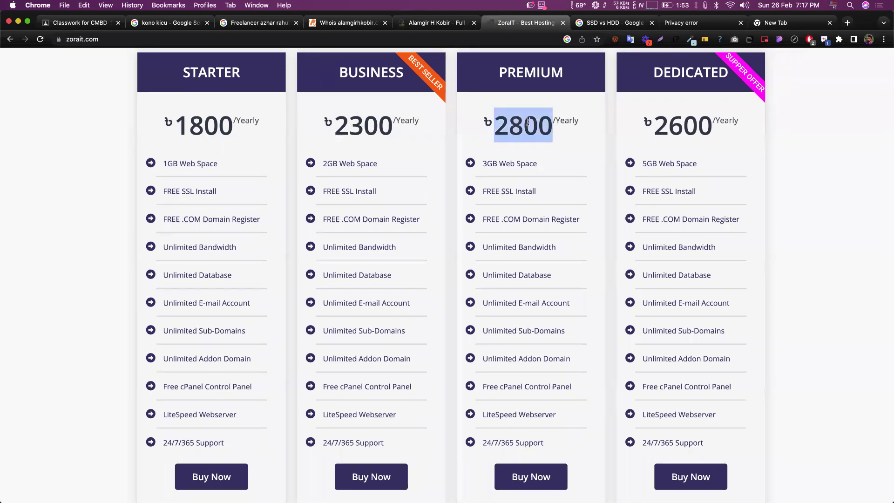
left_click(528, 121)
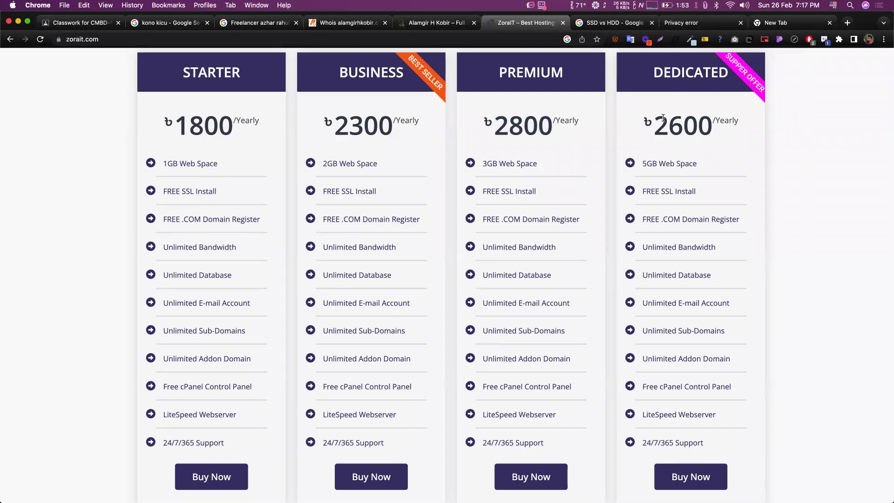
double_click(663, 119)
left_click(686, 120)
scroll(783, 140, "down", 1)
scroll(784, 142, "up", 1)
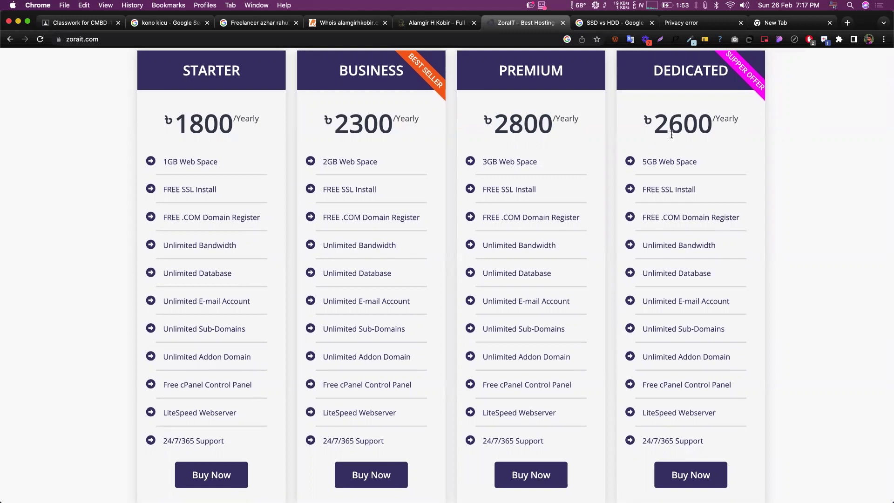
double_click(642, 119)
left_click(743, 122)
- Scroll to the plan cards, showing Premium at ৳2800 yearly with 3GB space and free cPanel
scroll(290, 380, "down", 1)
scroll(290, 381, "up", 1)
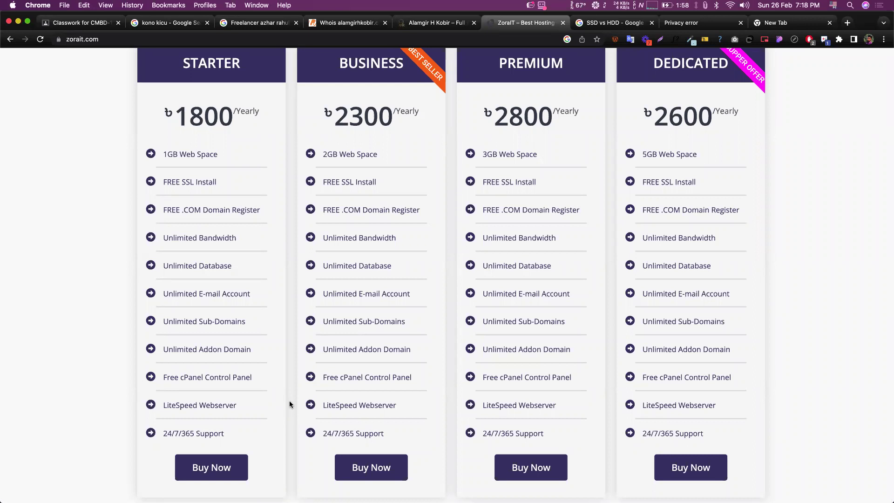
scroll(458, 102, "up", 1)
scroll(457, 99, "down", 1)
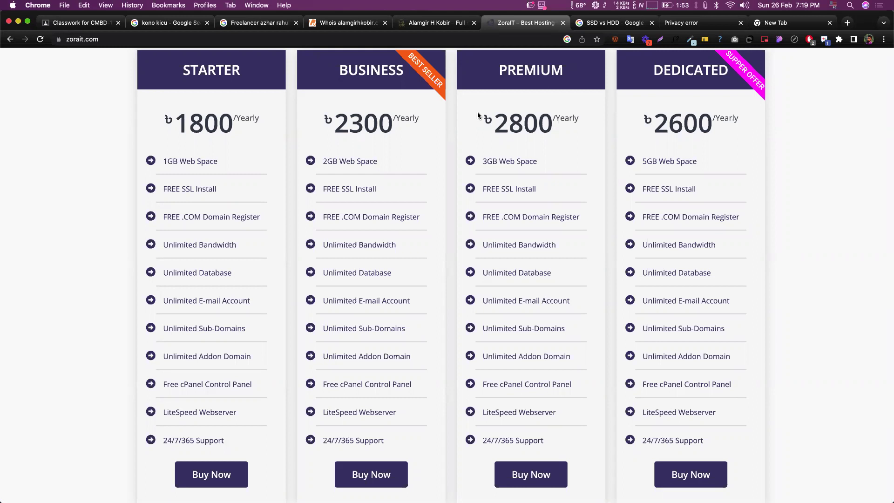
scroll(478, 116, "down", 1)
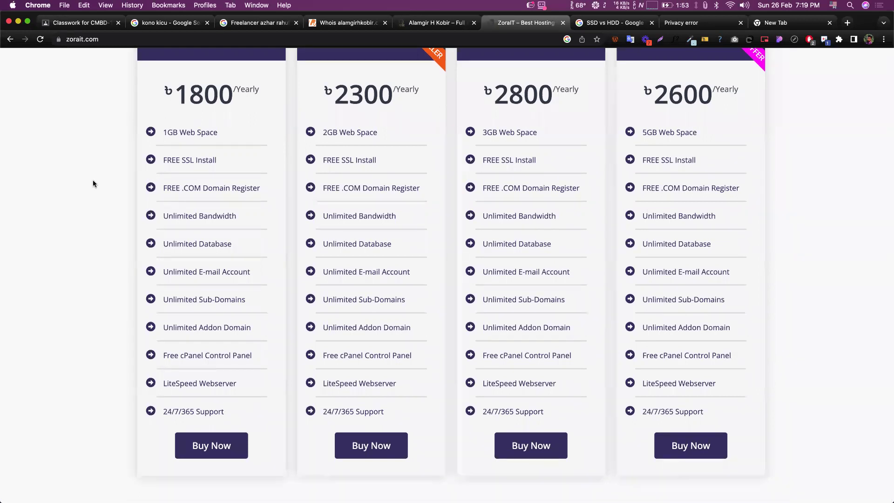
scroll(93, 180, "up", 1)
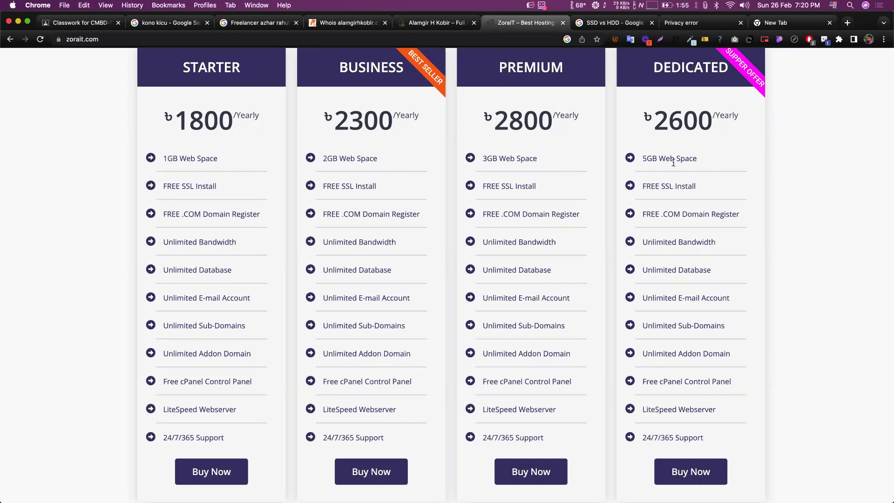
scroll(665, 180, "up", 1)
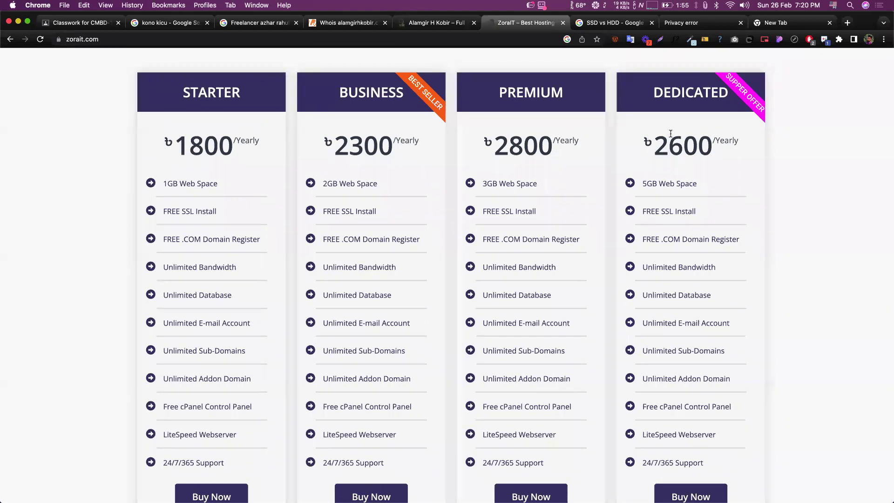
scroll(659, 127, "down", 1)
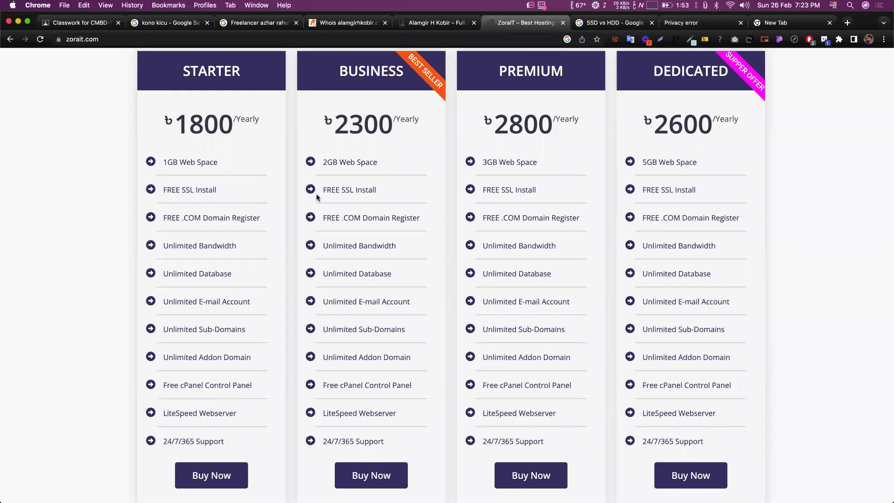
scroll(317, 194, "down", 5)
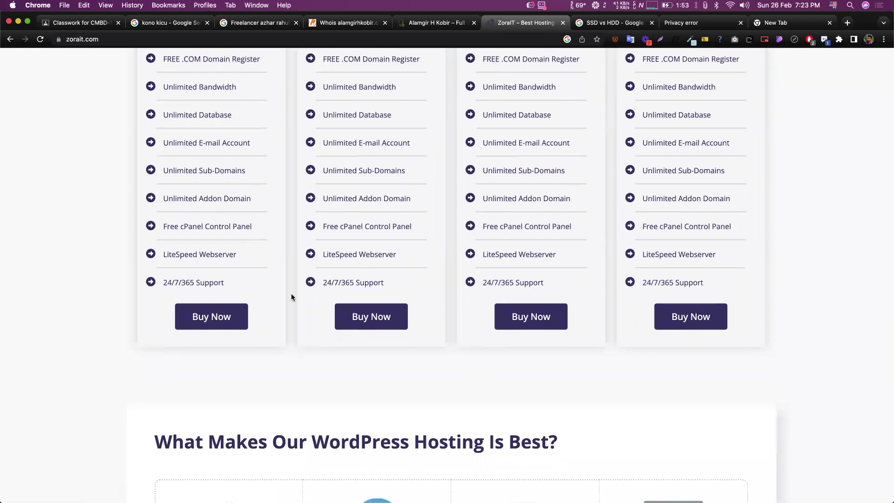
- Open the Dedicated plan's Zorait Domain Purchase Form and look over its Name, Email, Phone no and Address questions
left_click(670, 315)
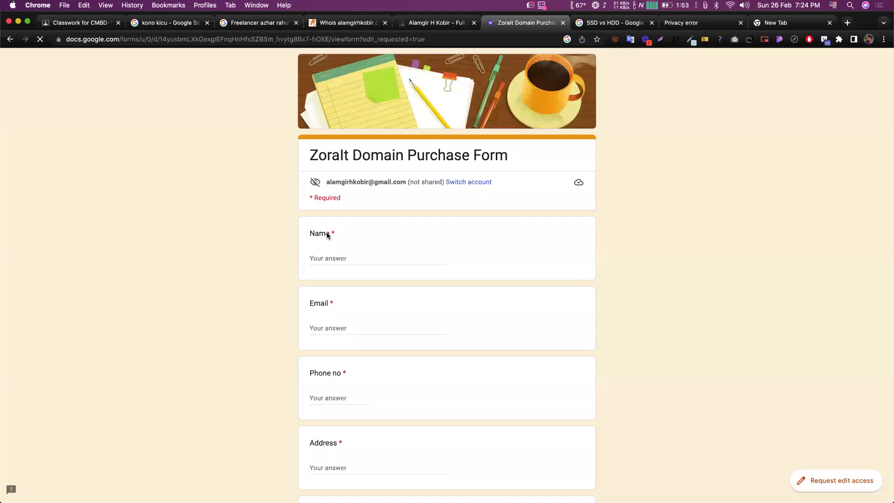
scroll(275, 233, "down", 1)
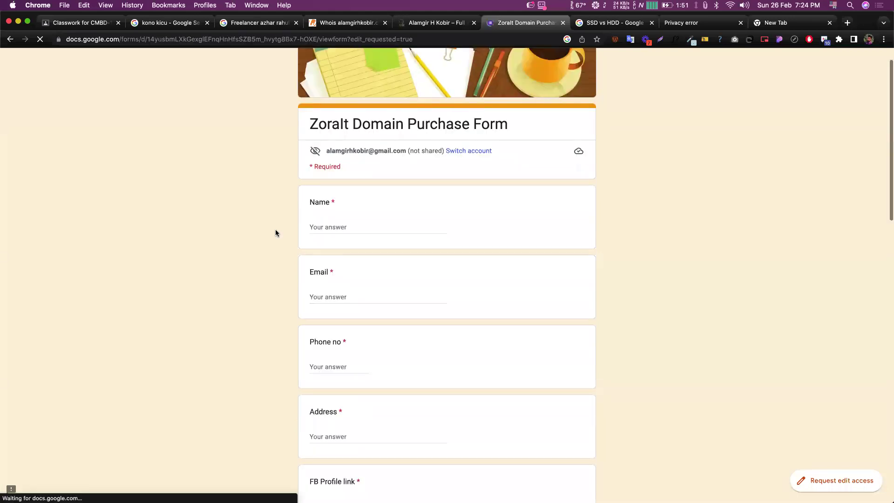
scroll(275, 233, "down", 1)
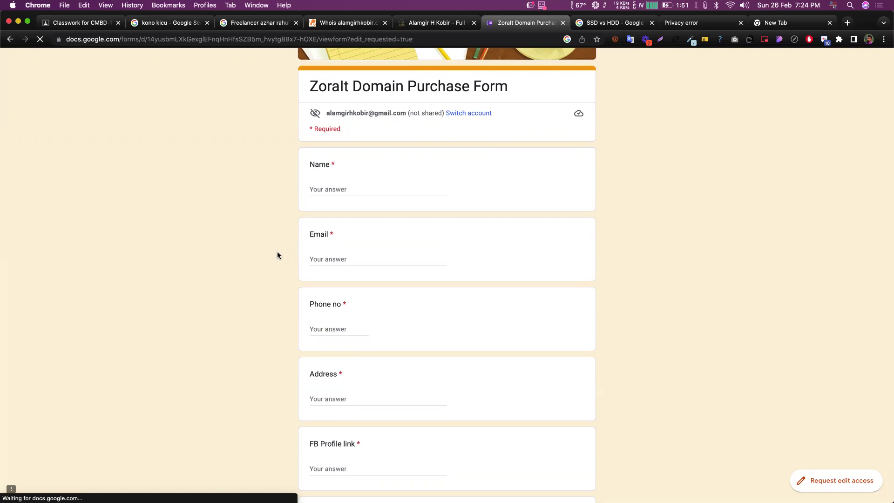
scroll(279, 257, "up", 3)
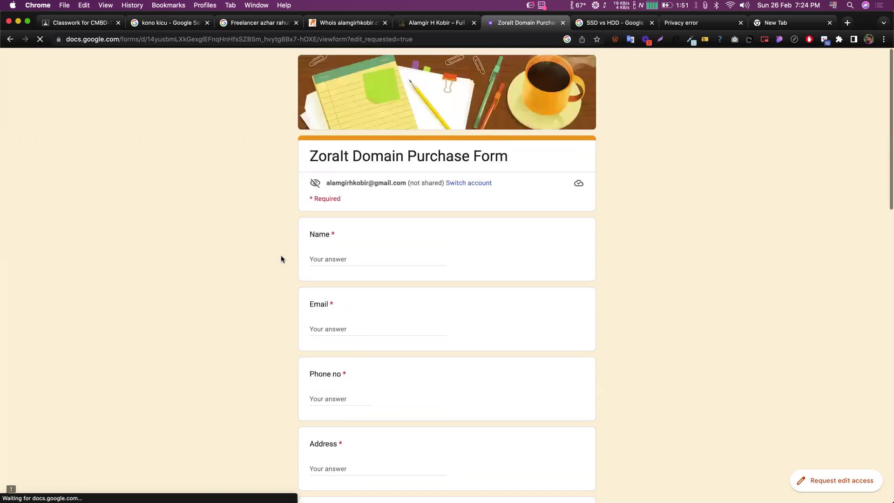
- Scroll down to the Domain Name question and place the cursor in its answer field
scroll(359, 200, "down", 3)
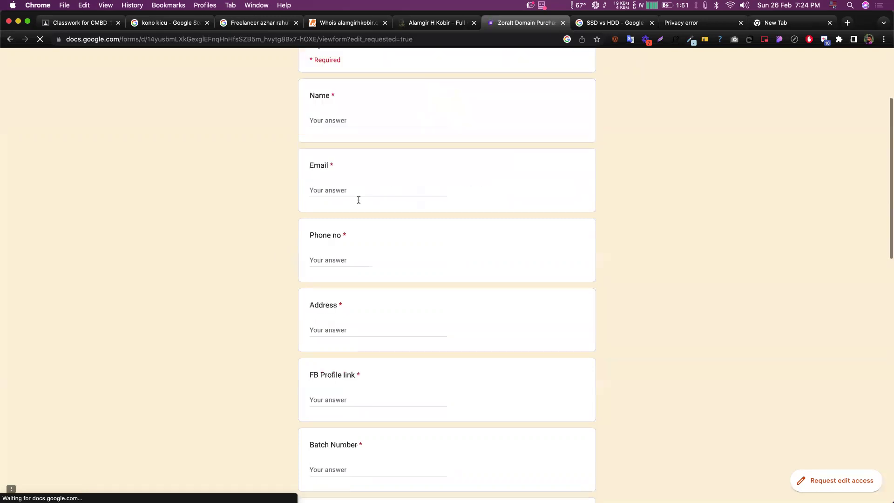
scroll(250, 196, "down", 1)
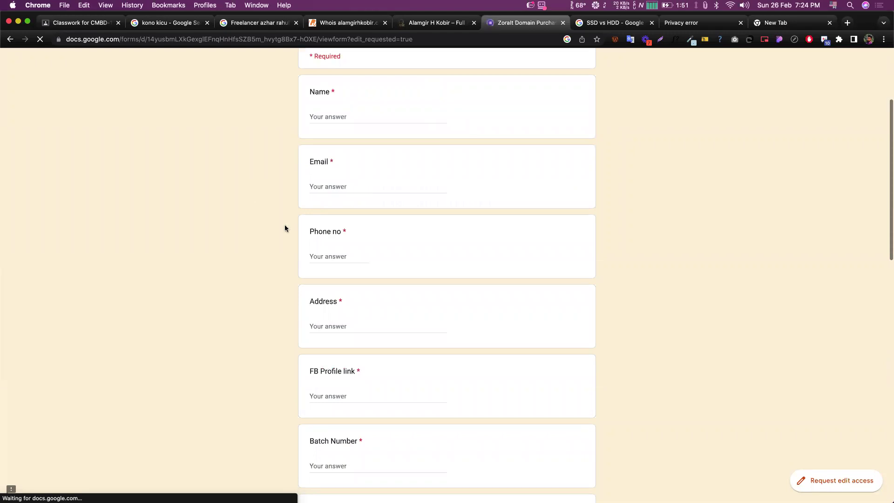
scroll(323, 203, "down", 1)
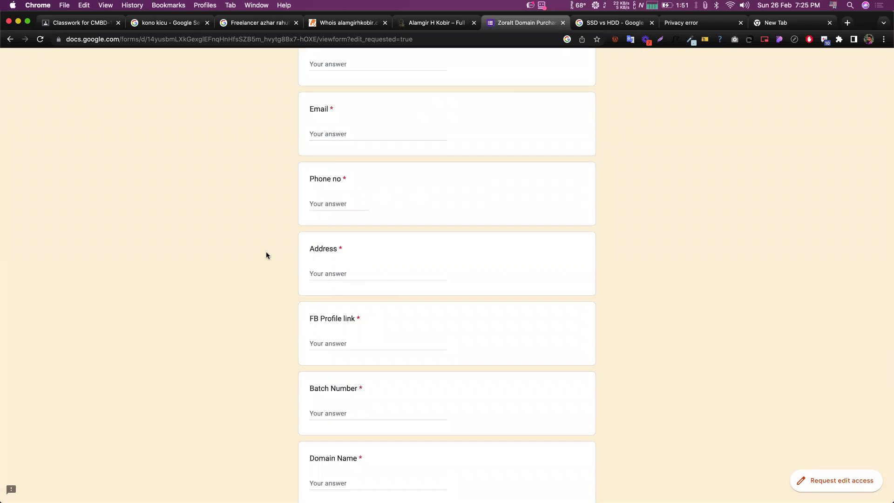
scroll(266, 255, "down", 5)
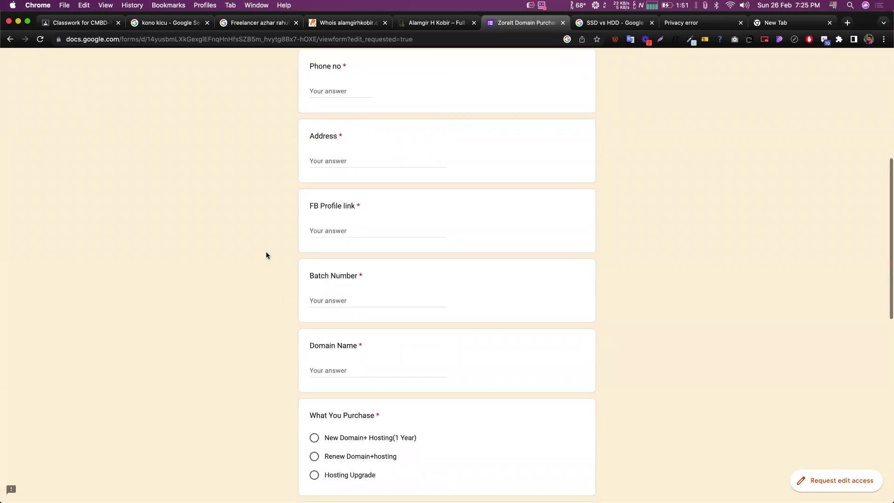
scroll(334, 268, "down", 1)
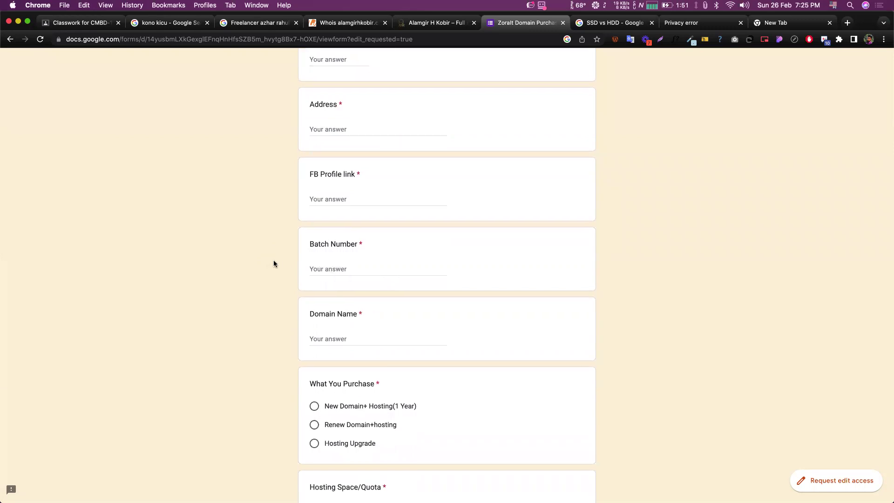
scroll(353, 265, "down", 3)
left_click(353, 265)
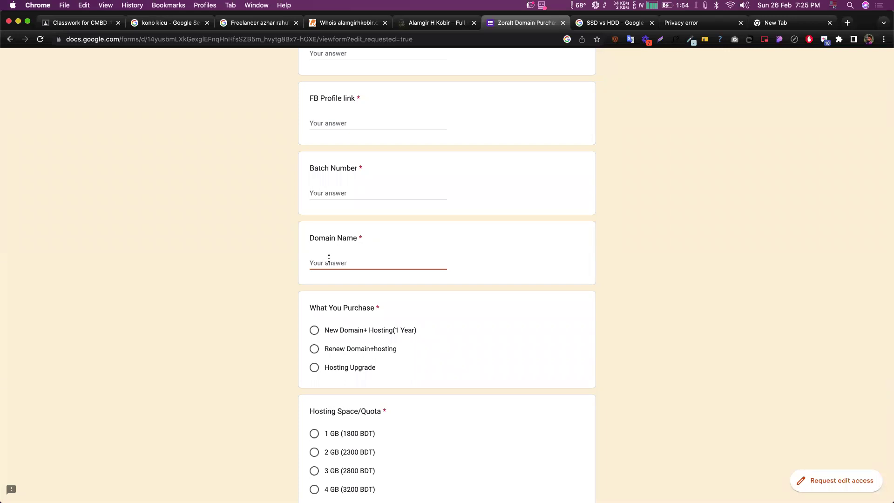
- Select New Domain+ Hosting(1 Year) as the purchase
scroll(329, 259, "down", 3)
left_click(314, 240)
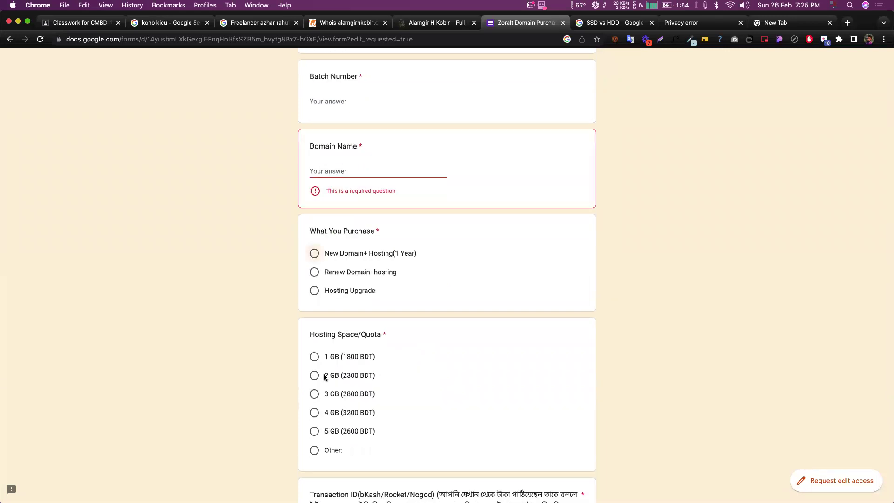
scroll(331, 272, "down", 2)
scroll(331, 273, "down", 1)
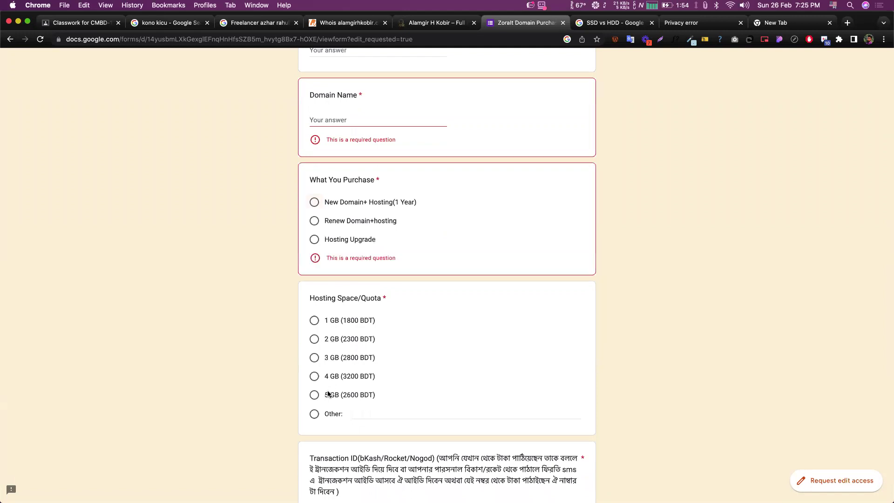
- Choose the 5 GB (2600 BDT) hosting quota
left_click(328, 395)
scroll(285, 316, "down", 5)
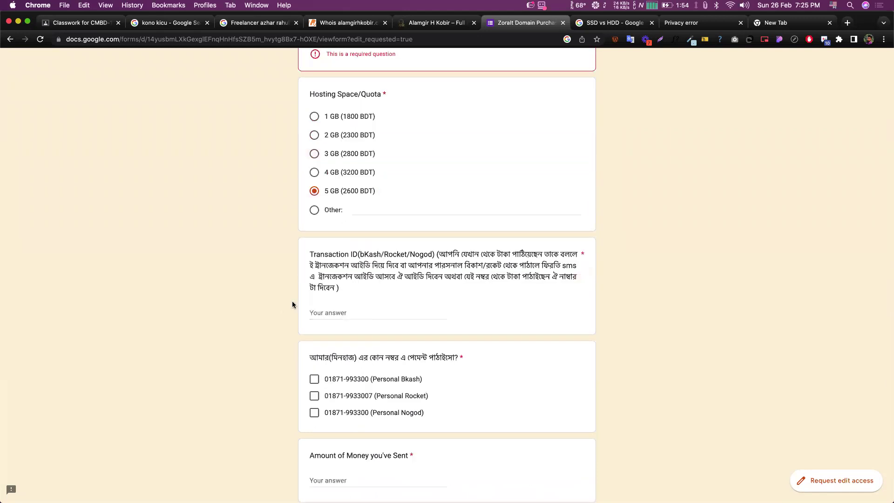
scroll(377, 344, "down", 1)
key("Tab")
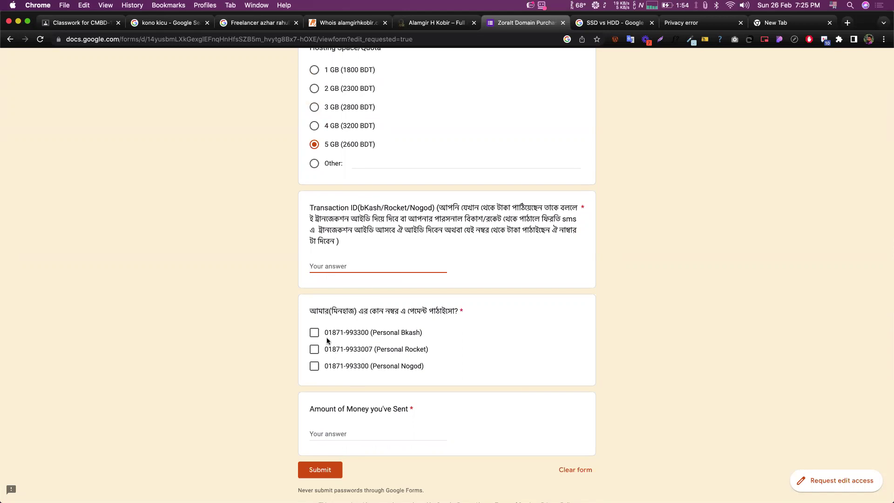
- Tick the Personal Bkash payment number and enter 2600 as the amount of money sent
left_click(290, 313)
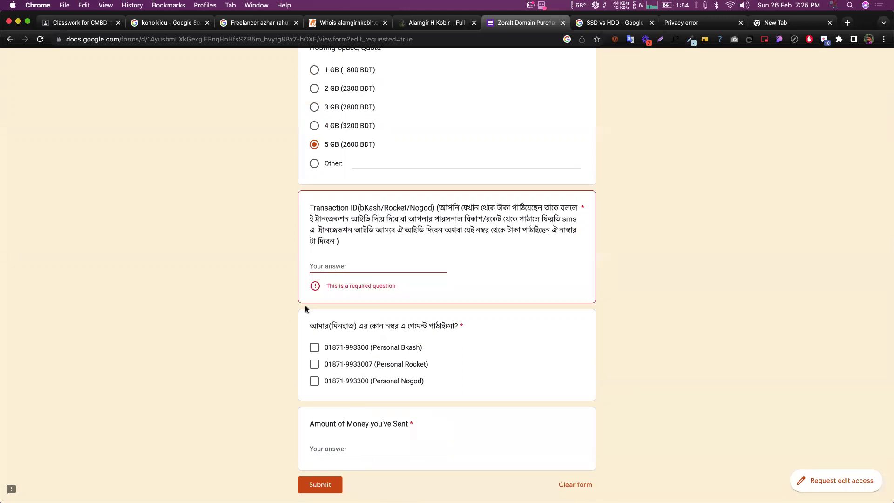
scroll(305, 307, "down", 2)
left_click(315, 306)
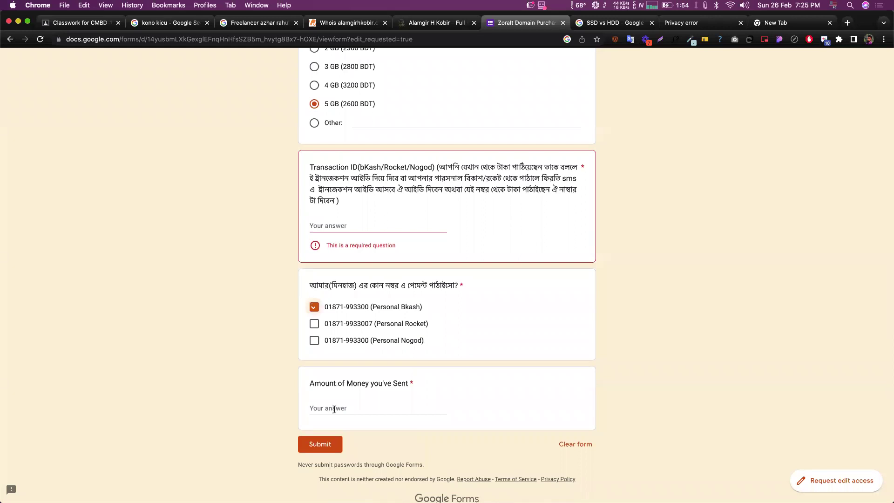
left_click(344, 409)
type("2600")
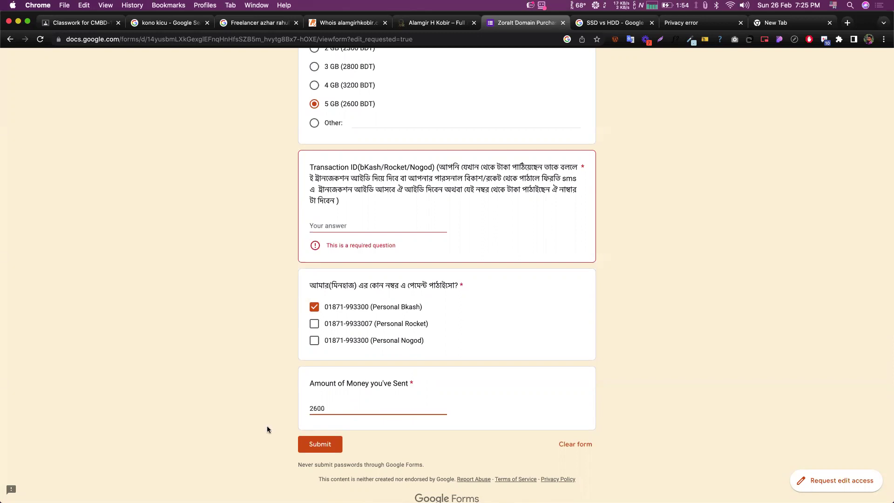
left_click(270, 355)
scroll(269, 354, "up", 20)
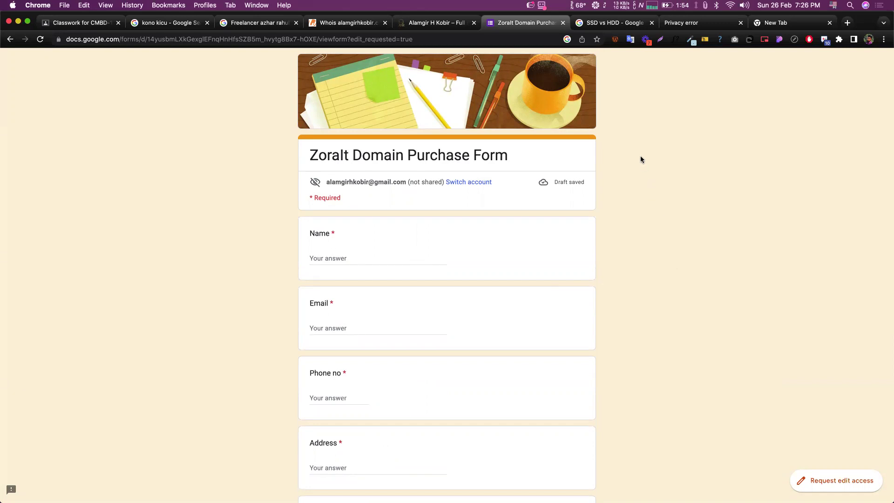
scroll(605, 256, "down", 7)
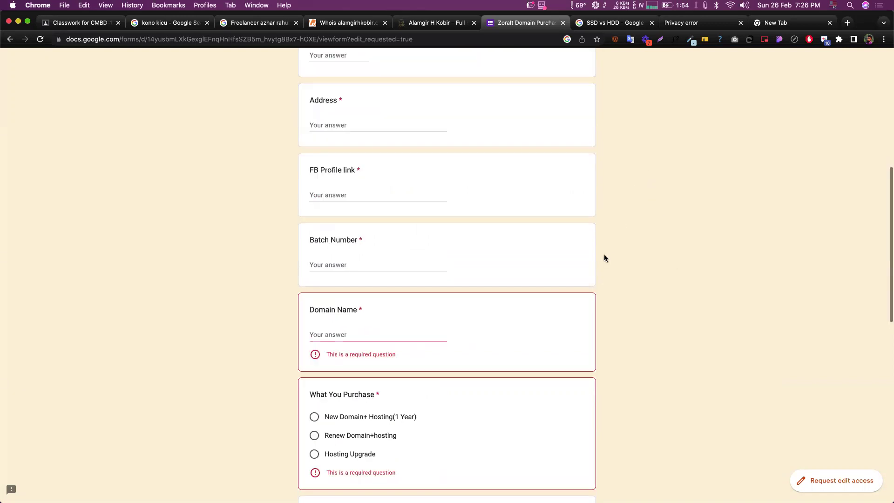
scroll(635, 219, "down", 10)
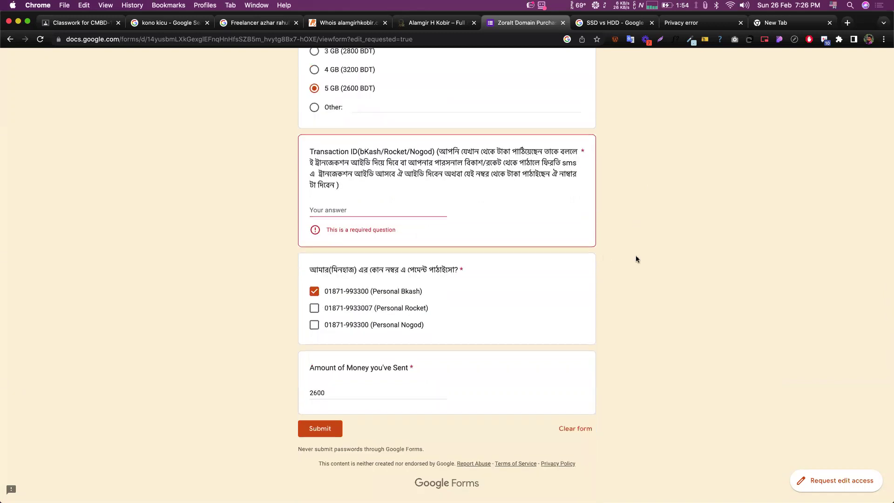
scroll(636, 259, "up", 7)
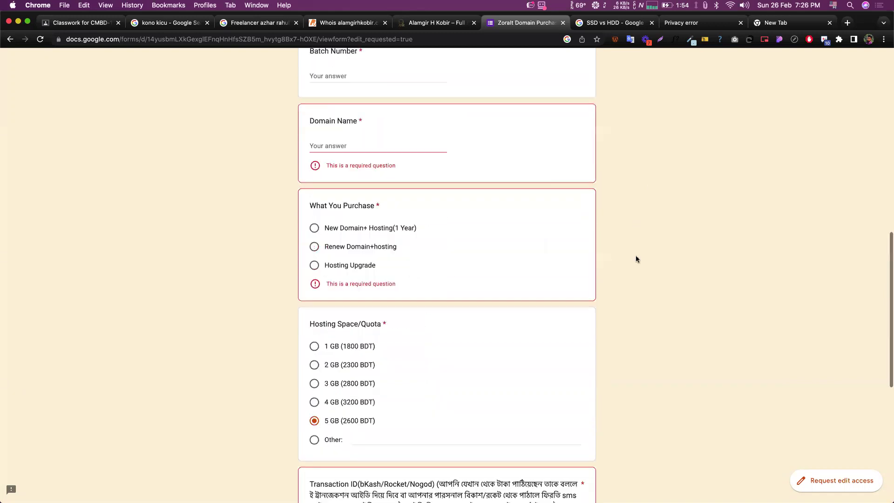
scroll(638, 260, "down", 1)
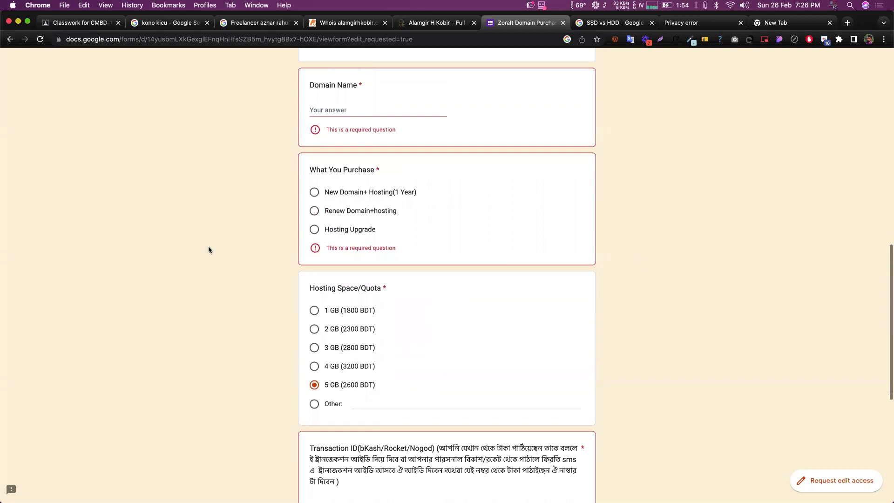
scroll(209, 250, "down", 8)
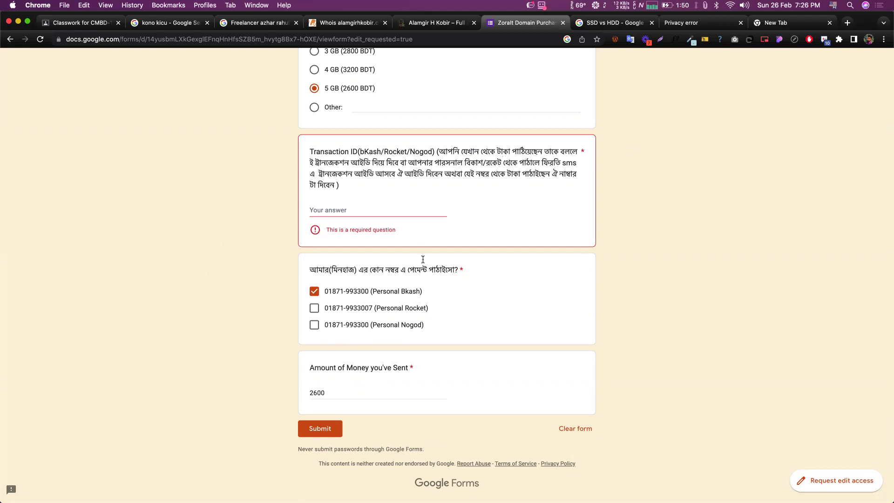
- Answer the Transaction ID question with 02/03/2023, then return to the top of the form
left_click(347, 210)
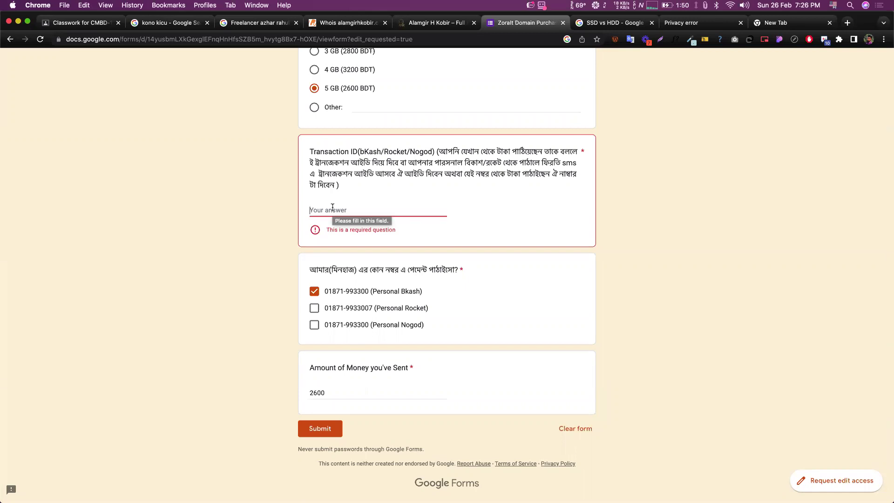
type("02")
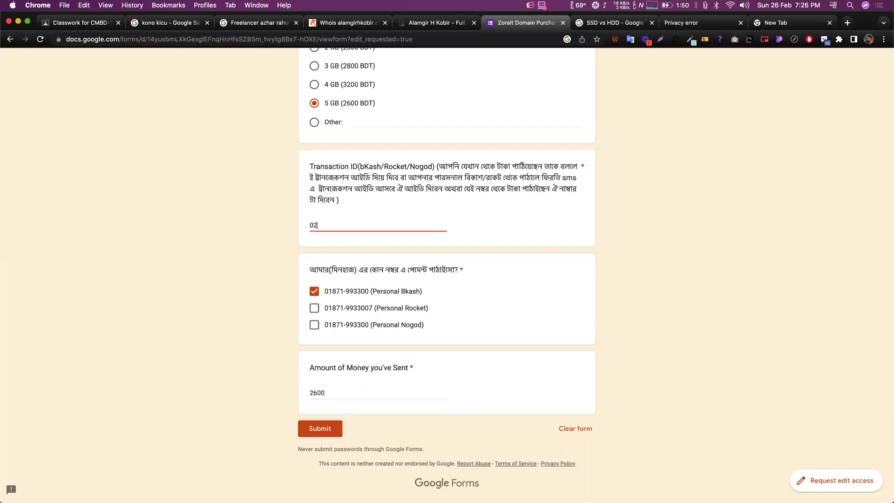
type("/02/")
key("BackSpace")
key("BackSpace")
type("3/2023")
scroll(247, 267, "up", 20)
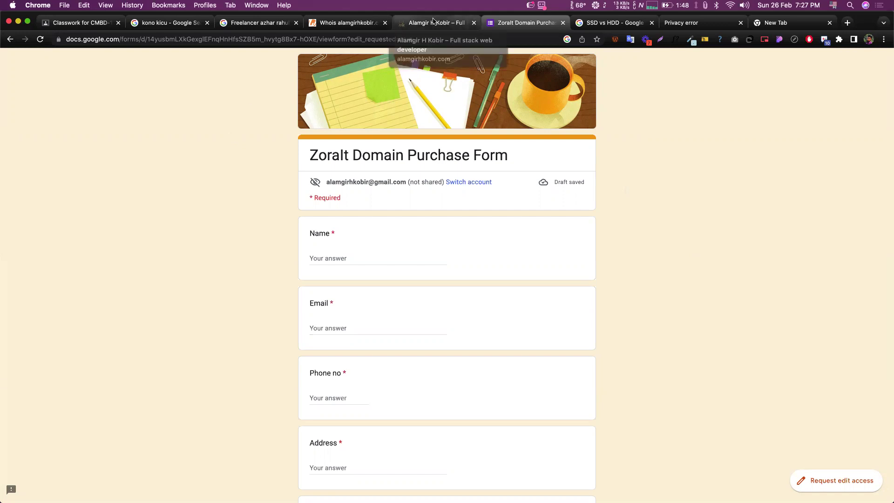
- Switch to the portfolio site tab
key("ctrl+shift+Tab")
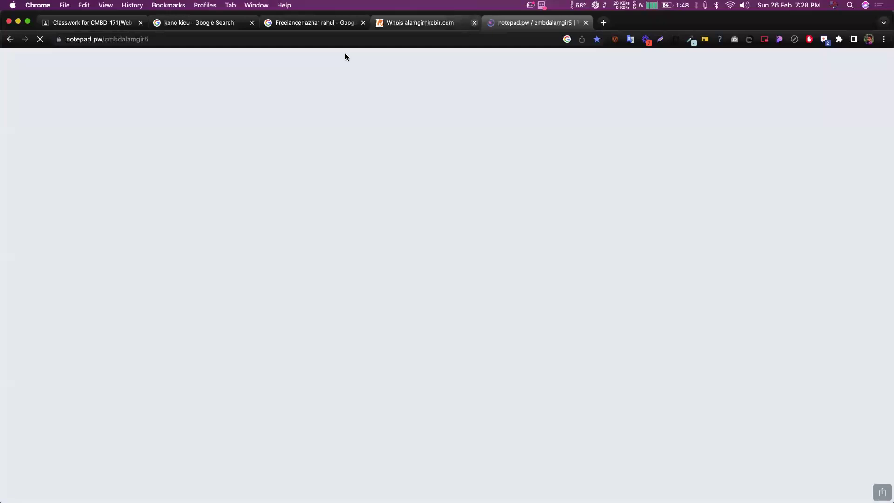
- Close the Whois tab and return to the saved notepad.pw note
left_click(474, 22)
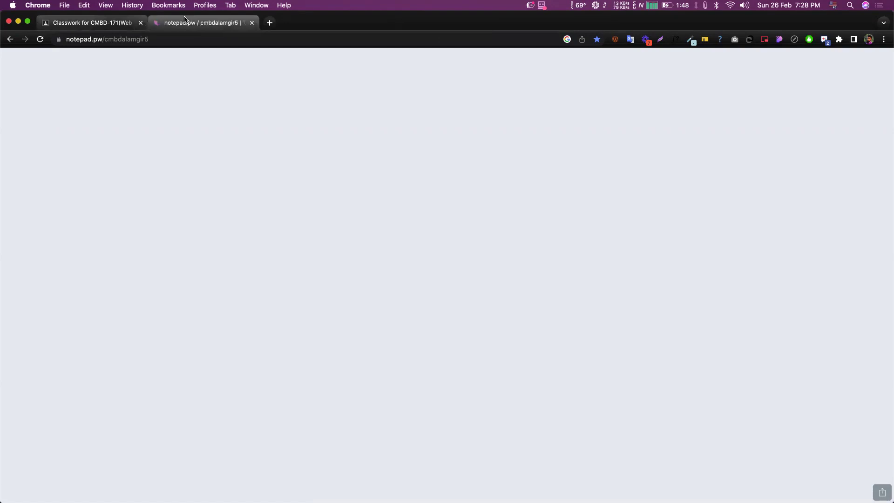
key("ctrl+shift+Tab")
key("ctrl+Tab")
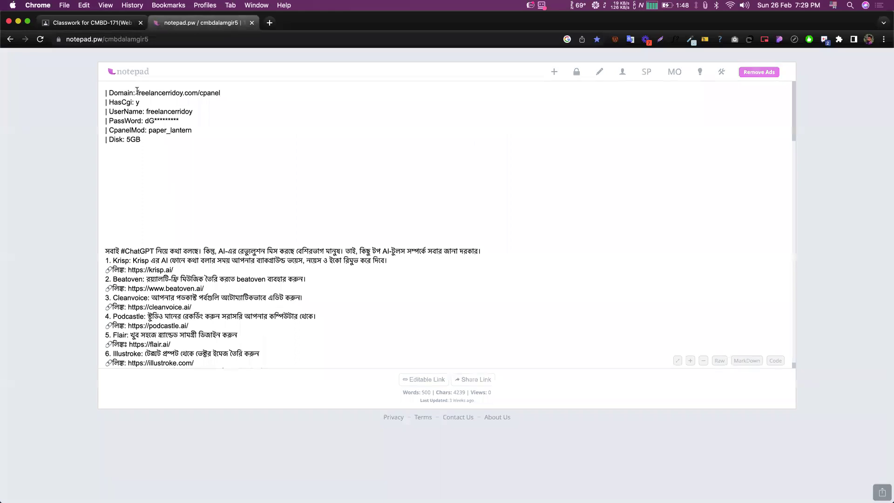
- Open the cPanel address from the note's Domain line via Go to the address
double_click(208, 91)
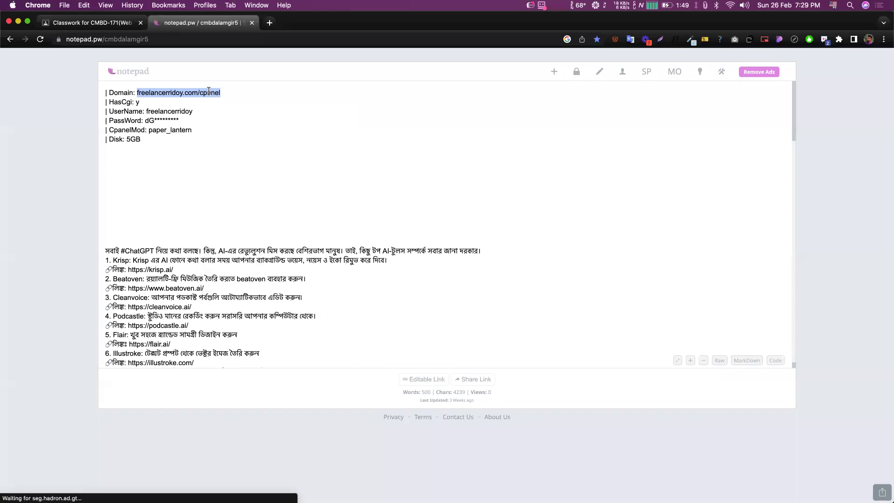
right_click(209, 92)
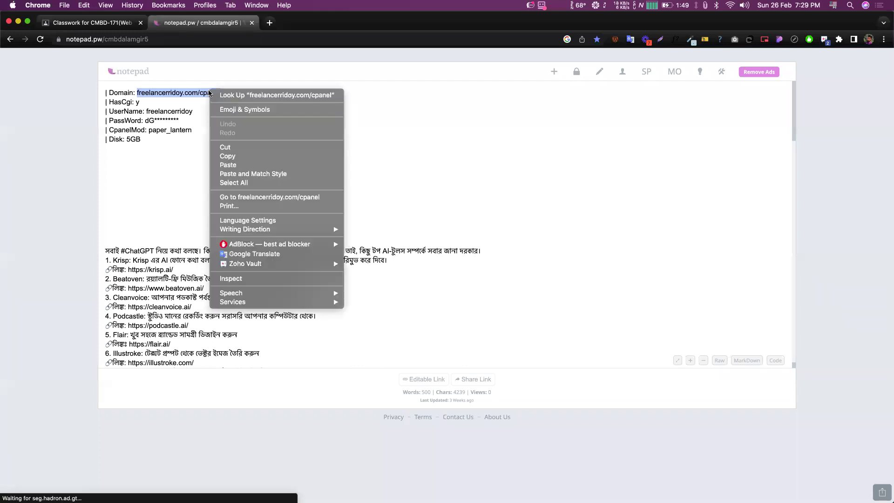
left_click(255, 199)
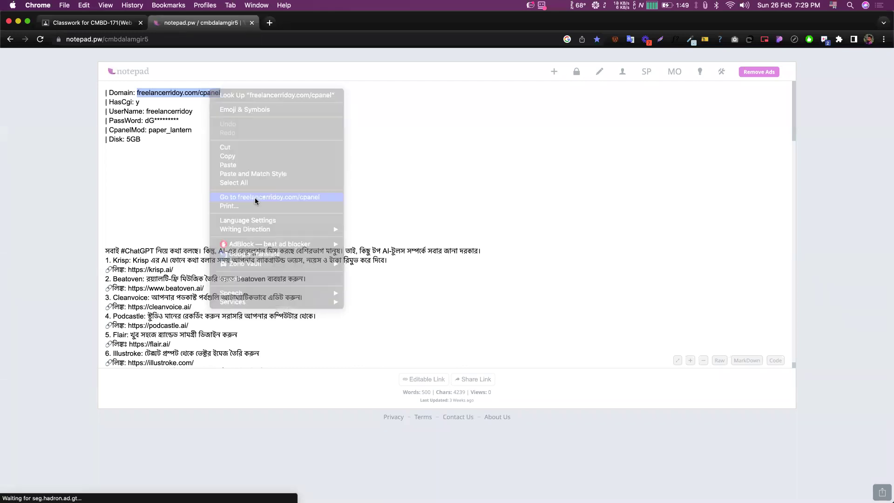
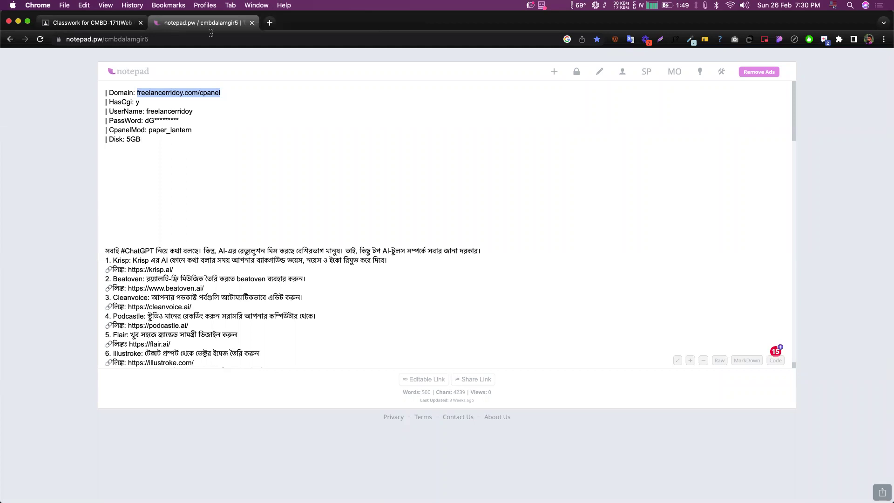
- Load freelancerridoy.com/cpanel from the note in a new tab, then return to the notepad.pw note
key("super+t")
type("freelancerridoy.com/cpanel")
key("Return")
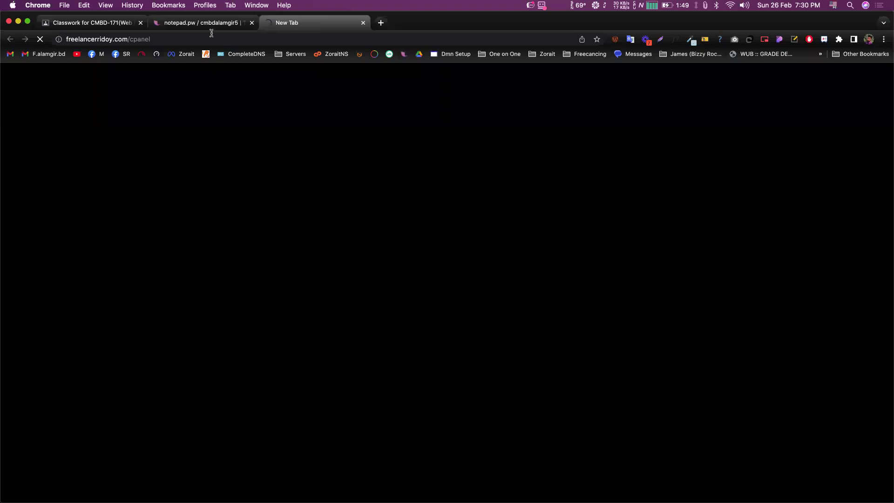
left_click(221, 24)
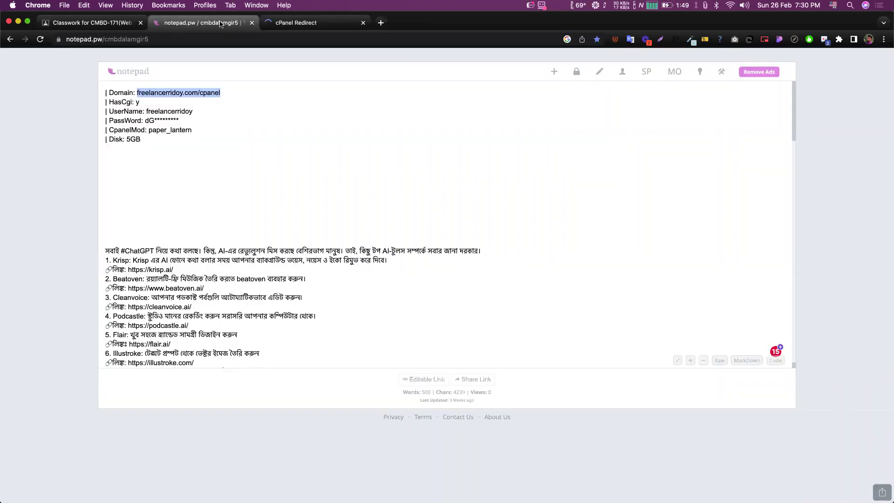
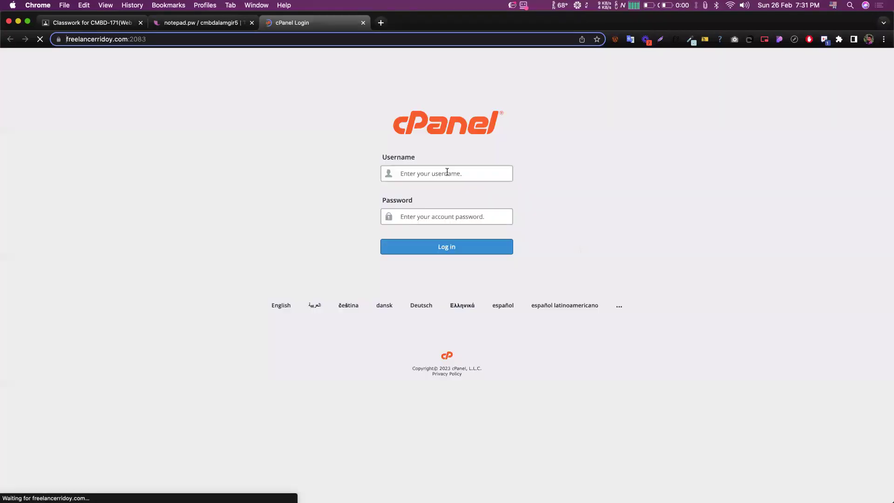
- Paste the account username into the cPanel Username field, then return to the notepad.pw tab
left_click(447, 172)
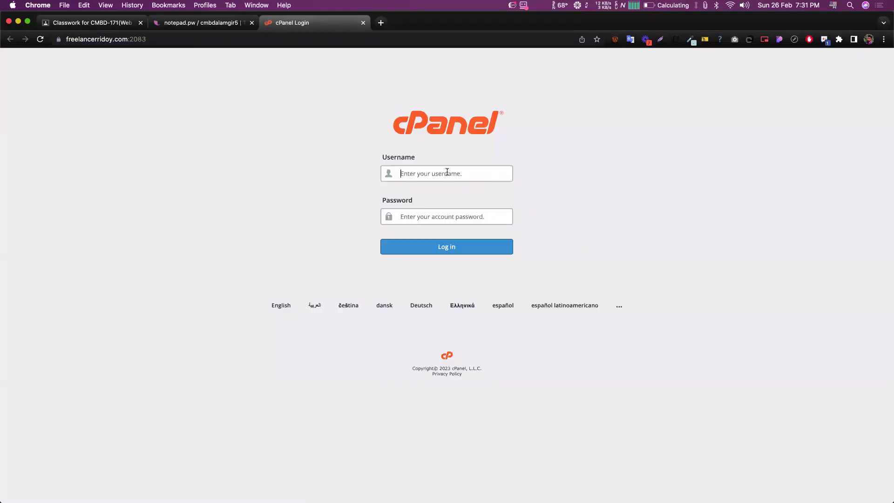
type("freelancerridoy")
left_click(231, 23)
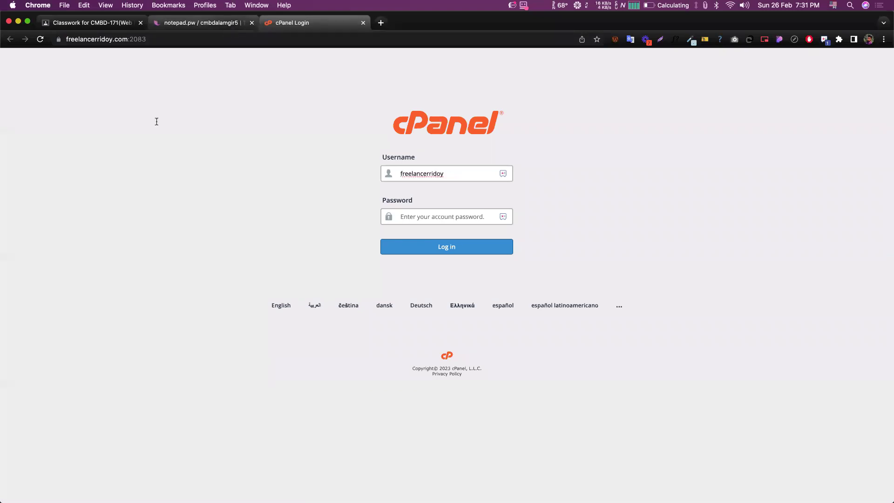
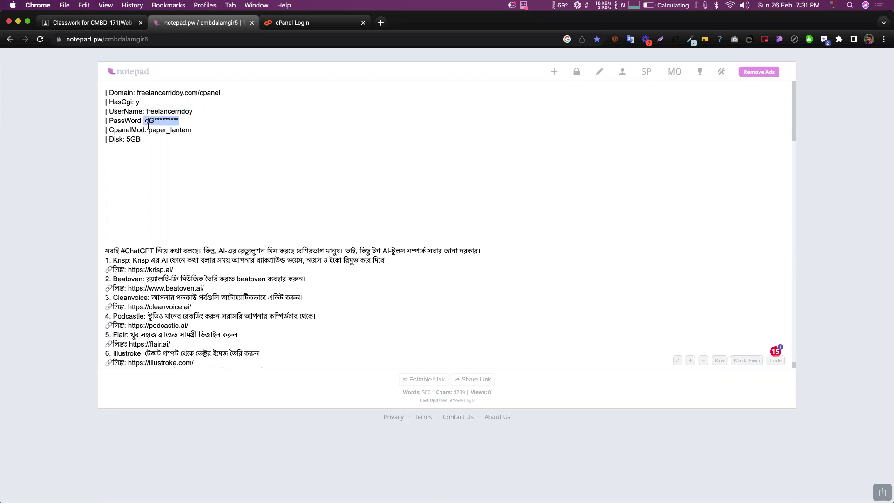
scroll(148, 126, "up", 5)
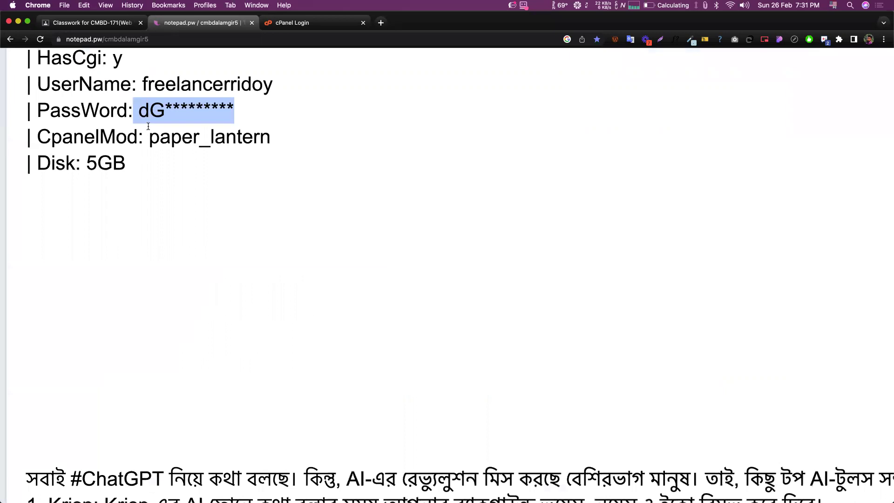
scroll(148, 126, "down", 5)
left_click(145, 118)
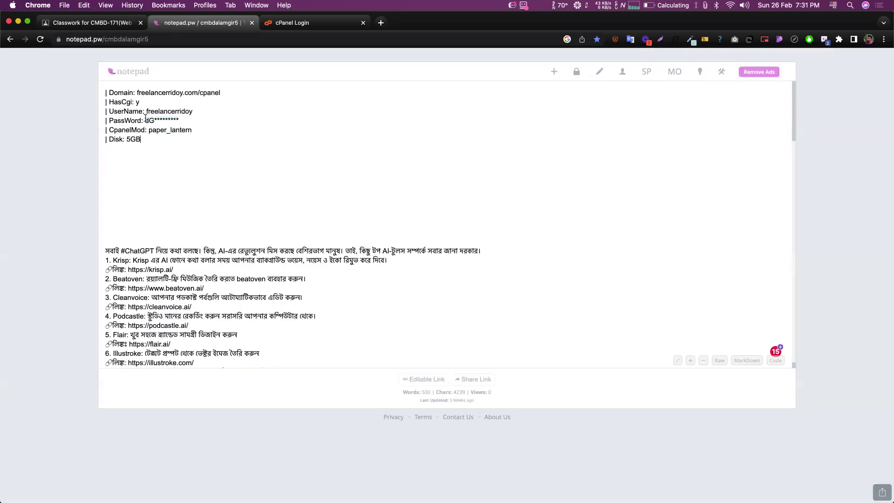
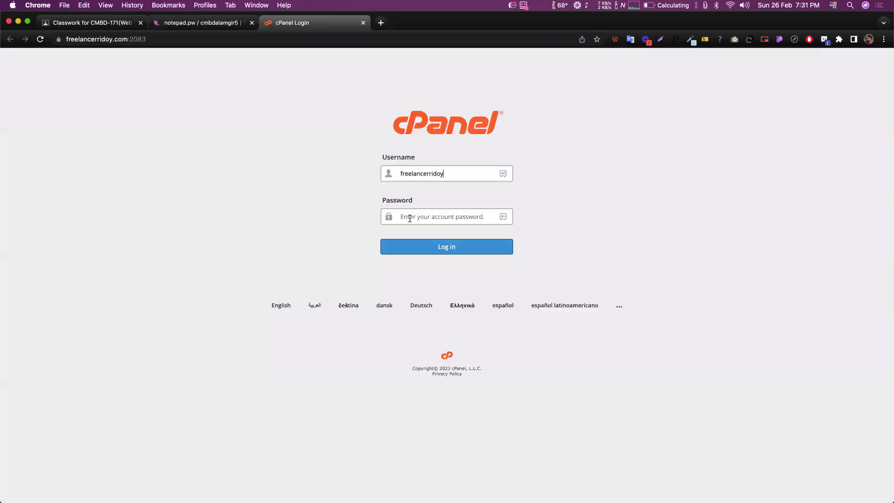
- Paste the account password into the cPanel login form and log in
key("super+v")
left_click(446, 252)
left_click(445, 248)
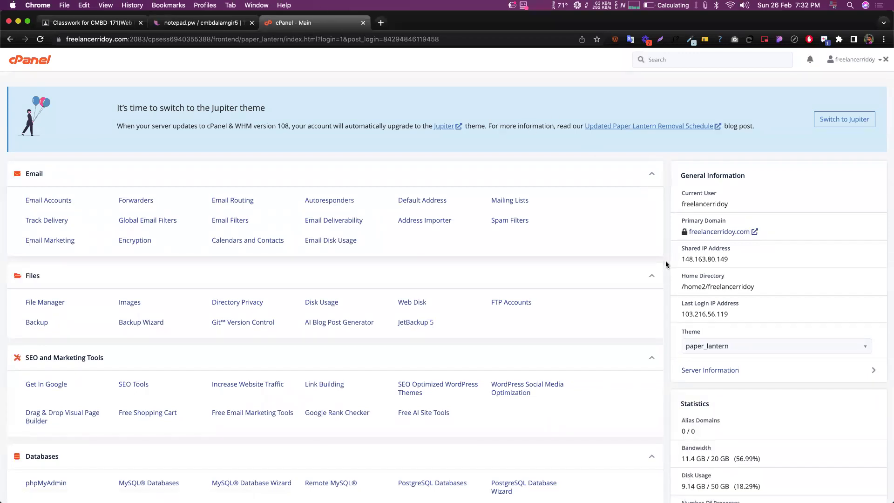
- Copy the freelancerridoy.com domain from the address bar and open a new browser tab
scroll(633, 287, "down", 2)
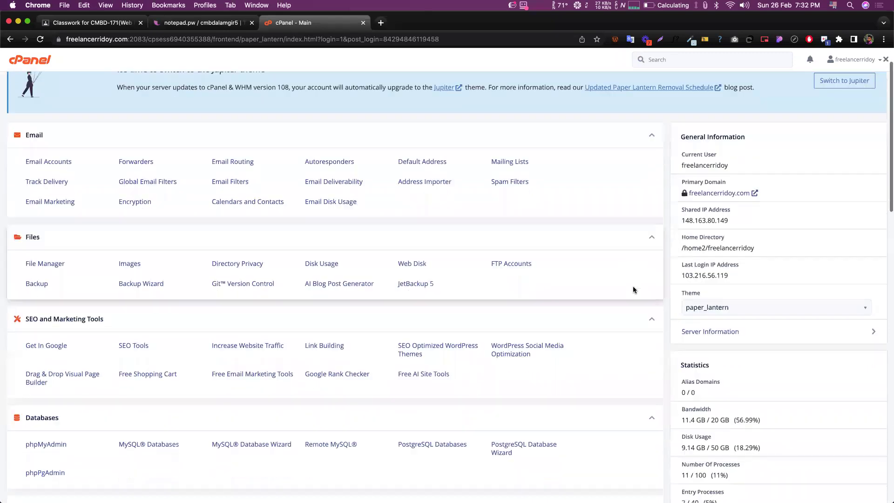
scroll(633, 286, "up", 2)
scroll(665, 217, "down", 3)
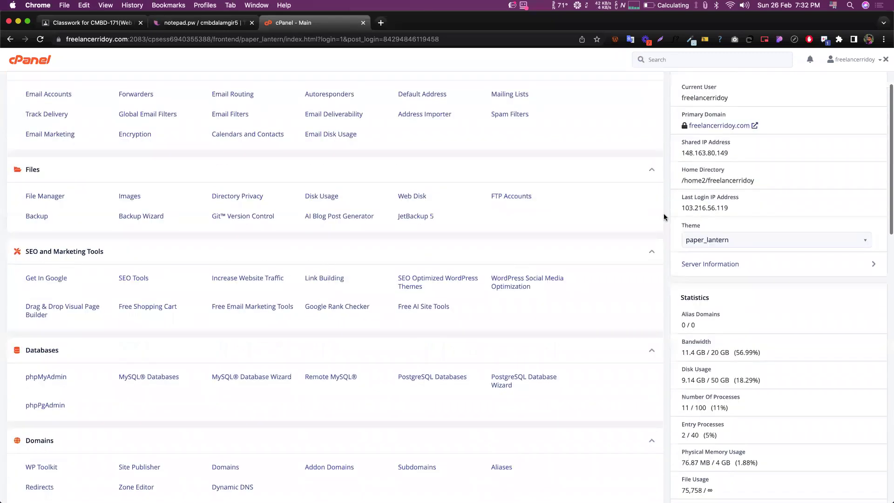
scroll(671, 195, "up", 1)
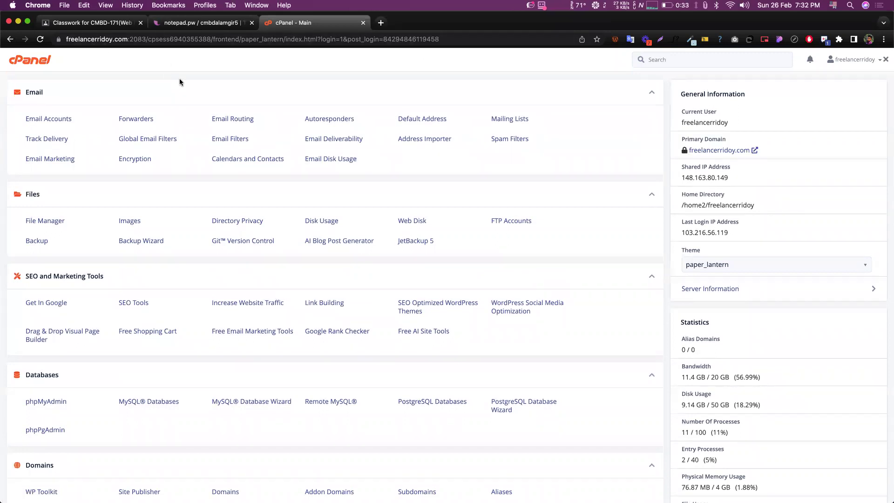
left_click(131, 39)
left_click(131, 40)
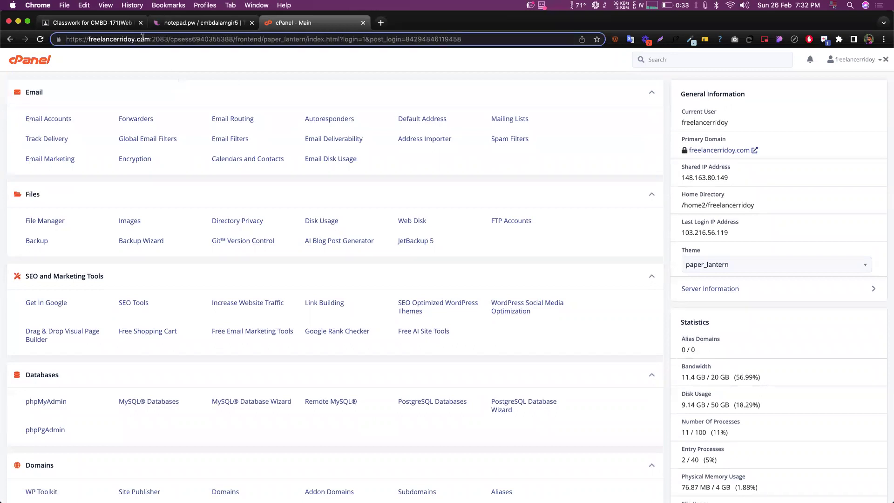
left_click_drag(150, 39, 91, 35)
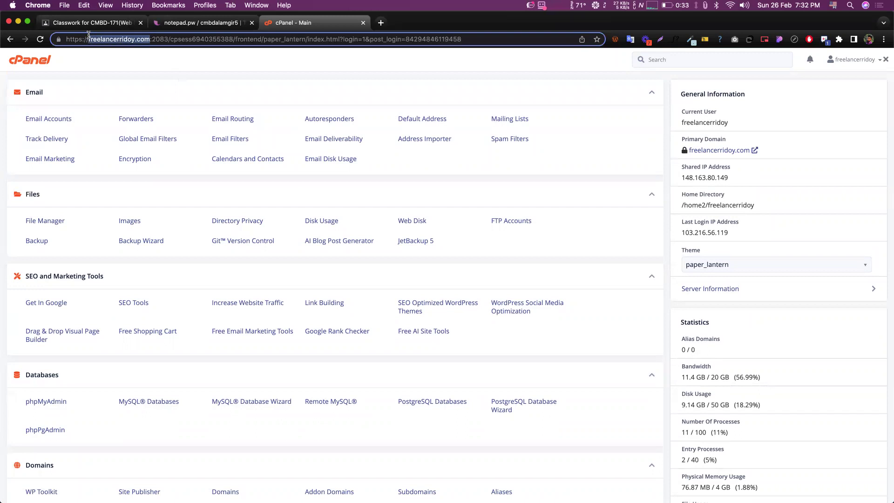
key("super+c")
key("super+t")
- Load freelancerridoy.com in the new tab, then reload it over plain http
key("super+v")
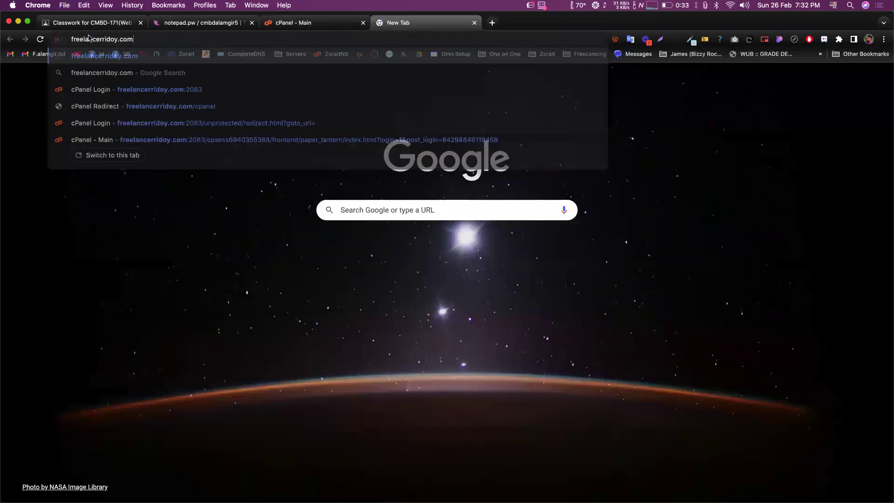
key("Return")
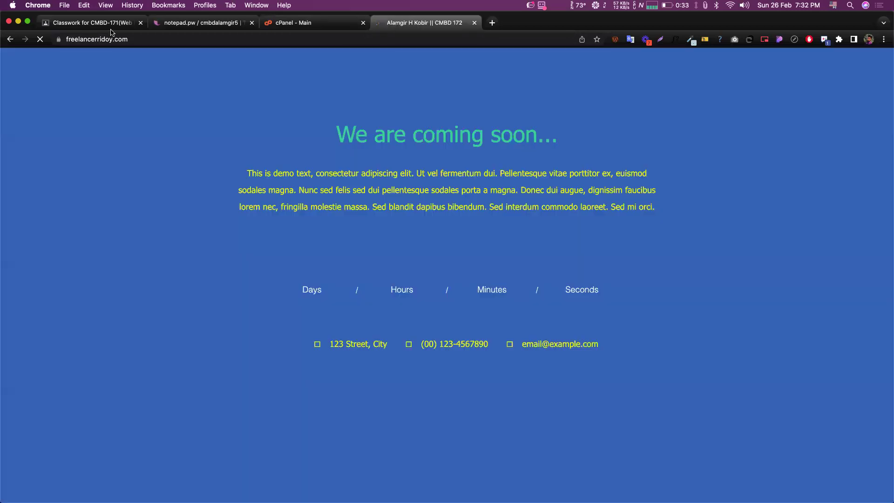
left_click(77, 39)
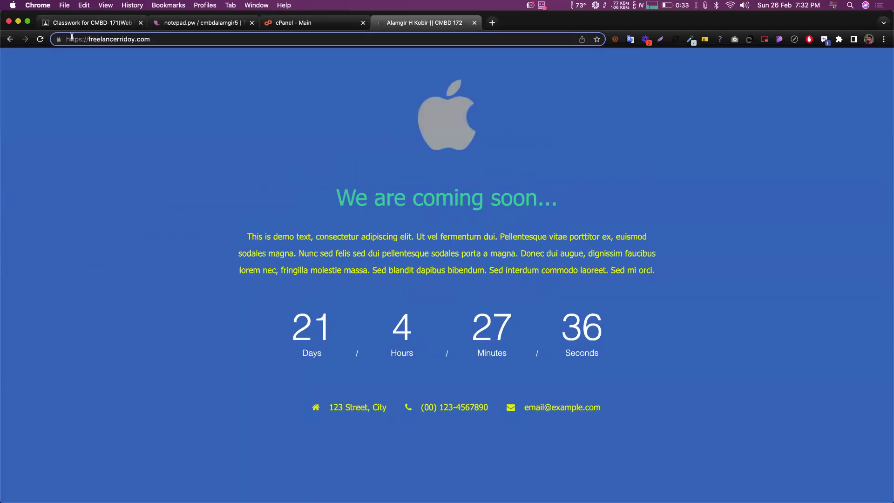
key("BackSpace")
key("Return")
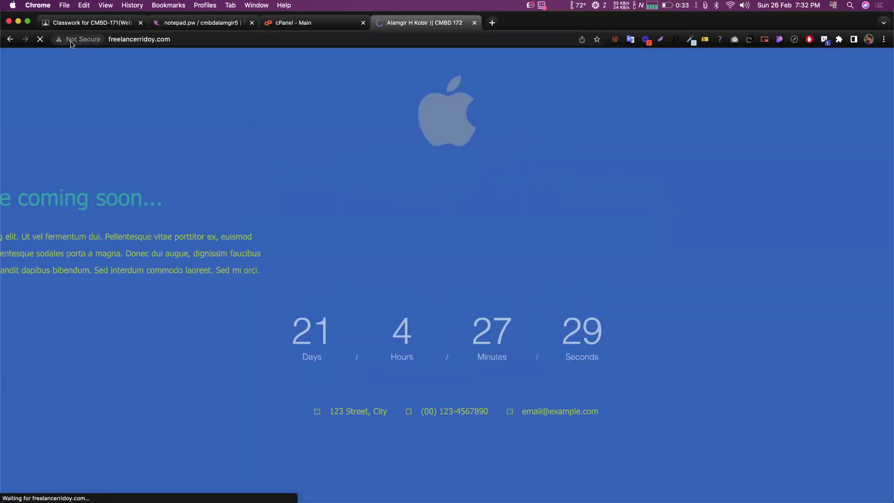
- Compare the coming-soon site with the cPanel dashboard tab, ending on cPanel
left_click(312, 25)
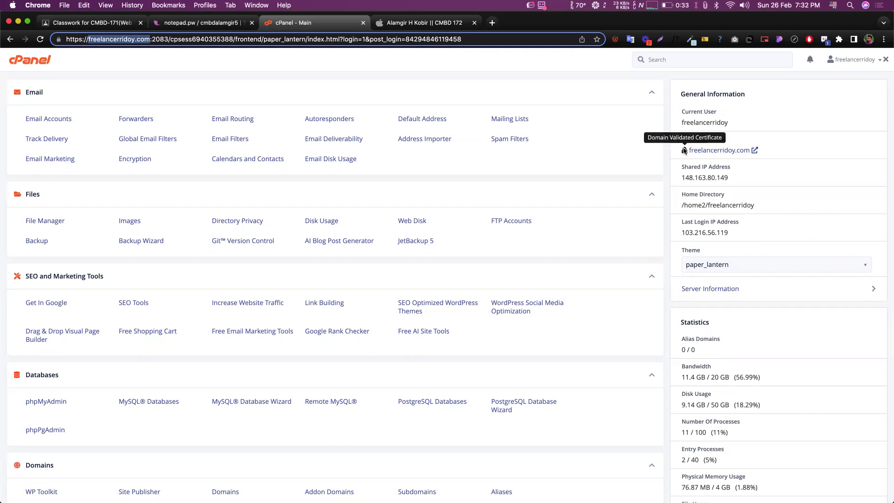
left_click(438, 23)
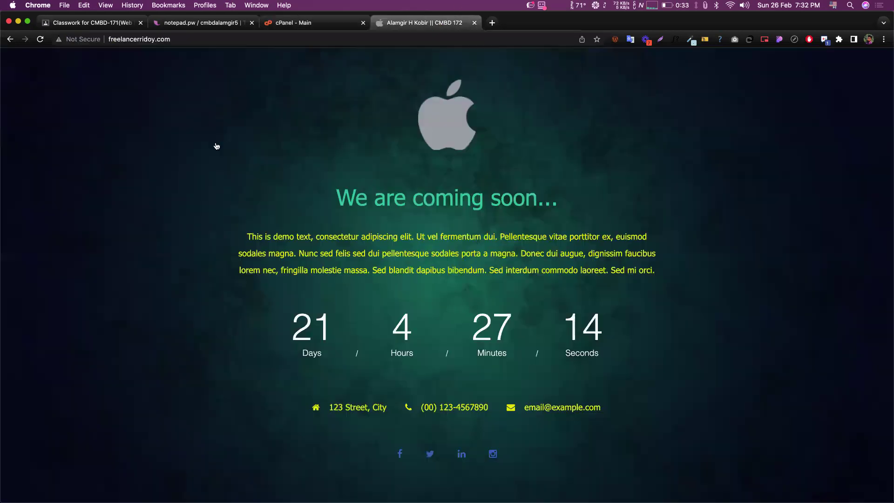
left_click(304, 23)
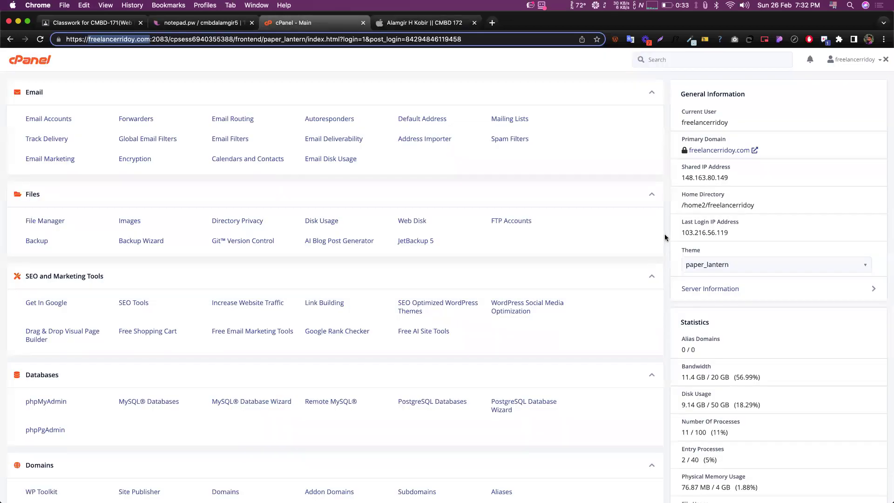
scroll(665, 224, "down", 3)
scroll(664, 224, "down", 4)
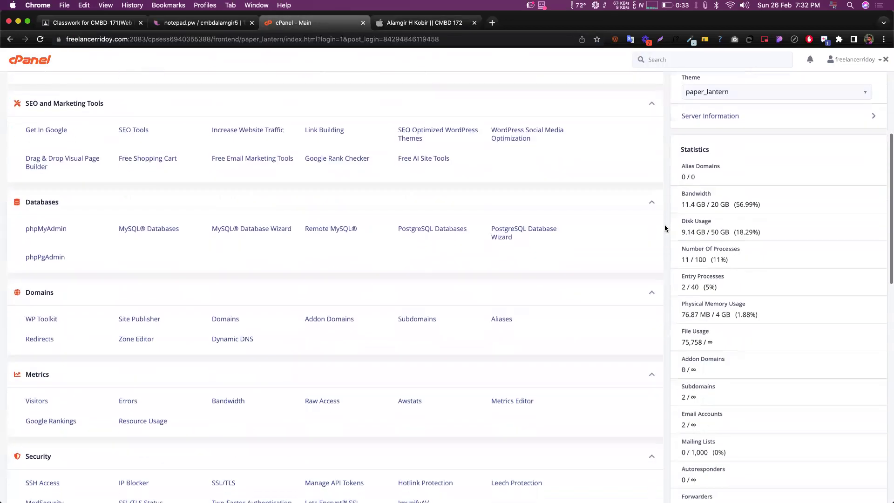
scroll(675, 184, "down", 2)
left_click_drag(681, 165, 722, 176)
left_click(717, 174)
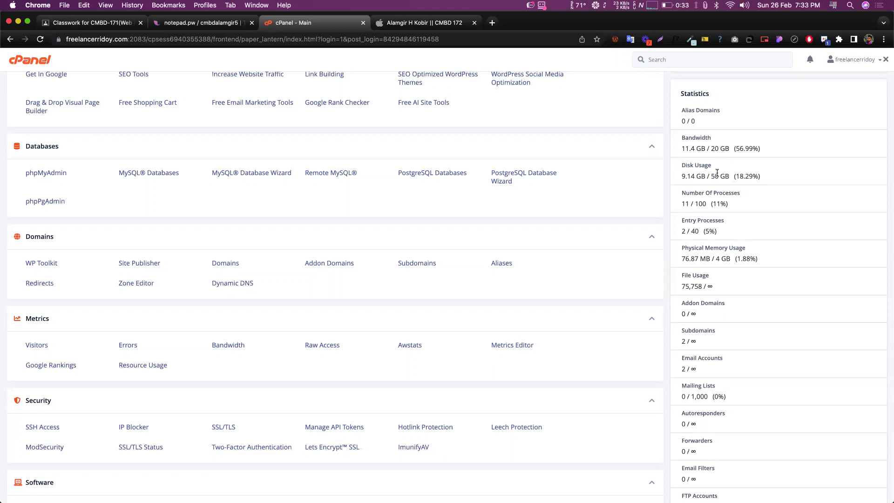
left_click_drag(680, 175, 706, 177)
left_click(724, 173)
left_click_drag(713, 148, 731, 147)
left_click_drag(706, 149, 686, 153)
scroll(703, 220, "down", 3)
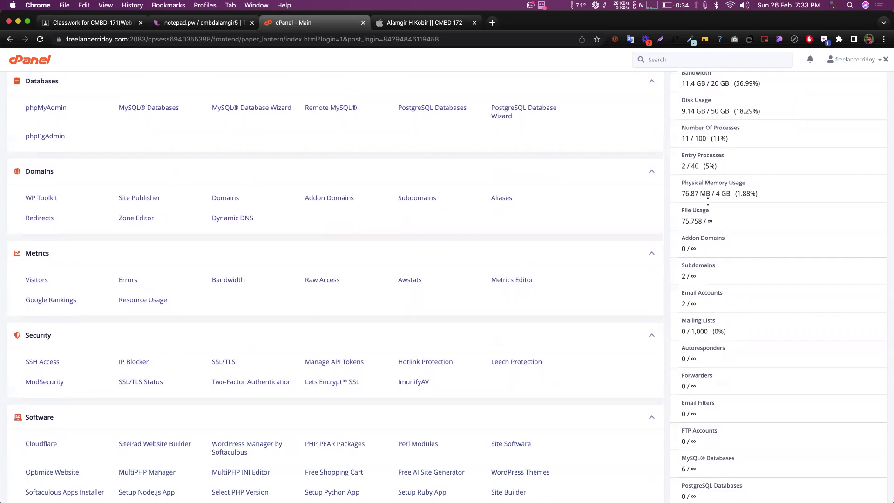
scroll(709, 219, "down", 1)
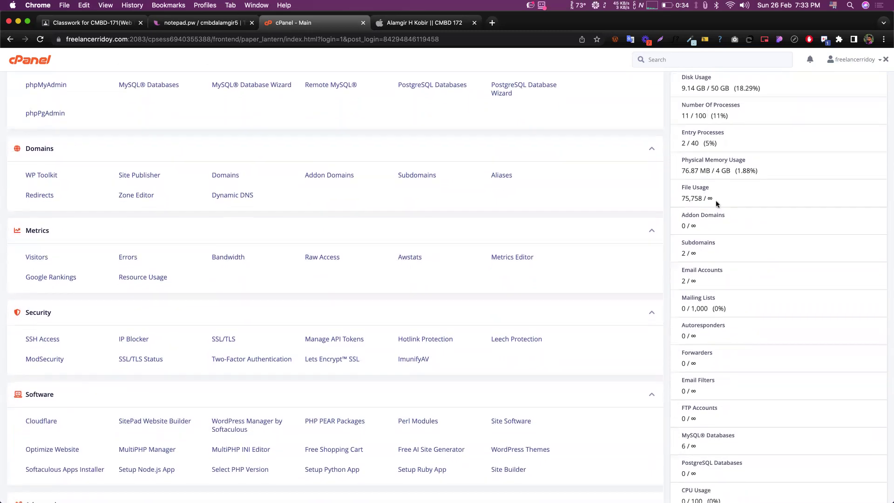
scroll(708, 199, "down", 3)
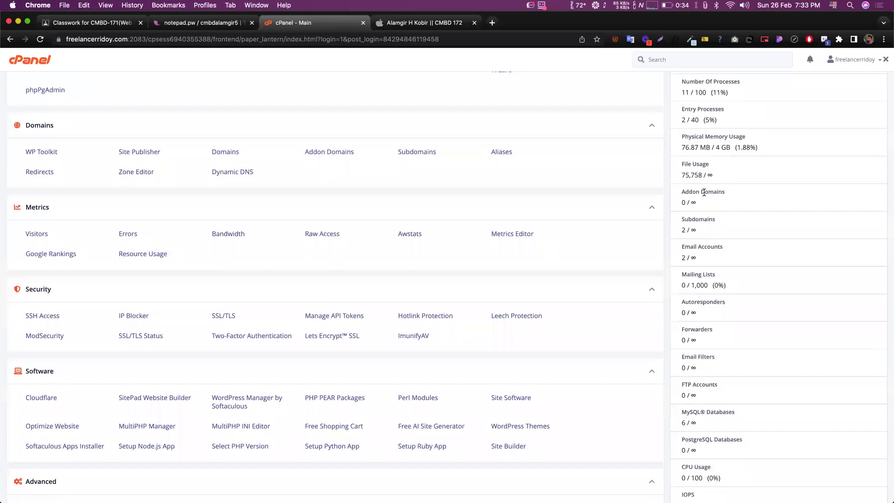
scroll(708, 143, "down", 1)
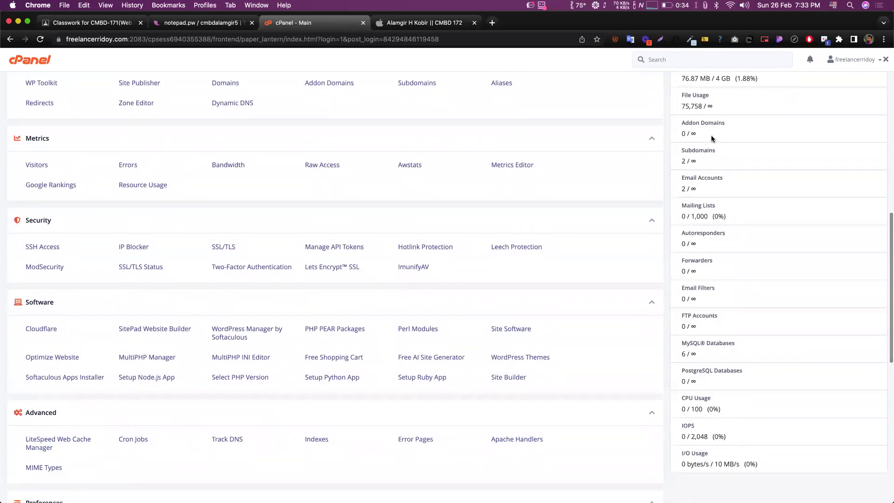
scroll(711, 142, "down", 1)
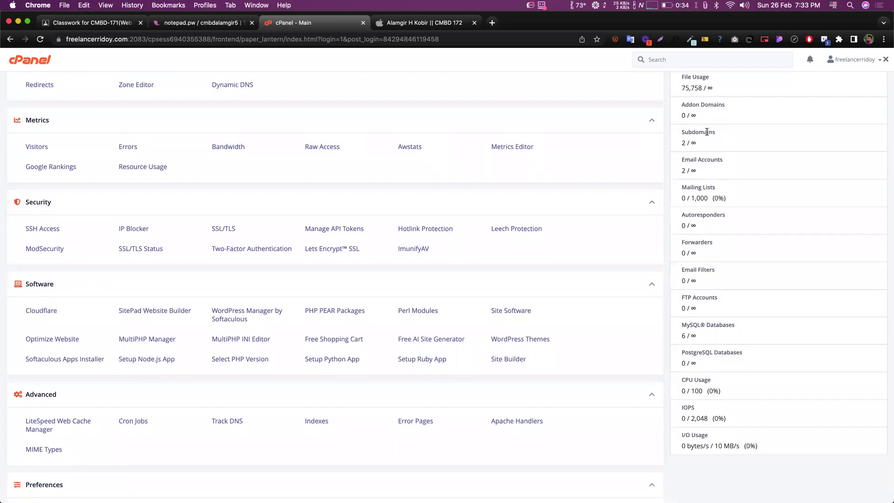
scroll(709, 135, "up", 5)
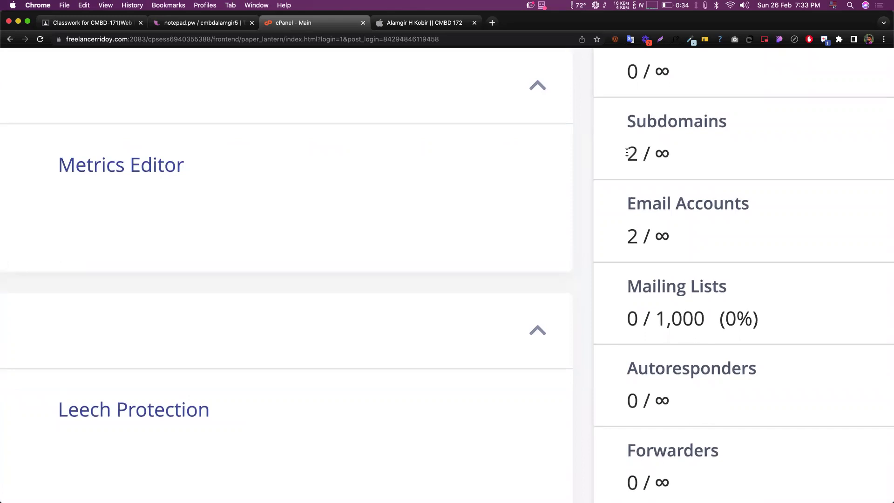
double_click(635, 152)
left_click(660, 157)
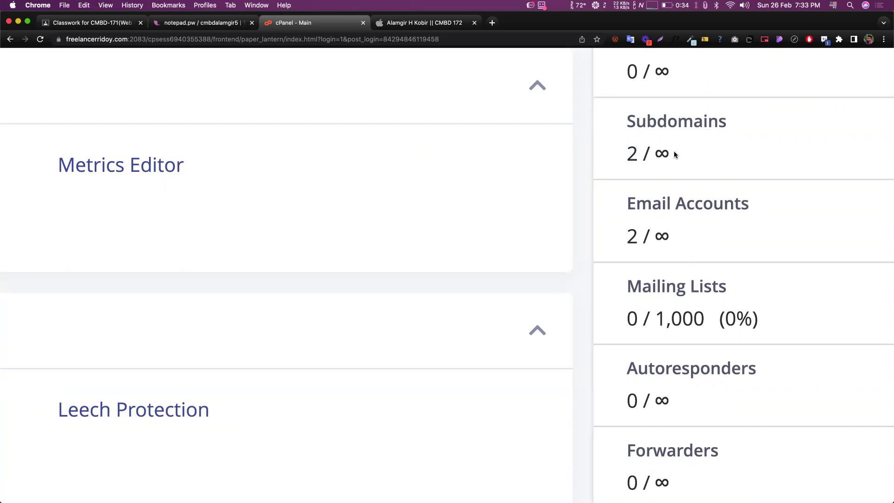
double_click(654, 154)
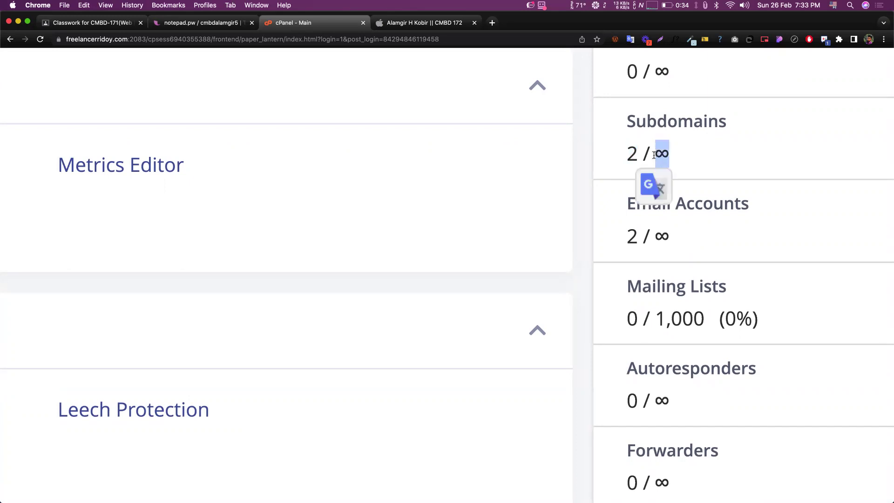
double_click(633, 152)
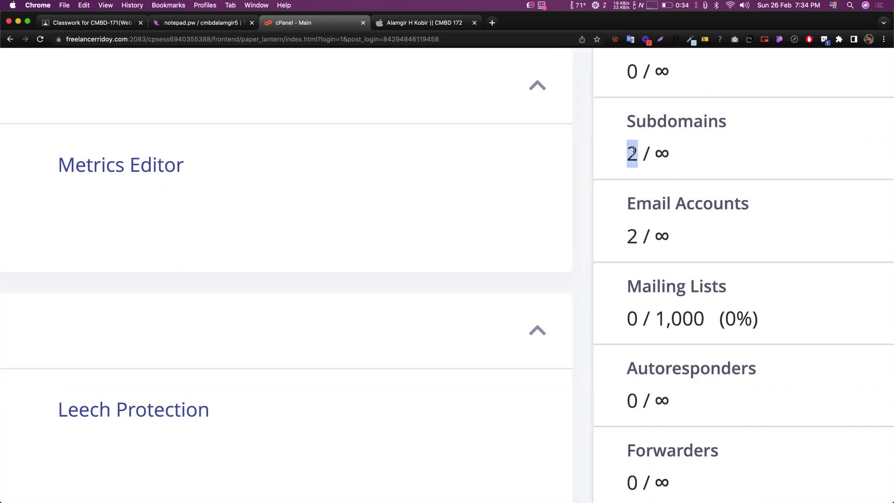
left_click(663, 150)
scroll(661, 150, "down", 3)
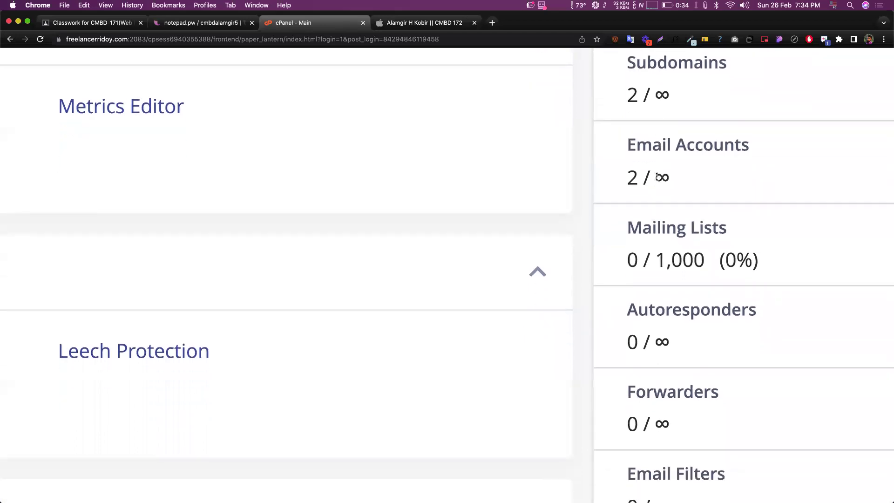
left_click_drag(655, 178, 677, 180)
scroll(677, 180, "down", 5)
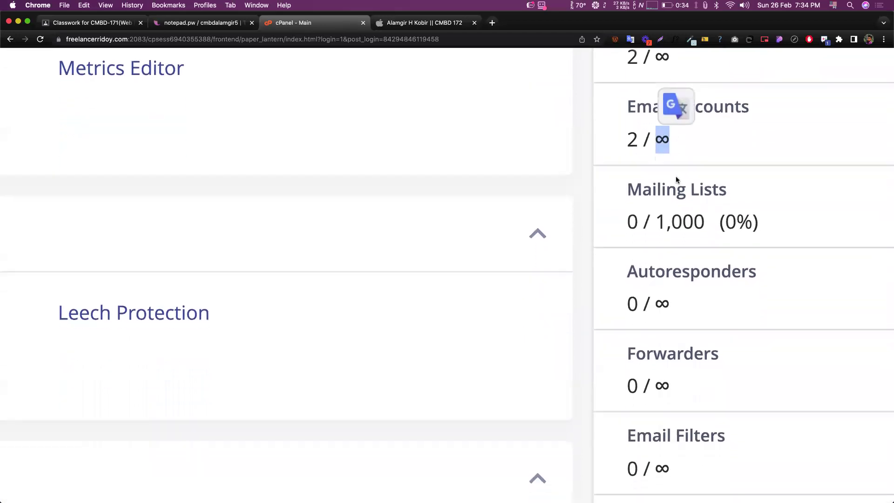
scroll(677, 180, "down", 2)
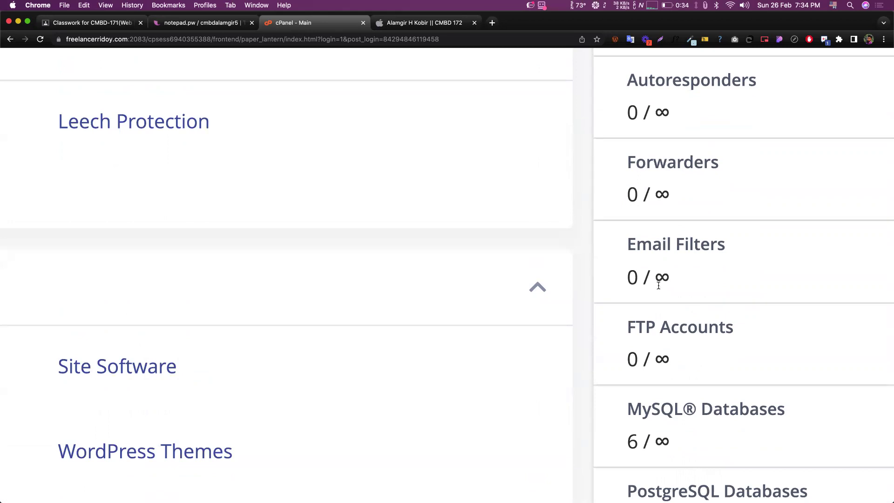
scroll(658, 286, "down", 2)
scroll(664, 300, "down", 1)
scroll(664, 301, "down", 4)
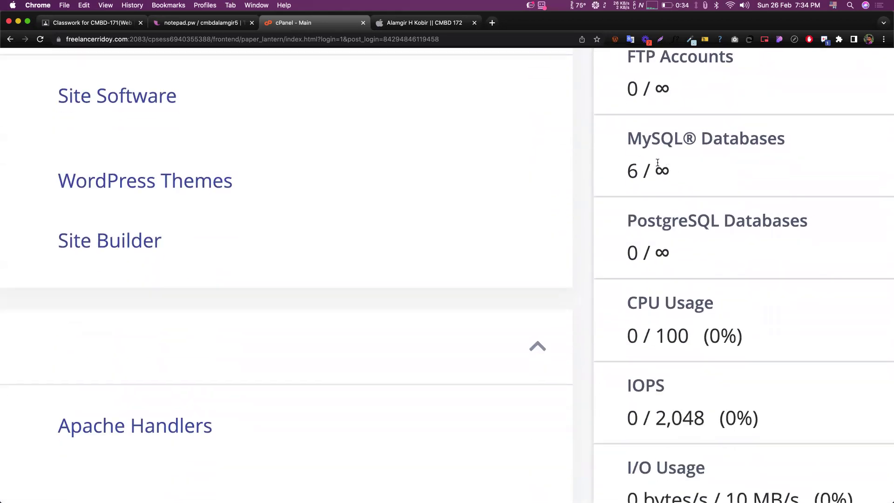
double_click(661, 171)
left_click(693, 174)
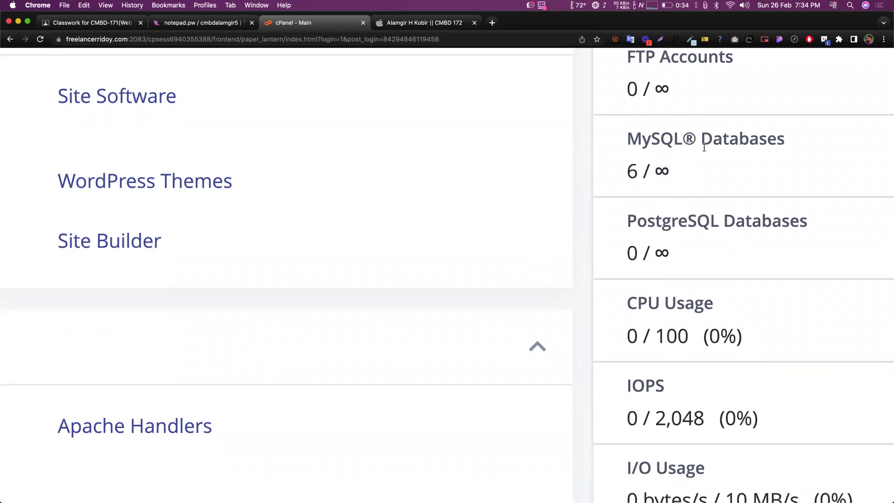
double_click(657, 169)
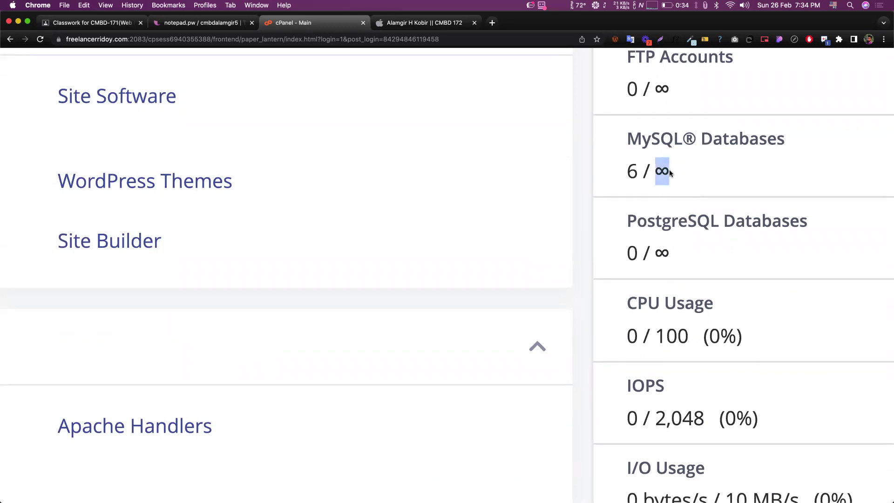
left_click(637, 174)
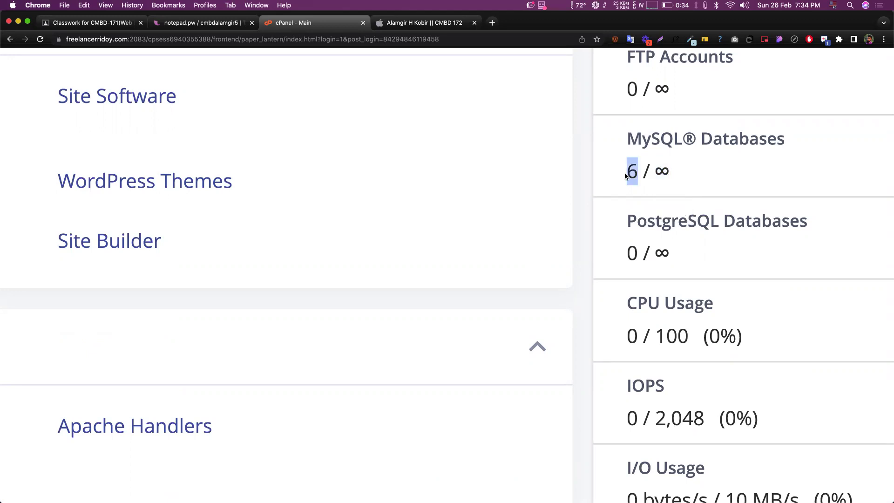
left_click(632, 176)
scroll(632, 176, "down", 5)
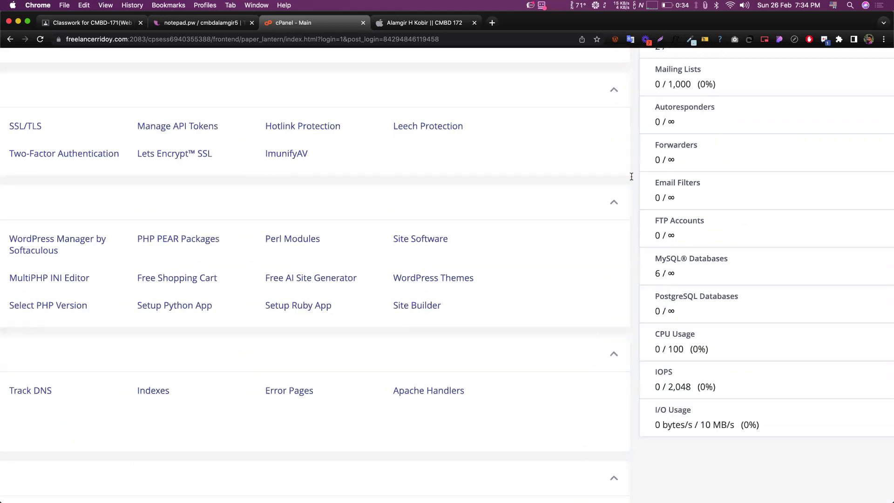
double_click(697, 331)
left_click(733, 321)
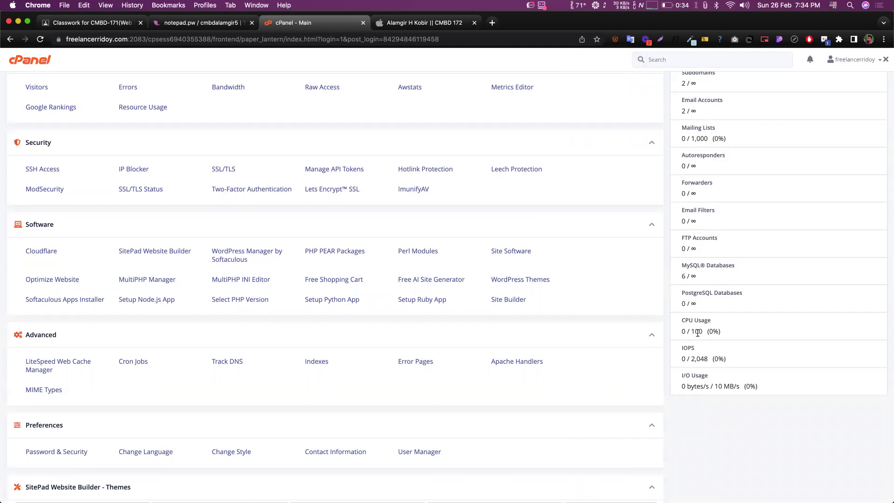
- Switch the cPanel dashboard theme to jupiter
scroll(709, 312, "down", 1)
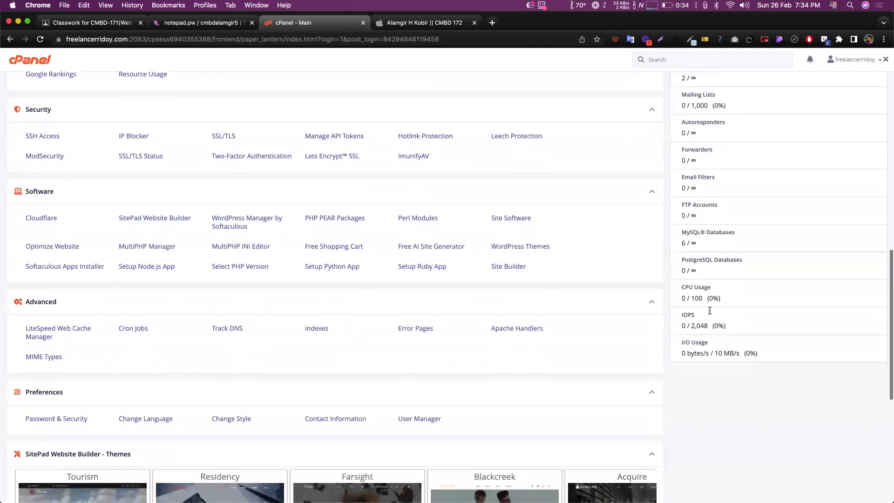
scroll(672, 315, "up", 5)
scroll(672, 314, "up", 8)
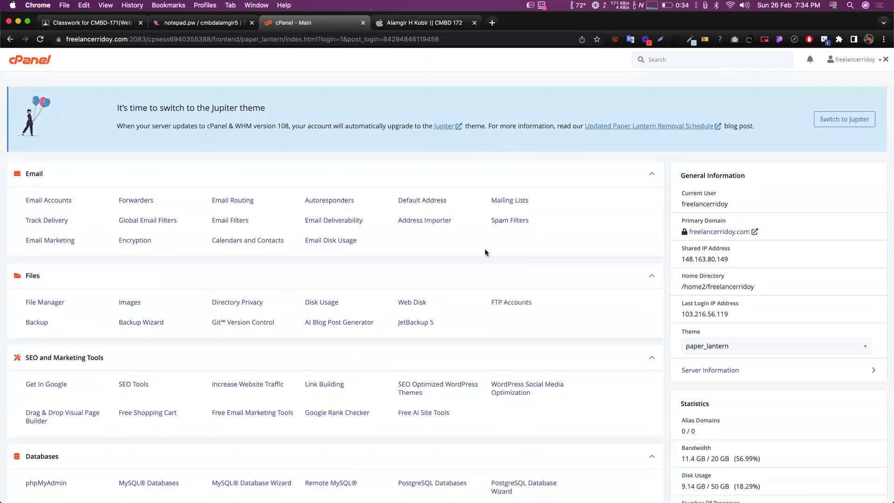
scroll(485, 252, "down", 7)
scroll(486, 250, "down", 4)
scroll(703, 352, "up", 11)
left_click(697, 345)
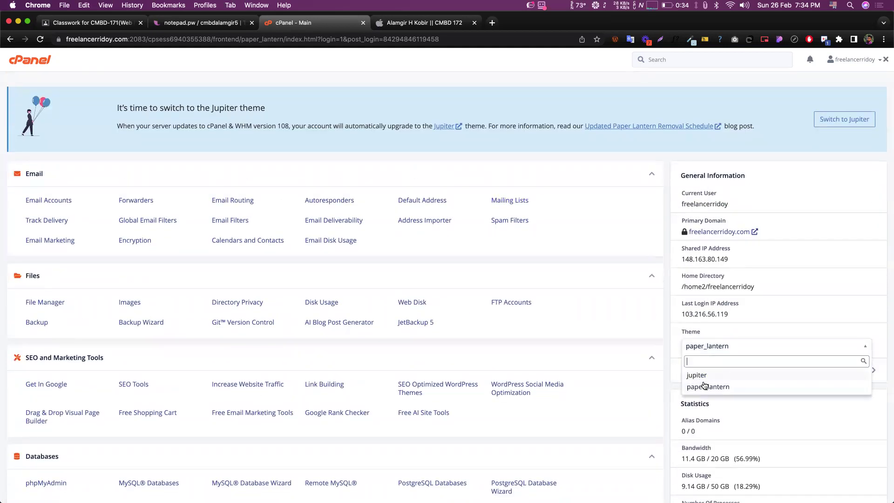
left_click(697, 376)
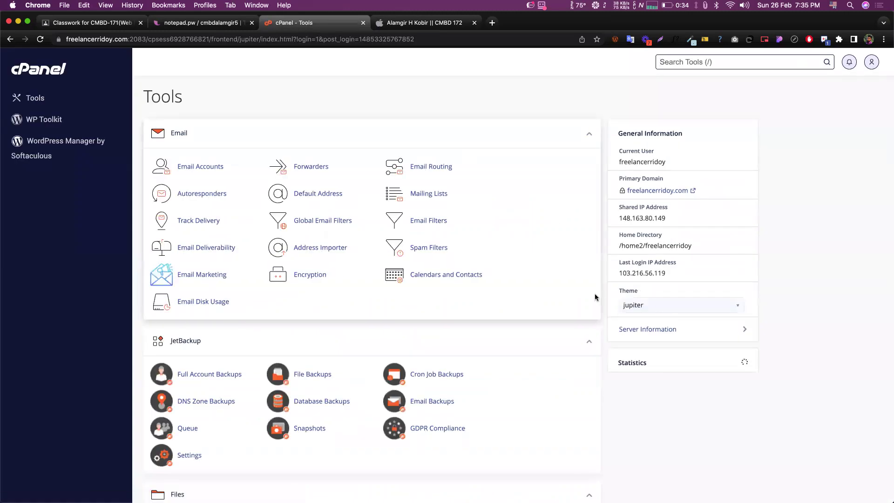
- Switch the dashboard theme back to paper_lantern
scroll(295, 293, "down", 15)
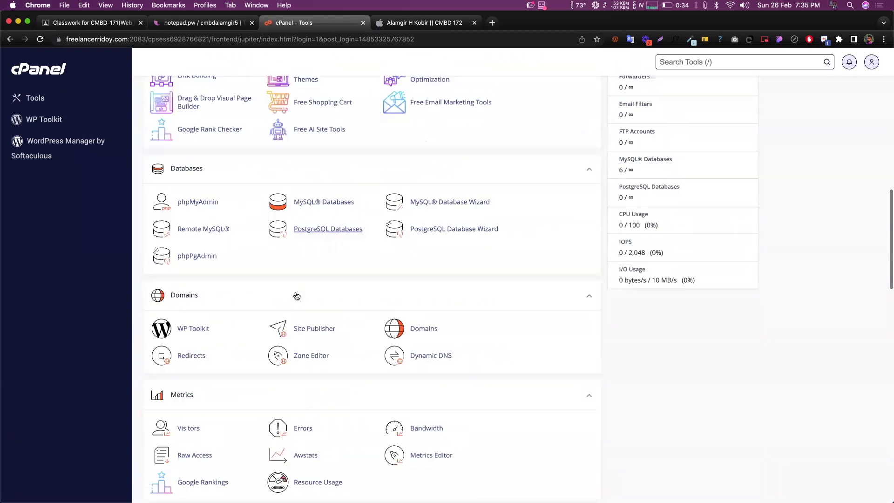
scroll(294, 291, "up", 15)
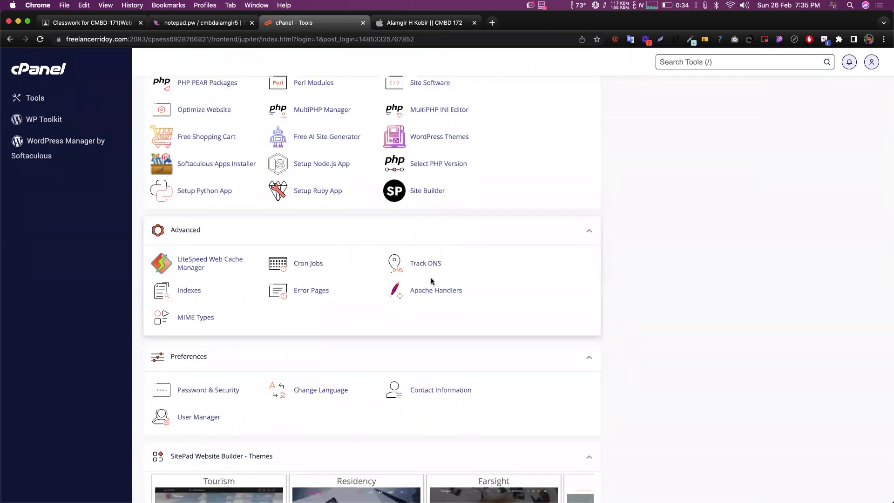
scroll(639, 326, "down", 1)
left_click(652, 306)
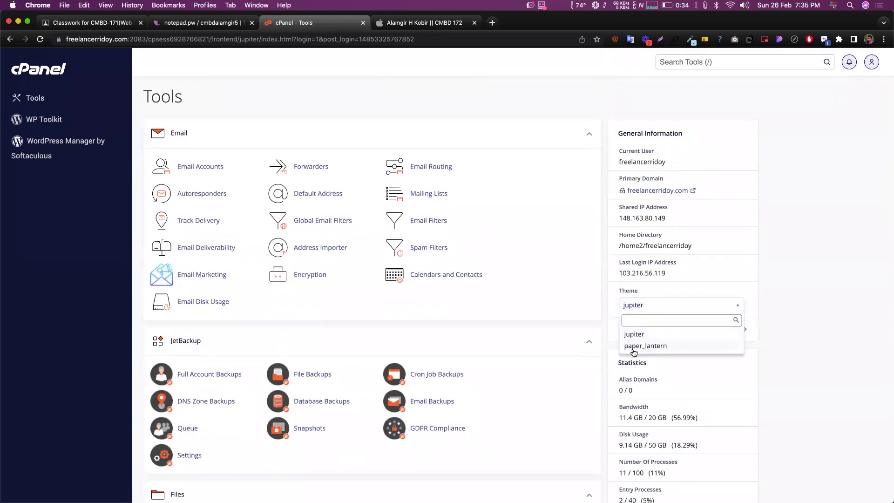
left_click(643, 348)
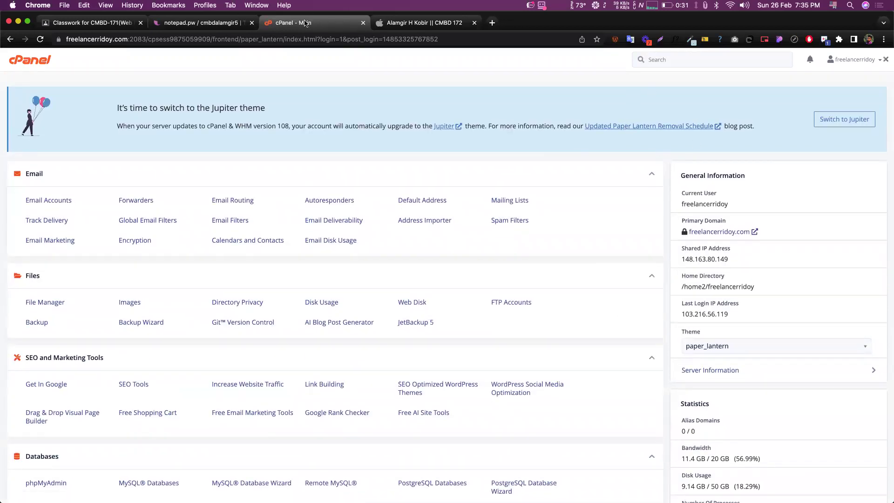
- Check the saved login details in the notepad, then open cPanel's account options menu
left_click(196, 6)
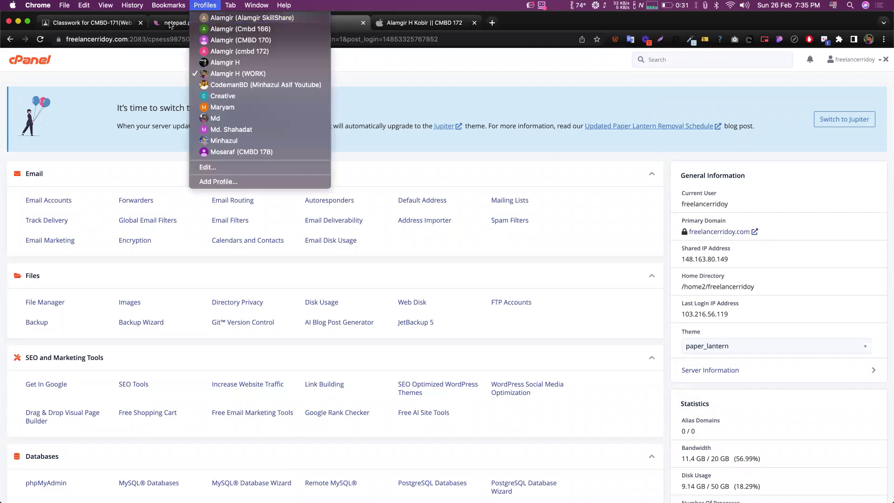
left_click(170, 25)
left_click(170, 25)
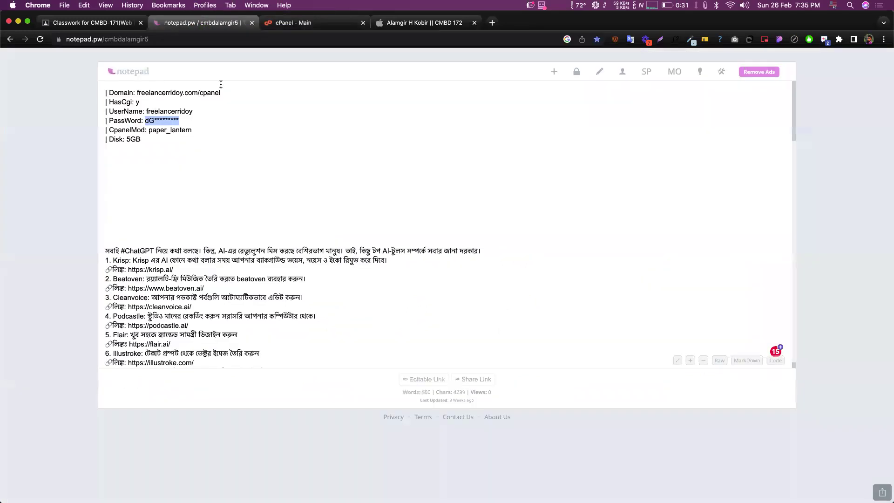
left_click(298, 24)
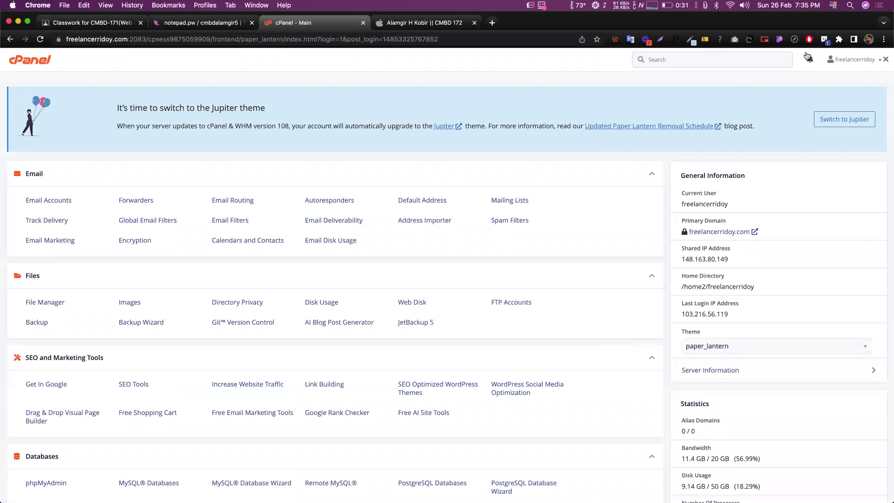
left_click(844, 62)
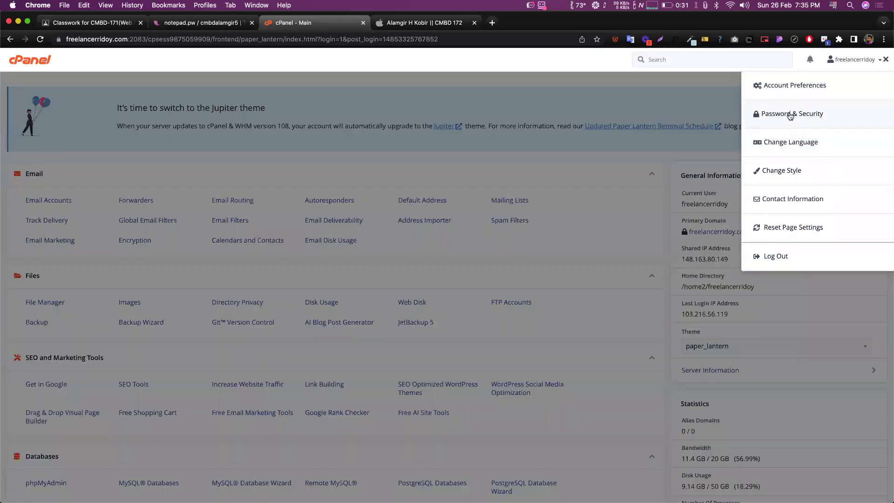
- Enter a new 100/100-strength password under Password & Security, then return to cPanel home
left_click(790, 116)
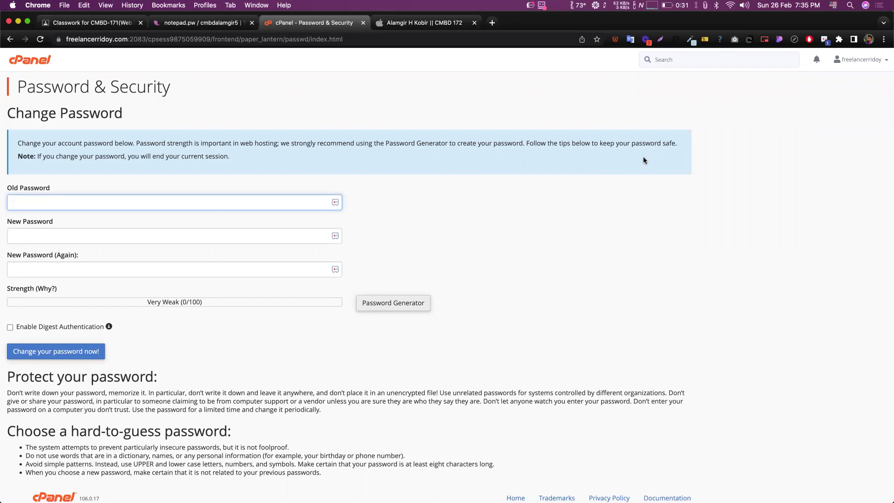
left_click(502, 279)
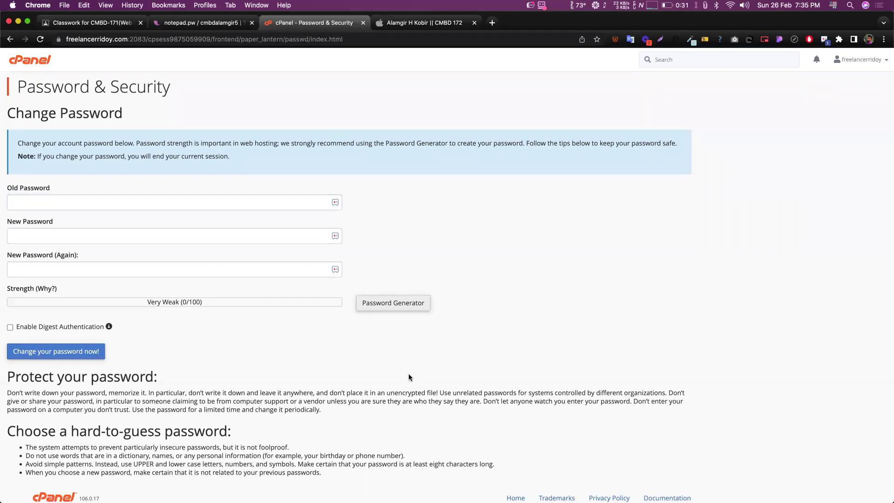
left_click(141, 205)
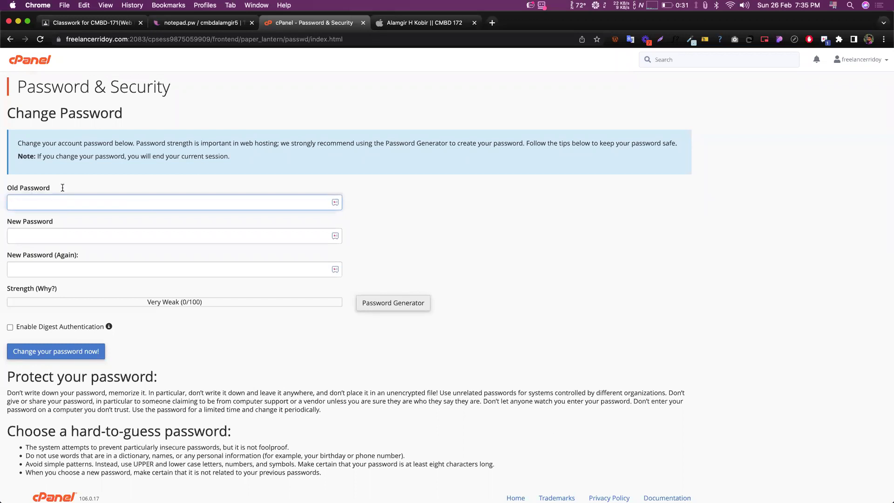
left_click(188, 24)
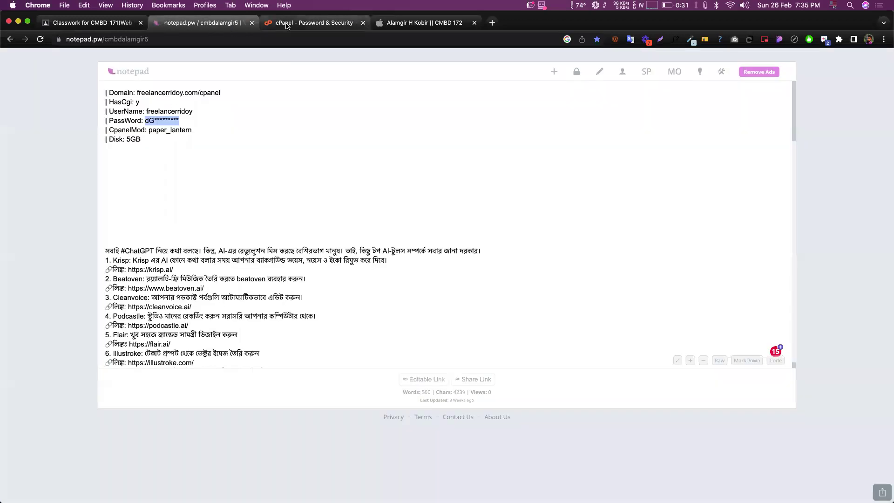
left_click(314, 23)
left_click(27, 234)
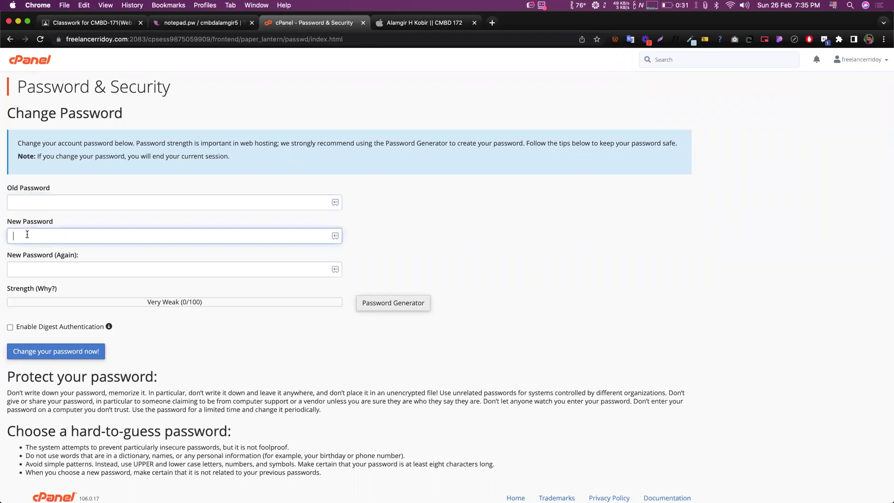
left_click(90, 271)
type("••••••••")
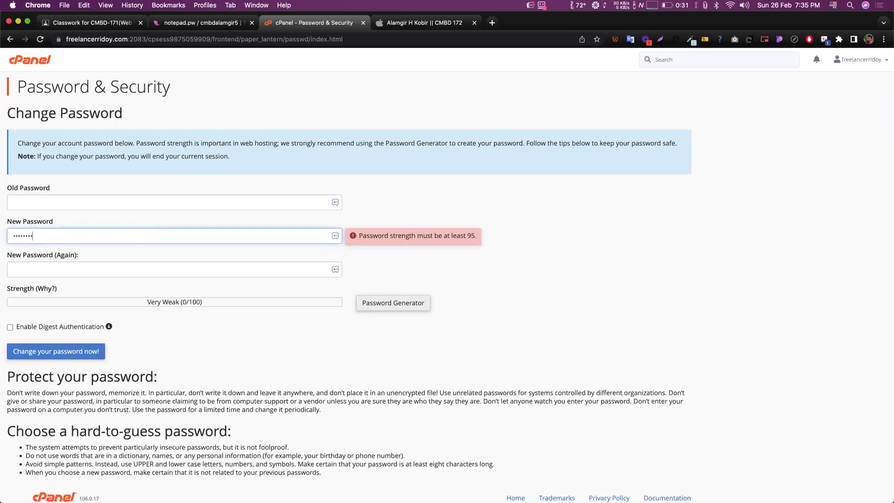
type("••")
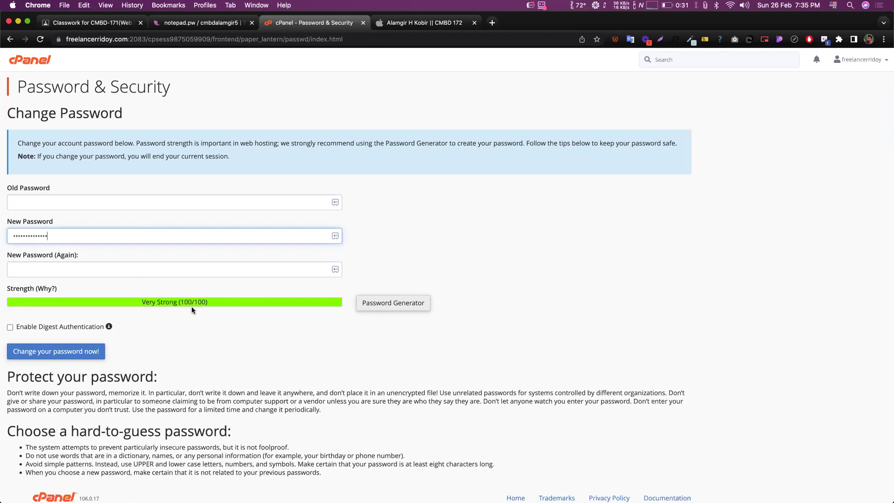
left_click(71, 270)
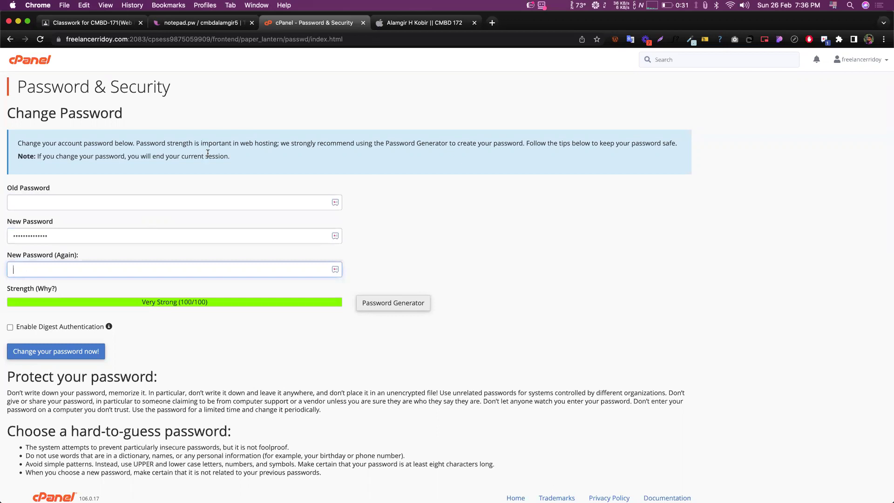
left_click(29, 57)
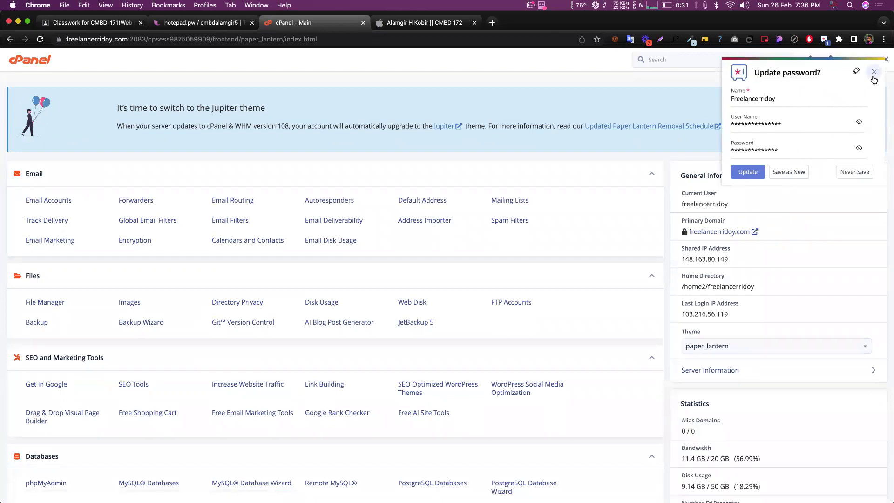
- Dismiss the update-password prompt and open WordPress from the Softaculous Apps Installer
left_click(874, 72)
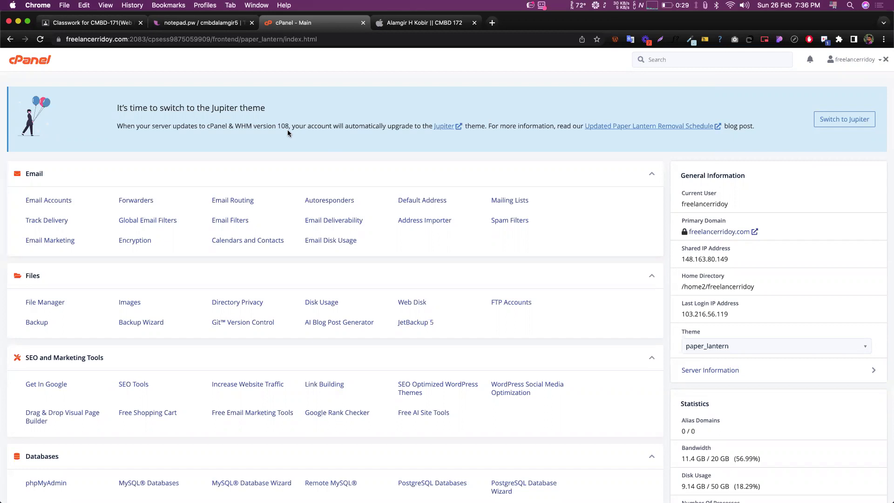
scroll(280, 184, "down", 6)
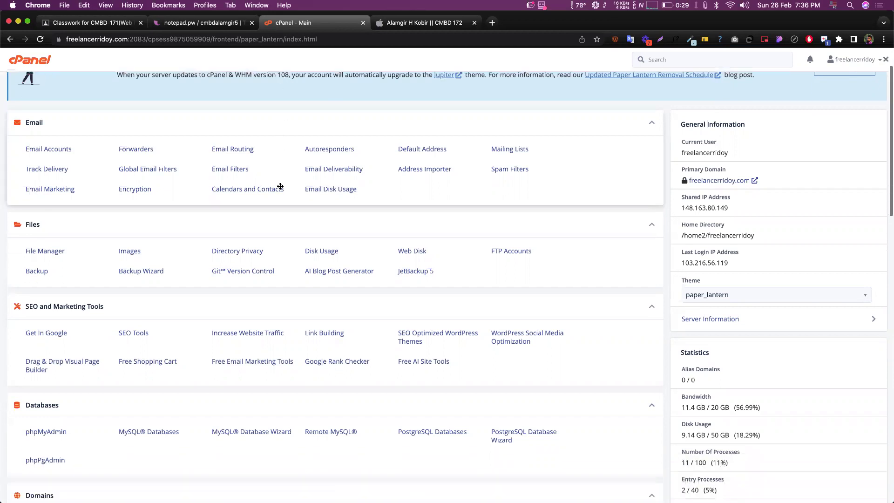
scroll(281, 186, "down", 13)
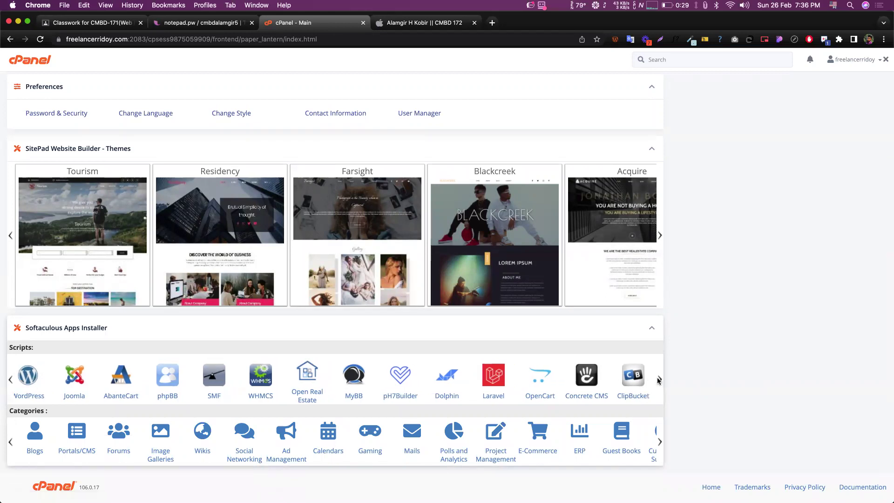
left_click(36, 375)
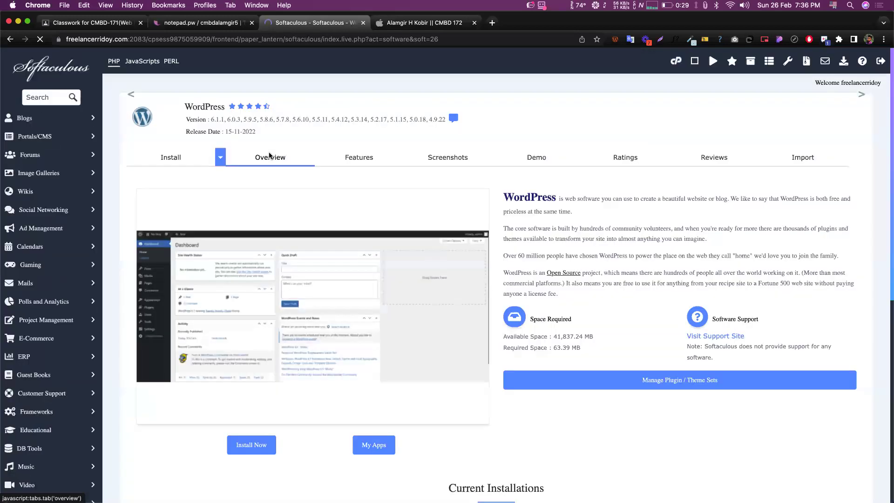
- Review the existing WordPress 6.1.1 installation, then open the Install Now setup form
scroll(392, 135, "down", 1)
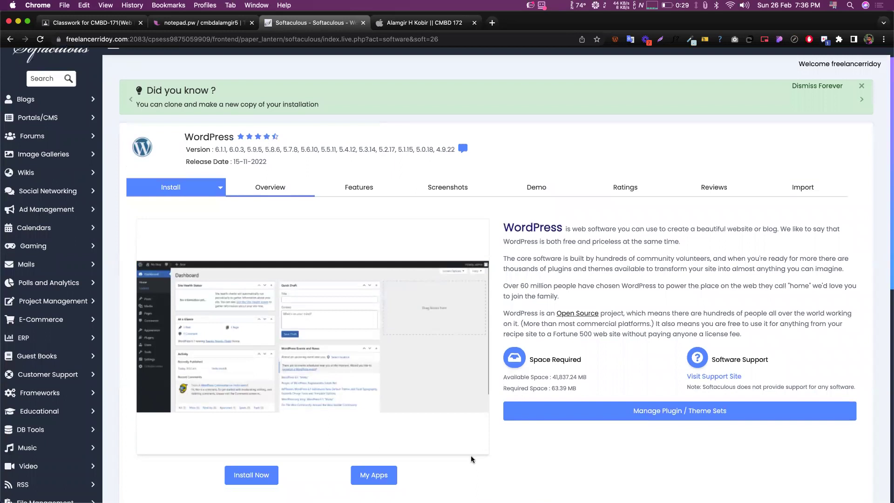
scroll(518, 157, "up", 1)
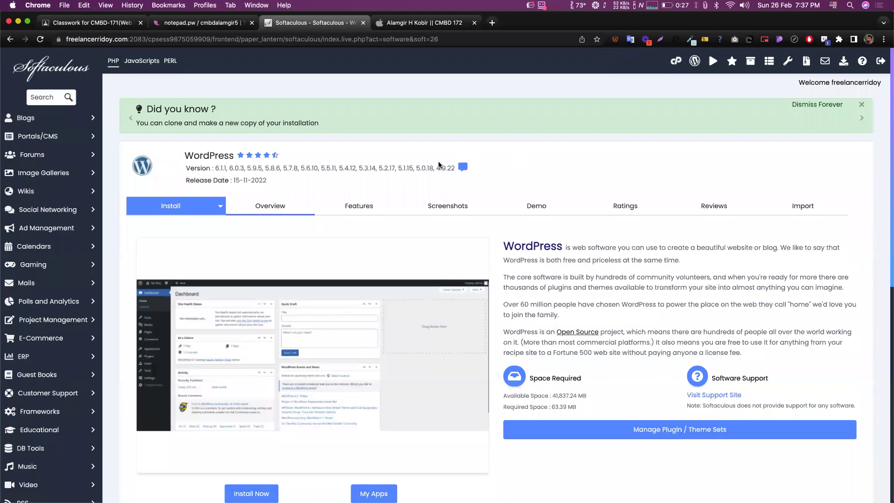
scroll(476, 165, "down", 5)
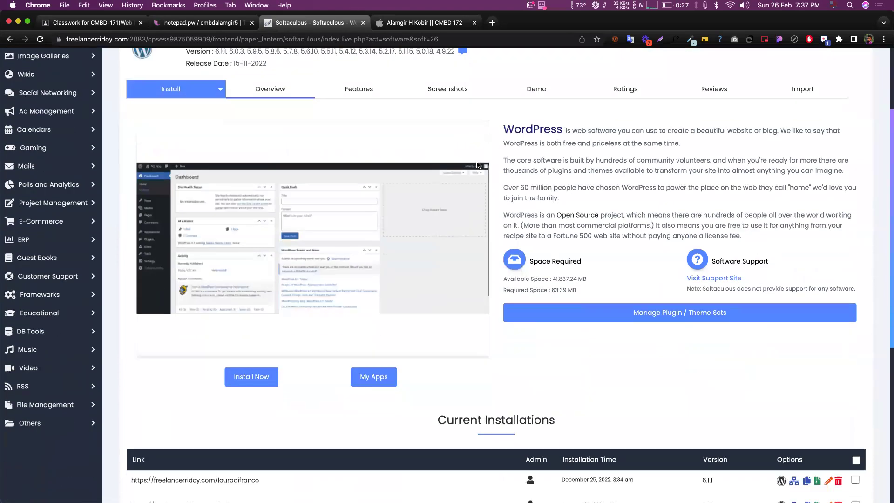
scroll(298, 387, "up", 2)
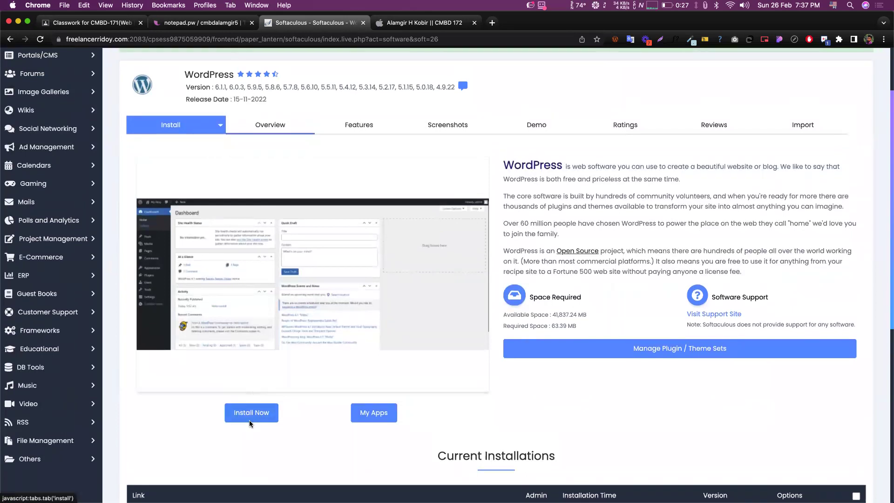
left_click(249, 420)
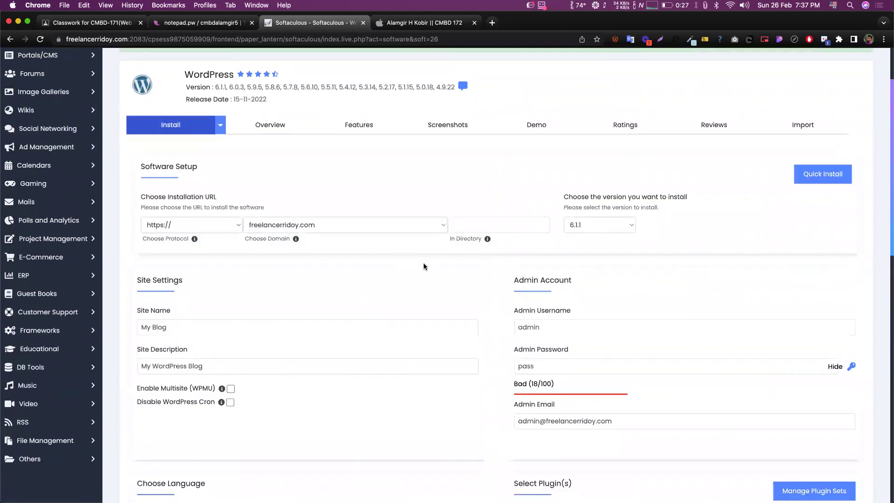
- Zoom in on the install form and inspect the admin username, password and email fields
key("super+equal")
key("super+equal")
key("super+equal")
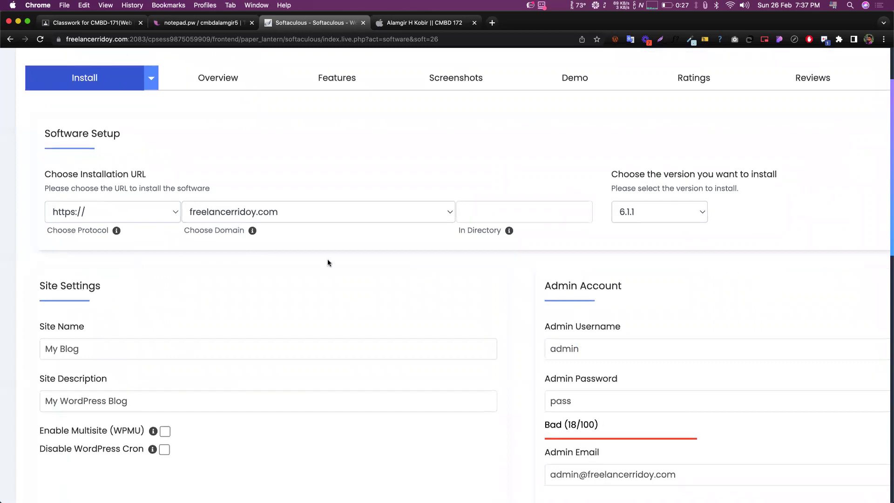
scroll(496, 285, "down", 5)
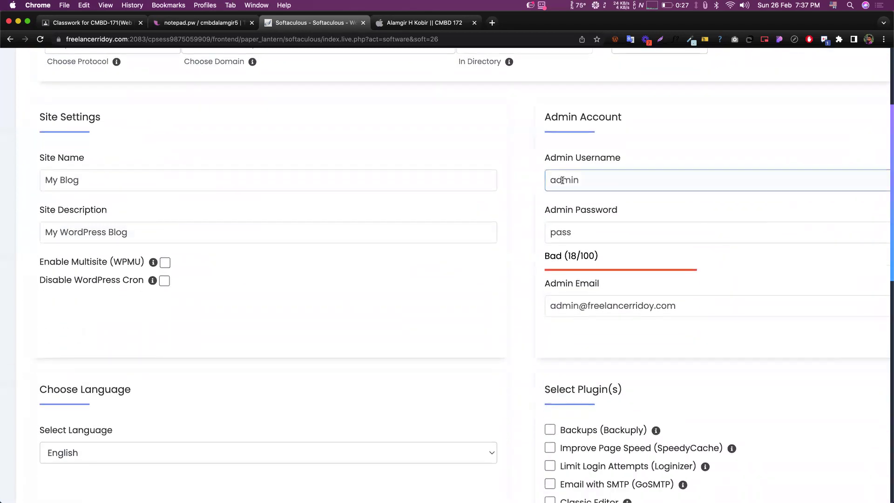
scroll(571, 266, "up", 1)
left_click(562, 210)
double_click(562, 210)
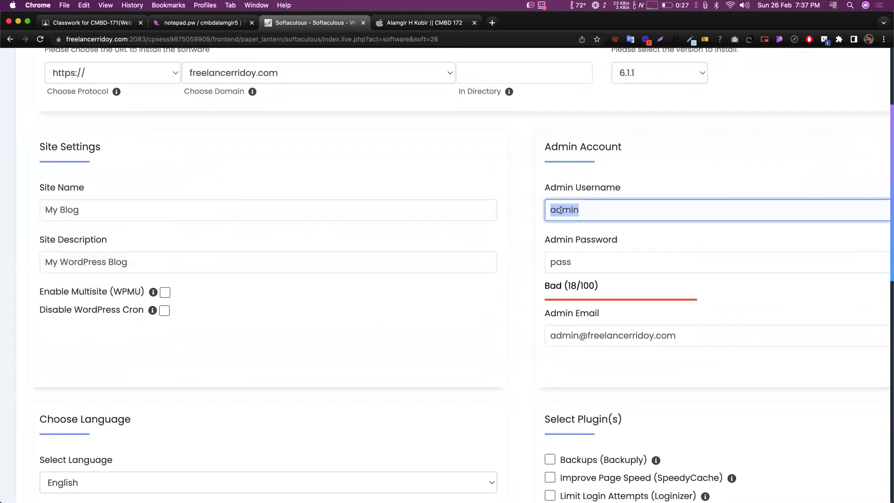
left_click(561, 264)
double_click(561, 263)
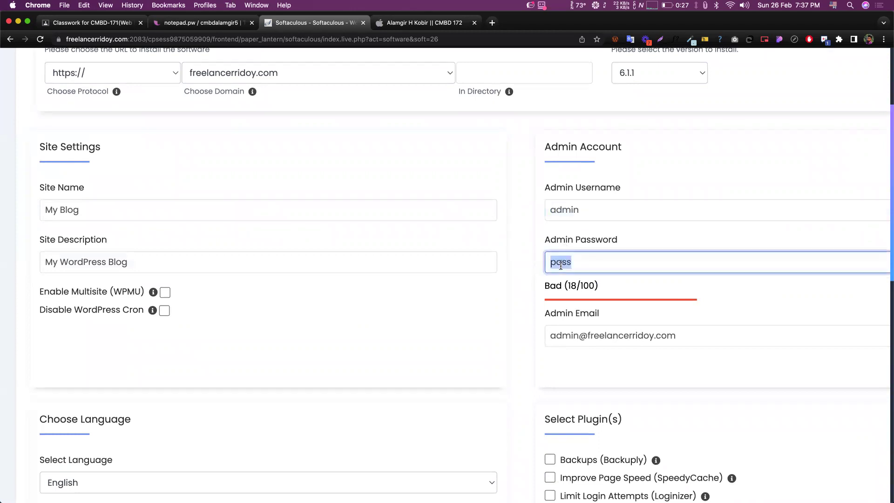
triple_click(571, 331)
left_click(604, 334)
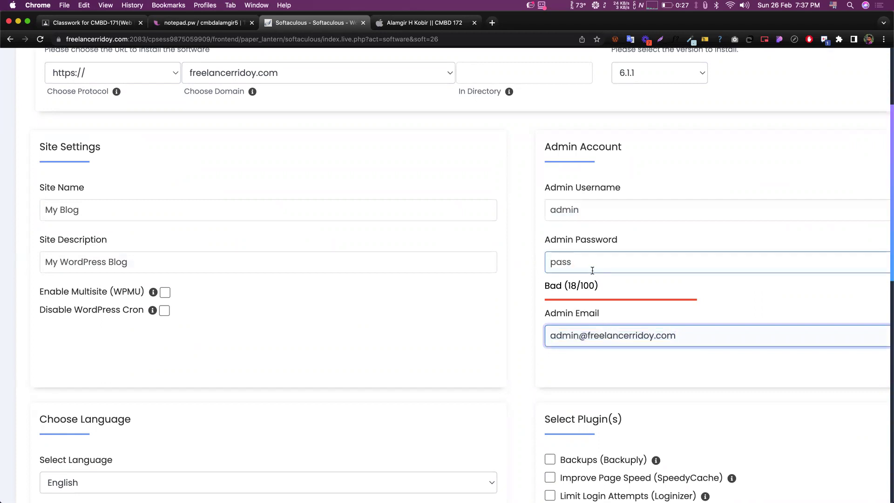
- Set the admin username to 'admin' and enter a new, masked admin password
double_click(561, 211)
type("admin")
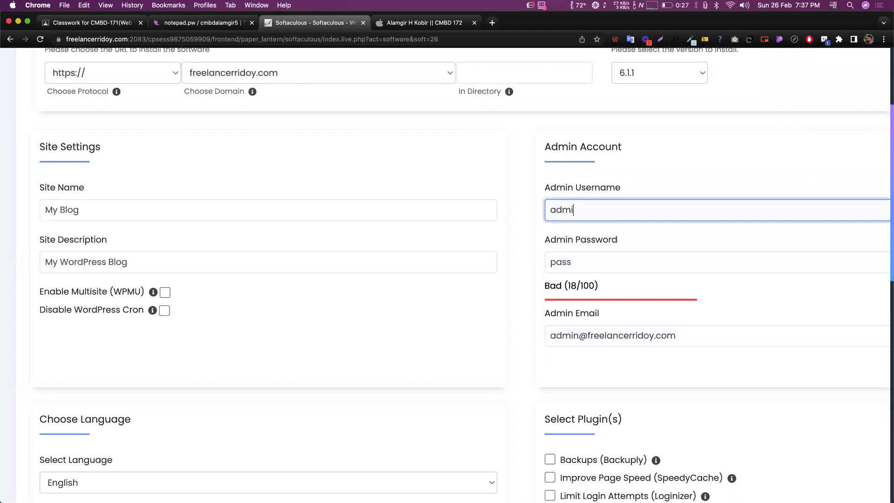
left_click(561, 260)
double_click(561, 259)
type("pass")
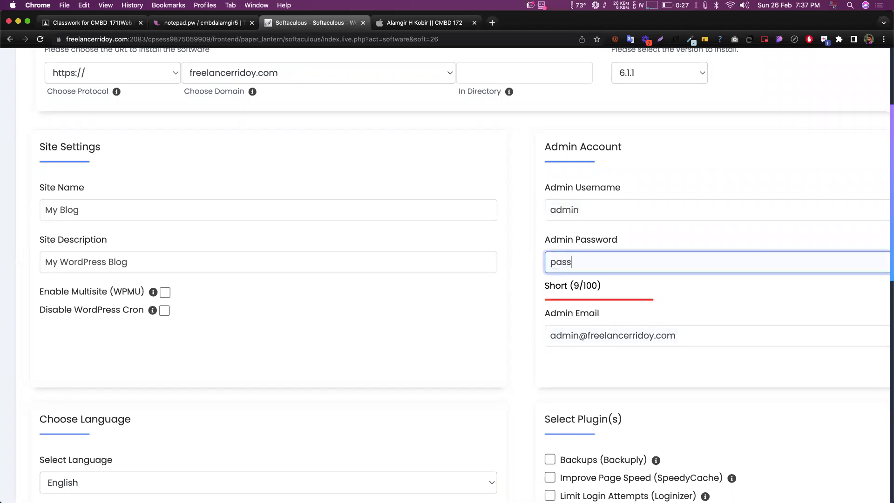
scroll(561, 260, "right", 1)
scroll(810, 263, "right", 4)
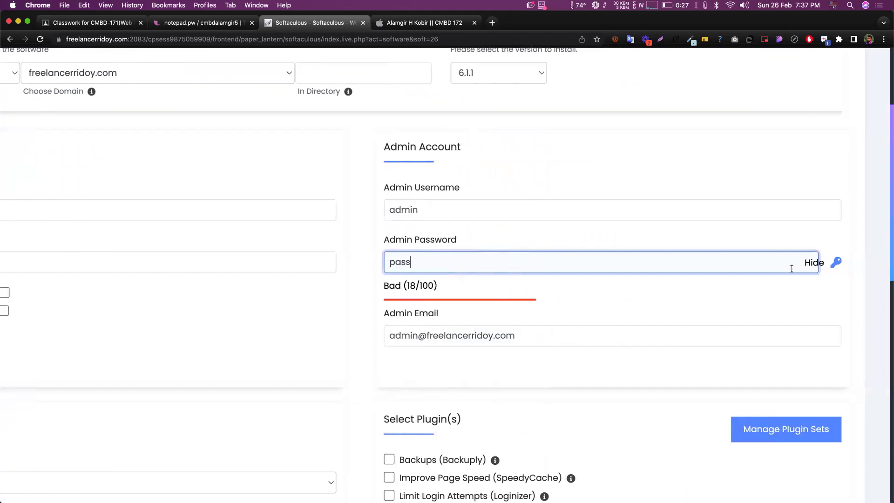
left_click(814, 263)
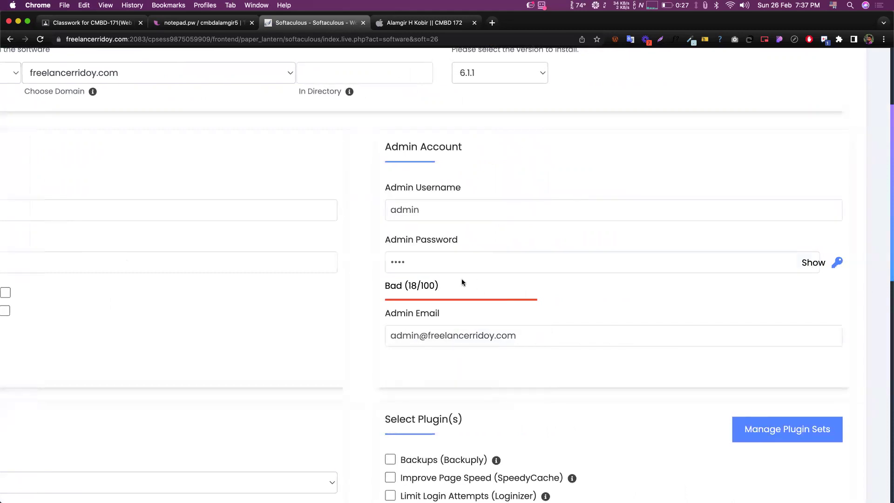
- Replace the admin email with the site owner's Gmail address
scroll(462, 279, "down", 2)
left_click(427, 287)
triple_click(427, 288)
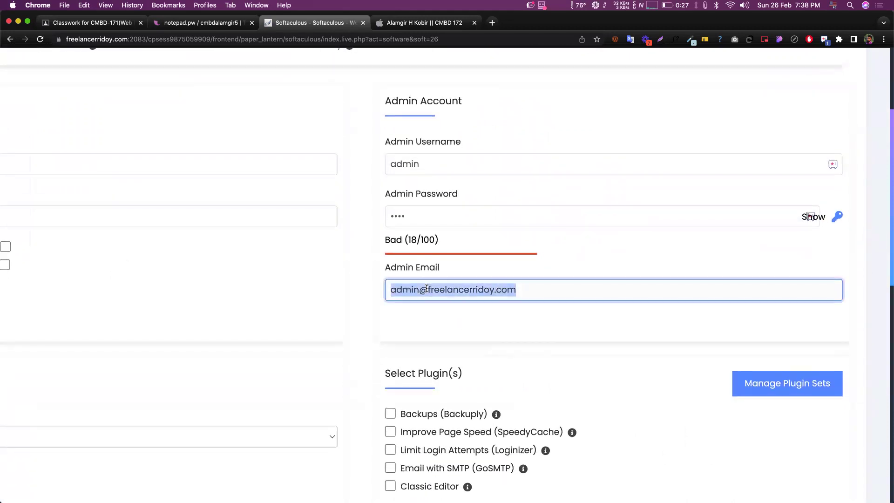
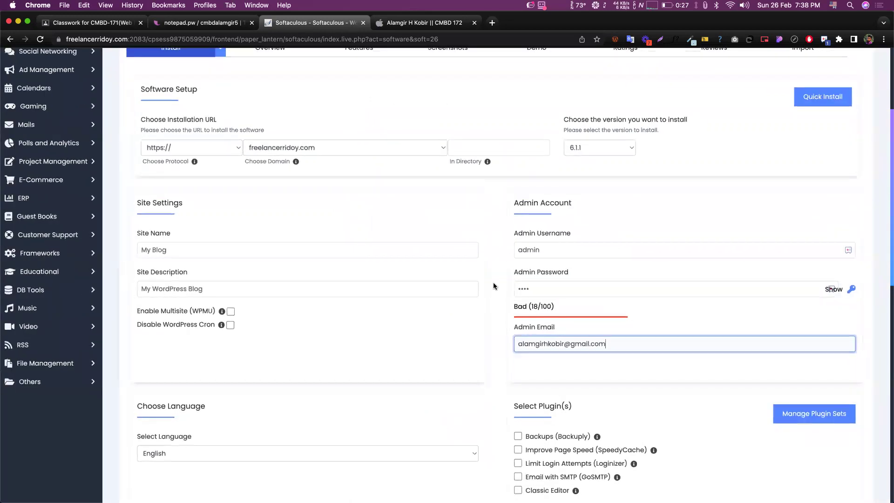
scroll(529, 347, "down", 15)
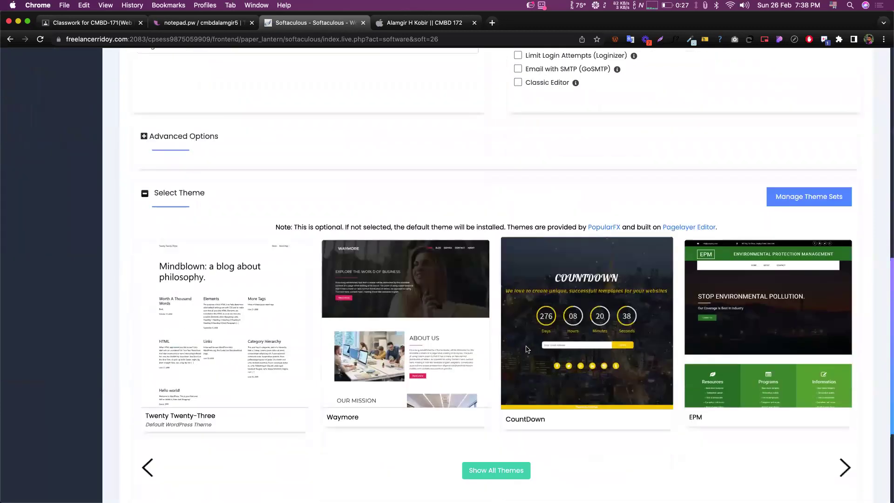
scroll(526, 357, "up", 15)
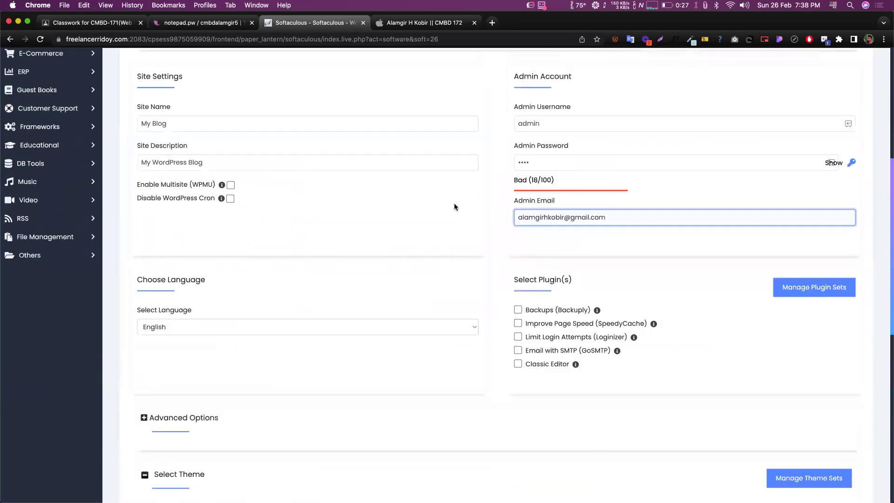
scroll(494, 312, "down", 3)
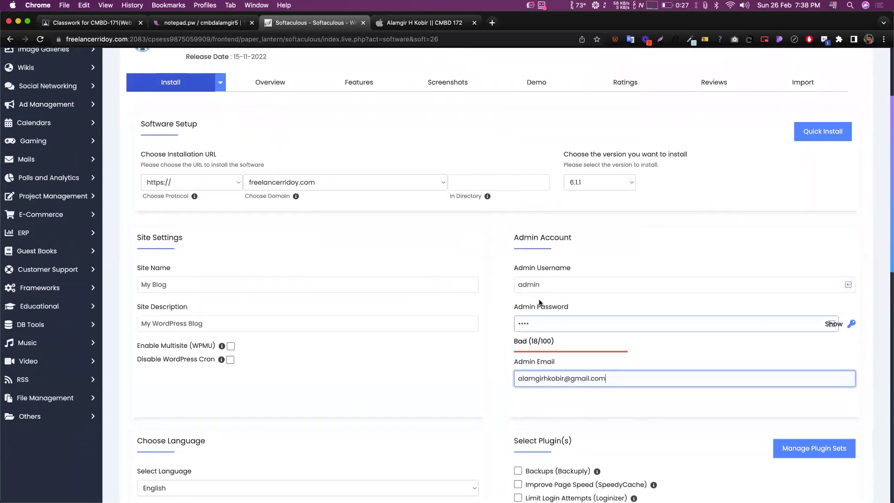
double_click(527, 284)
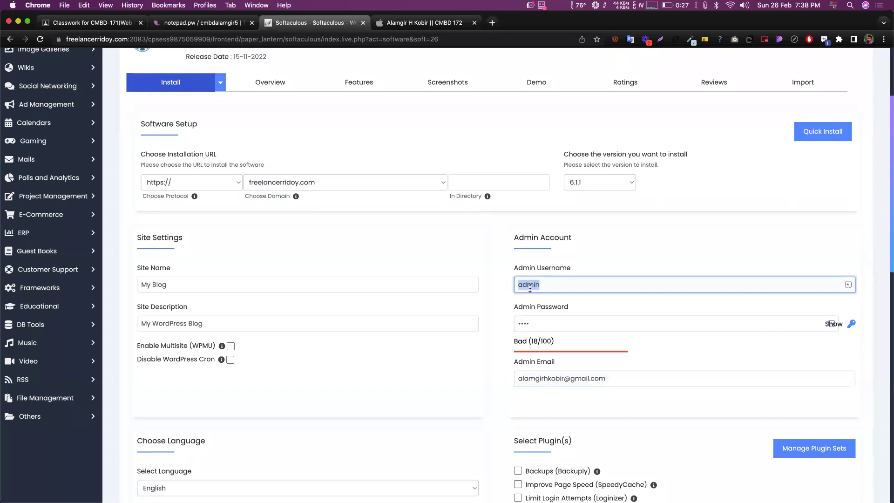
double_click(521, 328)
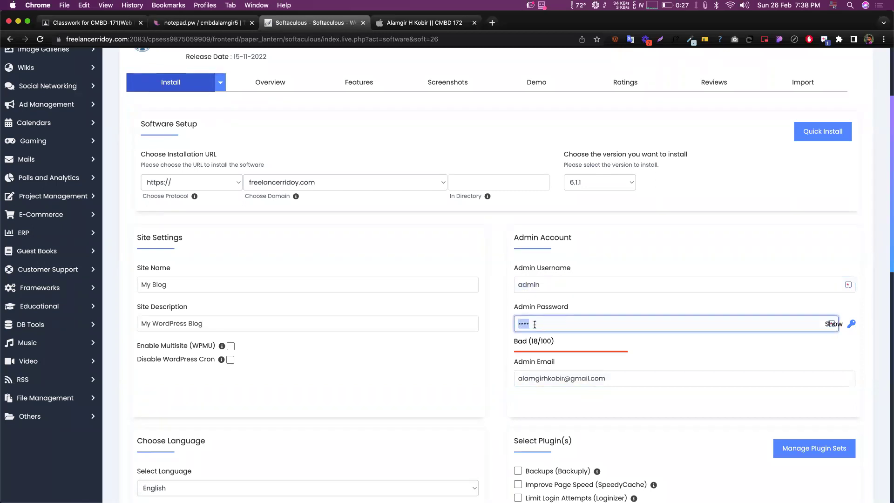
triple_click(528, 375)
left_click(499, 338)
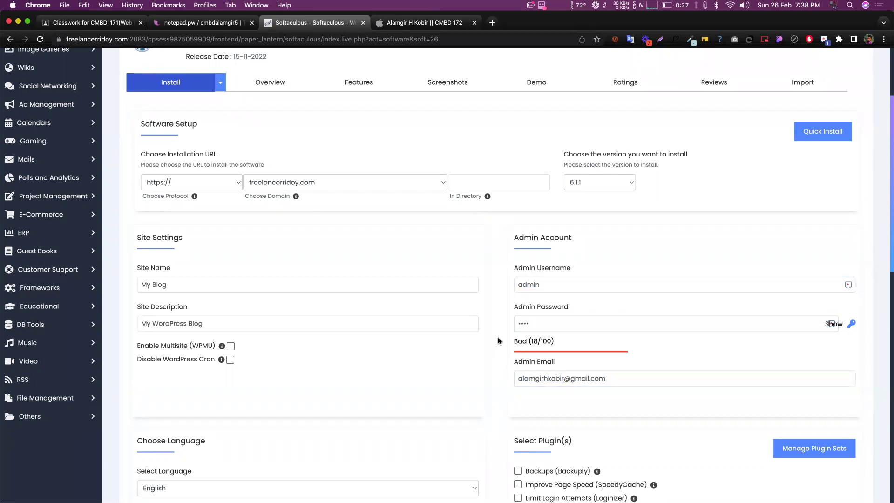
scroll(498, 338, "down", 13)
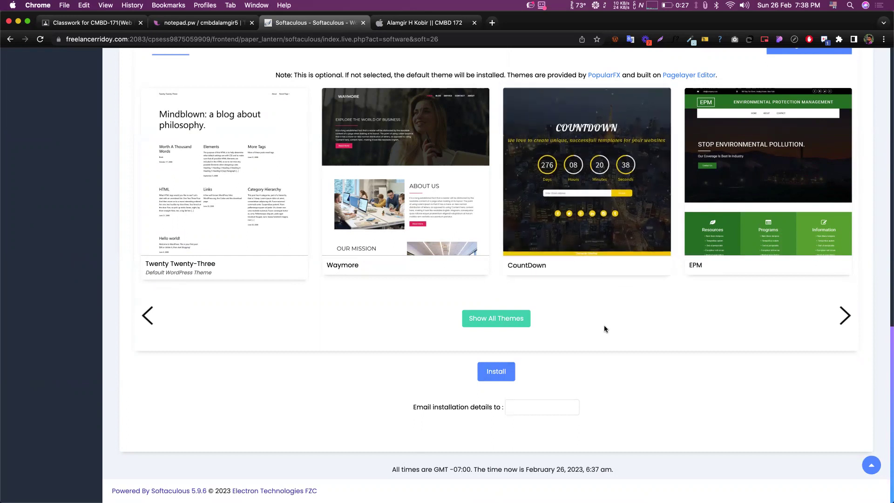
scroll(583, 318, "up", 15)
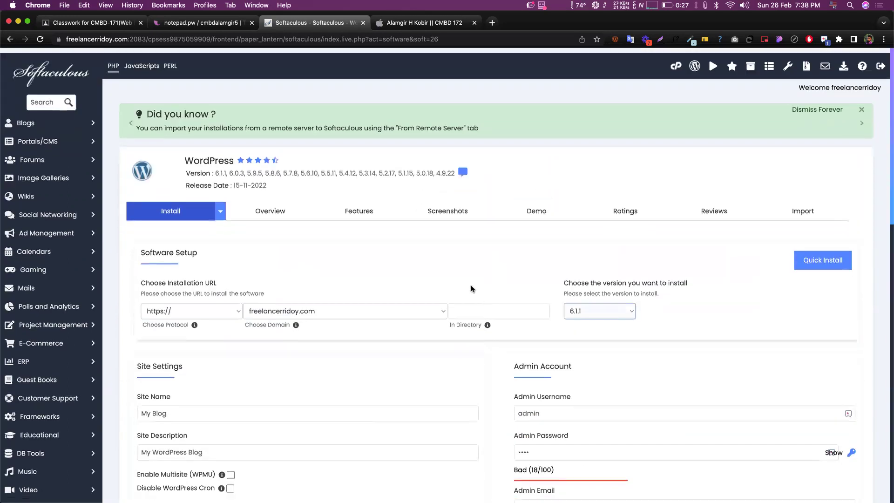
scroll(326, 255, "down", 5)
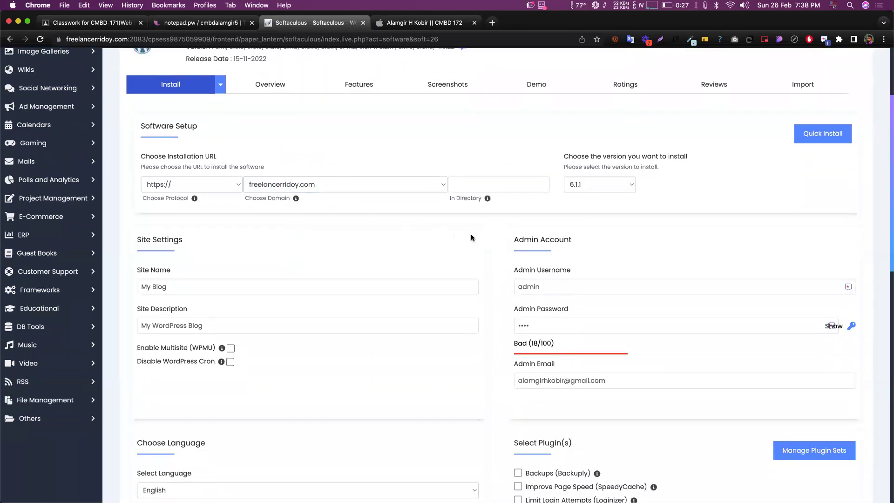
scroll(471, 238, "up", 3)
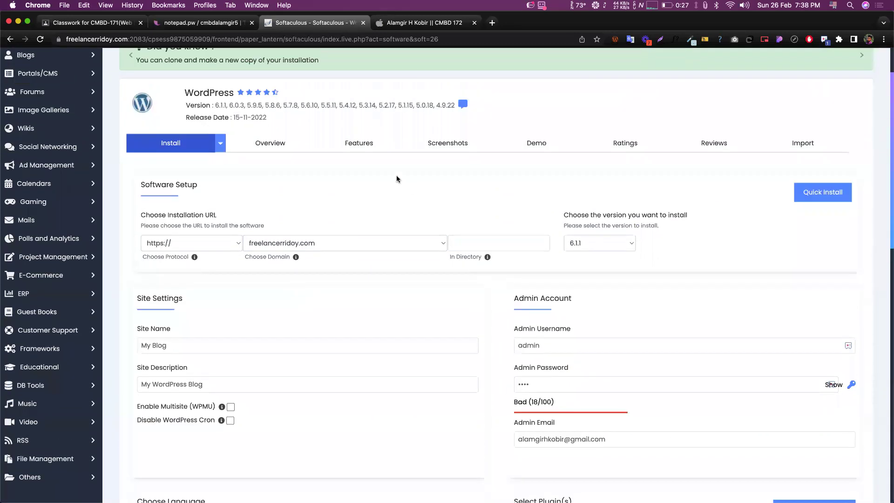
scroll(496, 242, "down", 5)
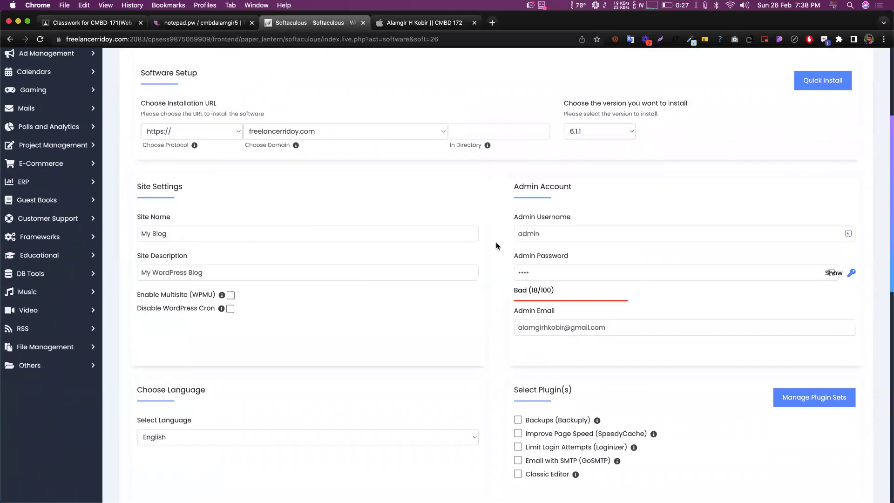
scroll(406, 242, "up", 4)
left_click(192, 227)
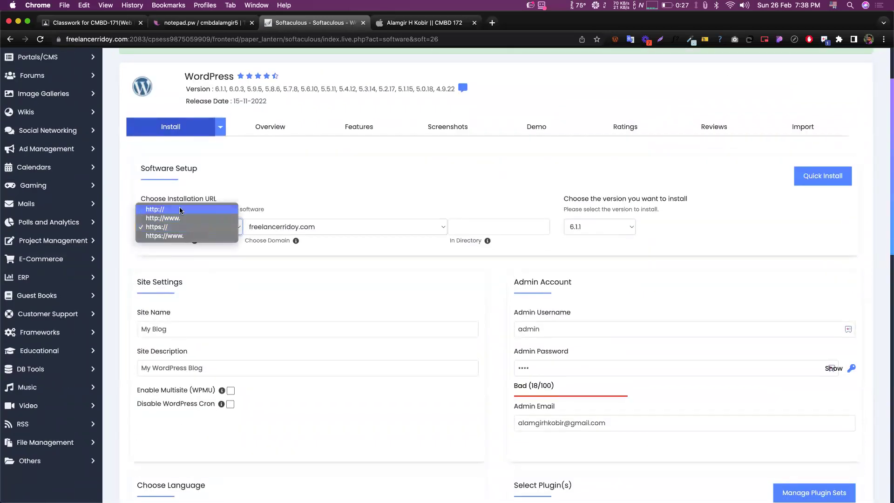
left_click(163, 228)
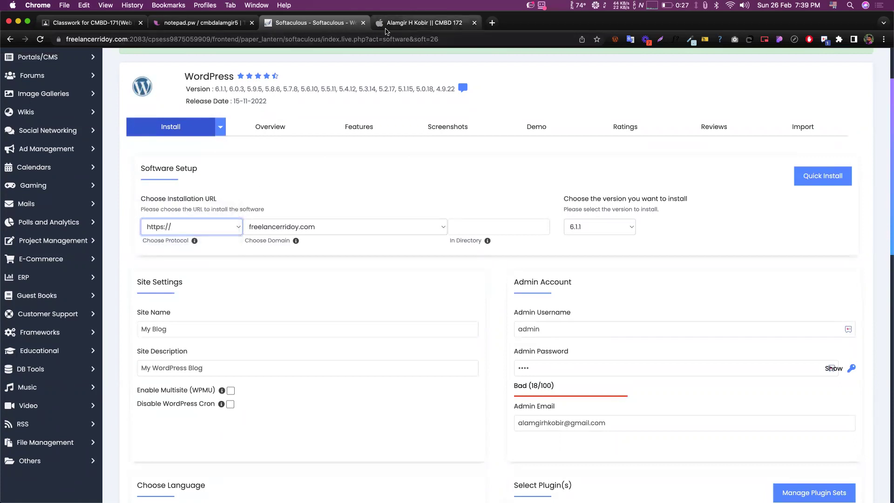
key("ctrl+Tab")
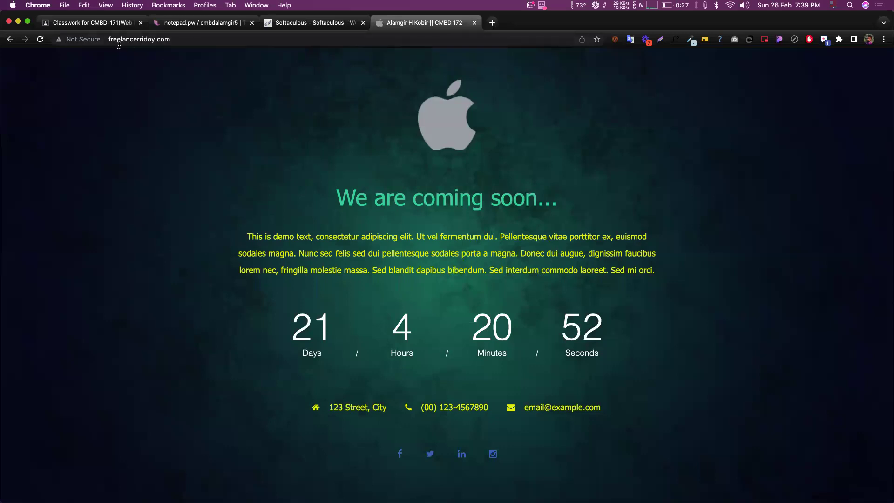
left_click_drag(109, 39, 171, 40)
left_click(187, 62)
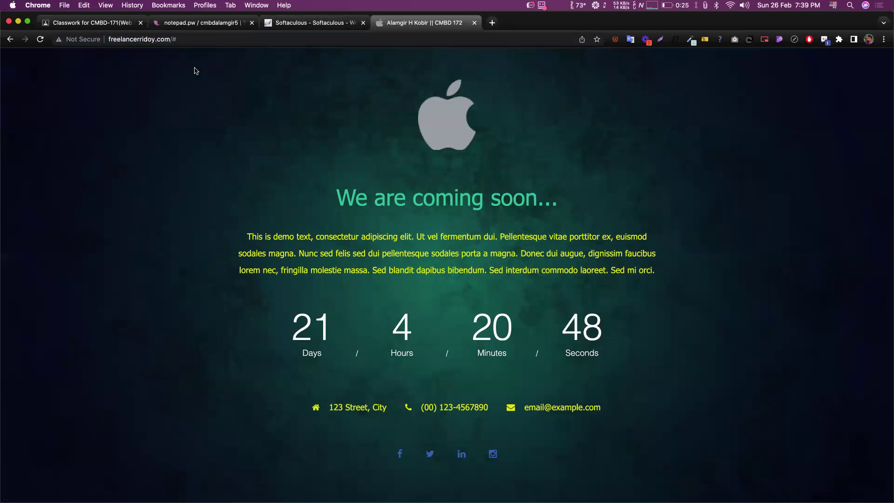
left_click(296, 24)
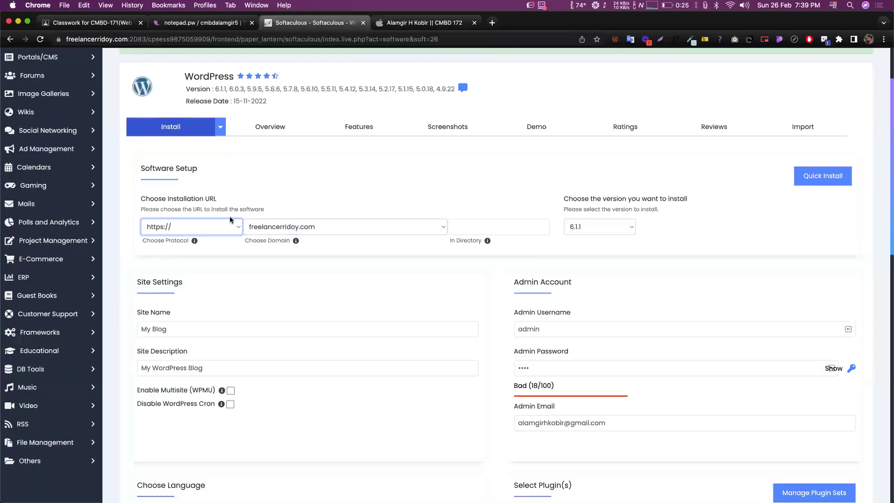
left_click(207, 227)
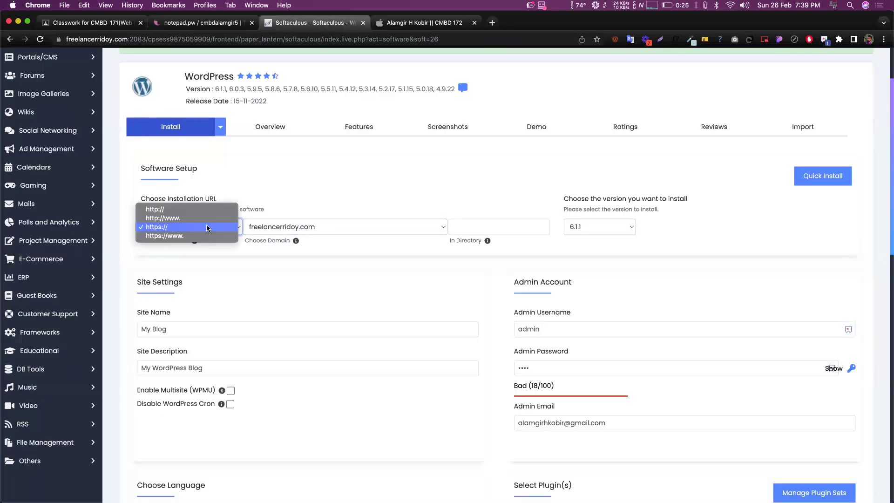
left_click(164, 229)
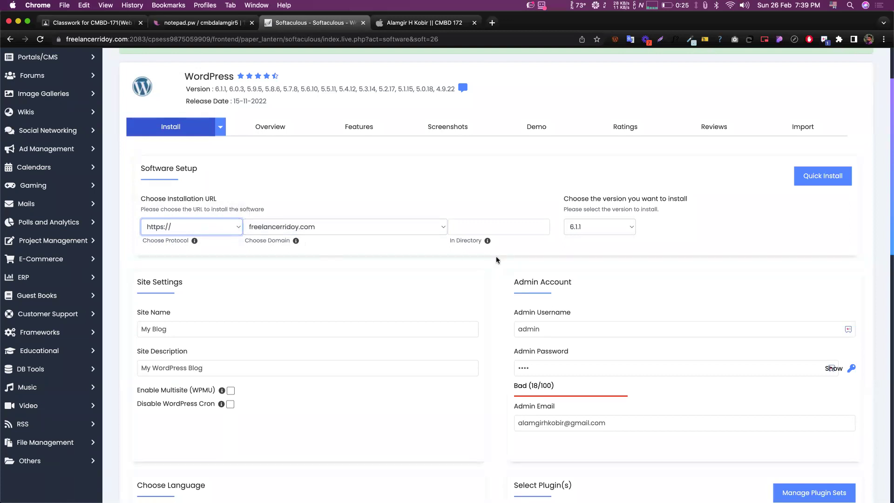
left_click(490, 300)
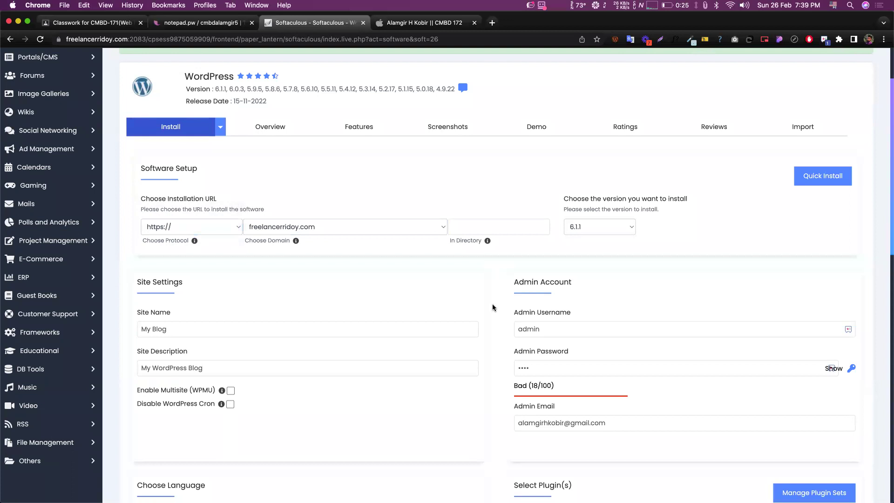
scroll(493, 308, "down", 10)
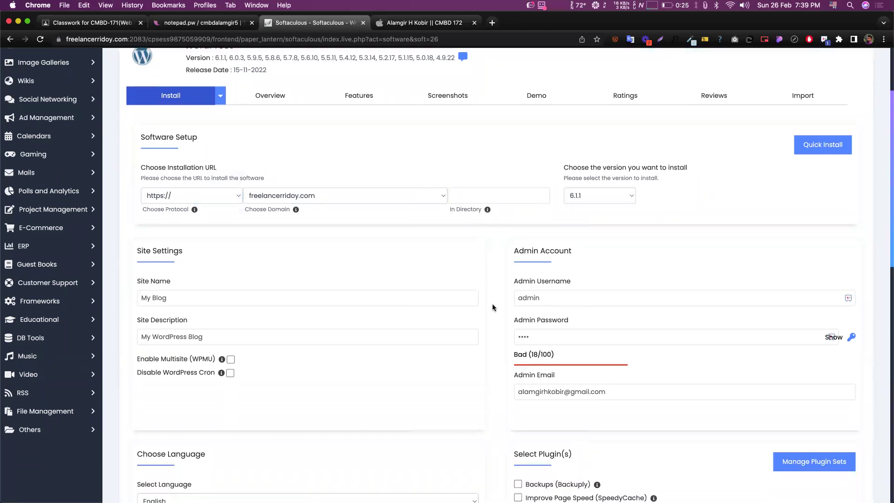
scroll(492, 308, "down", 4)
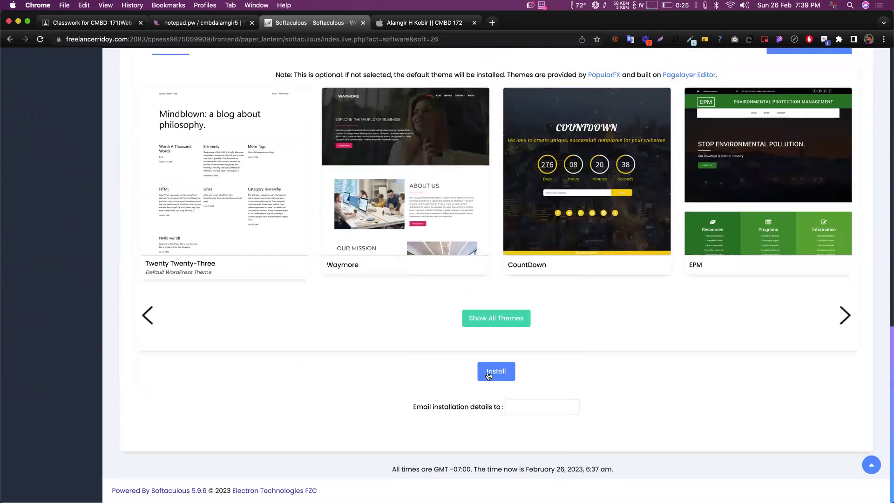
left_click(492, 375)
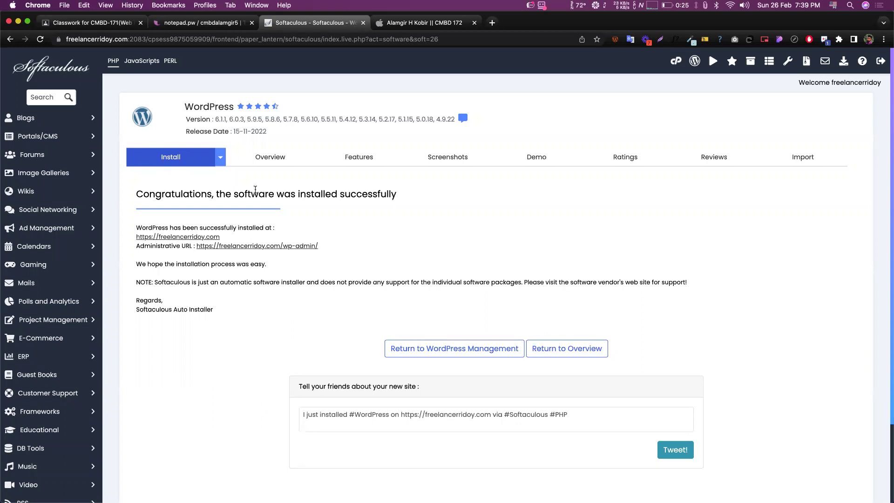
scroll(255, 188, "down", 1)
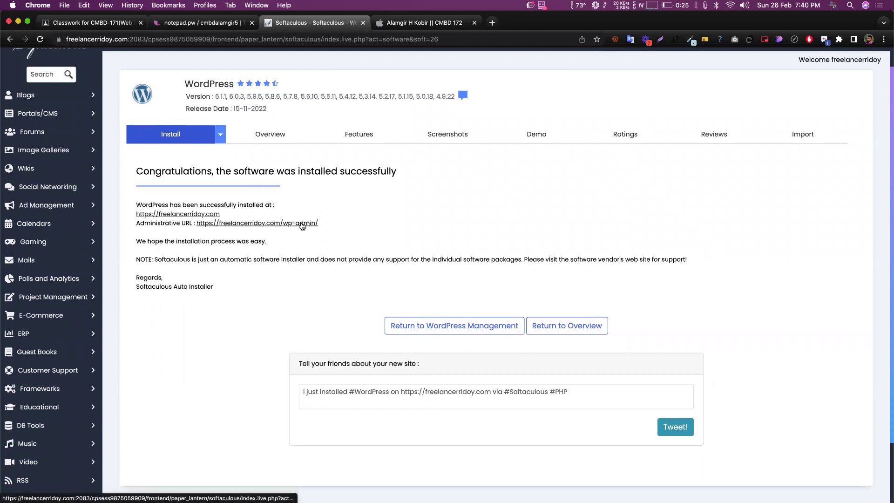
left_click(200, 215)
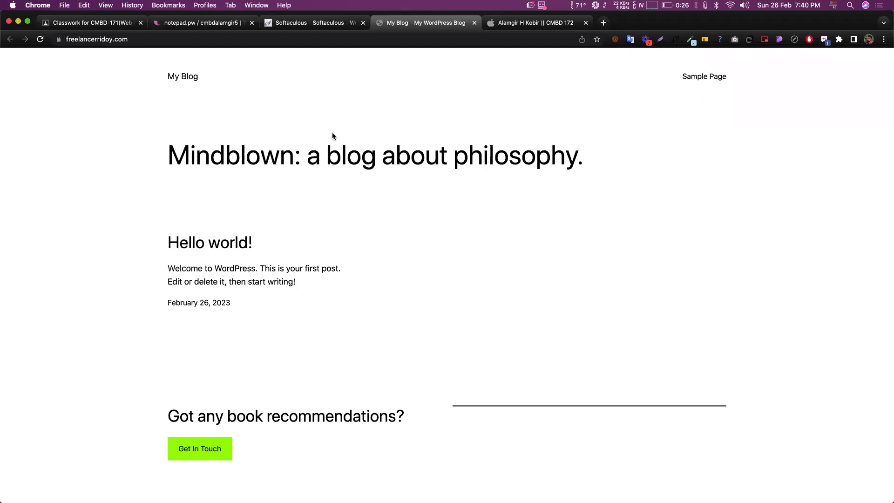
scroll(332, 136, "down", 2)
scroll(446, 168, "up", 2)
left_click(169, 41)
- Go to the site's admin area by appending /wp-admin to the URL
left_click(170, 41)
type("//")
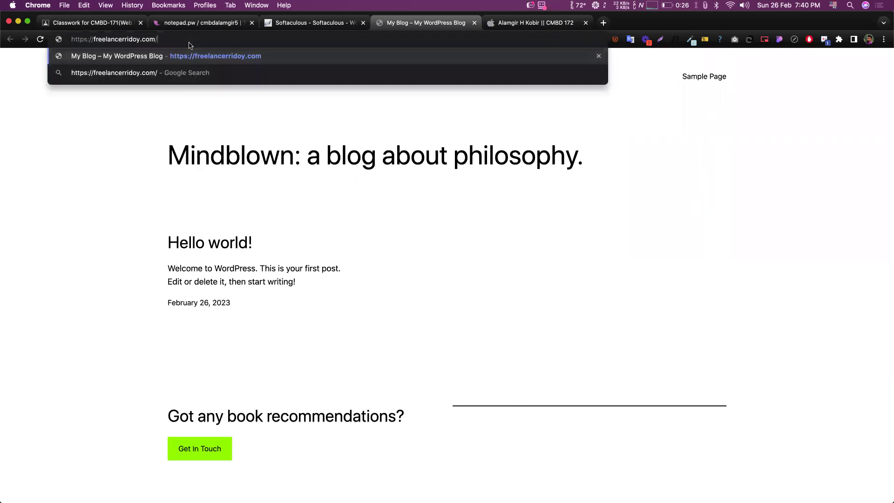
type("wp-")
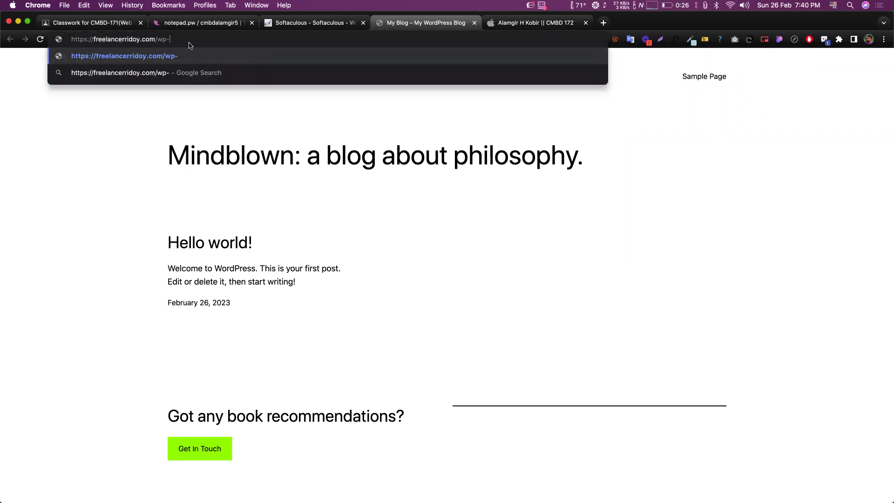
type("admin")
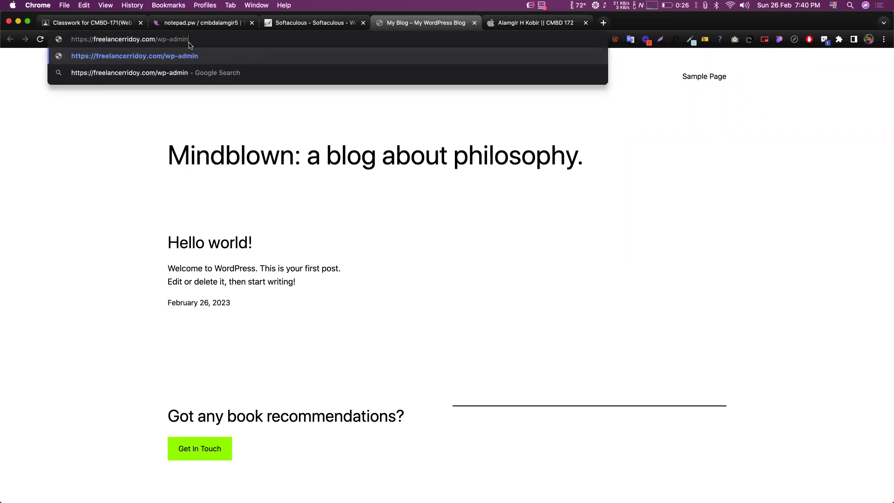
key("Return")
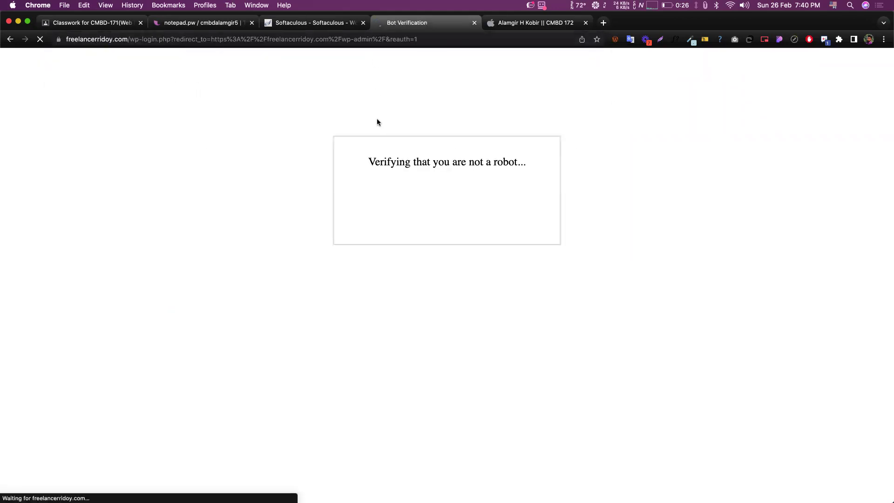
- Pass the reCAPTCHA check by selecting the three traffic-light images and verifying
left_click(385, 203)
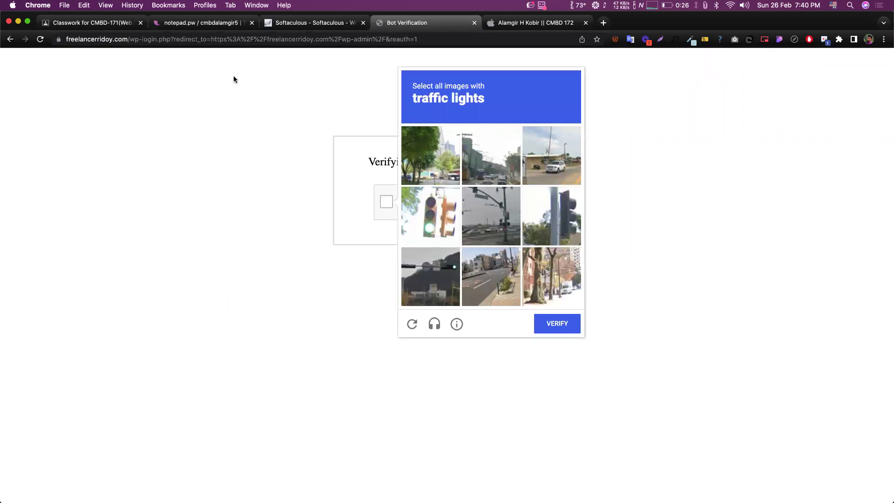
left_click(424, 219)
left_click(480, 222)
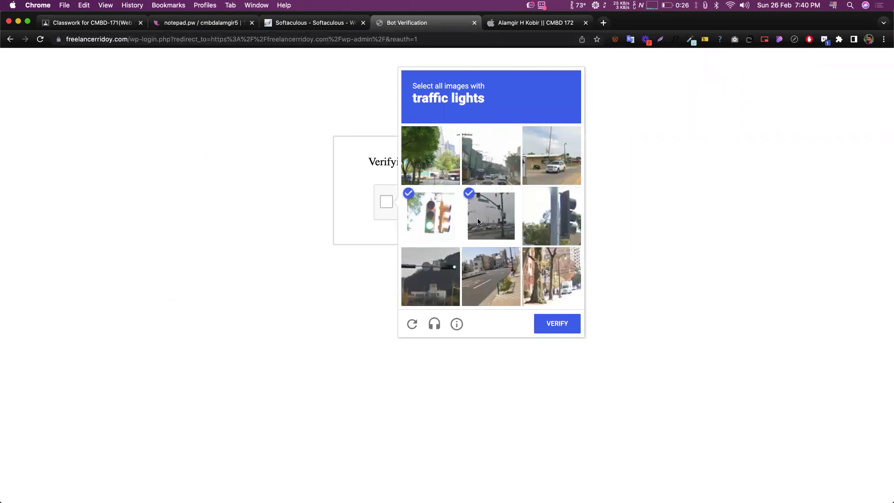
left_click(436, 282)
left_click(547, 325)
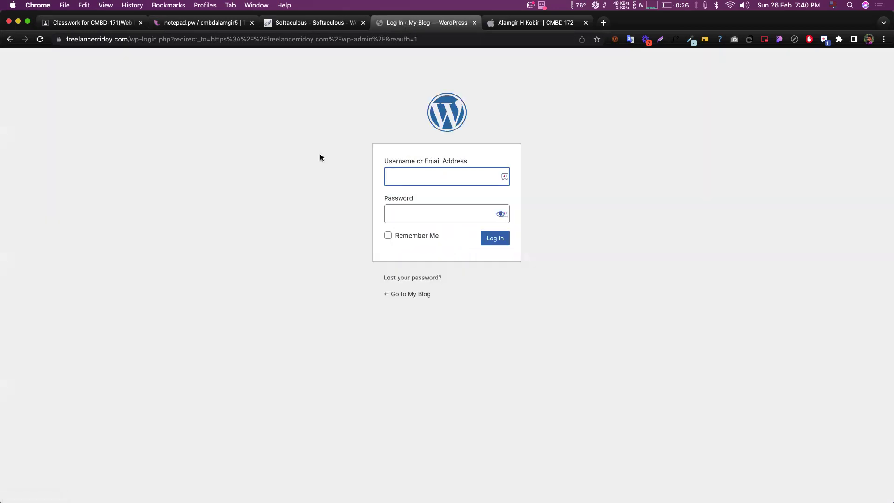
- Log in to WordPress with username admin and the account password
left_click(369, 170)
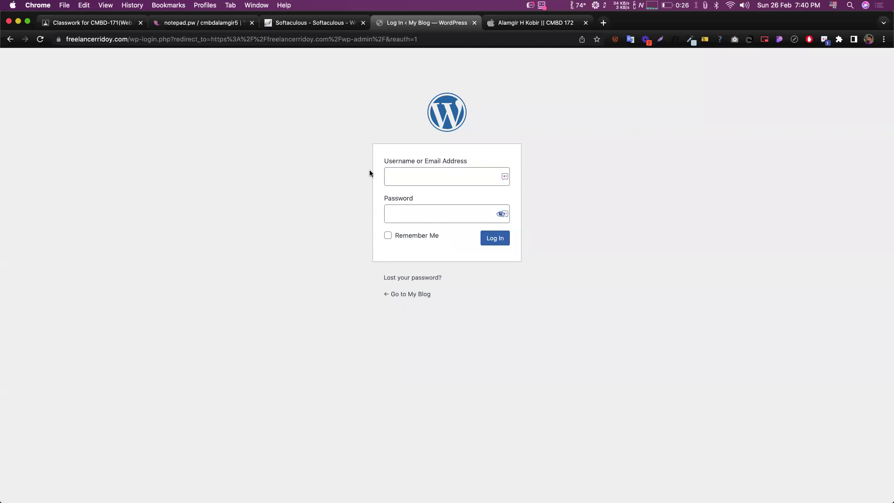
left_click(407, 180)
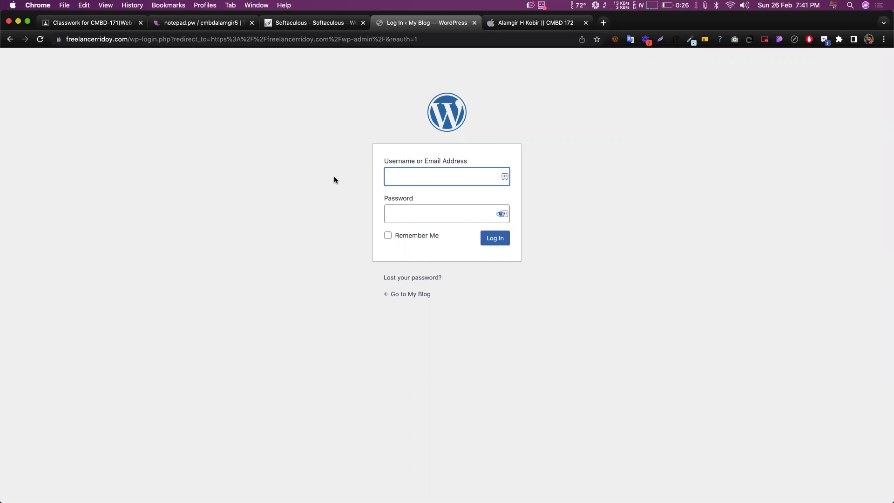
type("admin")
key("Tab")
type("••••")
key("Return")
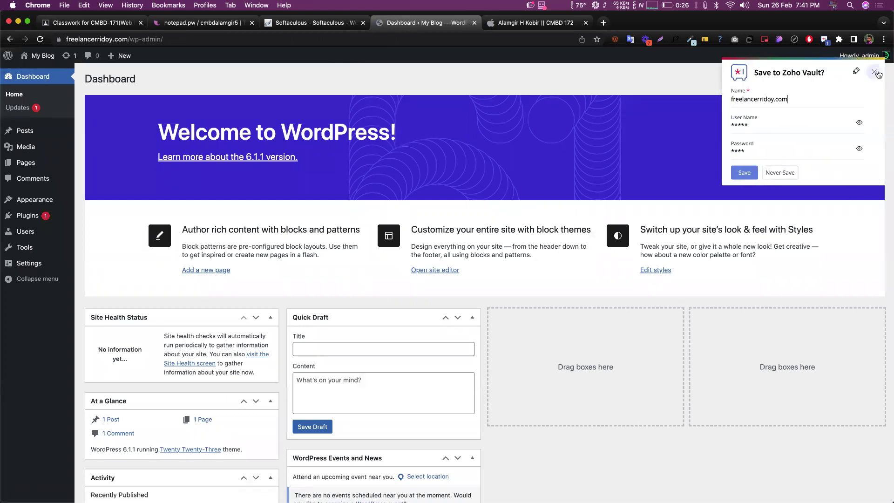
left_click_drag(512, 275, 491, 247)
left_click(444, 236)
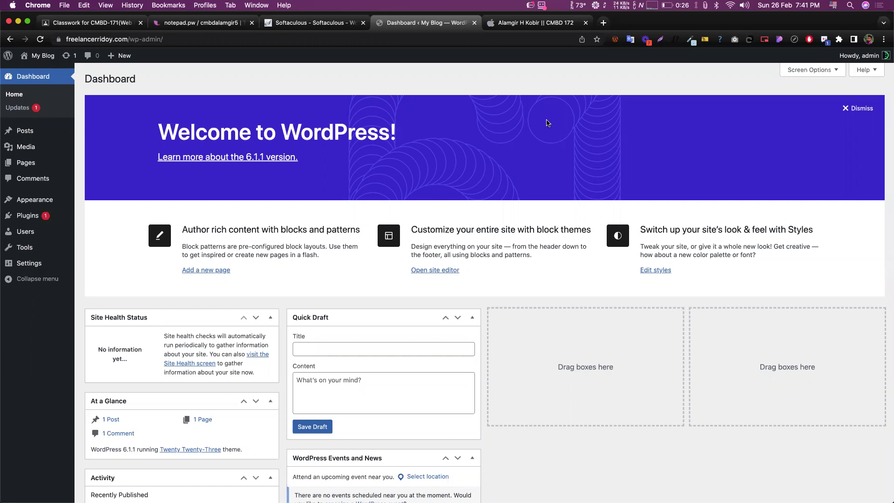
scroll(515, 200, "down", 3)
scroll(515, 201, "up", 3)
left_click_drag(410, 228, 532, 248)
left_click_drag(564, 264, 532, 259)
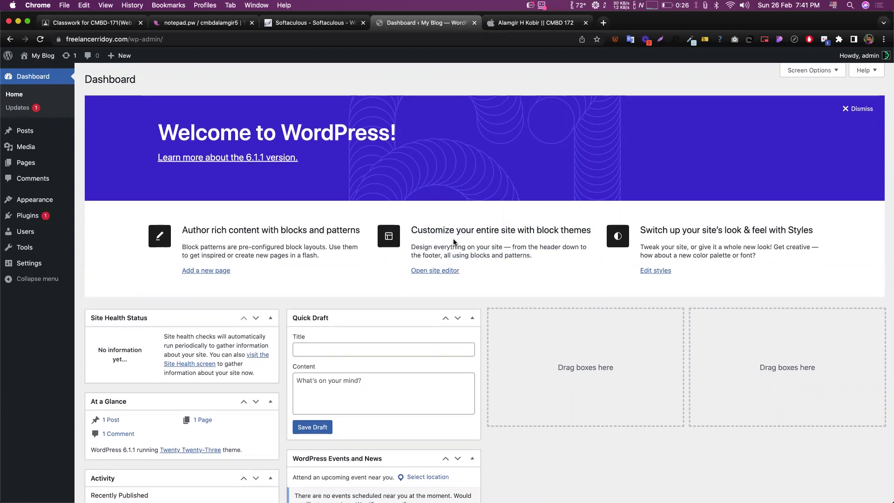
scroll(428, 346, "up", 2)
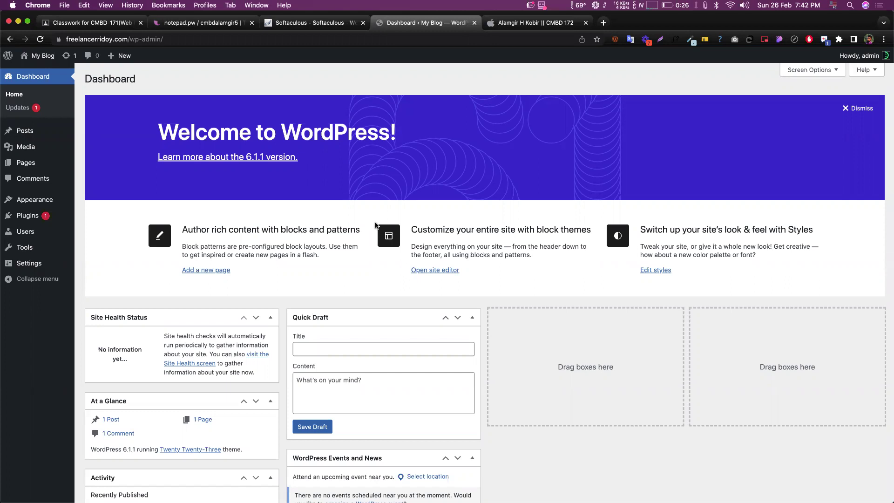
left_click(27, 215)
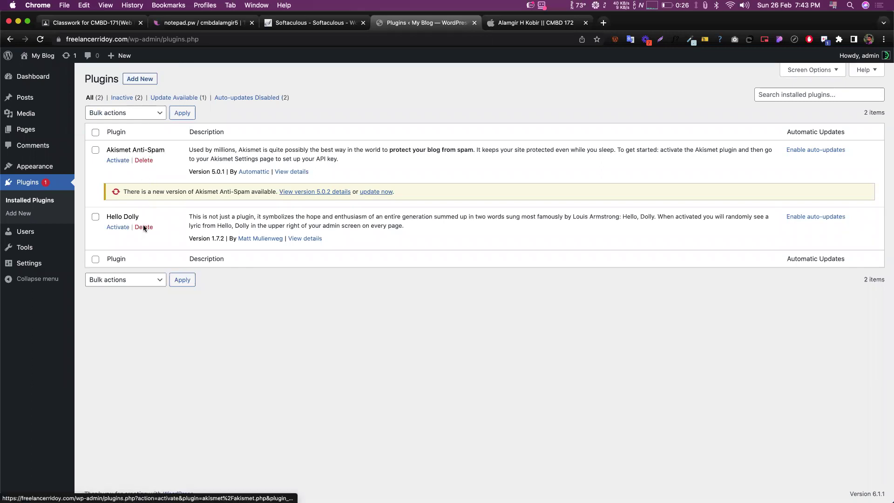
- Open the Add New plugins page to browse featured plugins
left_click(131, 78)
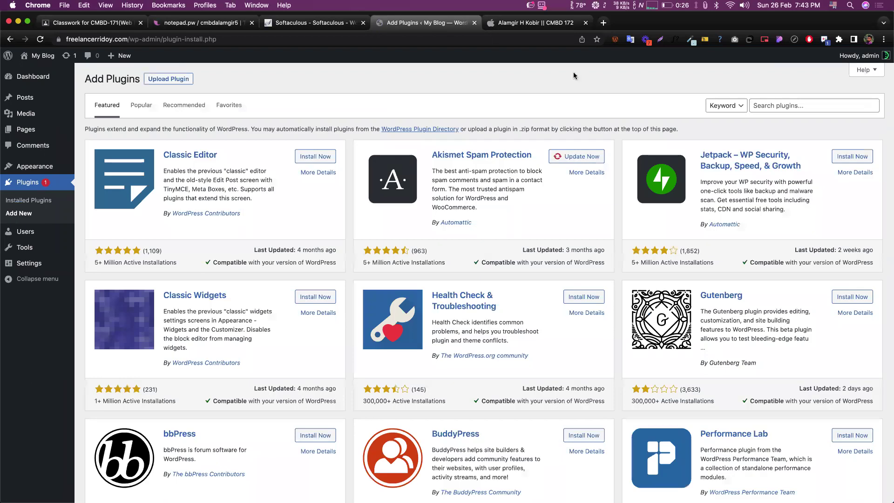
- Search 'site offline', then install and activate the Site Offline Or Coming Soon Or Maintenance plugin
left_click(764, 105)
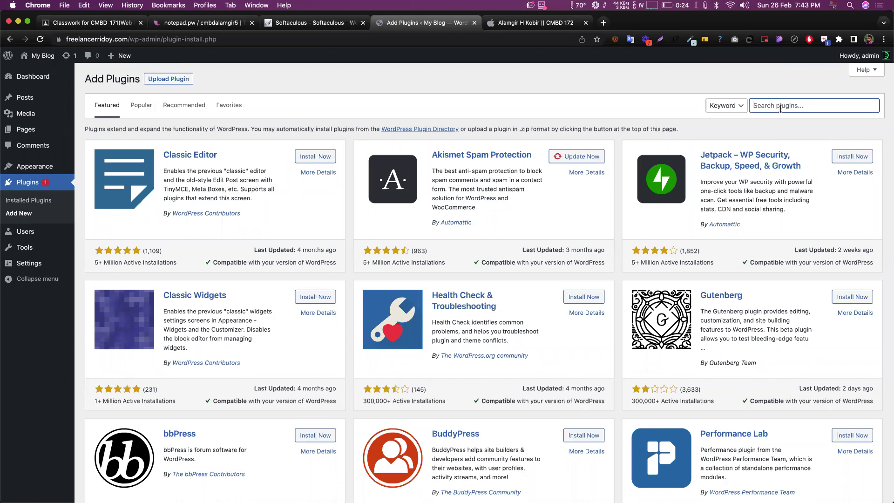
type("site offline")
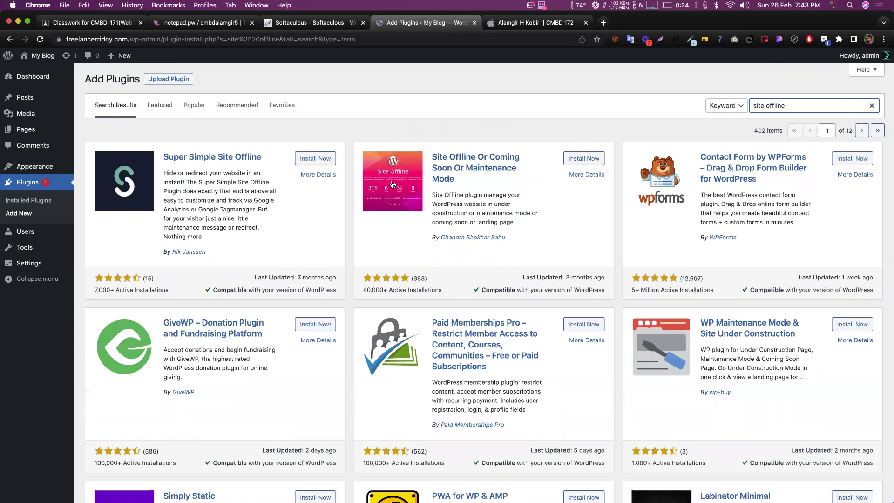
left_click(583, 158)
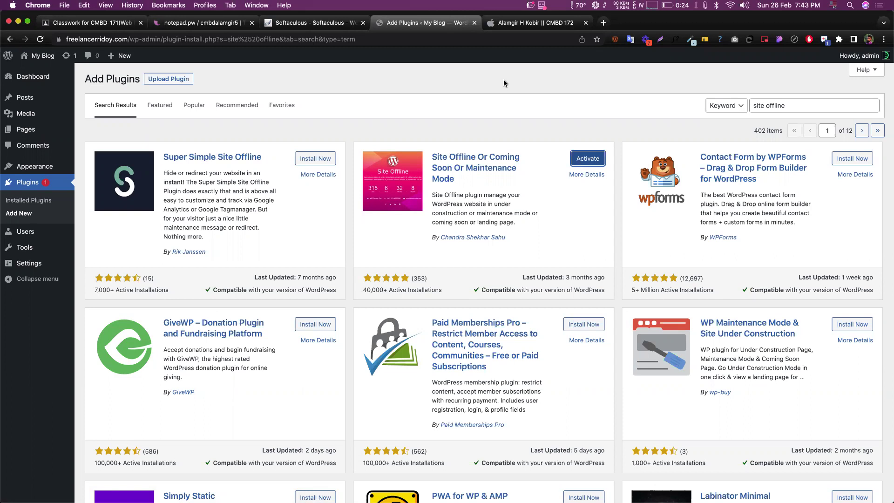
left_click(600, 159)
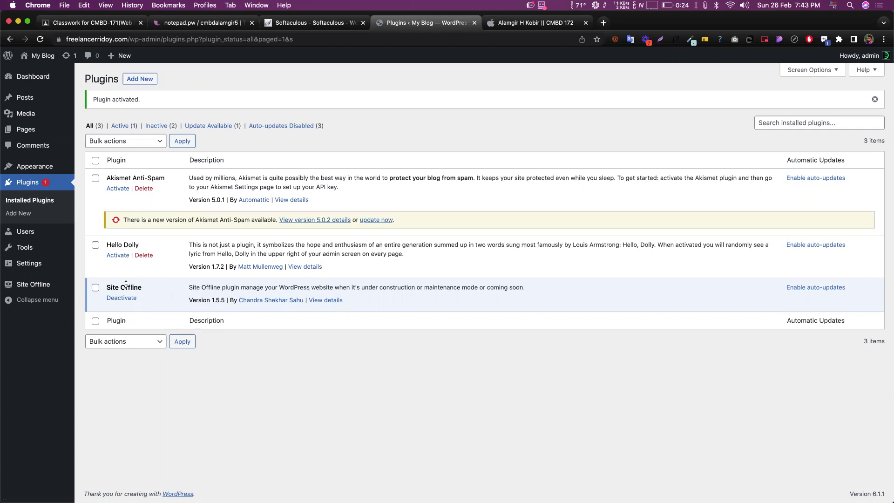
- Open the Site Offline plugin settings and review the Enable Site Offline Mode section
left_click(33, 285)
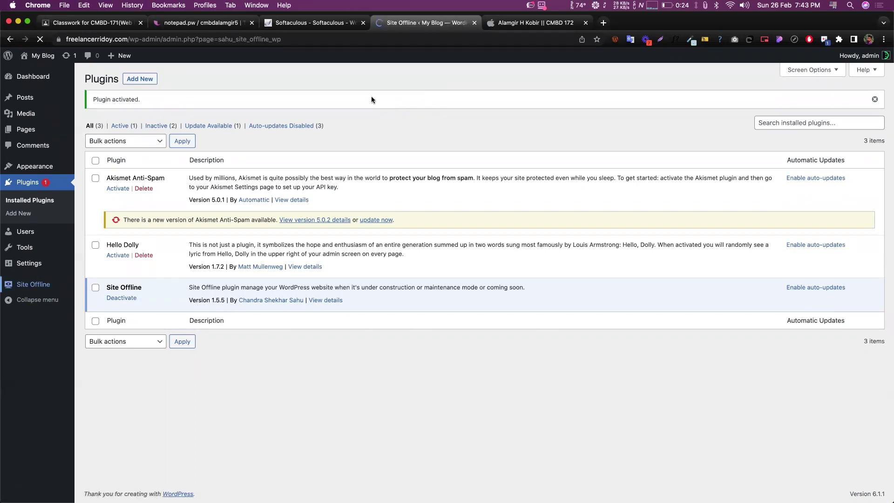
scroll(353, 170, "down", 3)
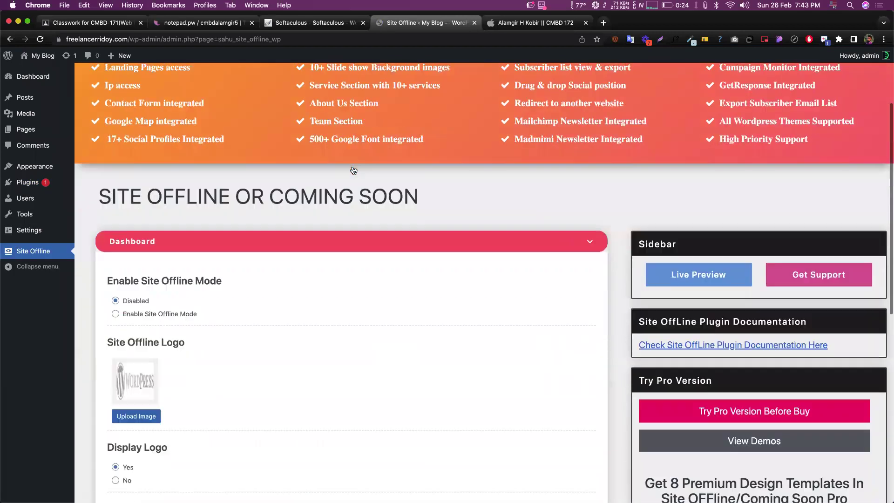
scroll(340, 215, "down", 4)
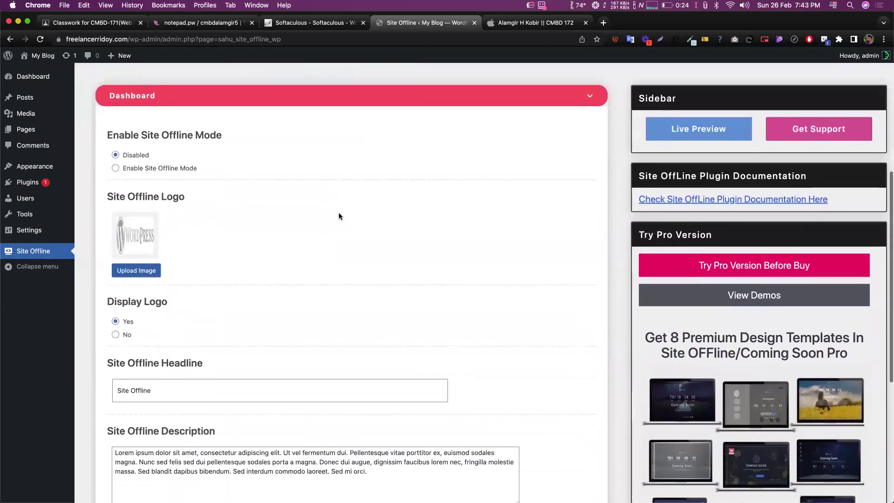
scroll(339, 216, "down", 1)
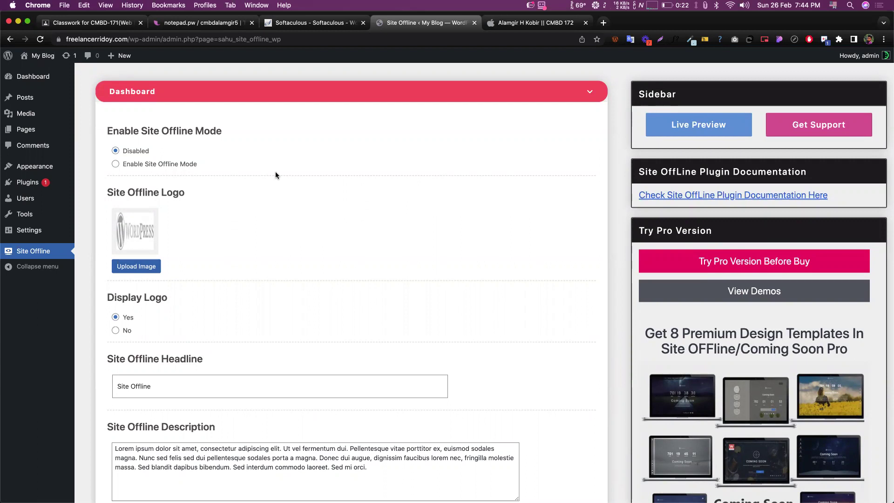
left_click_drag(108, 131, 277, 119)
left_click(290, 113)
scroll(163, 88, "down", 5)
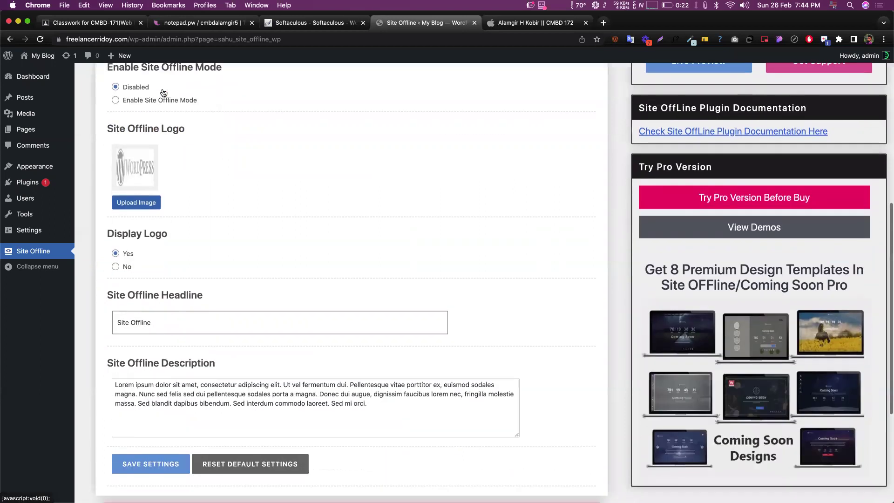
scroll(163, 89, "up", 5)
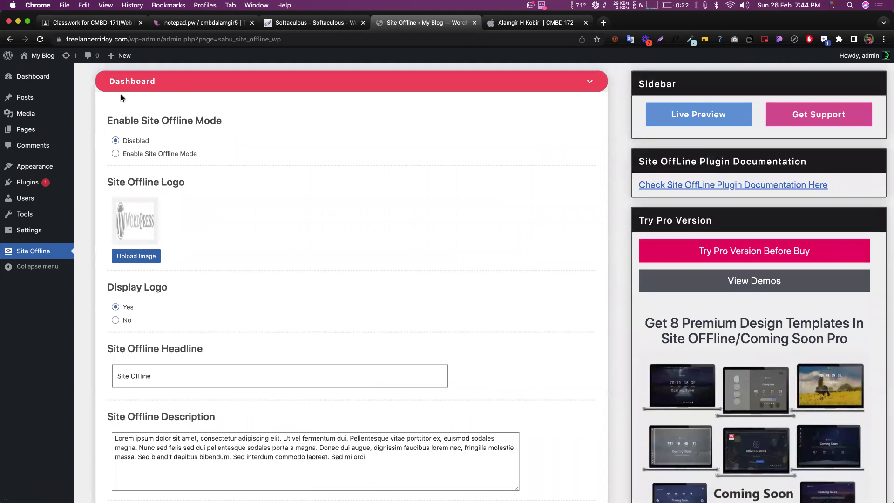
scroll(181, 111, "down", 1)
scroll(181, 110, "down", 5)
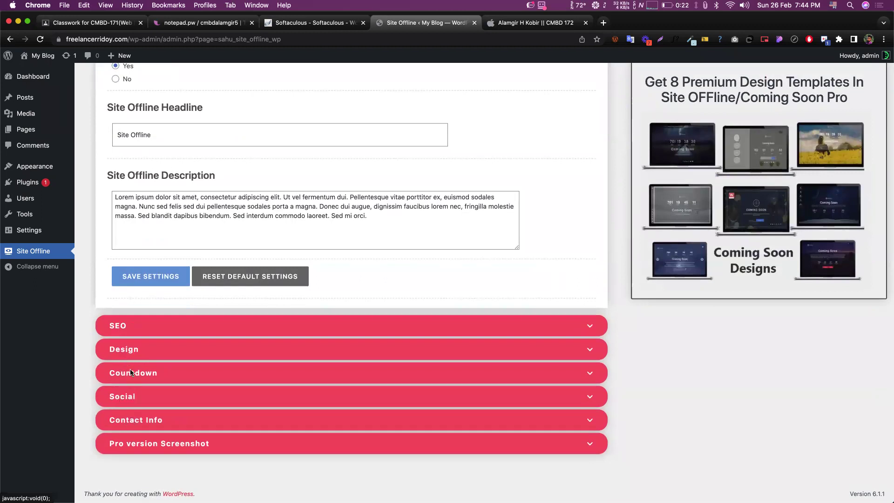
scroll(364, 183, "up", 3)
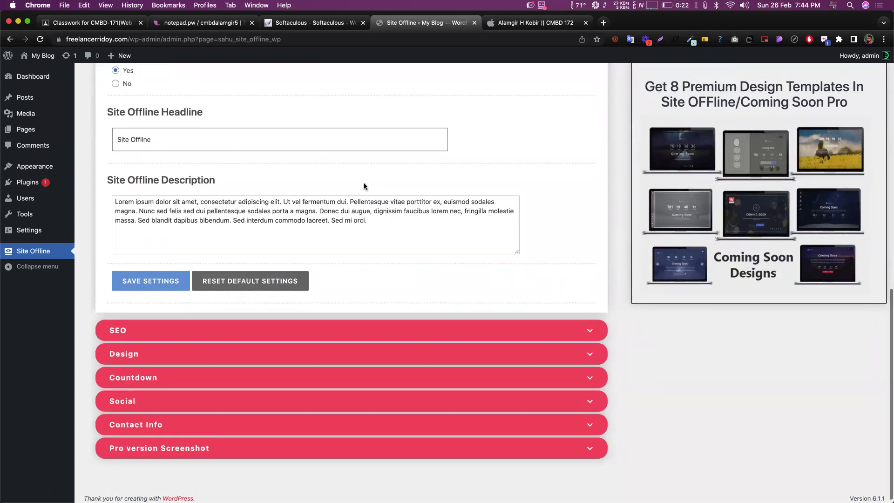
scroll(365, 186, "up", 4)
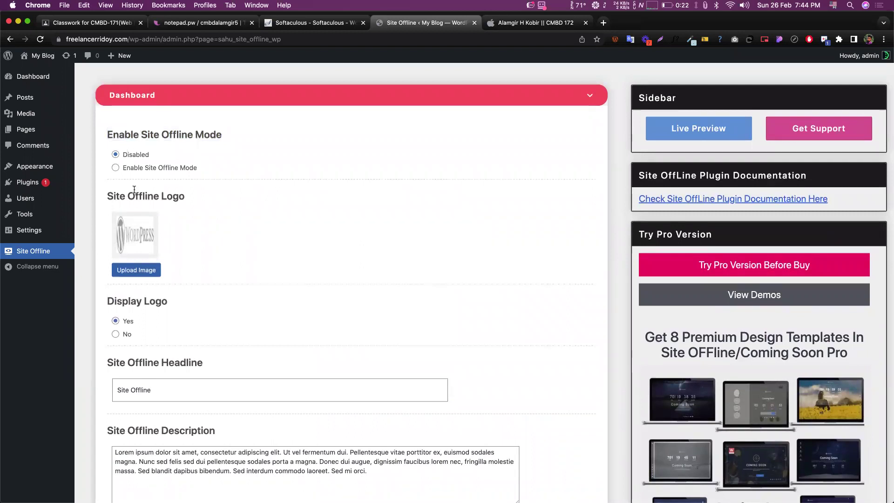
- Turn on Enable Site Offline Mode and save the settings
left_click(117, 167)
scroll(241, 186, "down", 2)
scroll(242, 185, "down", 1)
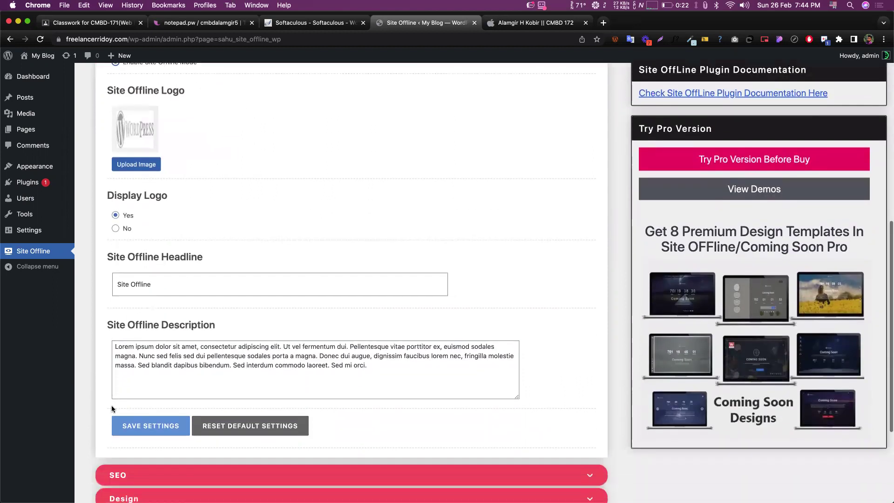
left_click(131, 428)
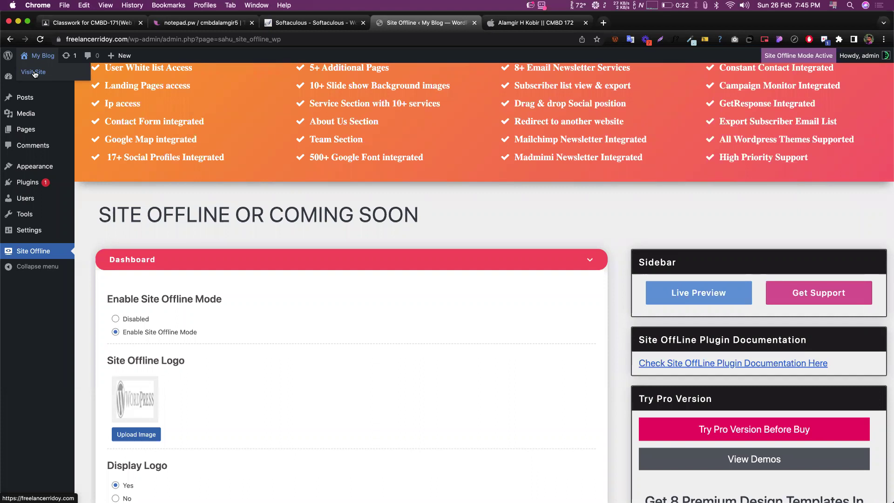
- Open the site's front page and the Installed Plugins list in new background tabs
right_click(34, 74)
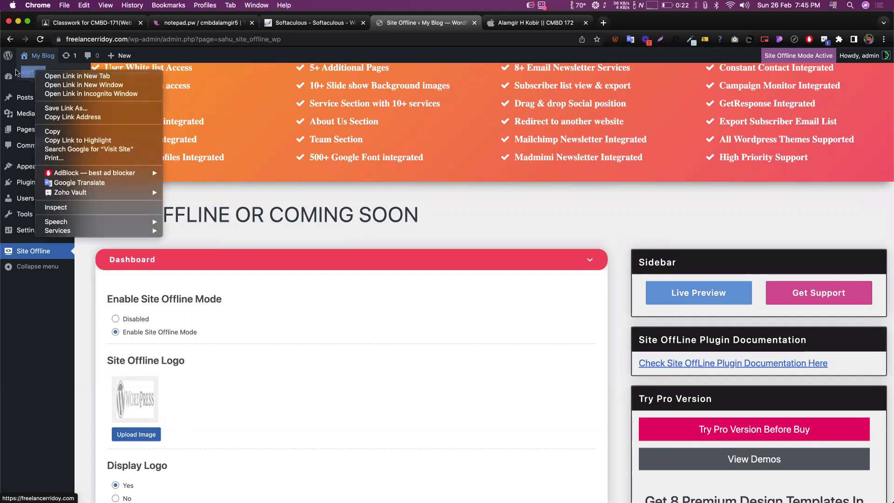
left_click(18, 71)
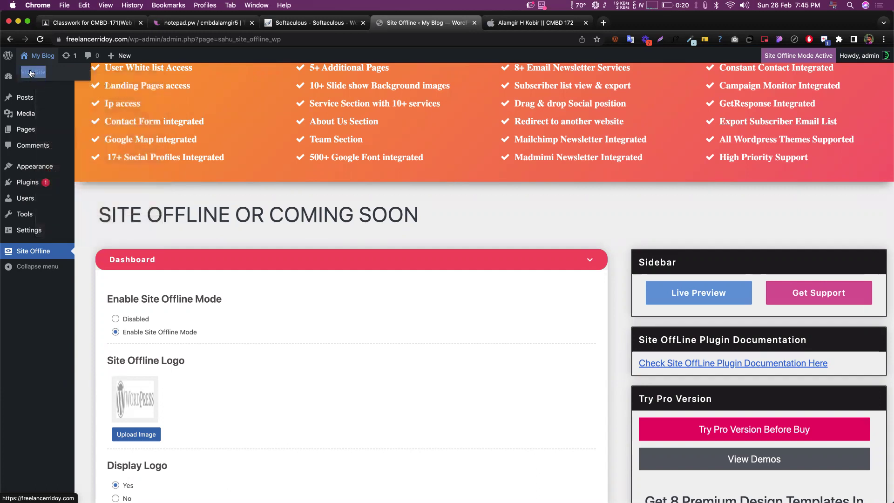
left_click(30, 73, "super")
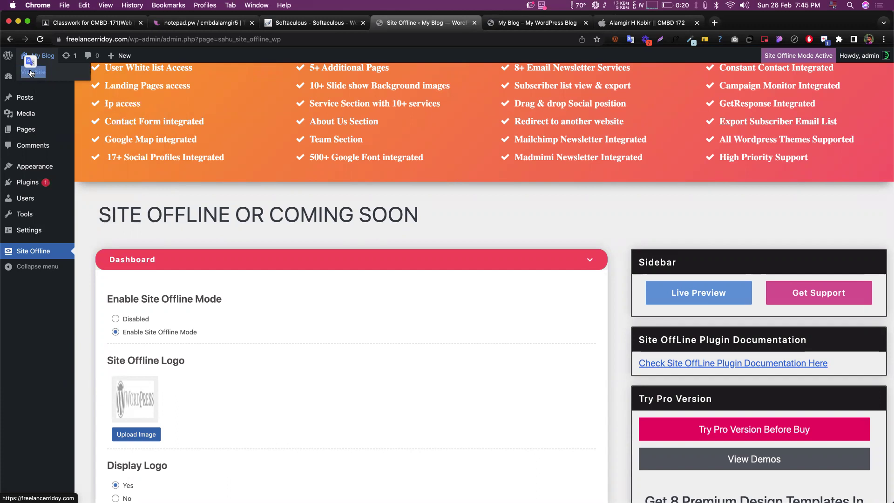
left_click_drag(31, 74, 133, 161)
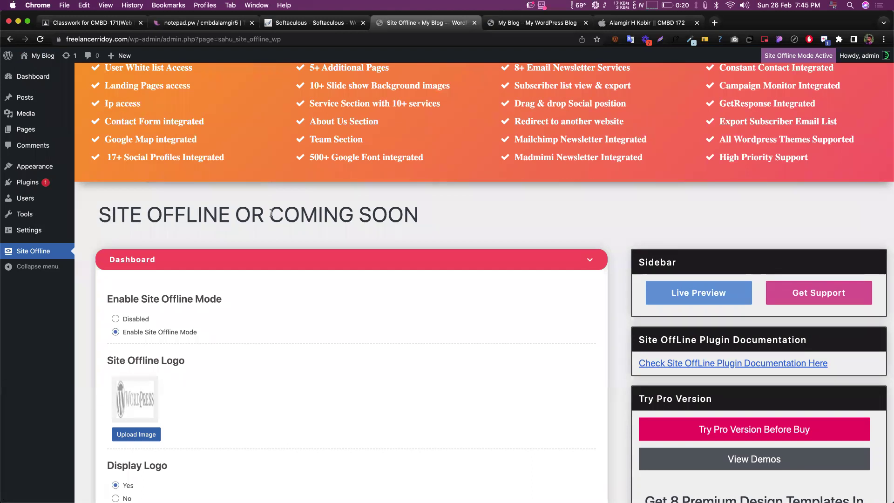
left_click(39, 183, "super")
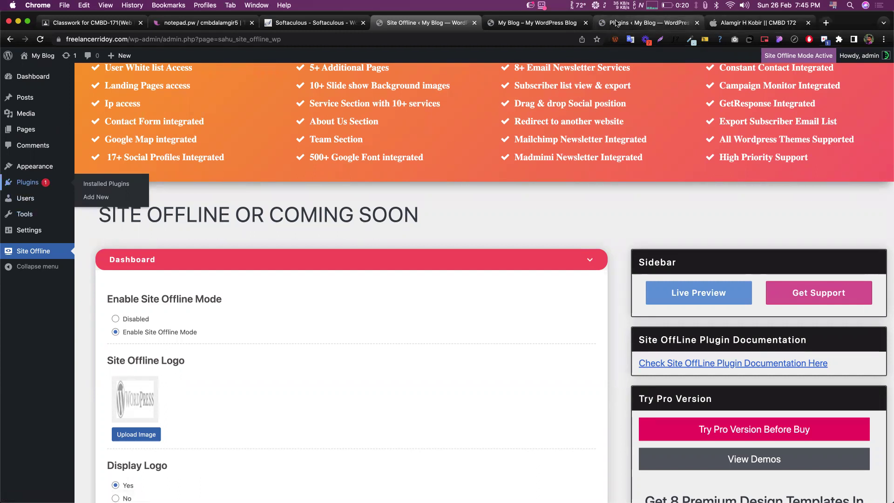
- Close the Installed Plugins tab, leaving the Site Offline settings tab open
left_click(661, 24)
left_click(698, 22)
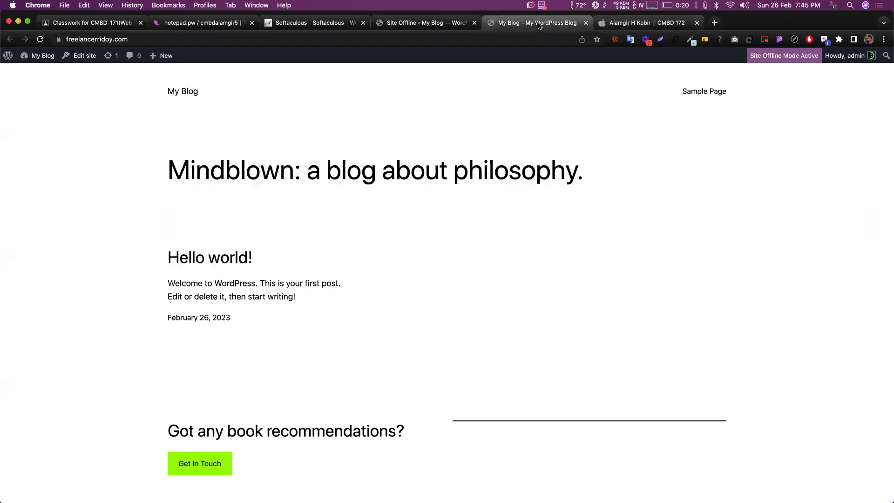
left_click(437, 24)
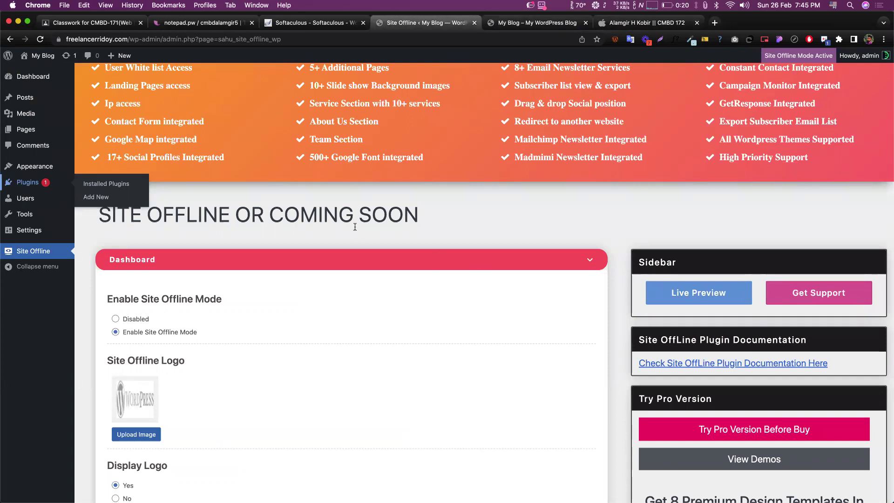
- View the My Blog front page tab and select its URL in the address bar
left_click(518, 26)
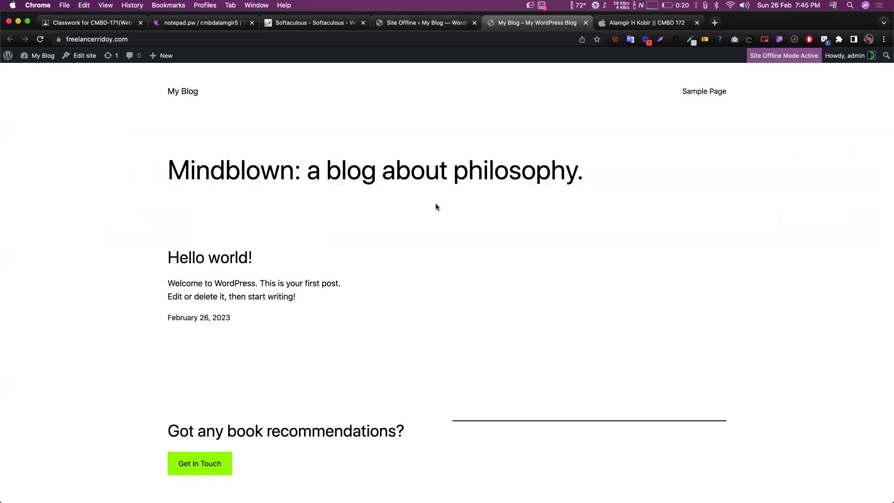
scroll(436, 206, "down", 3)
scroll(436, 206, "up", 3)
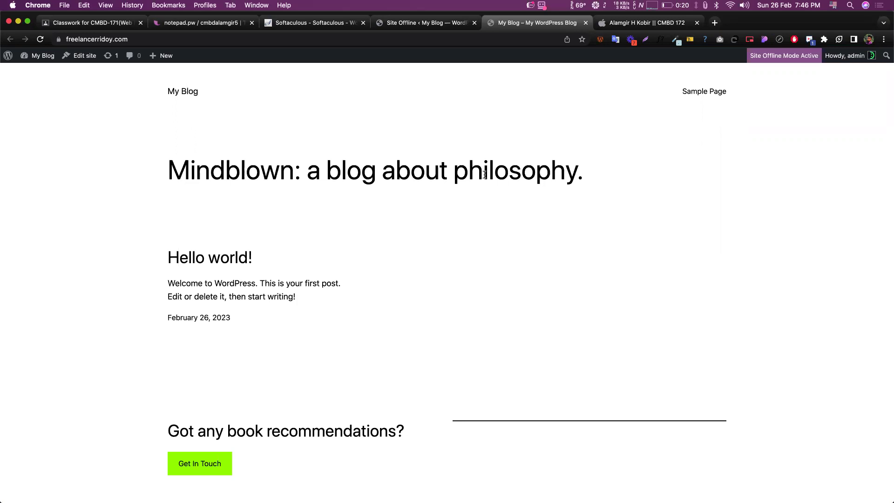
left_click(137, 37)
key("super+c")
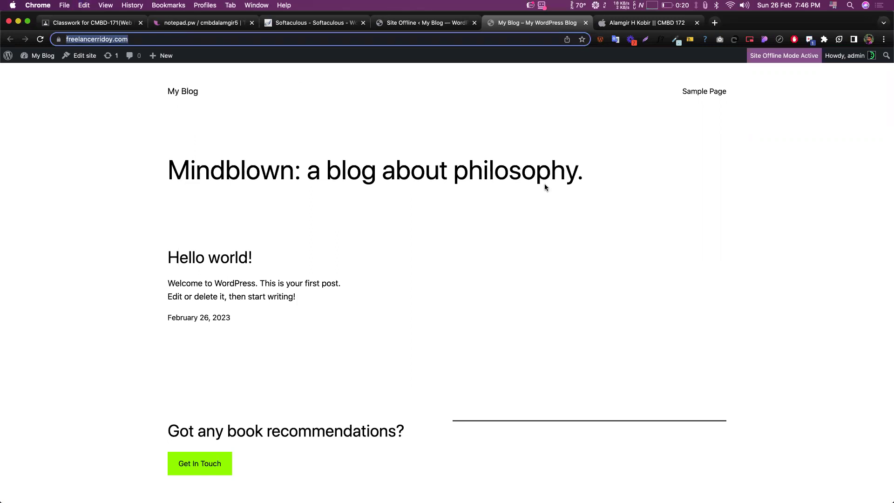
mouse_move(888, 218)
left_click(869, 40)
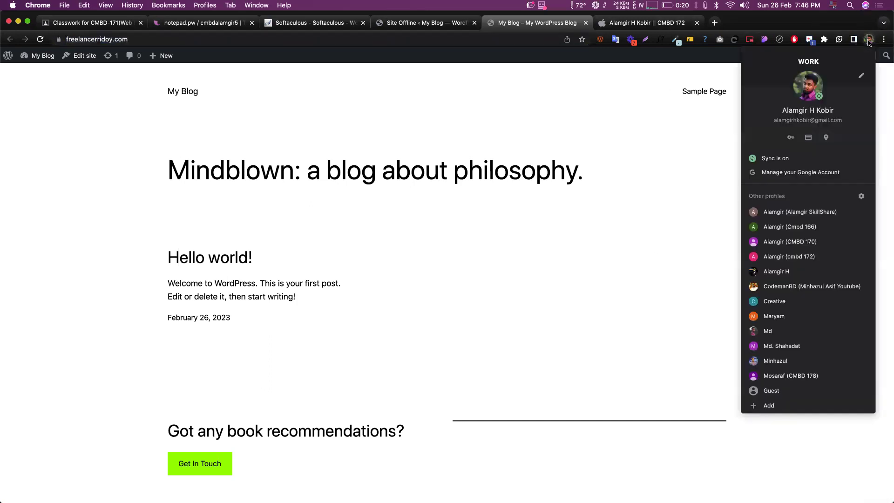
left_click(760, 396)
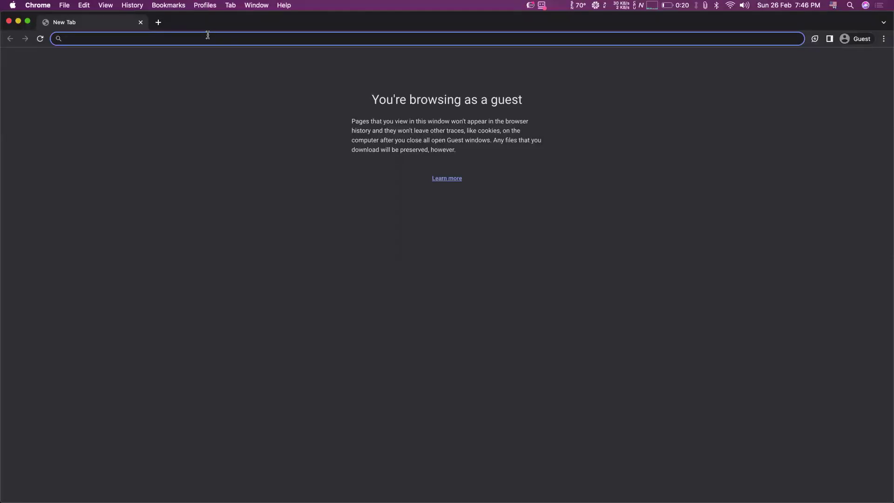
key("super+v")
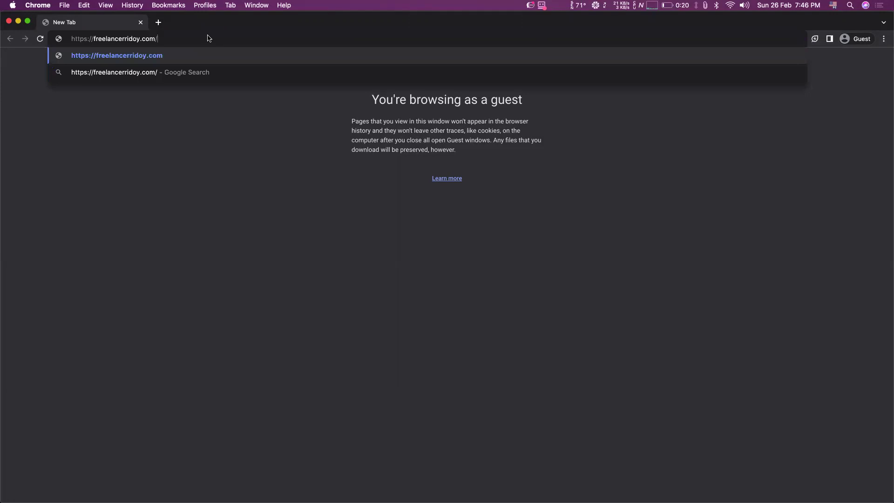
key("Return")
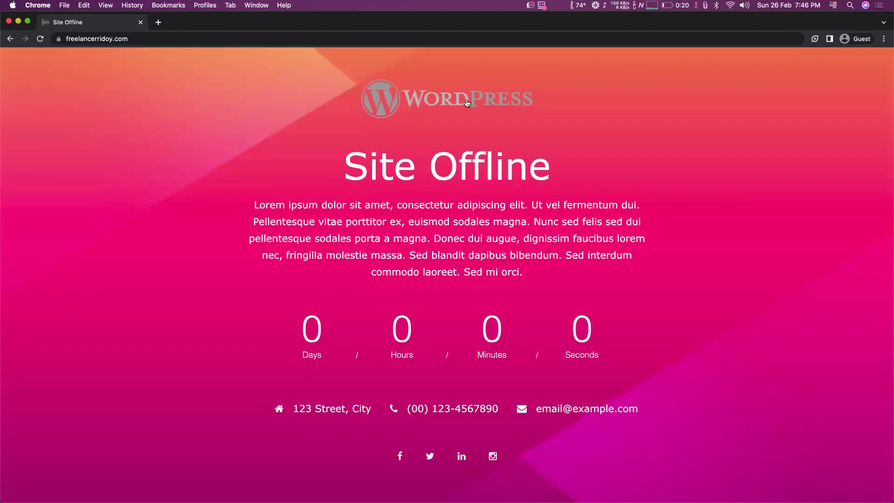
key("ctrl+Up")
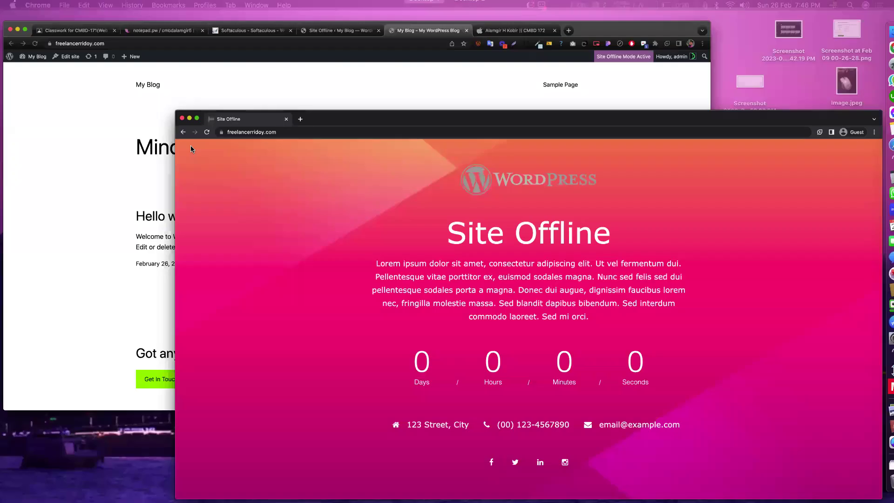
left_click(372, 48)
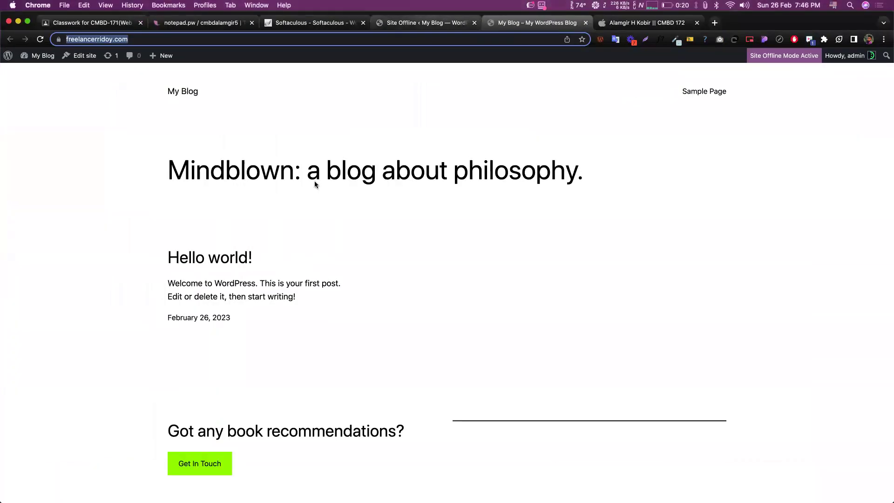
key("ctrl+shift+Tab")
scroll(301, 193, "down", 5)
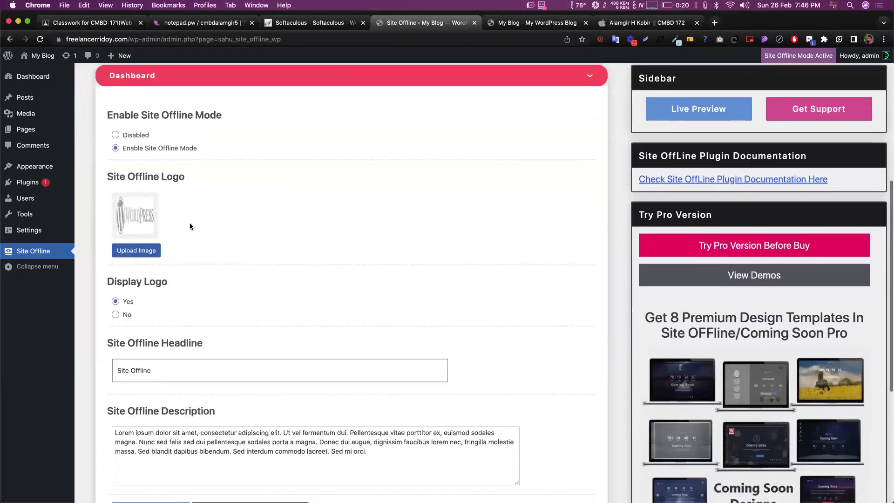
key("ctrl+Up")
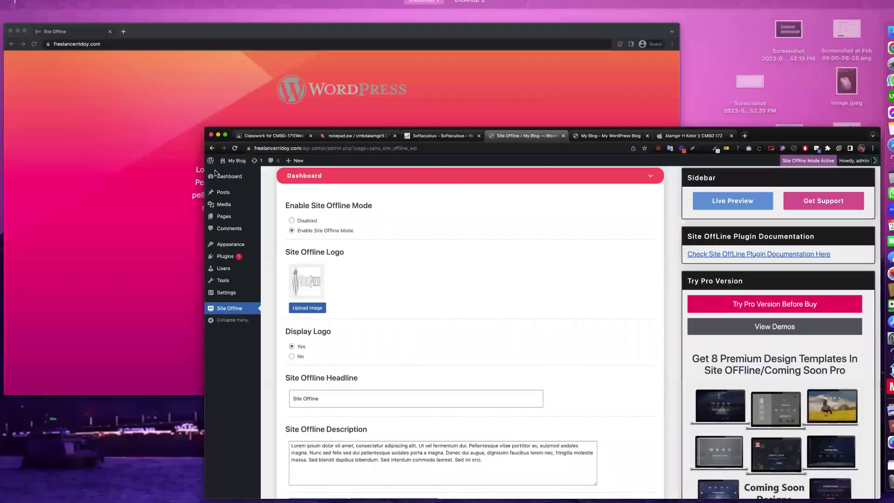
left_click(215, 173)
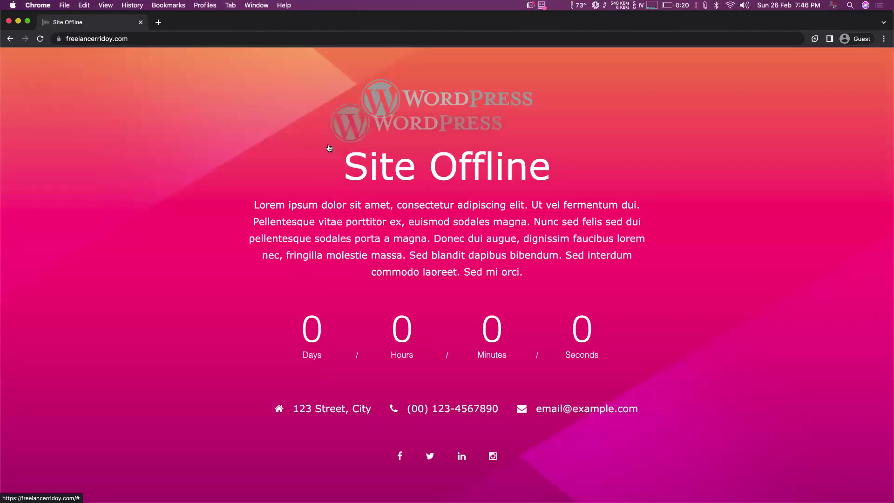
triple_click(364, 164)
triple_click(297, 210)
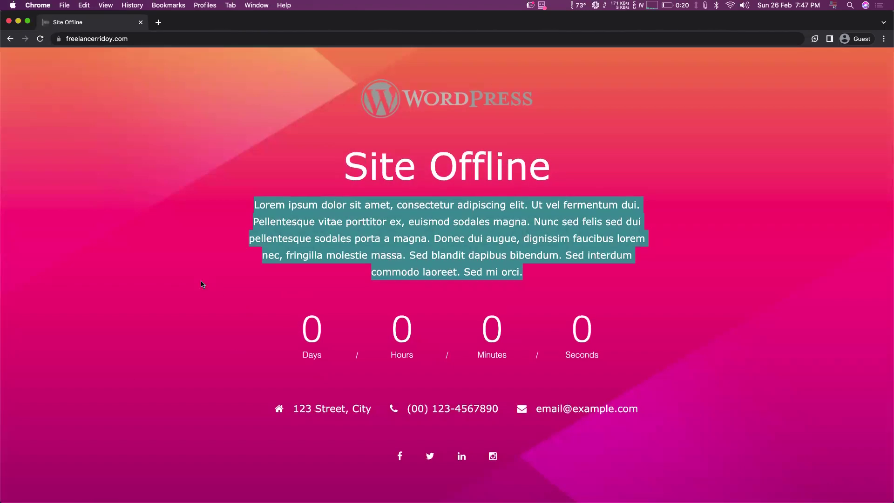
key("ctrl+Up")
left_click(141, 182)
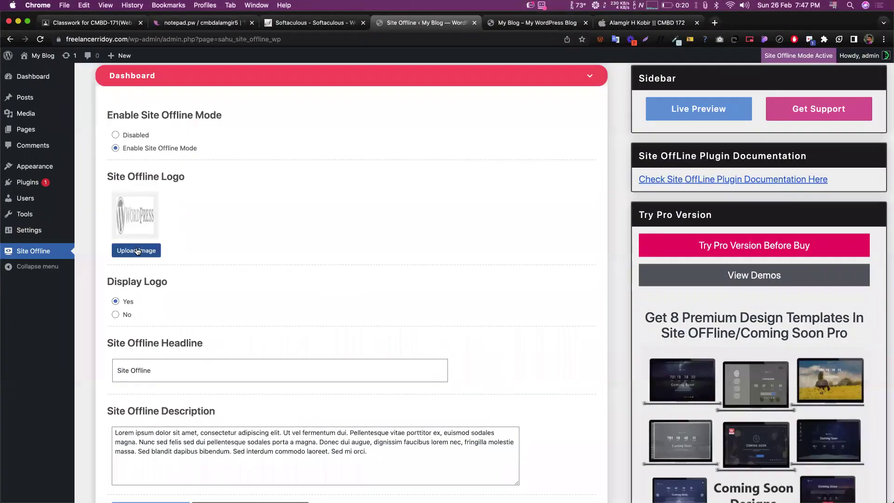
- Upload AHK Logo.jpg from Downloads and insert it as the Site Offline logo
left_click(137, 250)
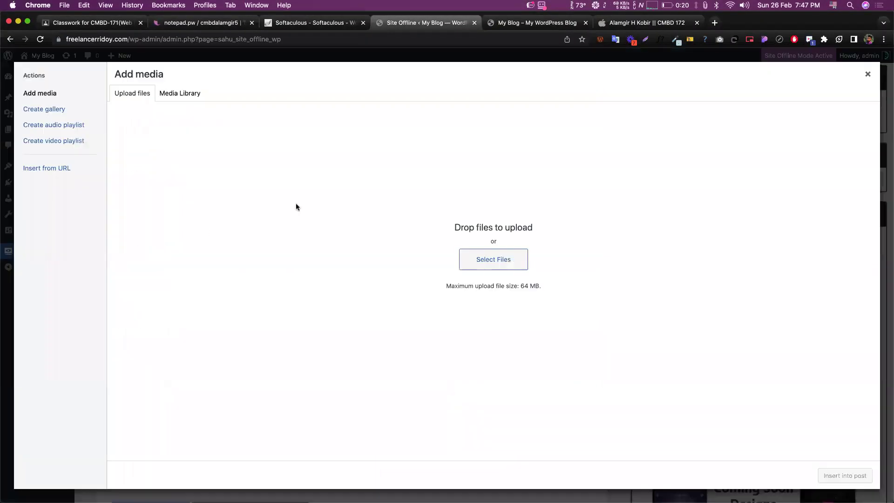
left_click(173, 95)
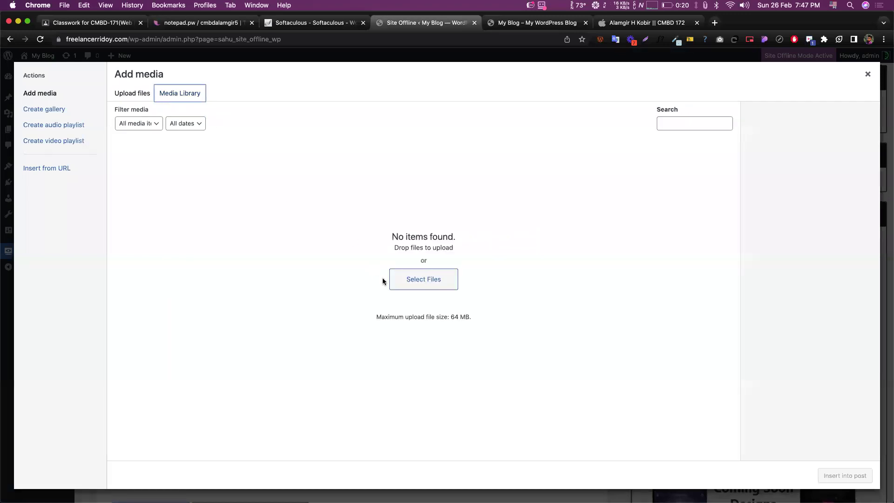
left_click(416, 283)
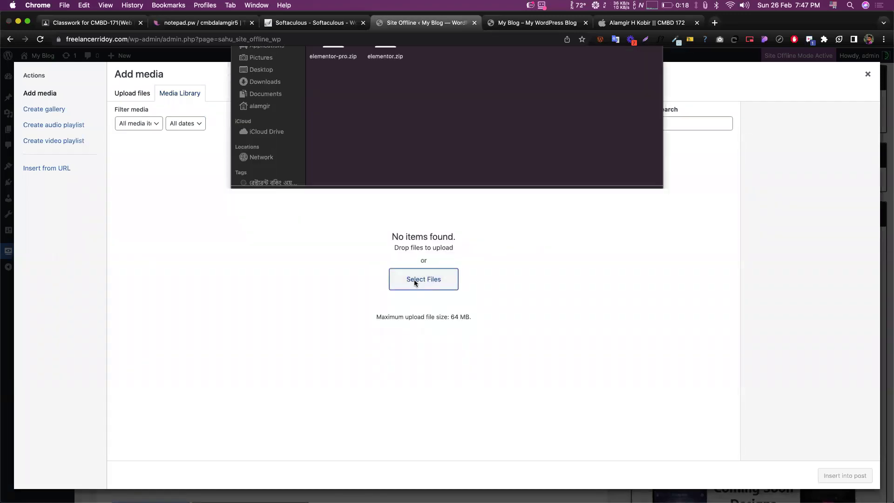
left_click(260, 120)
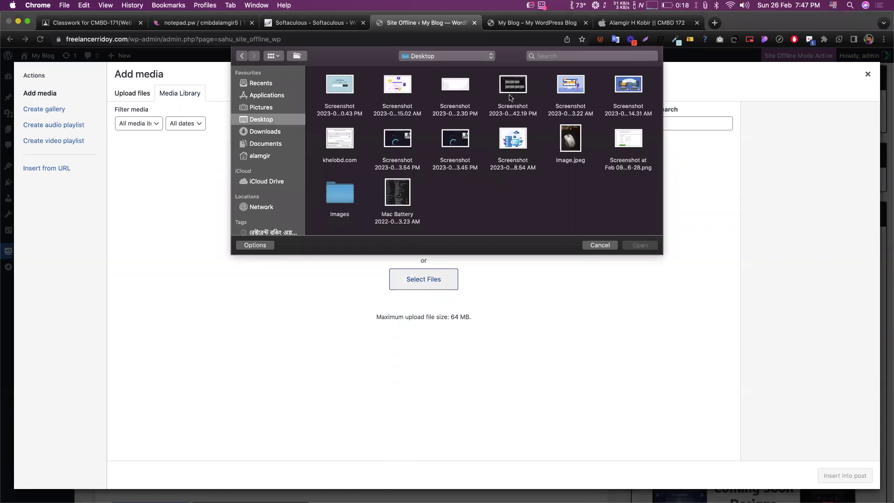
left_click(279, 132)
scroll(420, 154, "down", 10)
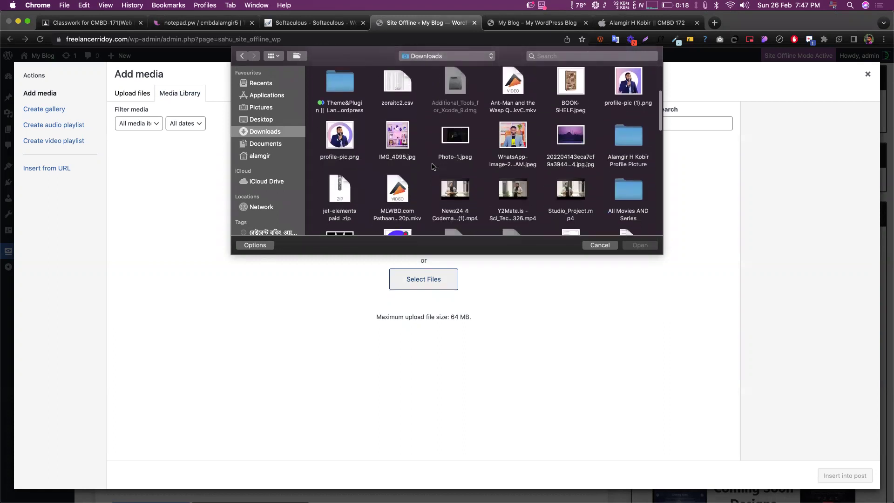
scroll(432, 166, "down", 10)
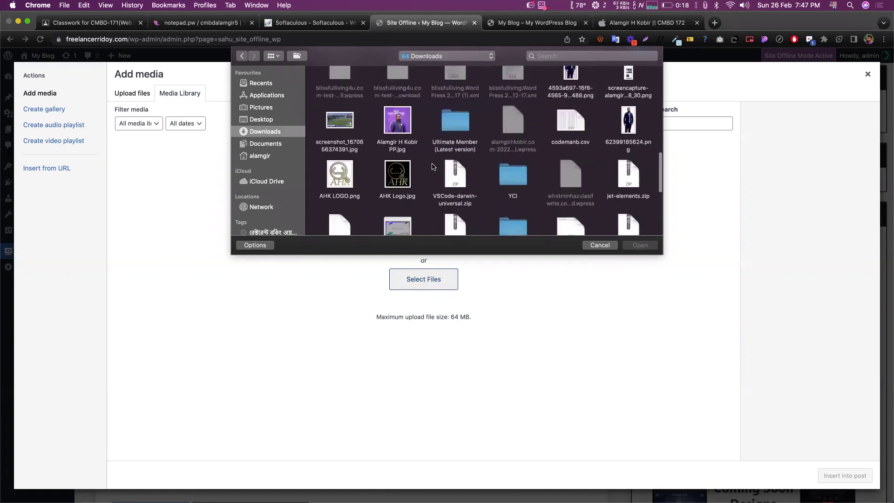
scroll(432, 167, "up", 2)
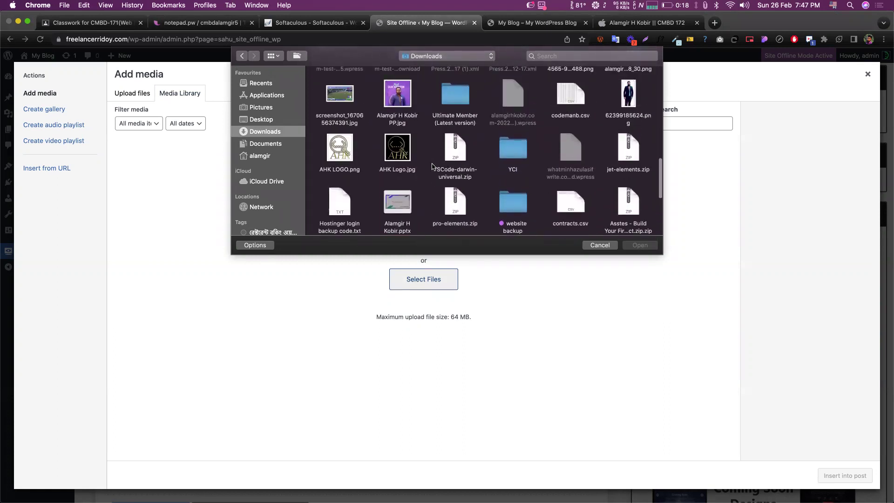
double_click(397, 150)
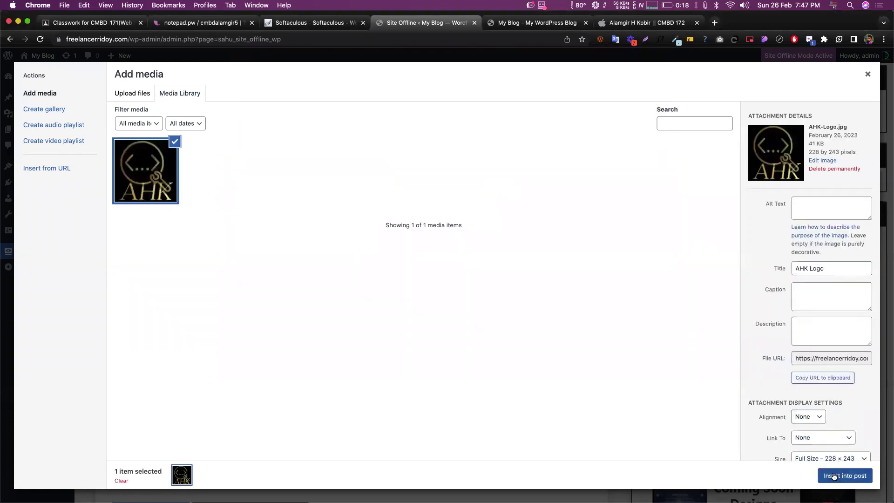
left_click(833, 476)
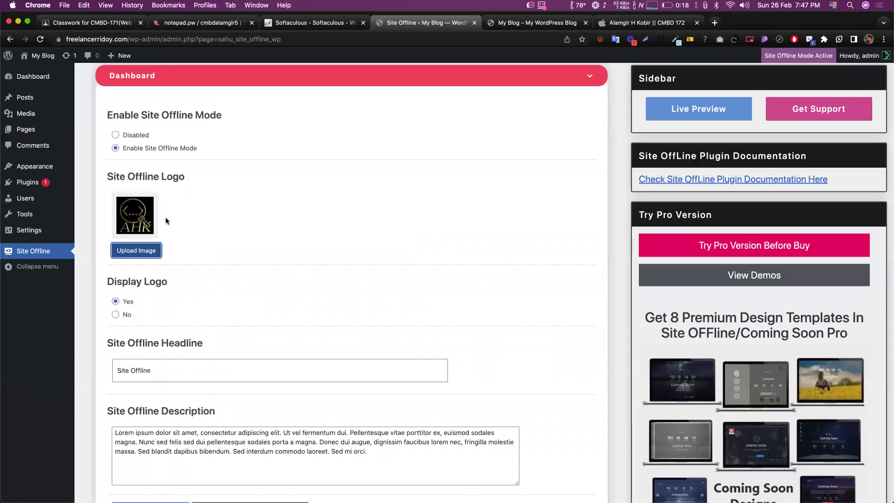
- Select the current 'Site Offline' headline text for replacement
scroll(167, 221, "down", 5)
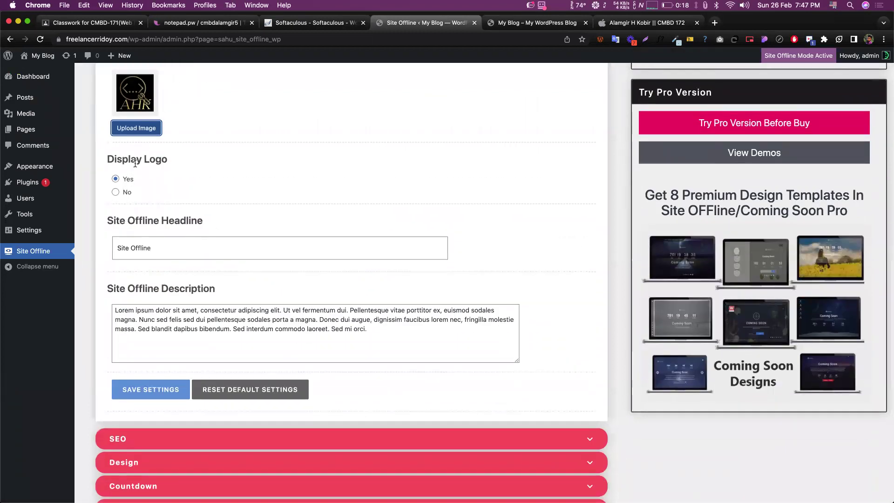
scroll(135, 163, "down", 3)
triple_click(161, 177)
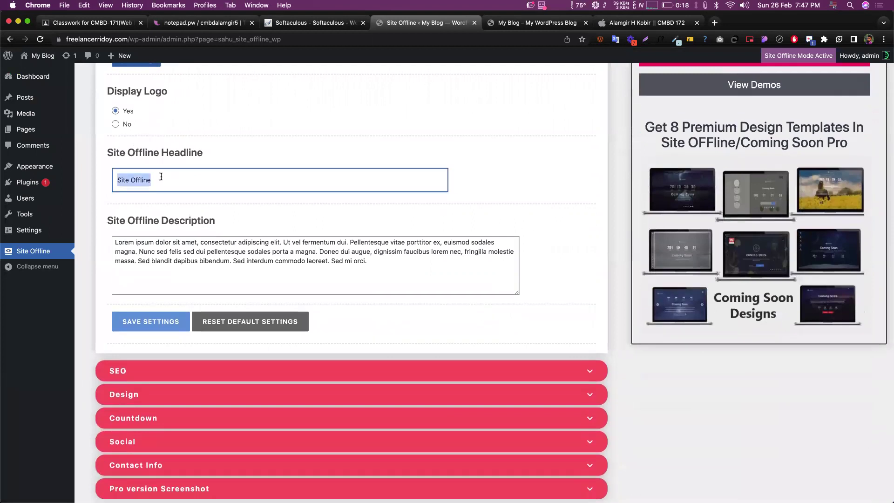
- Change the offline headline to 'we are coming soon...'
key("ctrl+Up")
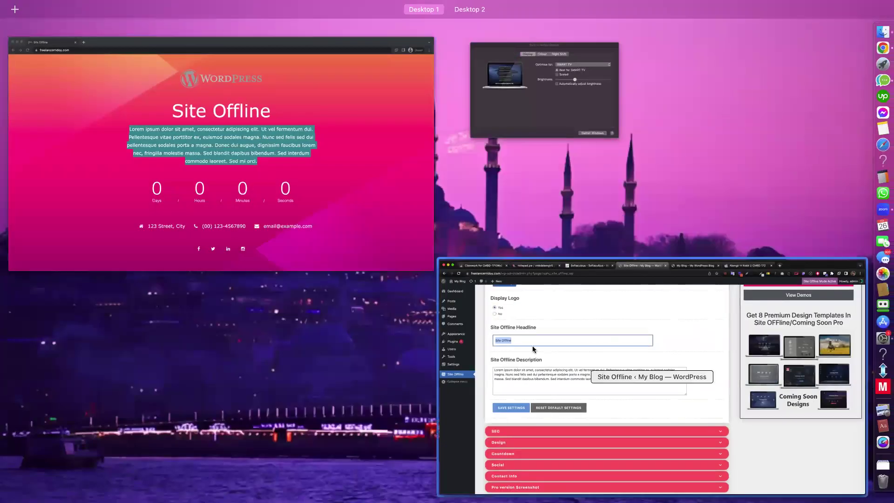
left_click(534, 348)
type("we are coming ")
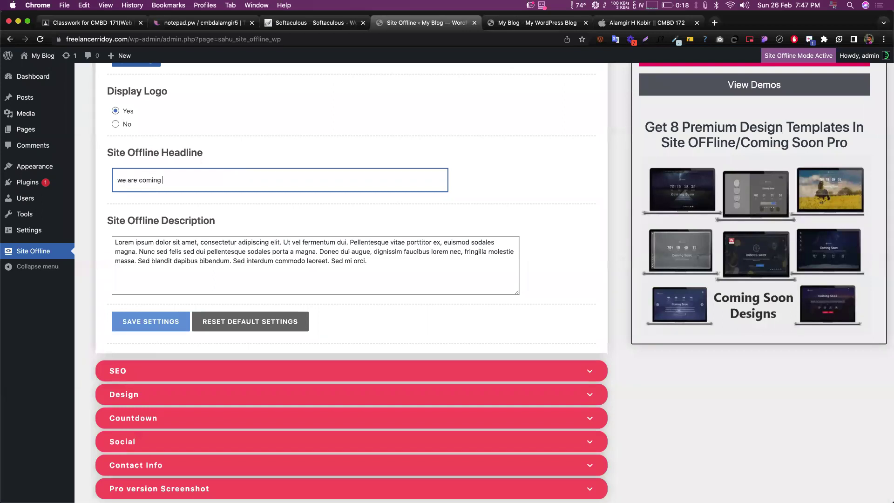
type("soon...")
- Replace the description's opening sentence with 'Simple text here' and save the settings
left_click_drag(115, 241, 347, 245)
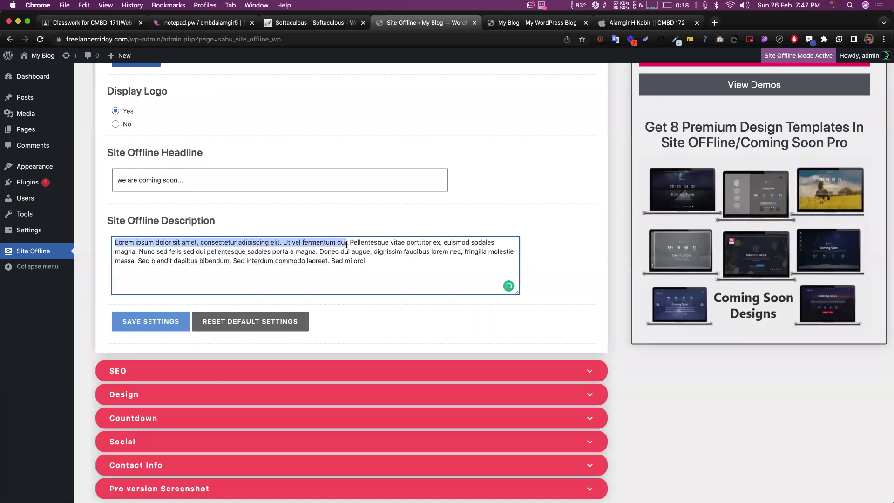
type("Simple")
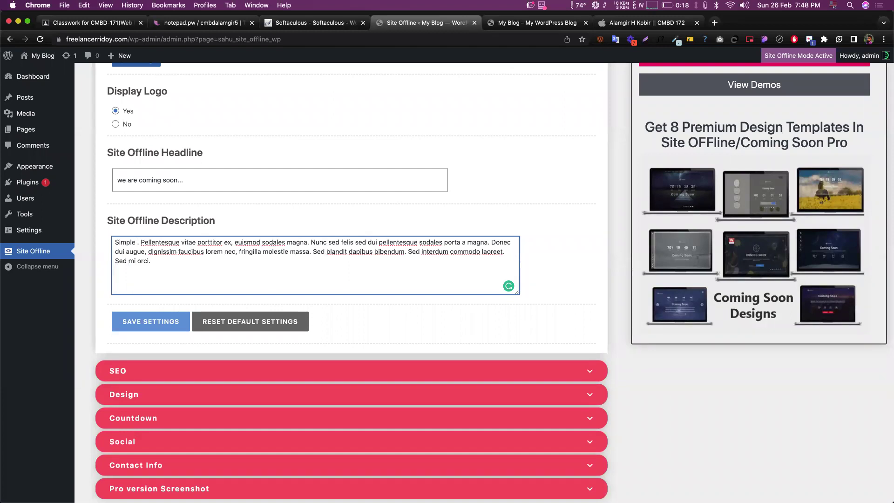
type("text h")
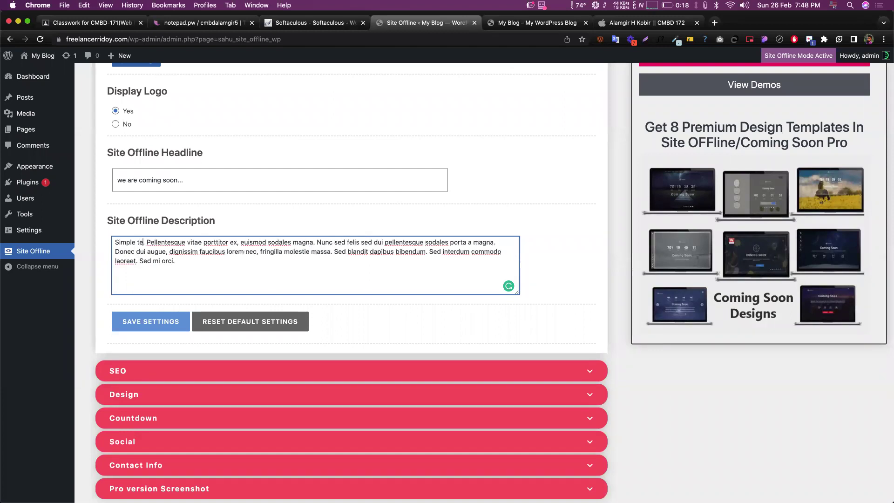
type("ere.")
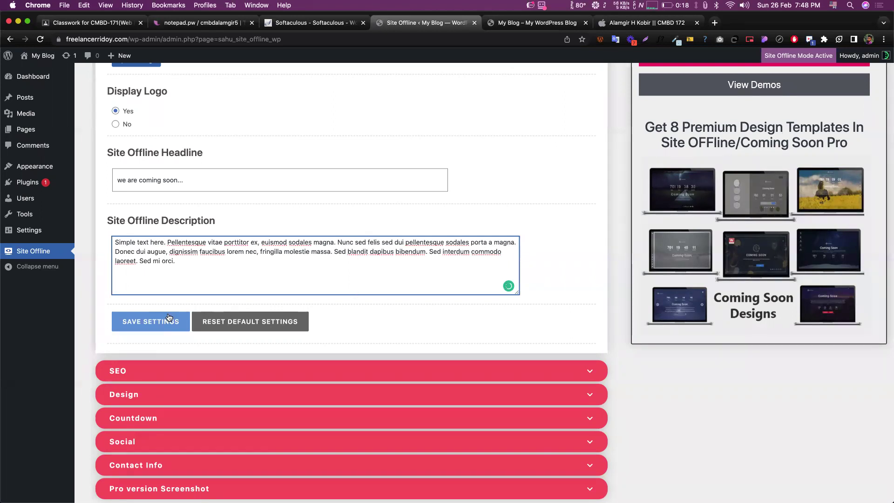
left_click(176, 322)
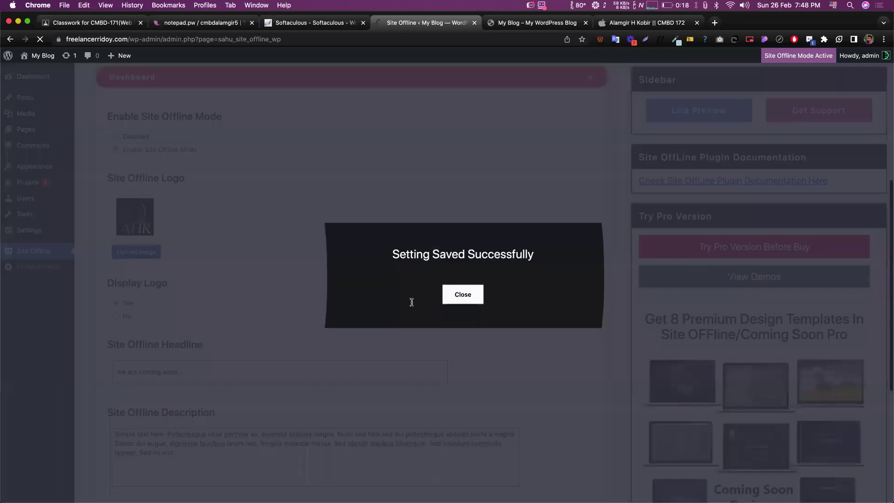
key("ctrl+Up")
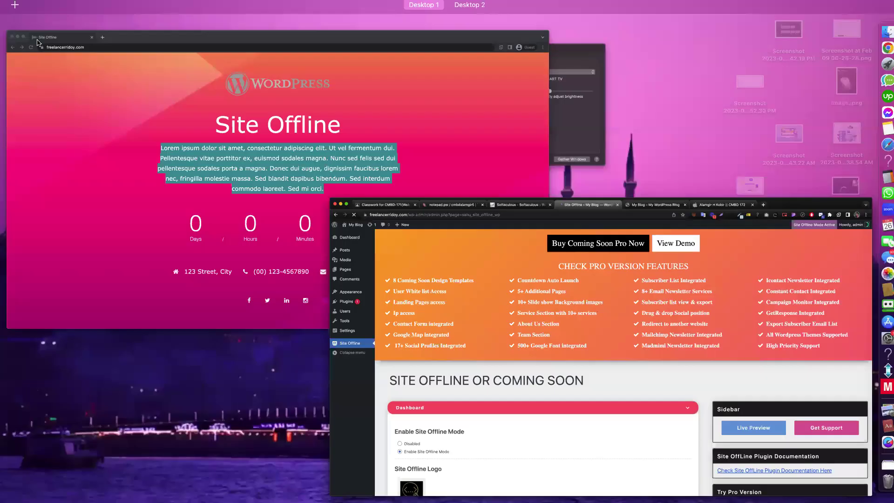
left_click(228, 154)
key("super+r")
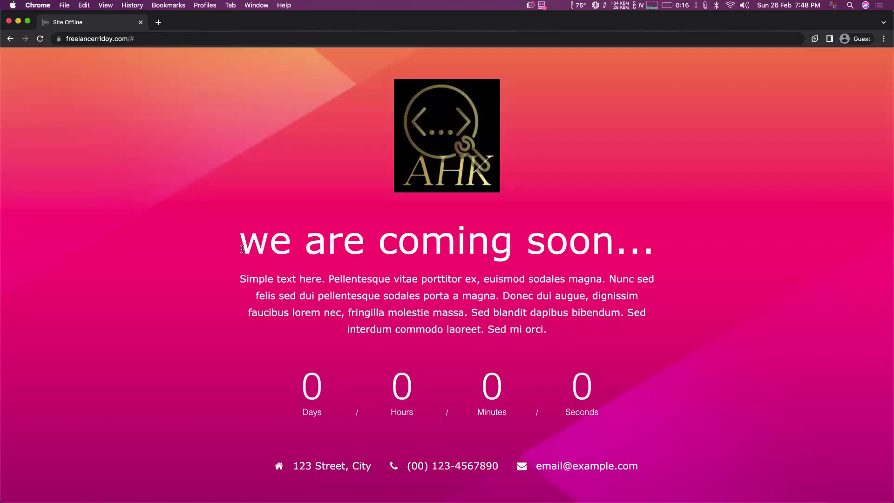
triple_click(242, 249)
triple_click(243, 279)
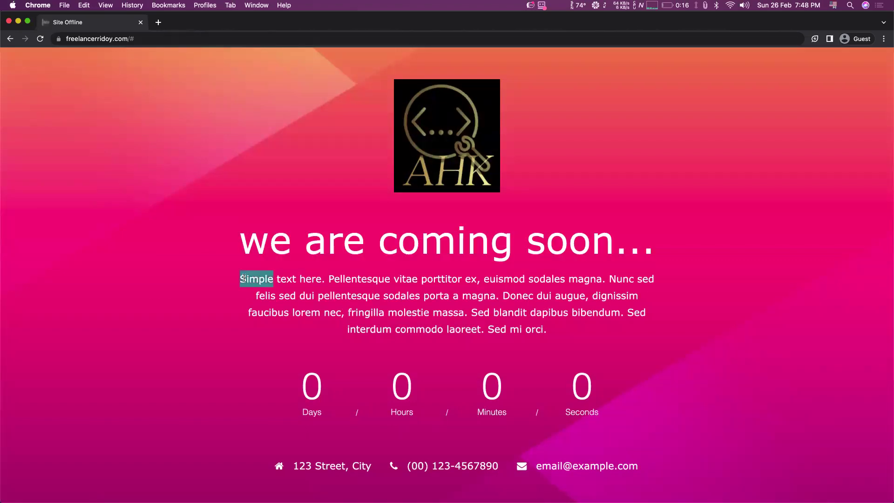
left_click(244, 278)
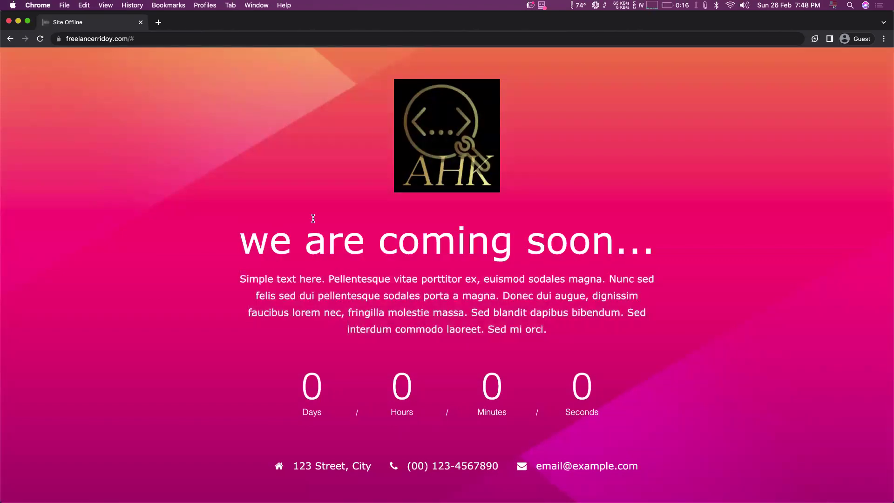
key("ctrl+Up")
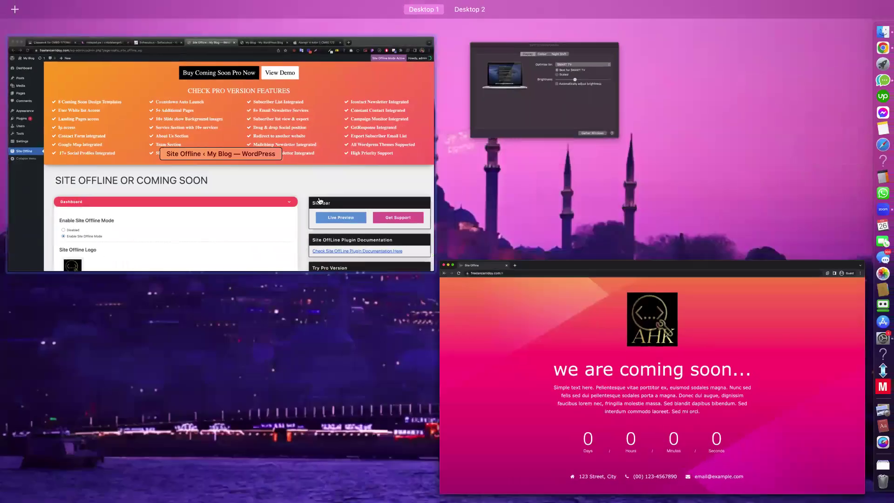
left_click(320, 201)
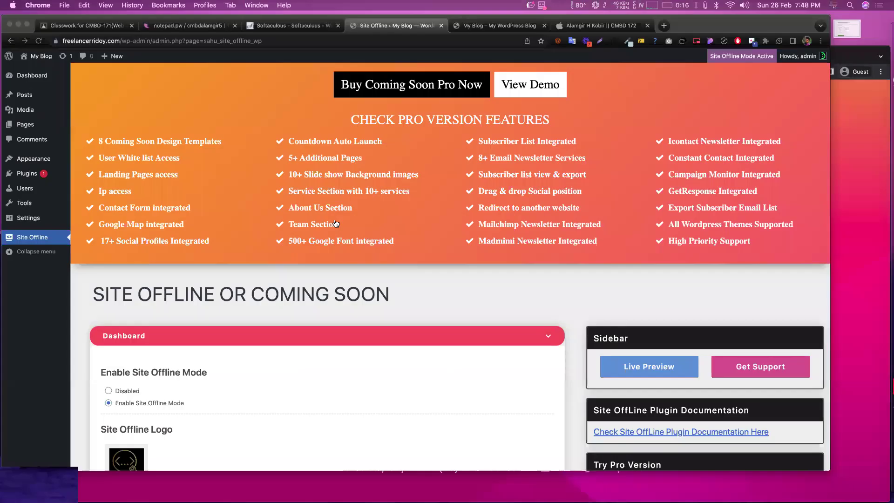
scroll(317, 291, "down", 10)
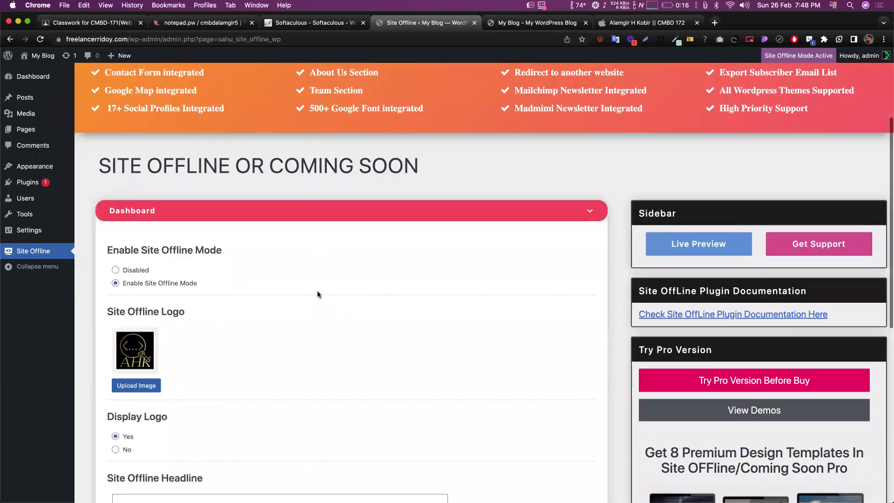
scroll(254, 228, "down", 2)
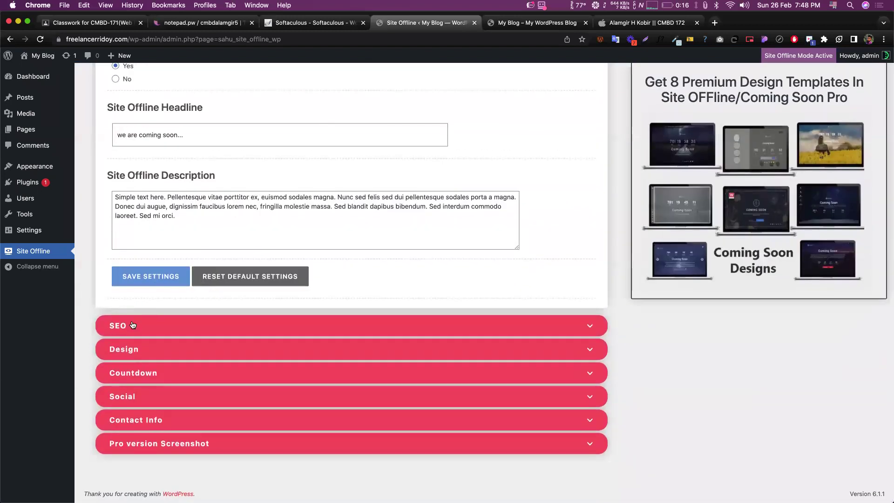
- Expand the SEO section of the Site Offline settings
left_click(120, 327)
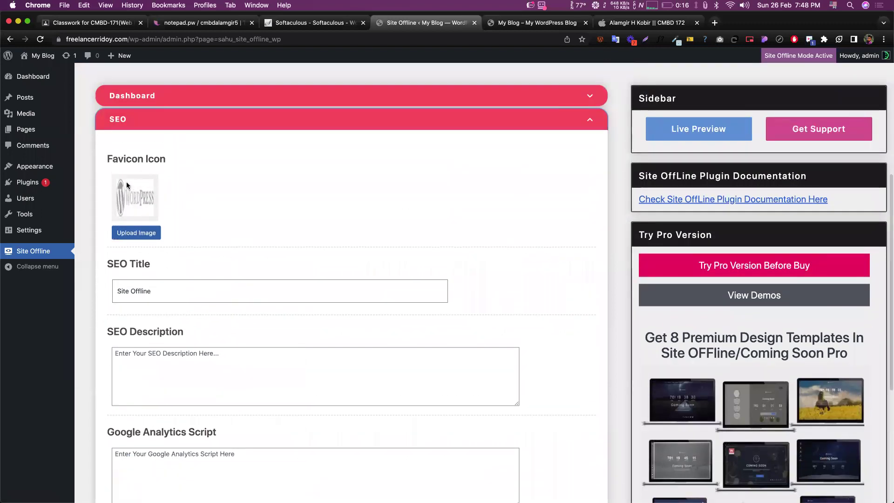
scroll(172, 188, "down", 1)
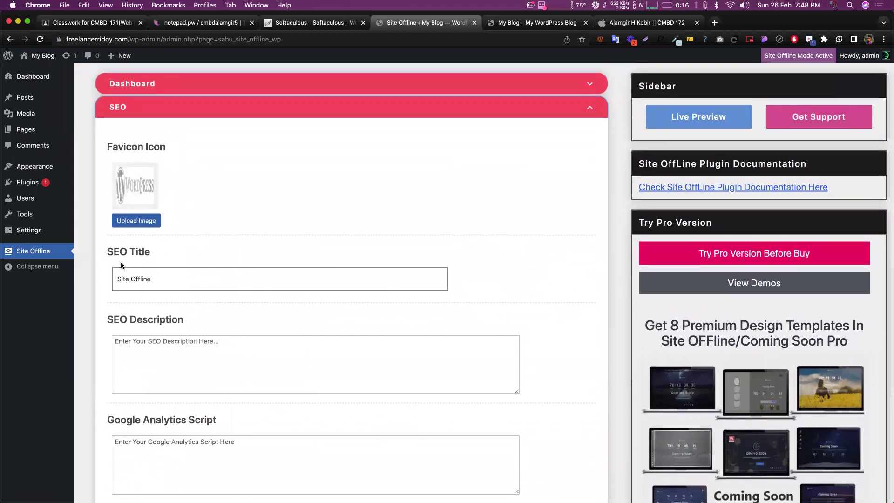
key("ctrl+Up")
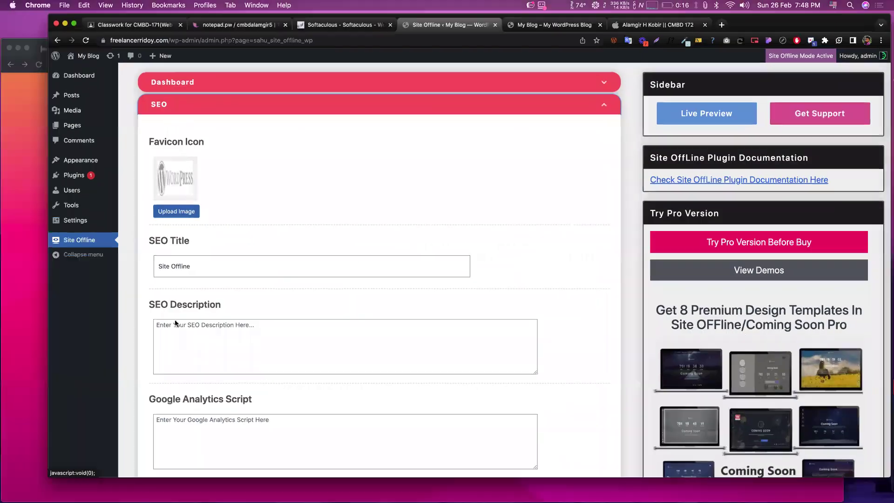
key("Return")
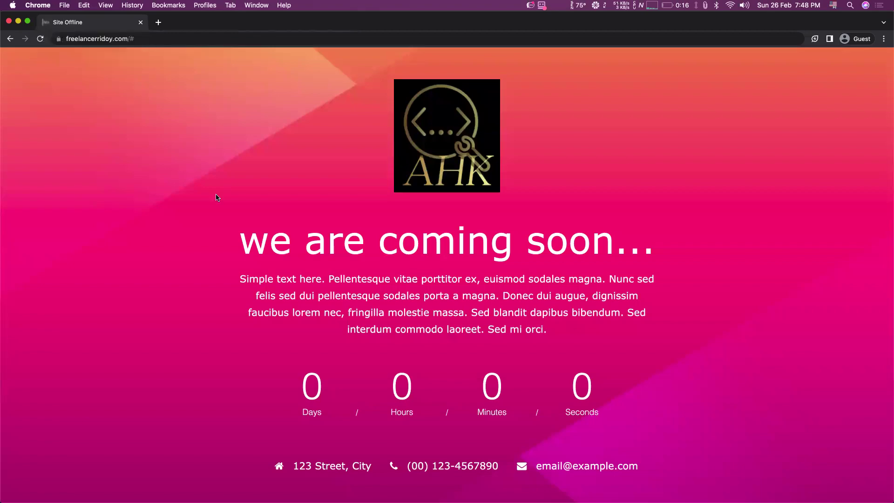
key("ctrl+Up")
left_click(146, 223)
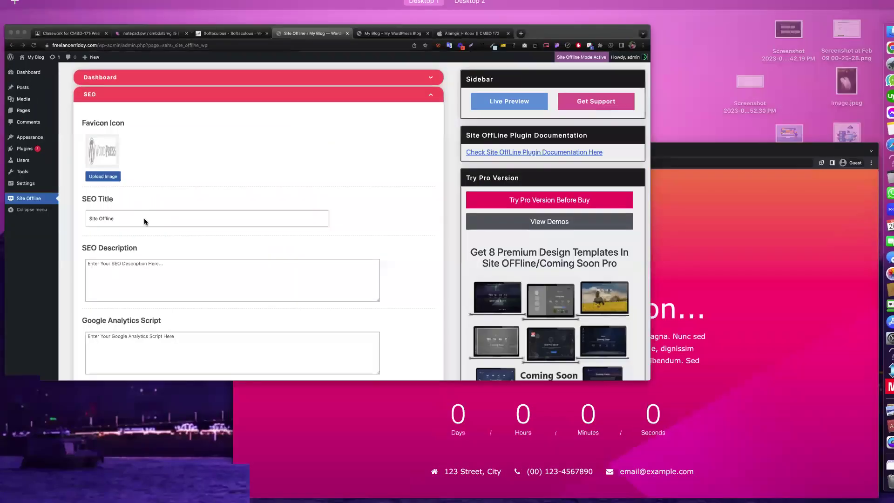
- Set the AHK logo from the Media Library as the Favicon Icon and select the SEO title text
left_click(140, 219)
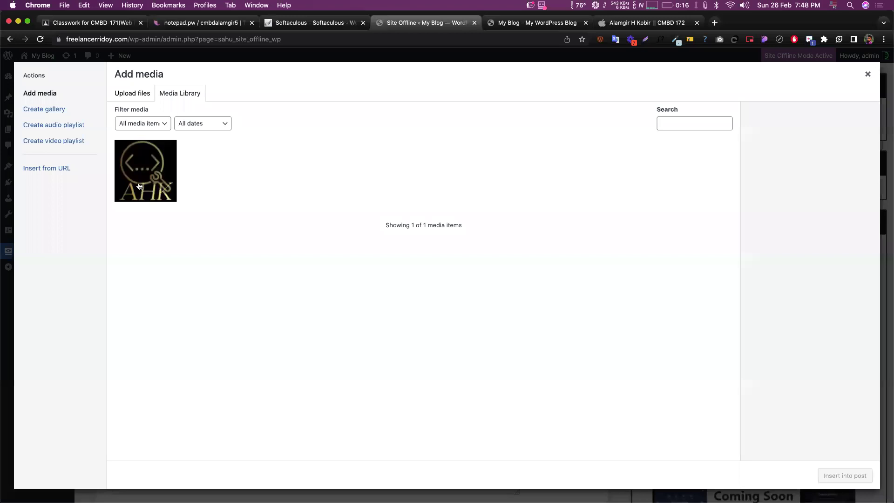
left_click(149, 191)
left_click(845, 476)
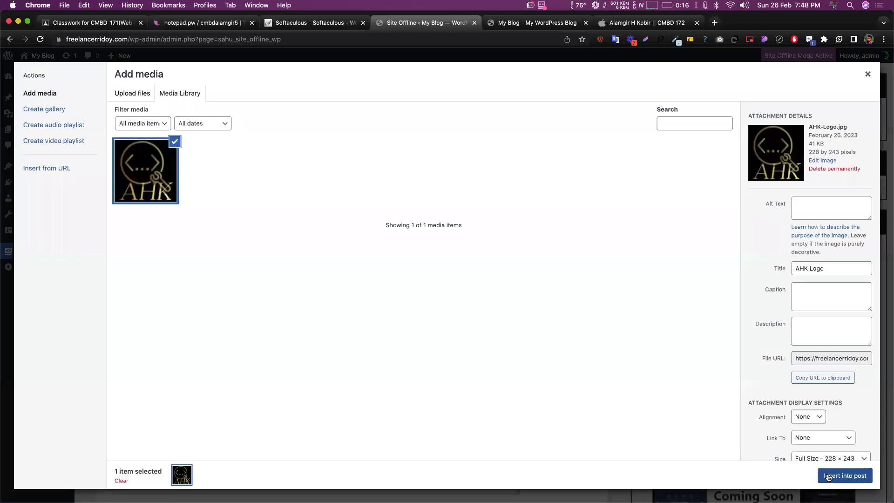
triple_click(164, 274)
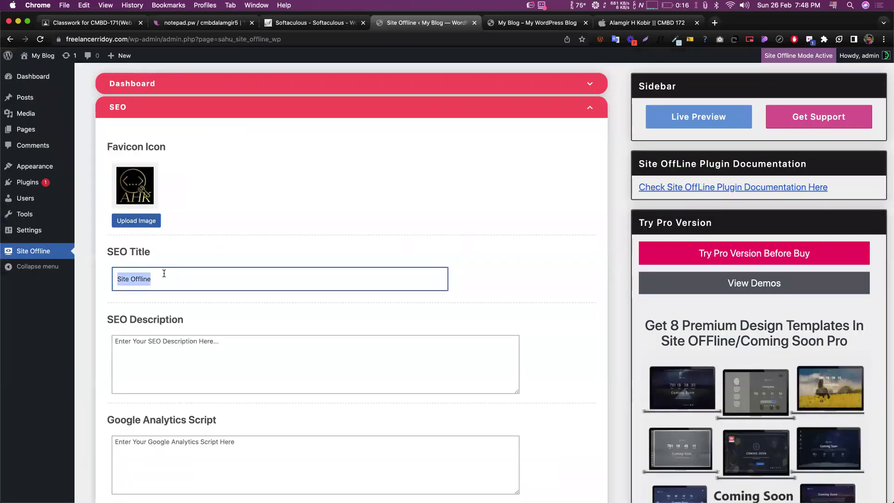
- Enter 'CMBD 171 site offline' as the SEO title and save the settings
type("CMBD")
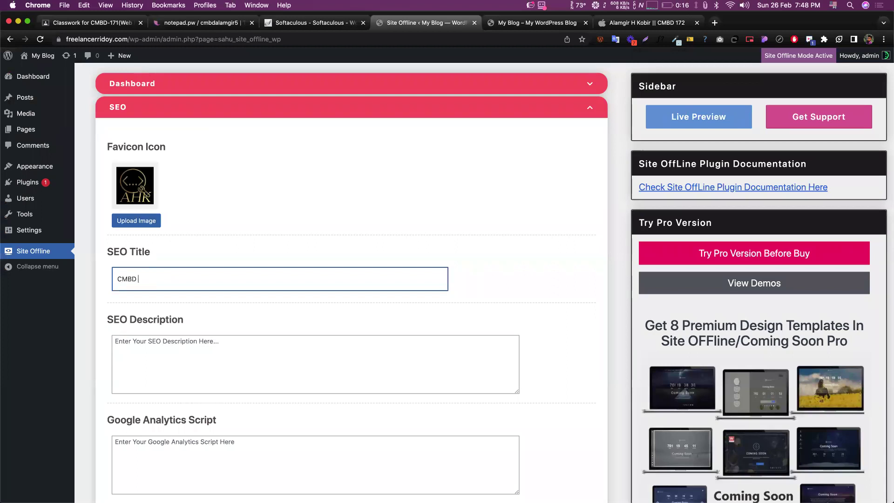
type(" 171 site offline")
scroll(245, 180, "down", 3)
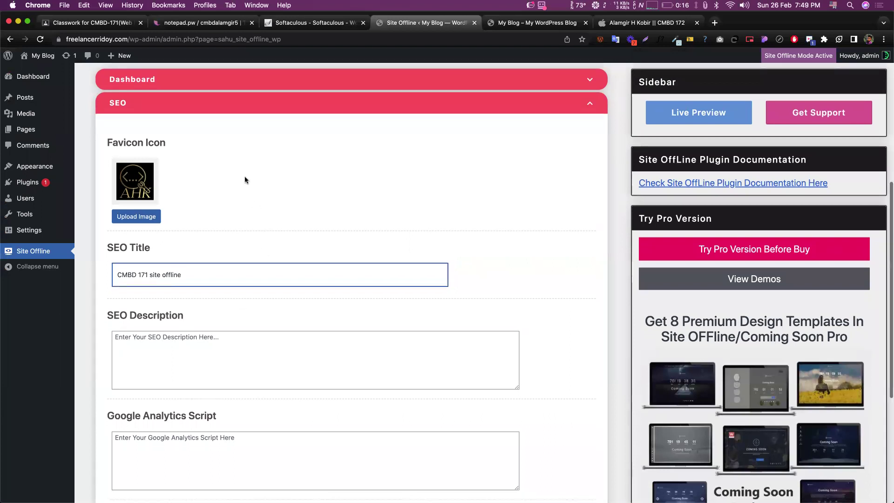
left_click(148, 376)
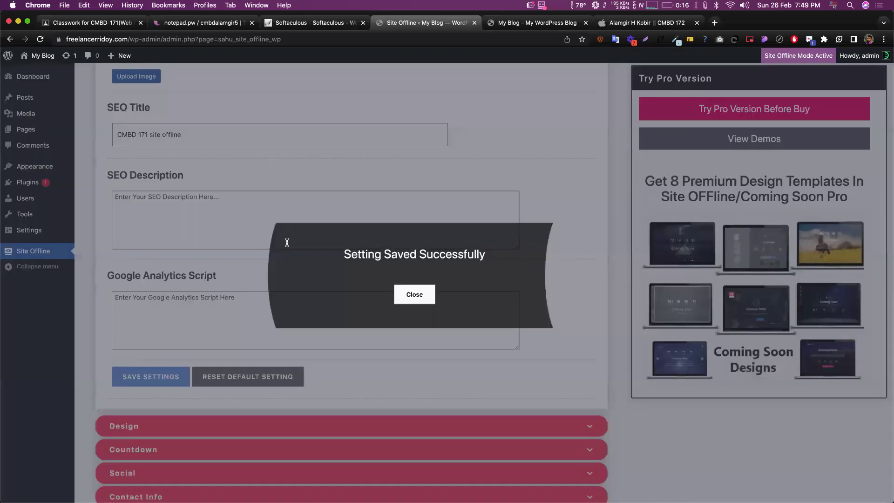
- Reload the live offline page to confirm the new tab title, then return to WordPress
key("ctrl+Up")
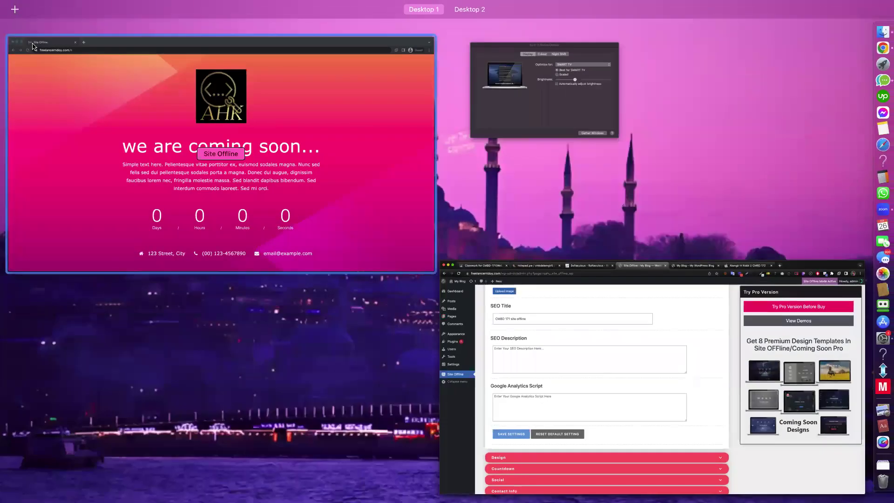
left_click(32, 46)
key("super+r")
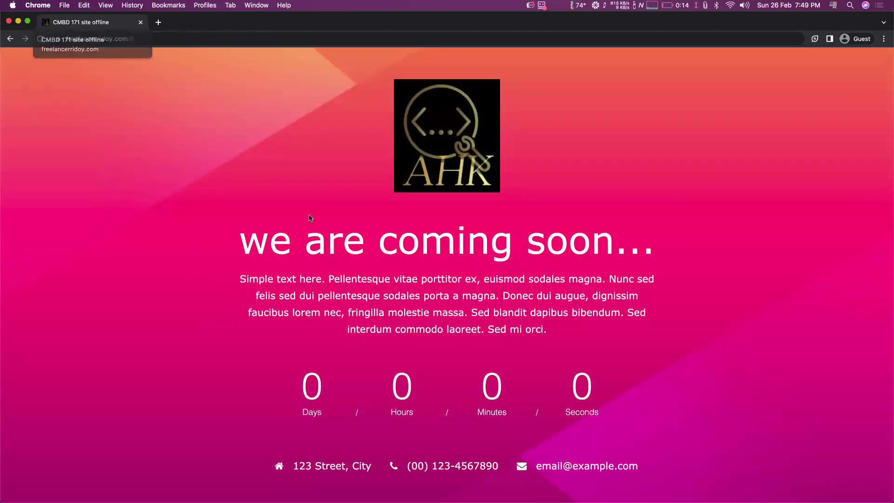
key("ctrl+Up")
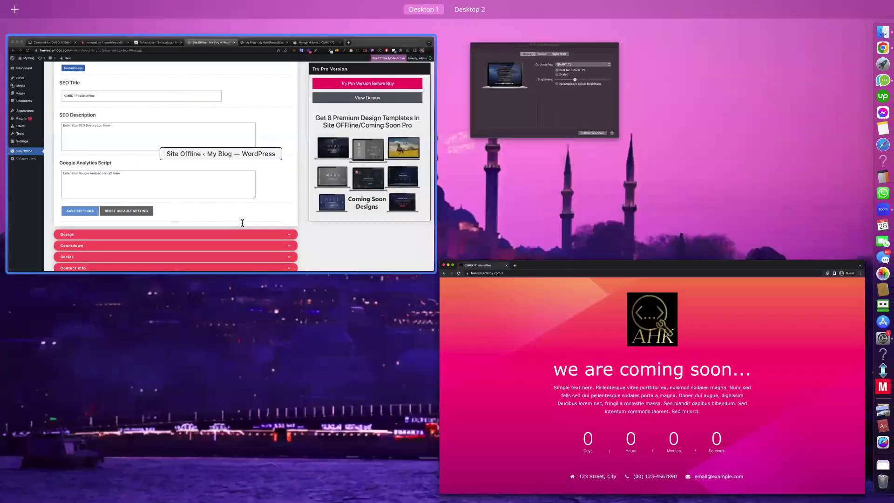
left_click(243, 223)
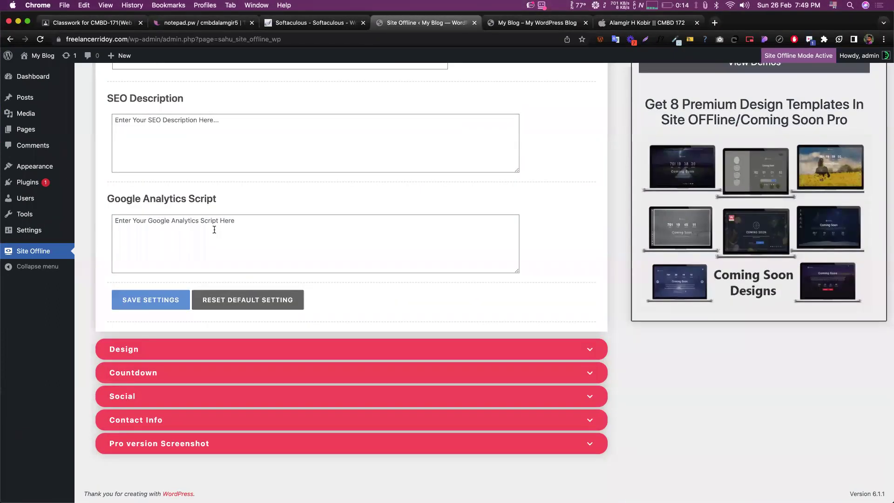
- Expand the Design section to review the Image Background options, comparing with the live coming-soon page
left_click(125, 351)
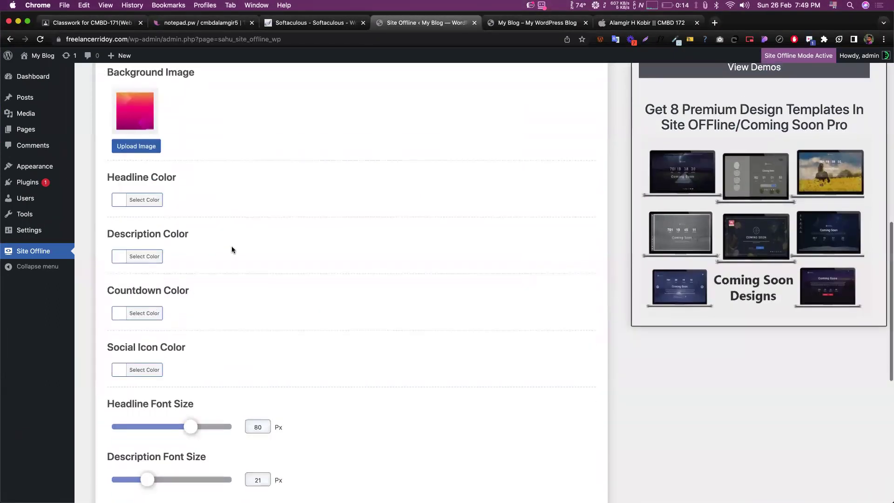
scroll(231, 246, "up", 5)
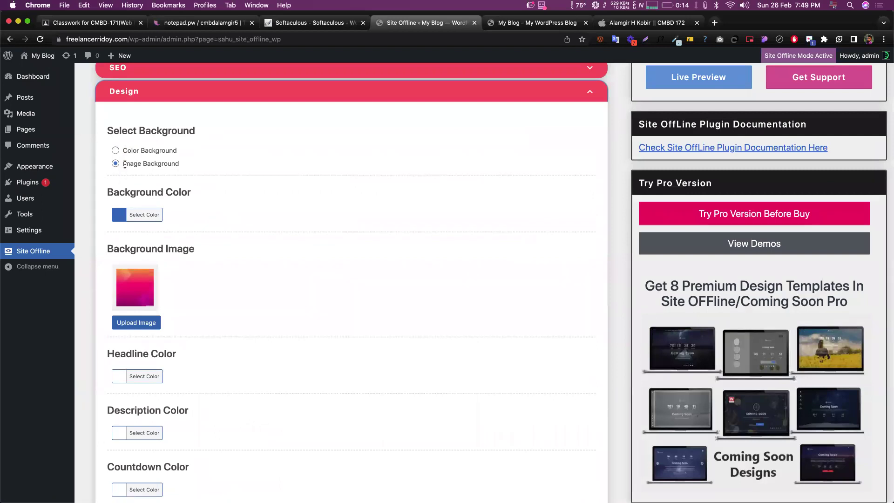
key("ctrl+Up")
left_click(420, 210)
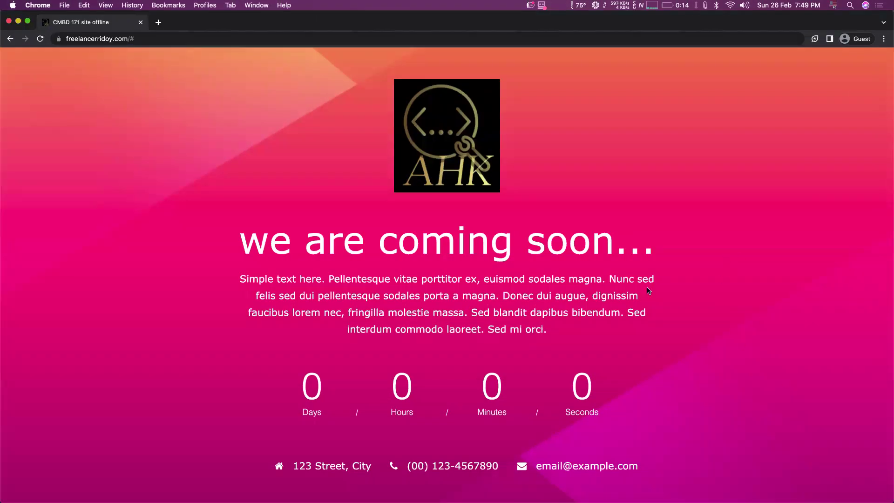
key("ctrl+Up")
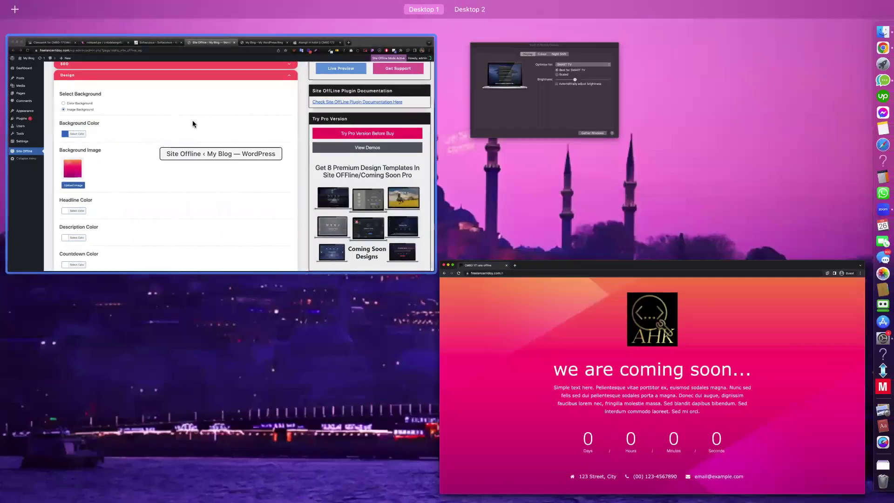
left_click(193, 123)
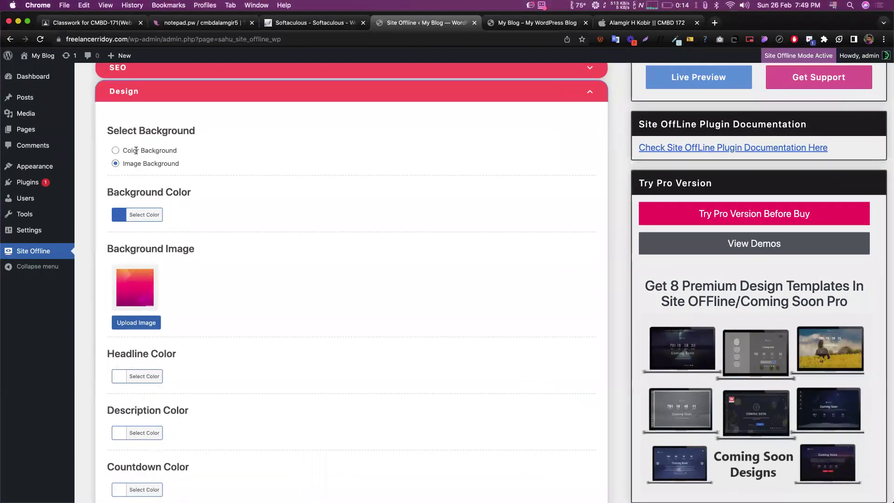
scroll(179, 193, "down", 1)
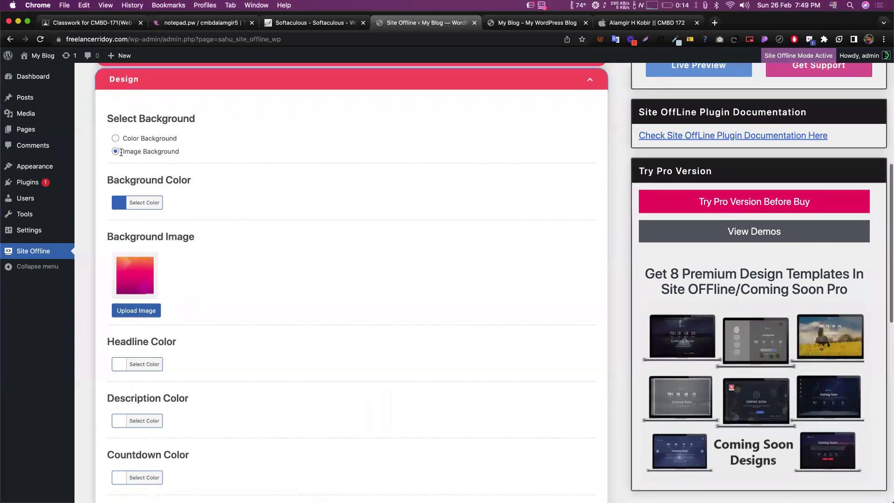